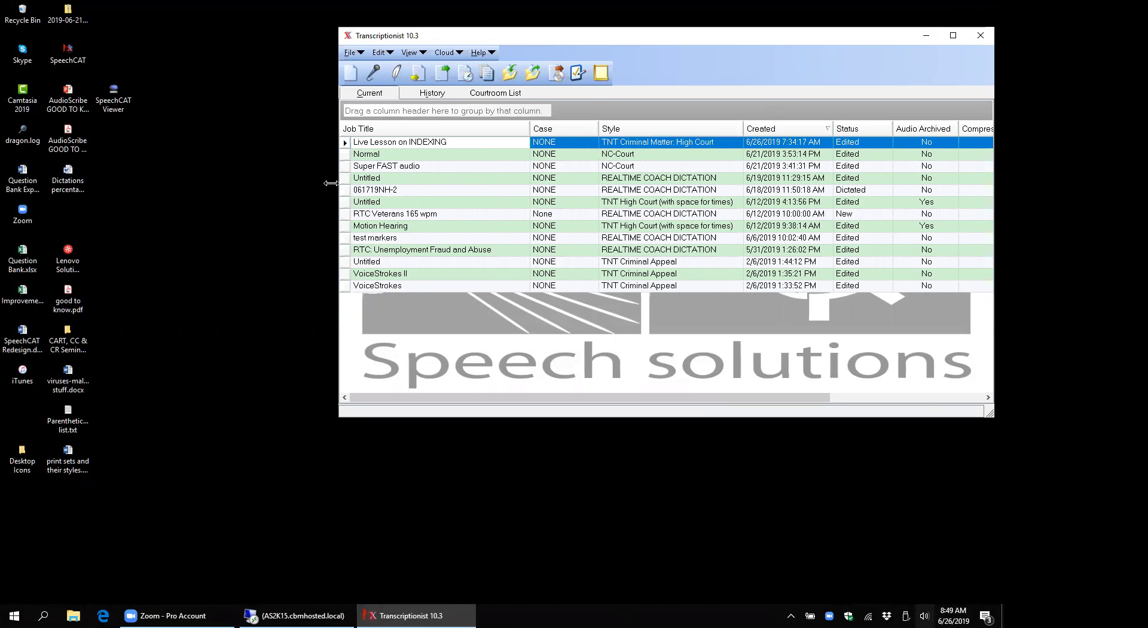
- Widen the Transcriptionist window to show all job columns and move the SpeechCAT Viewer shortcut between iTunes and Desktop Icons
drag(331, 183, 144, 183)
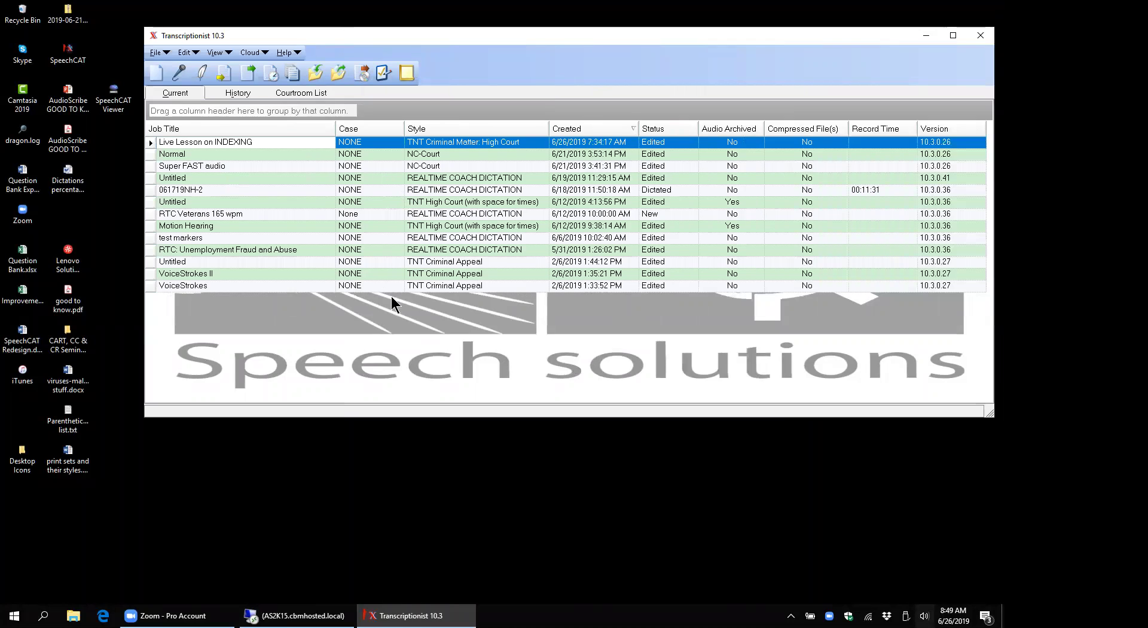
drag(113, 96, 20, 422)
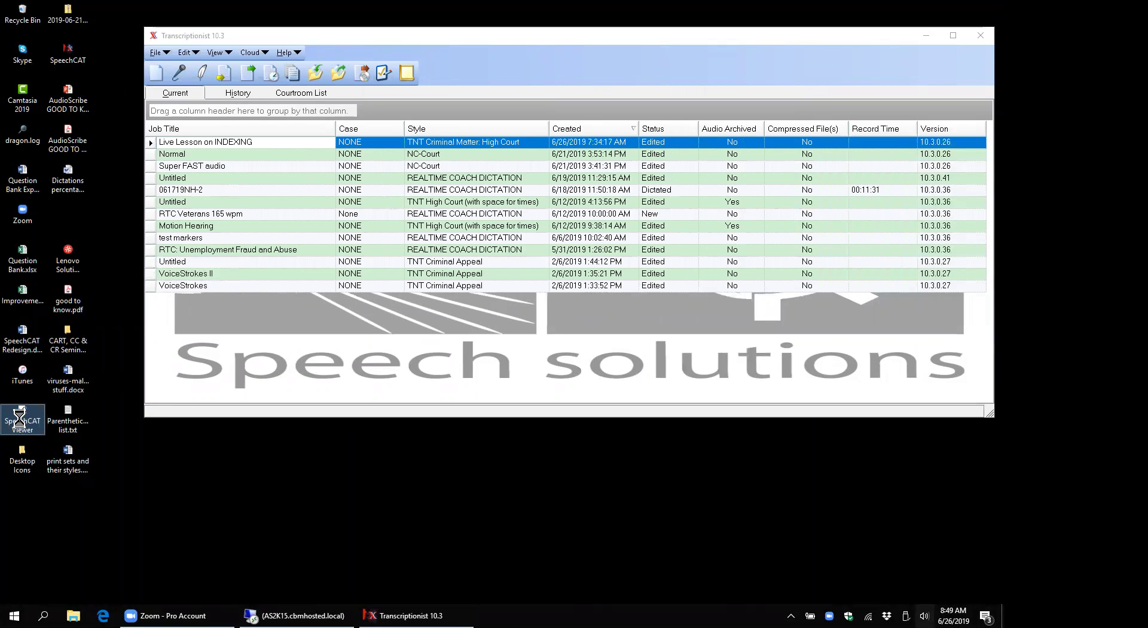
right_click(20, 426)
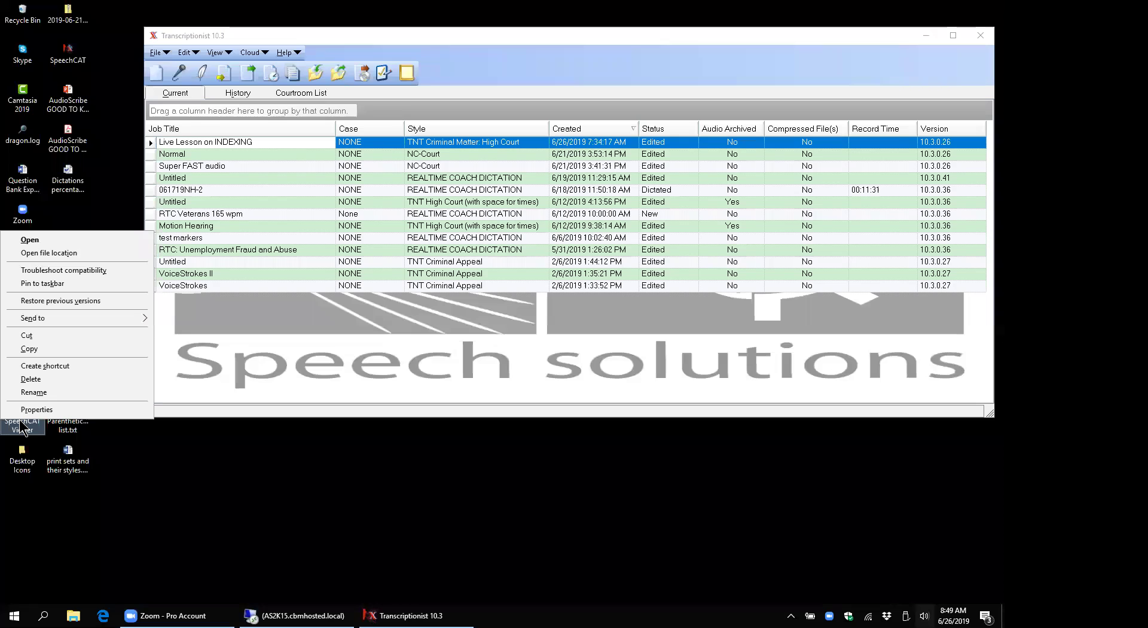
click(15, 615)
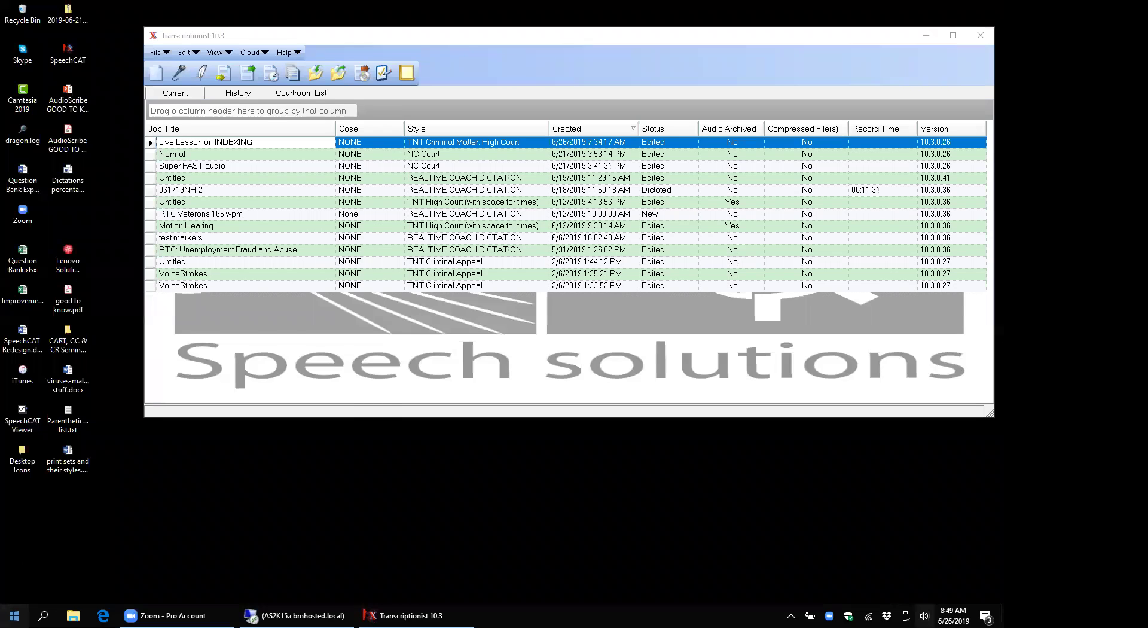
click(15, 615)
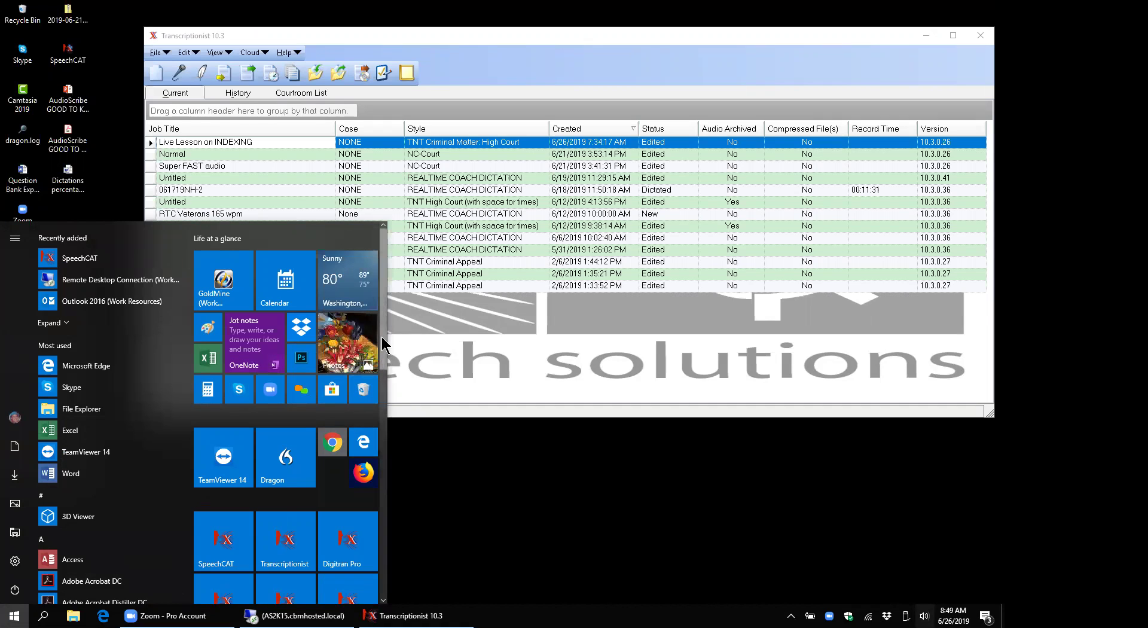
mouse_move(381, 336)
mouse_down()
mouse_move(385, 571)
mouse_move(386, 285)
mouse_up()
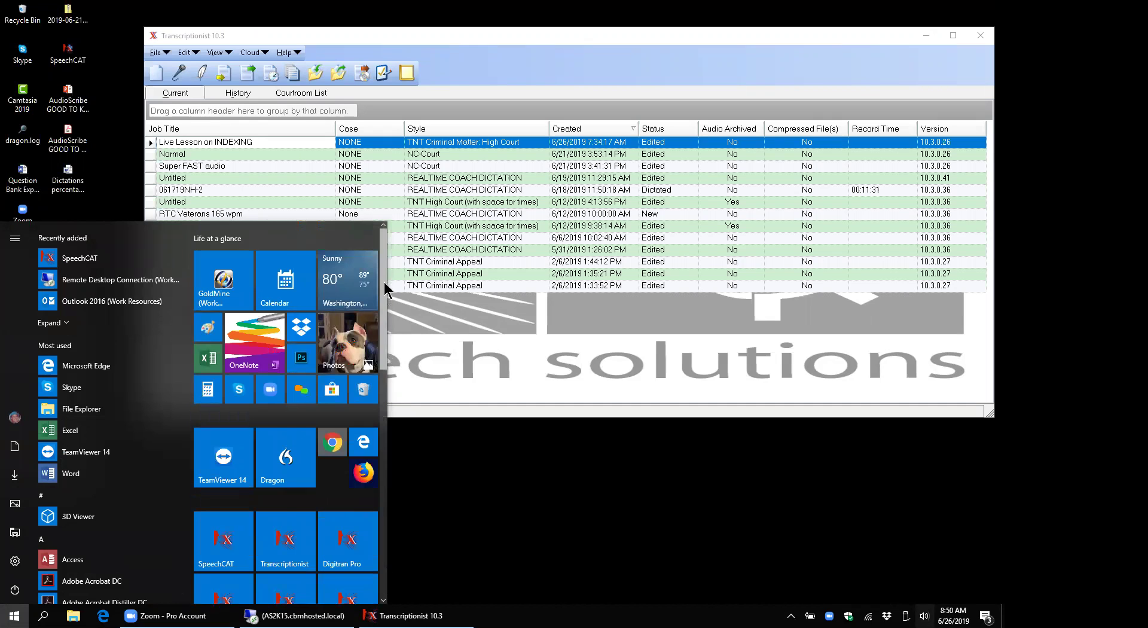
scroll(363, 344, down, 2)
scroll(364, 359, up, 2)
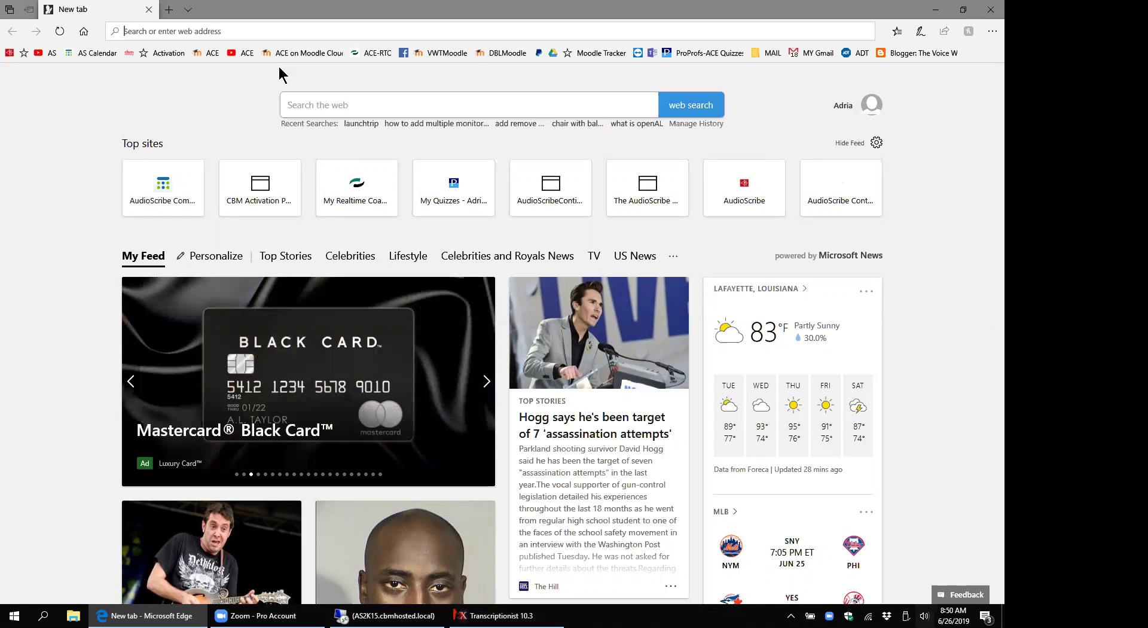
- Log in to the ACE Moodle site in Microsoft Edge with the saved credentials and open the Transcriptionist course
click(309, 58)
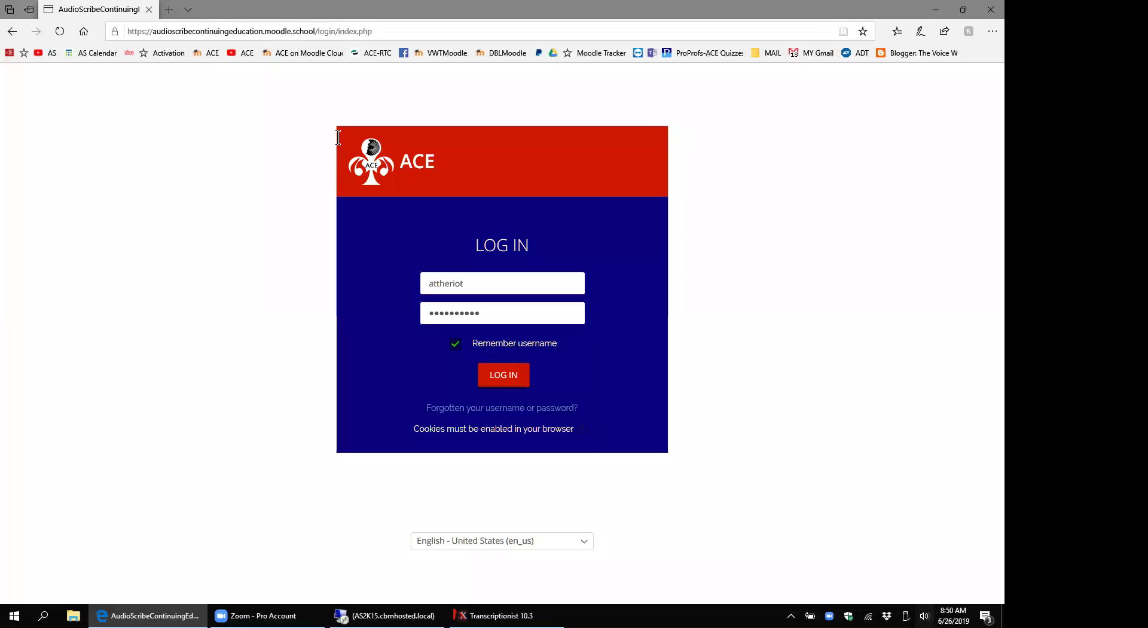
click(513, 383)
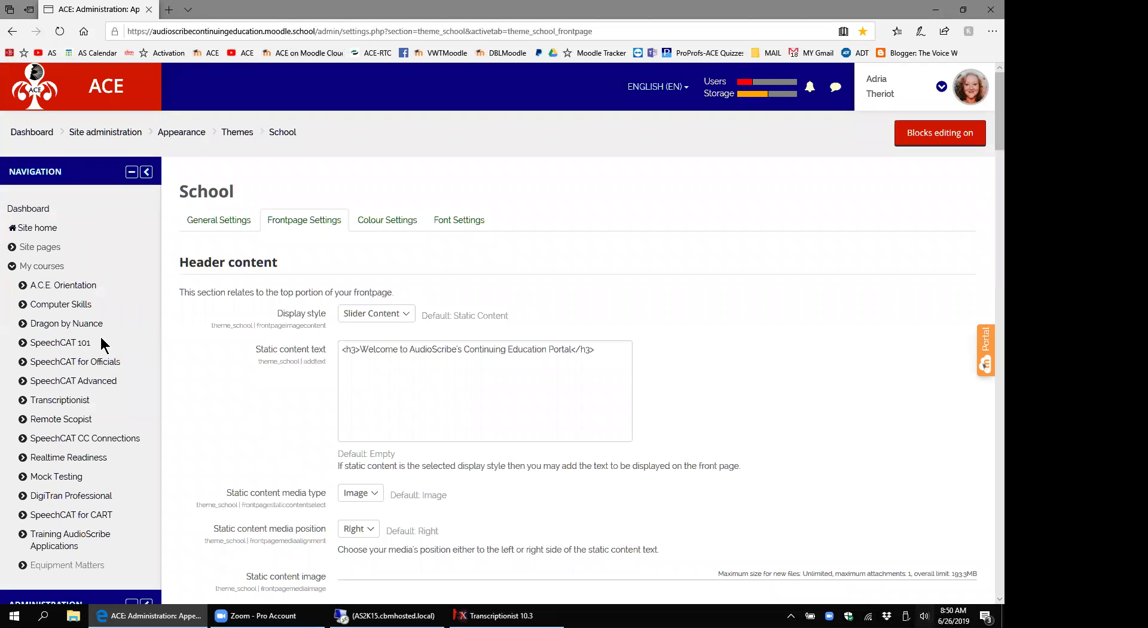
click(75, 399)
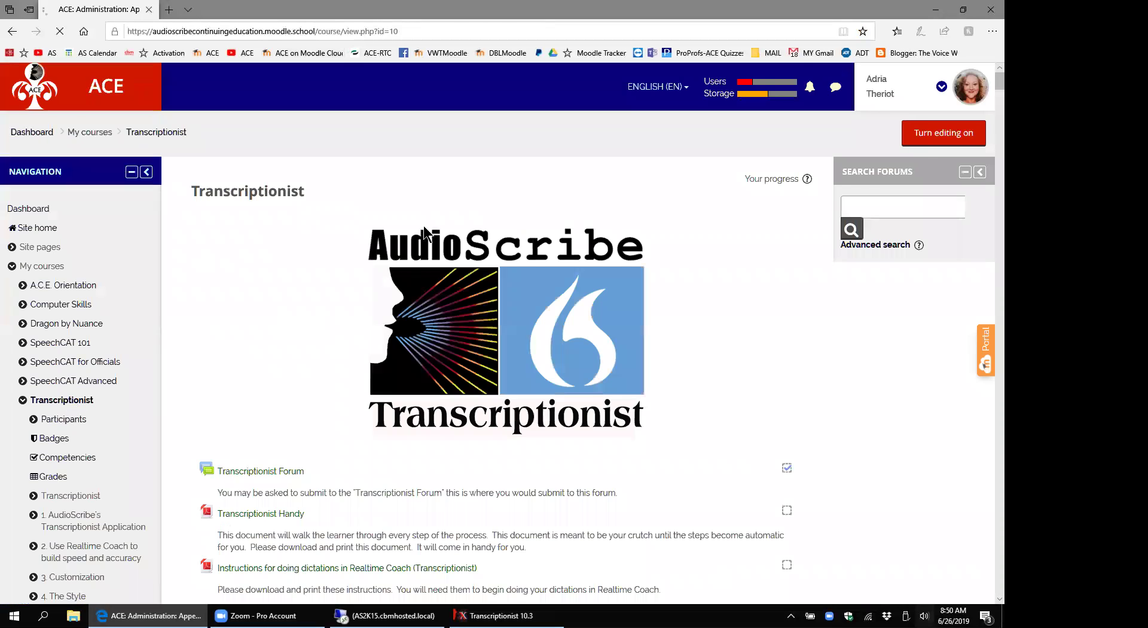
- Look through the Transcriptionist course outline from the introduction to section 6.0, The Correction Process
scroll(424, 228, down, 3)
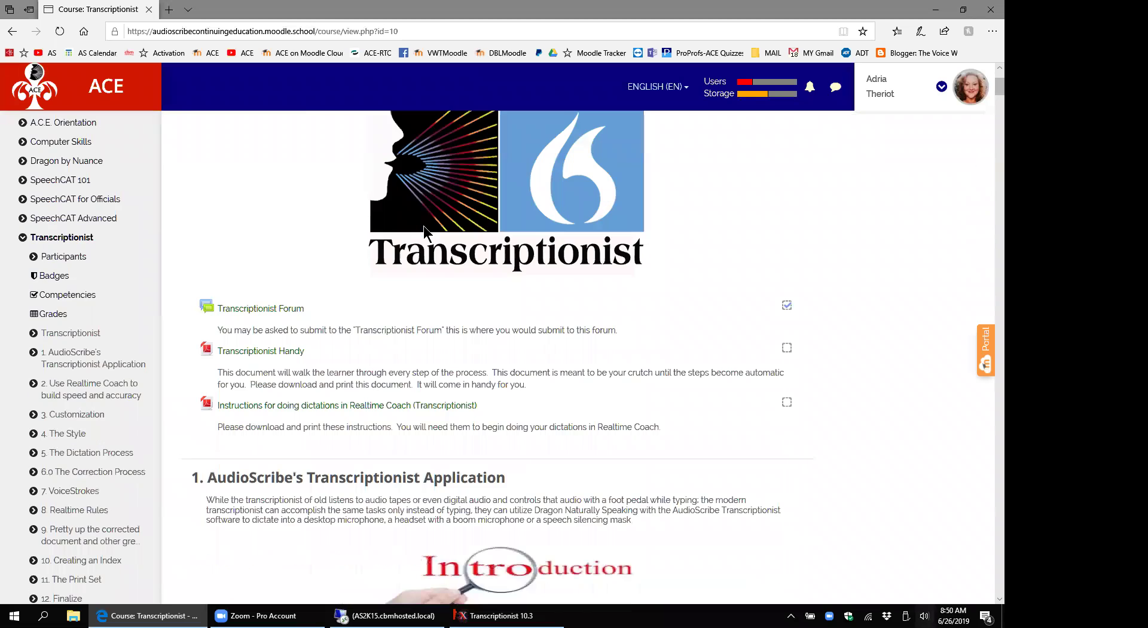
scroll(424, 227, down, 7)
scroll(423, 225, down, 8)
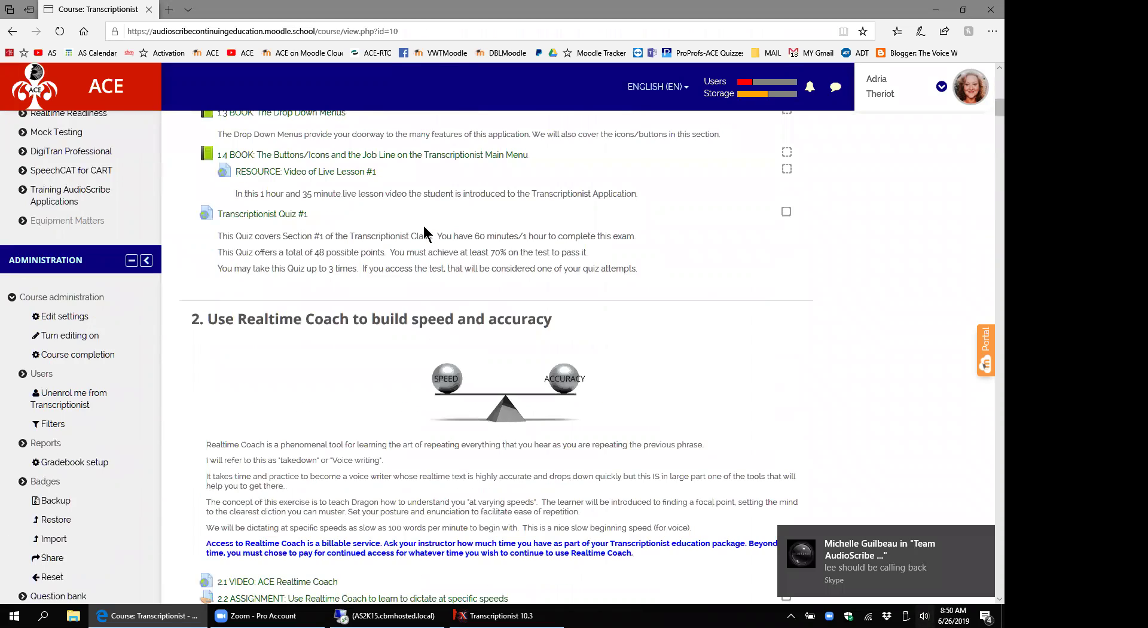
scroll(424, 224, down, 12)
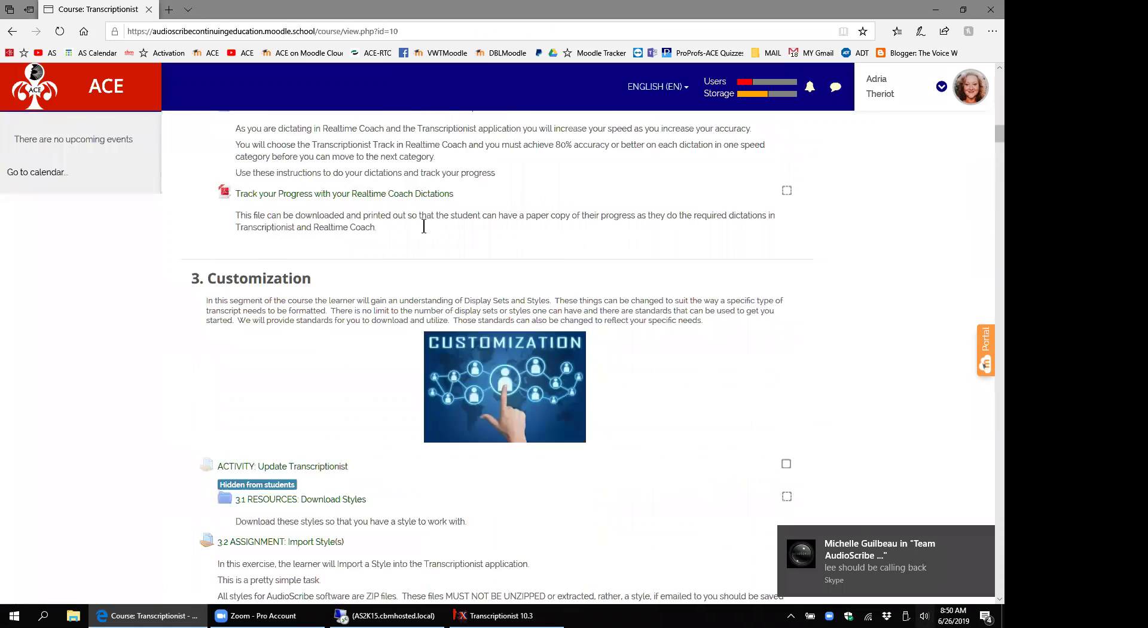
scroll(425, 230, down, 15)
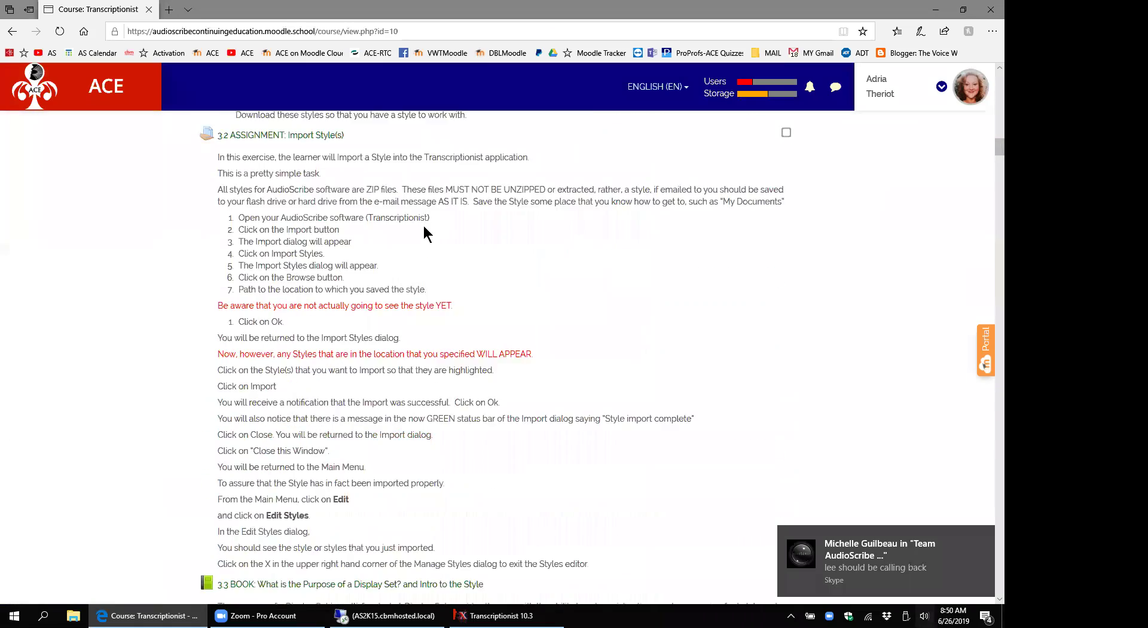
scroll(423, 226, down, 6)
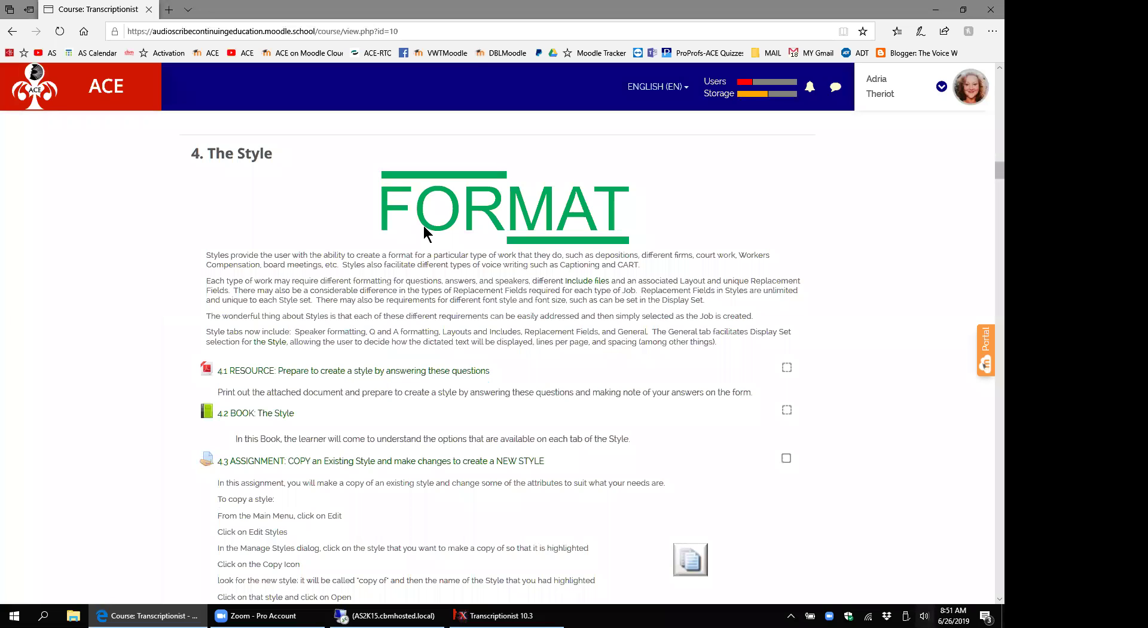
scroll(424, 232, down, 4)
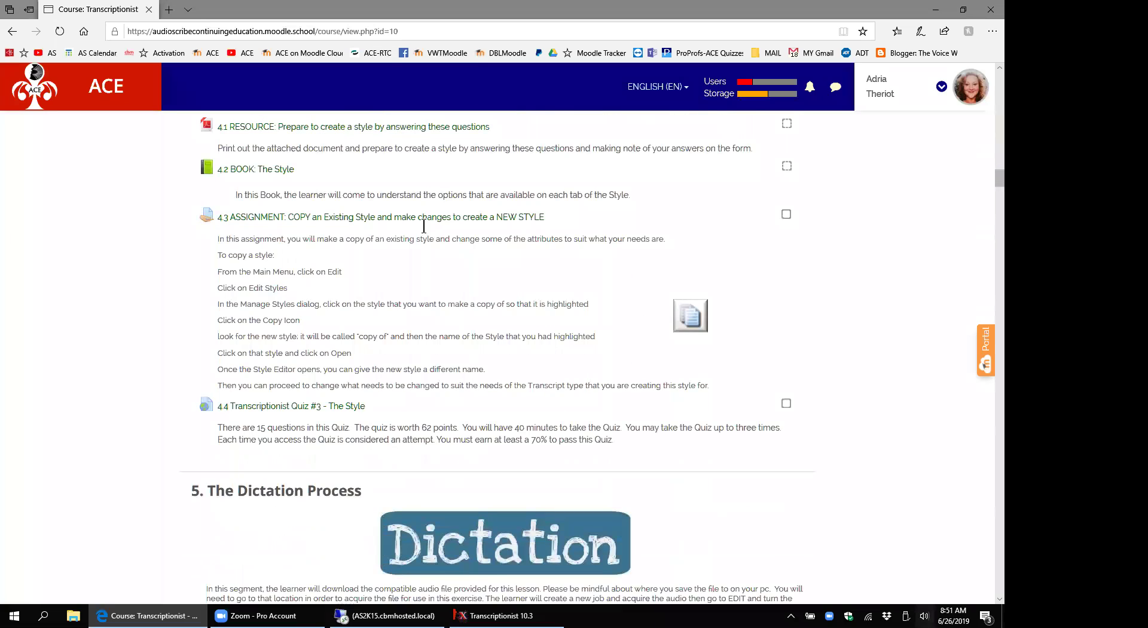
scroll(425, 233, down, 5)
scroll(425, 230, down, 12)
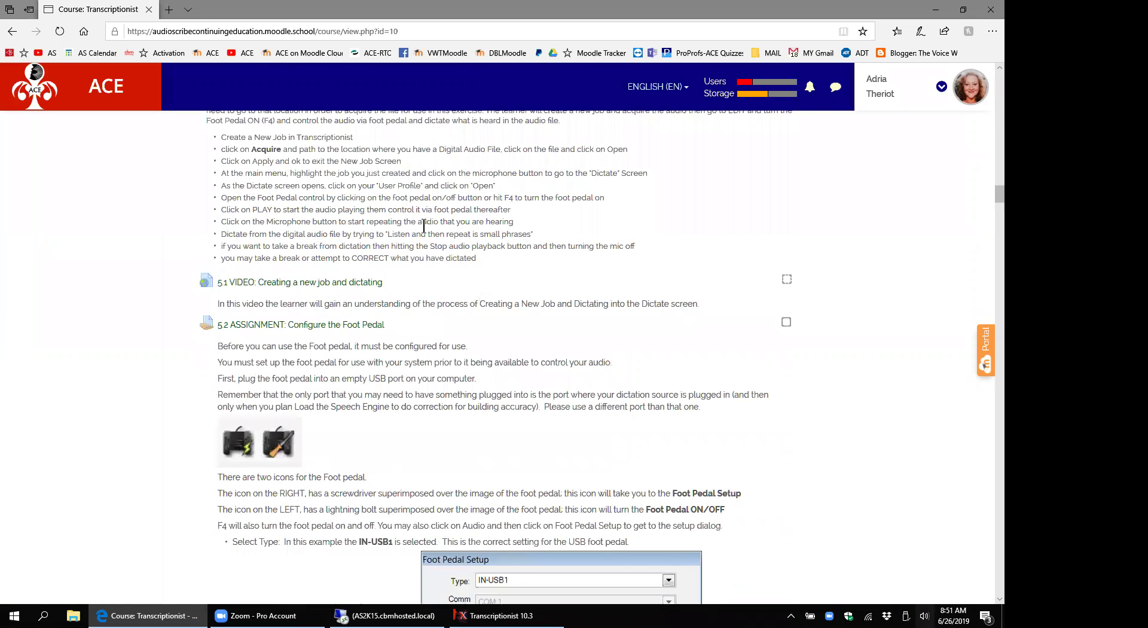
scroll(426, 233, down, 15)
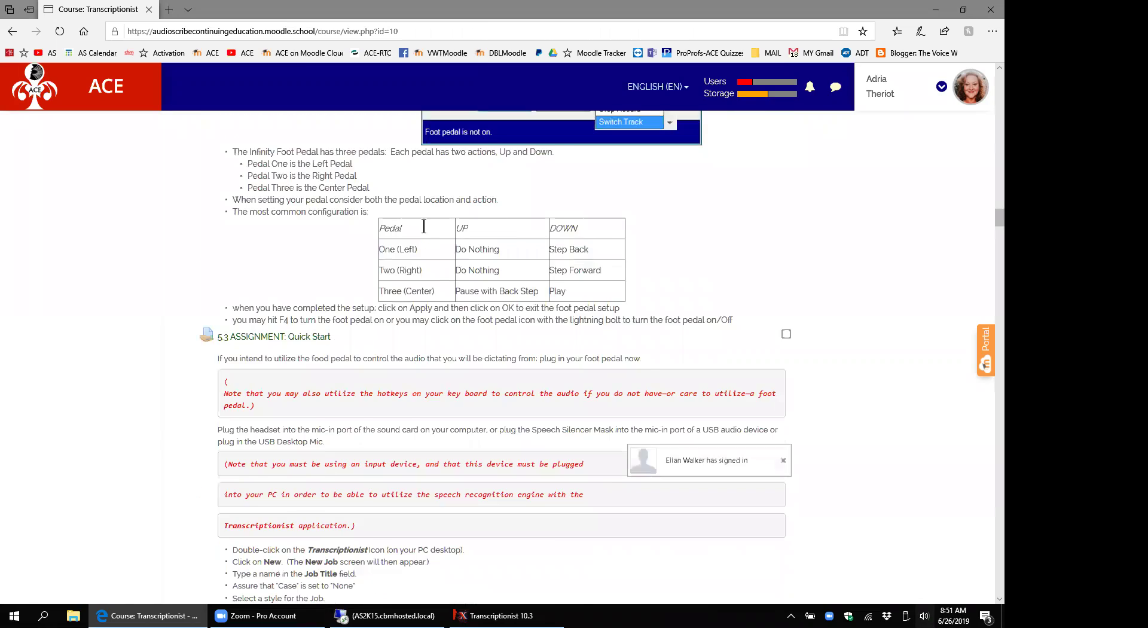
scroll(426, 233, down, 15)
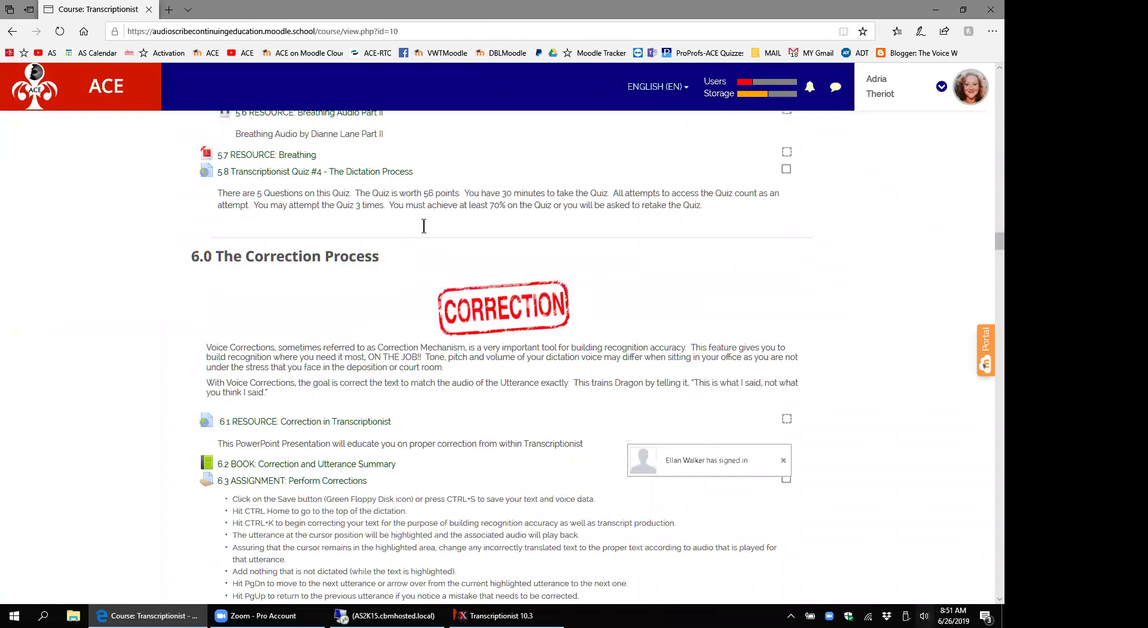
scroll(424, 226, down, 15)
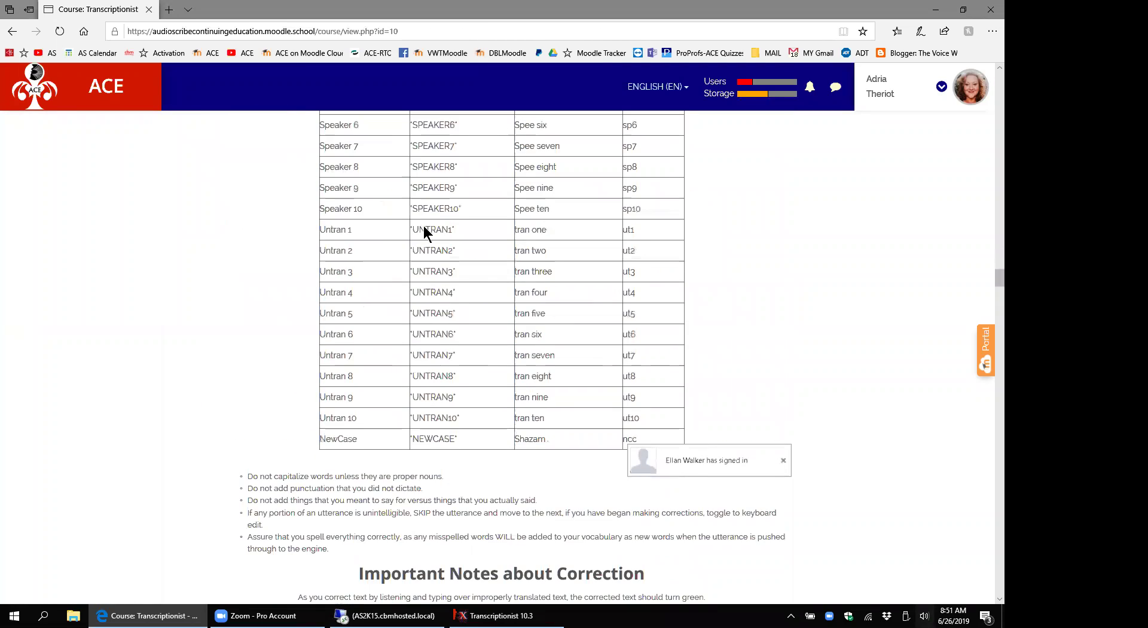
- Look through the course from section 7, VoiceStrokes, to section 10, Creating an Index
scroll(426, 233, down, 1)
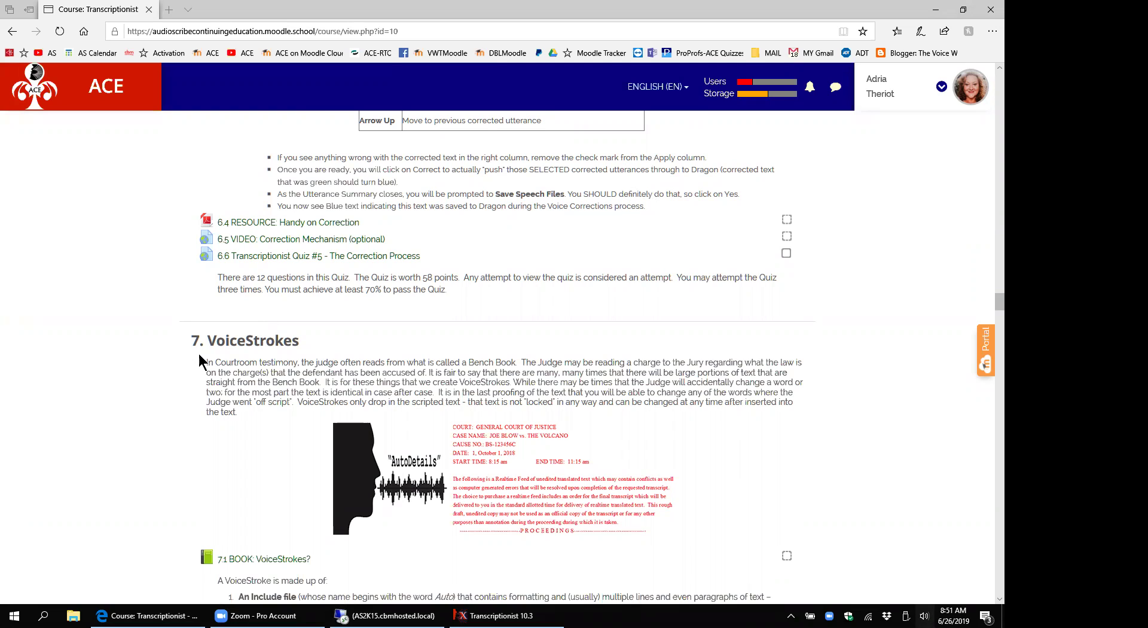
scroll(251, 366, down, 8)
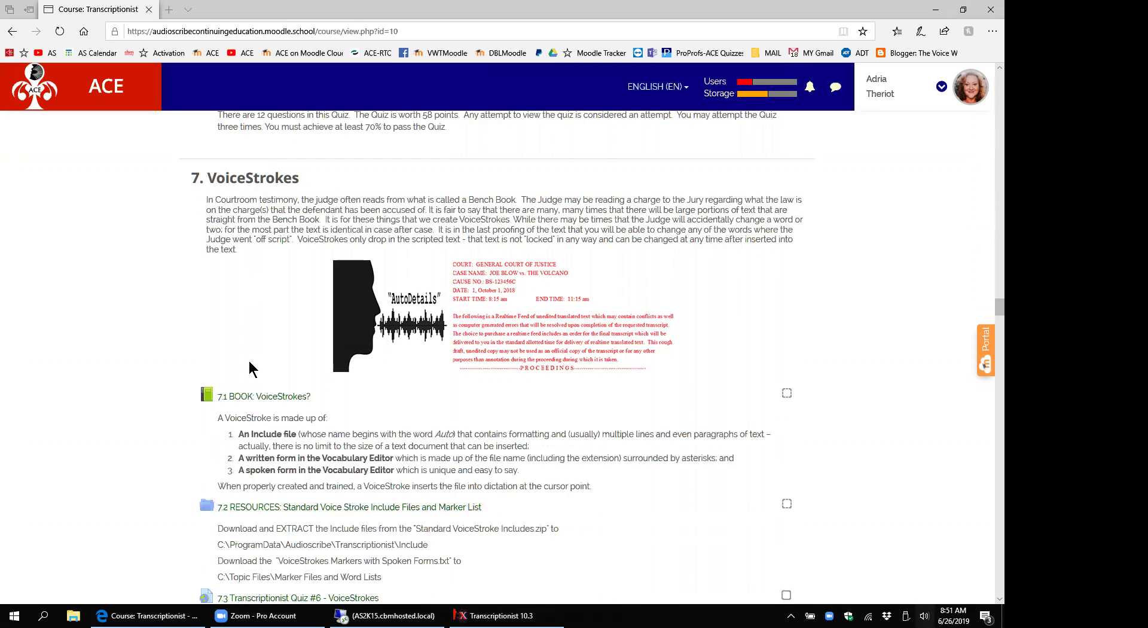
scroll(366, 354, down, 7)
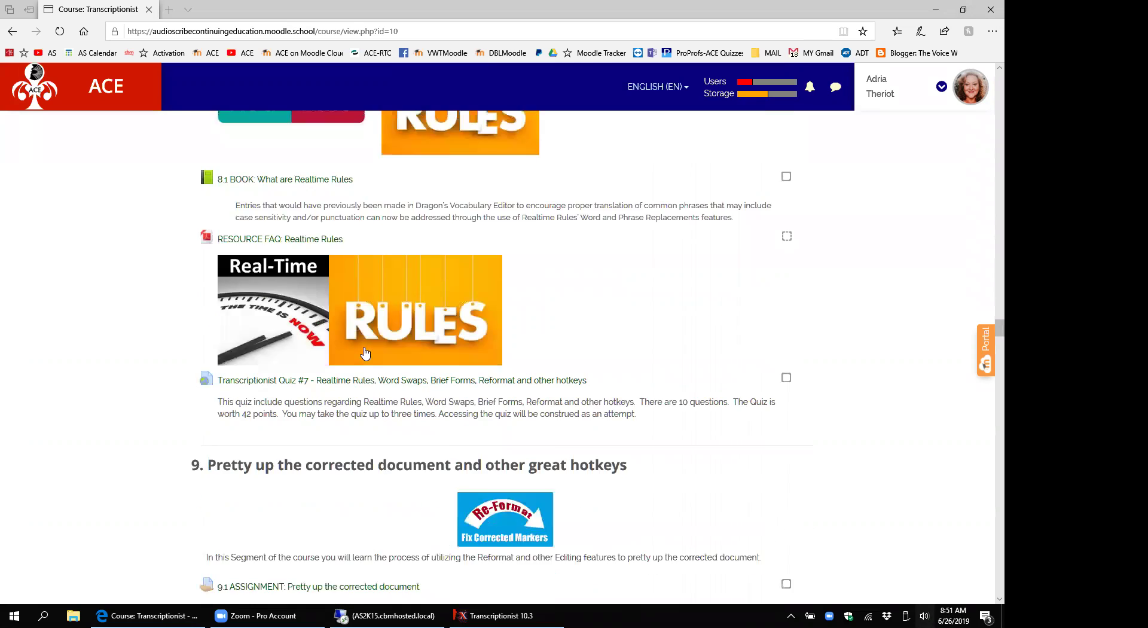
scroll(365, 354, down, 20)
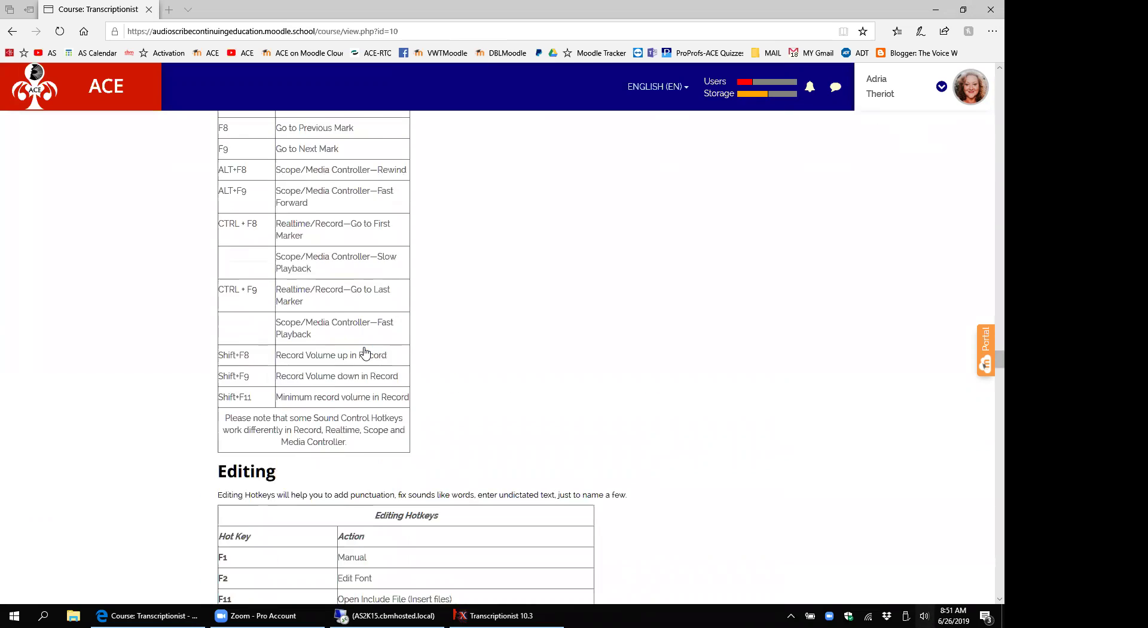
scroll(365, 354, down, 20)
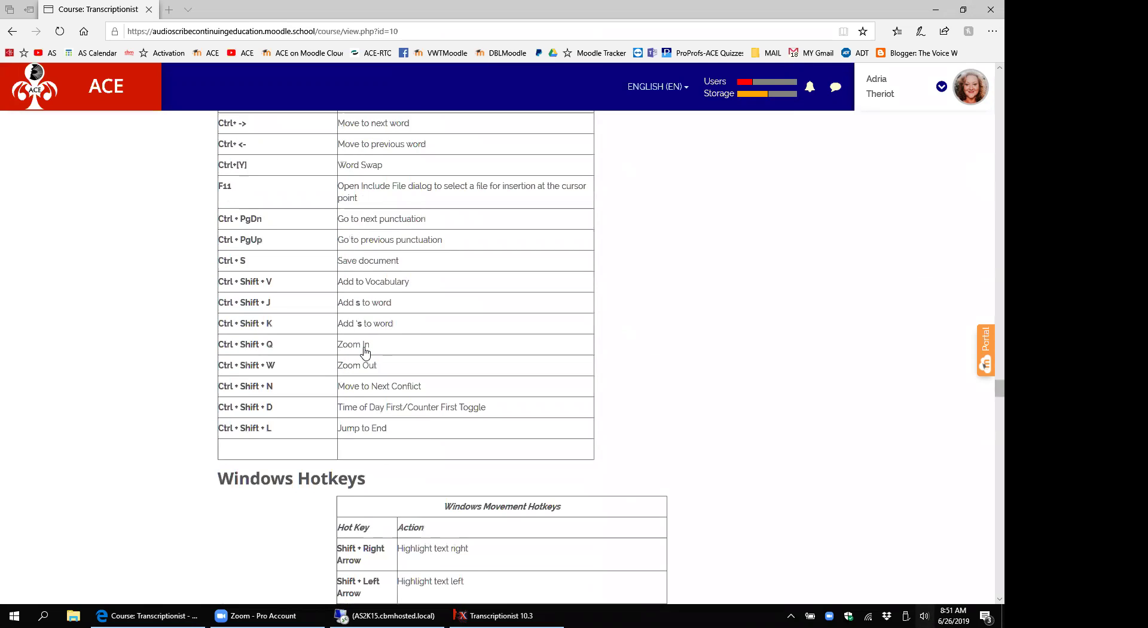
scroll(365, 354, down, 15)
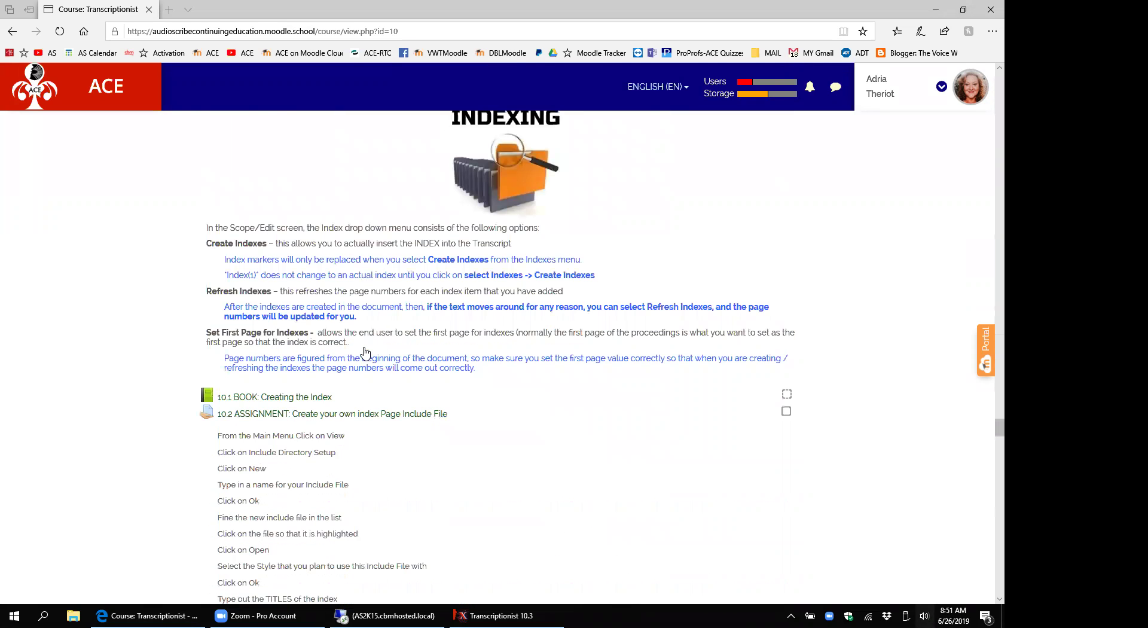
scroll(366, 353, up, 1)
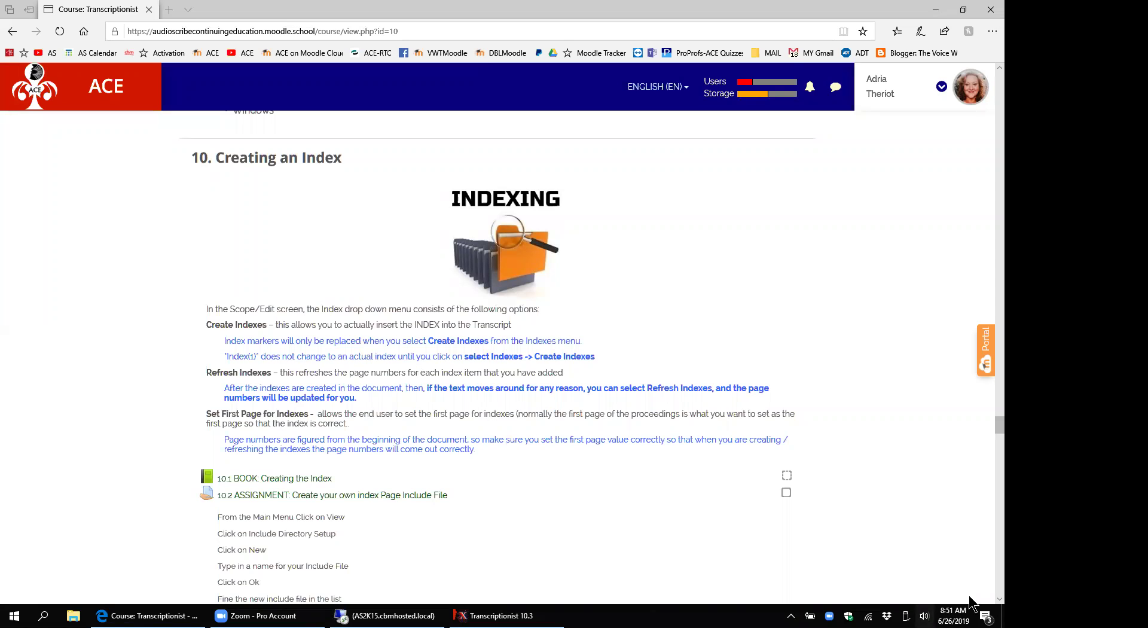
click(999, 598)
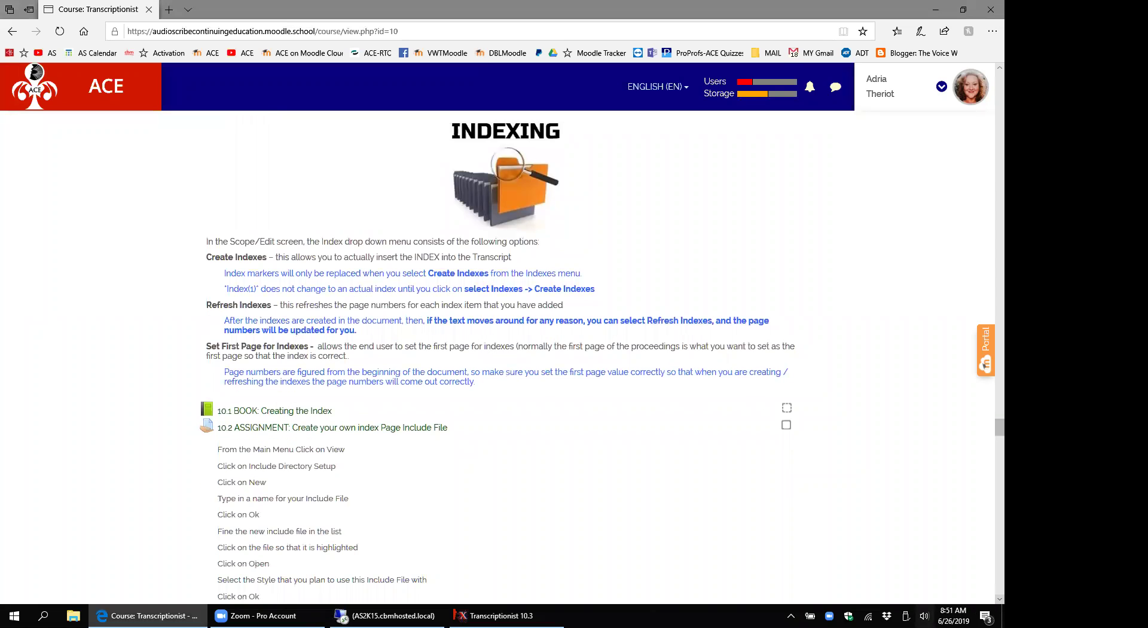
click(999, 67)
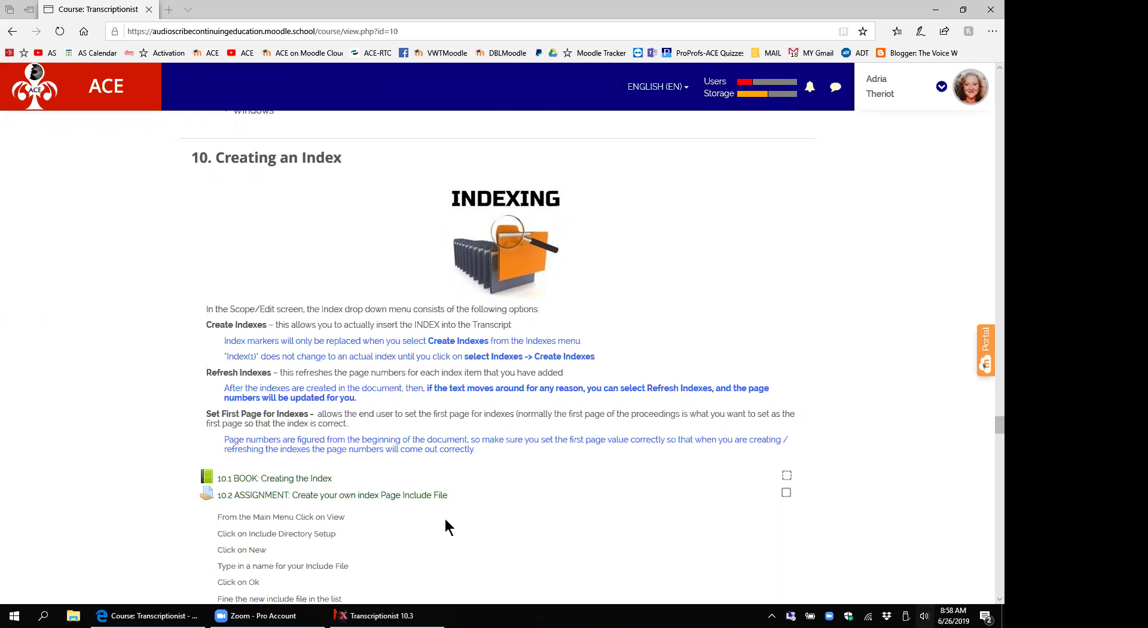
- Read the instructions for assignment 10.2 on creating an index page Include File, then return to the Transcriptionist job list
scroll(446, 520, down, 3)
scroll(445, 520, down, 2)
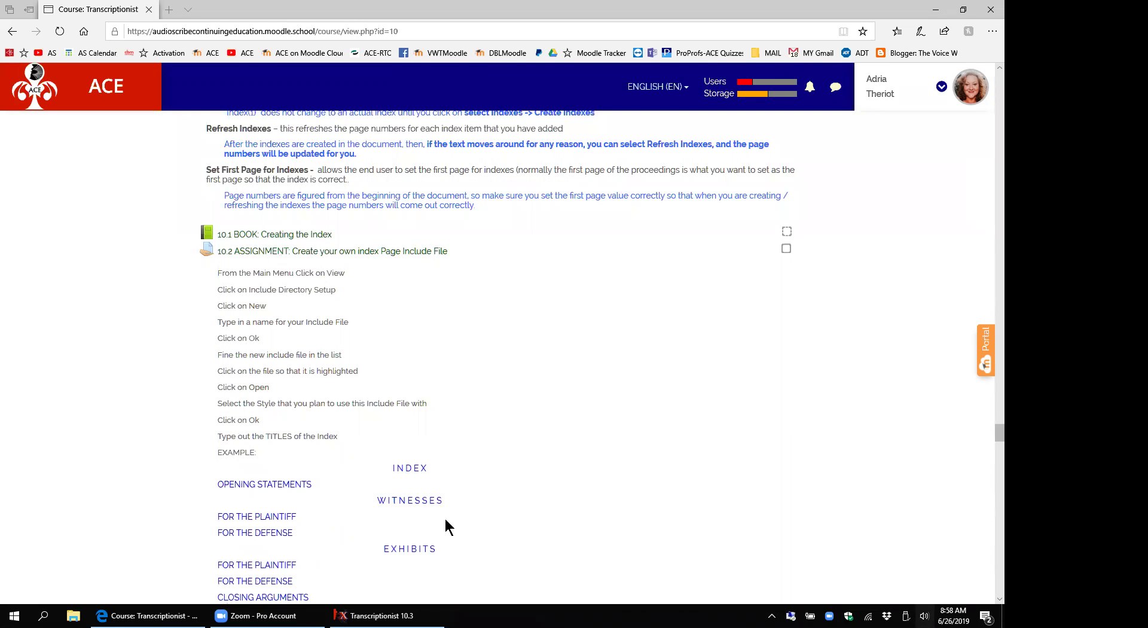
scroll(446, 520, down, 2)
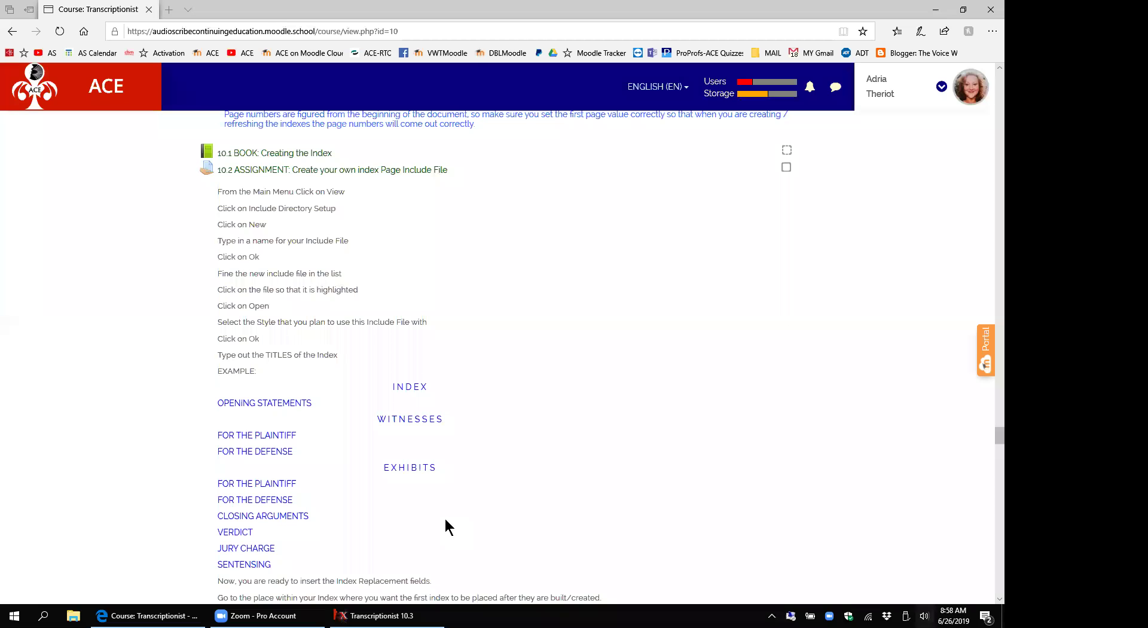
scroll(444, 516, down, 5)
scroll(445, 520, down, 3)
scroll(446, 520, up, 10)
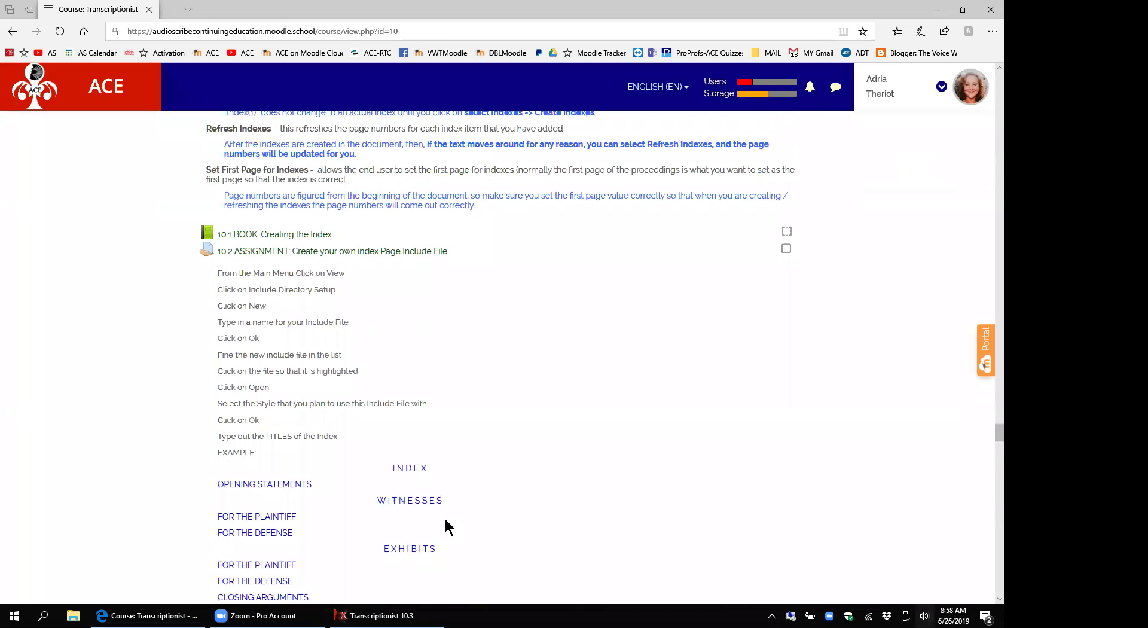
scroll(445, 520, up, 3)
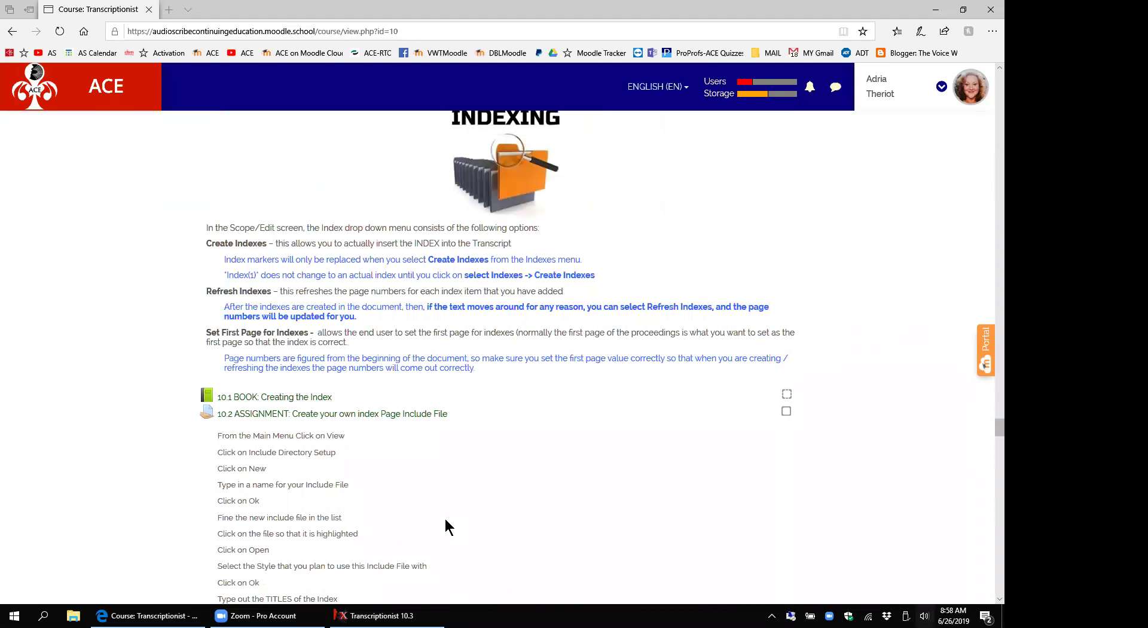
scroll(445, 526, up, 2)
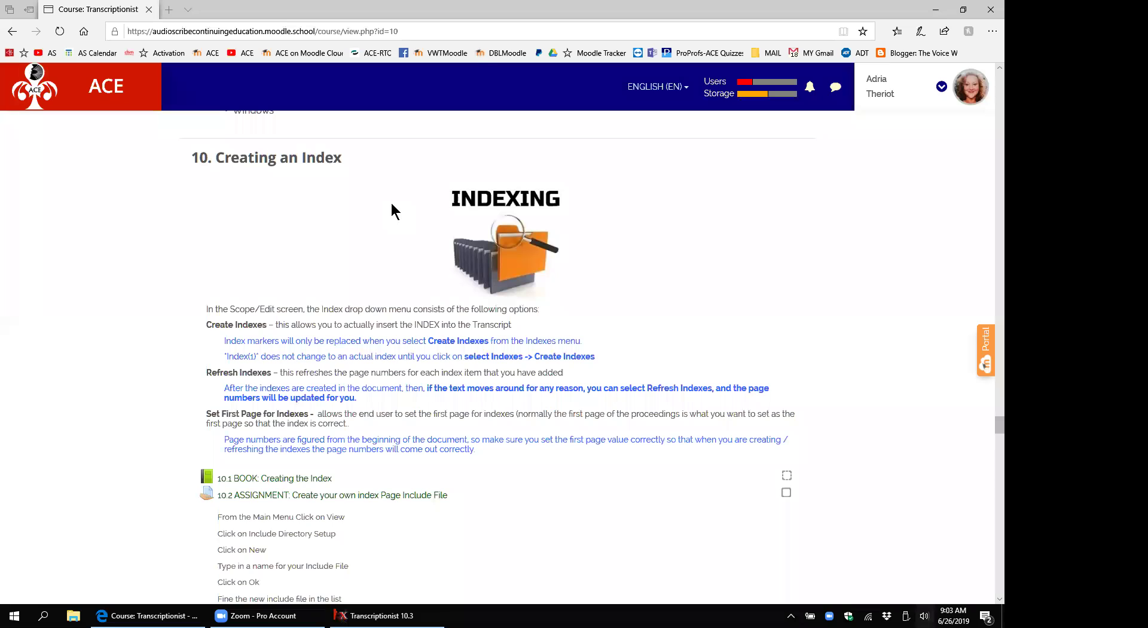
click(938, 17)
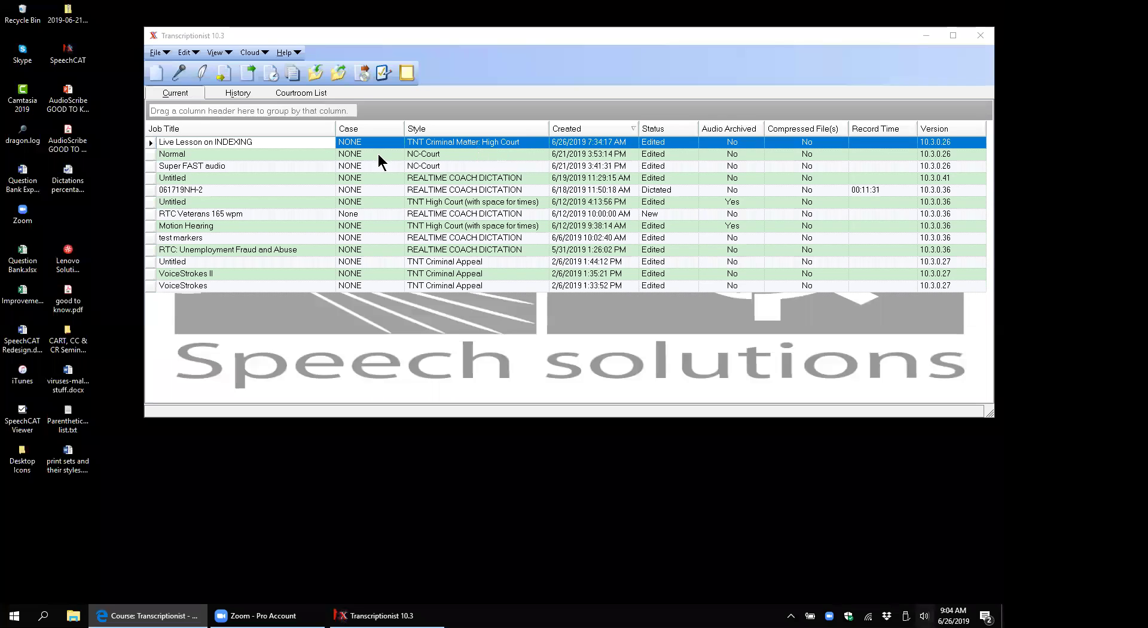
- Open the "Live Lesson on INDEXING" job for editing, narrow its window and widen the speakers and untranslates lists
click(150, 143)
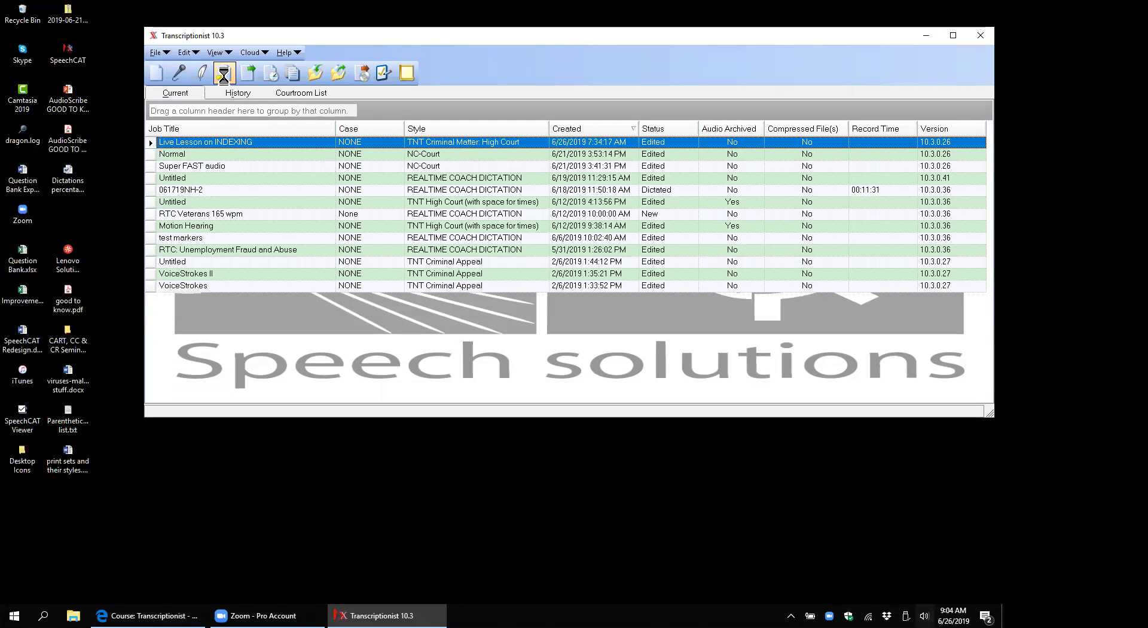
click(221, 74)
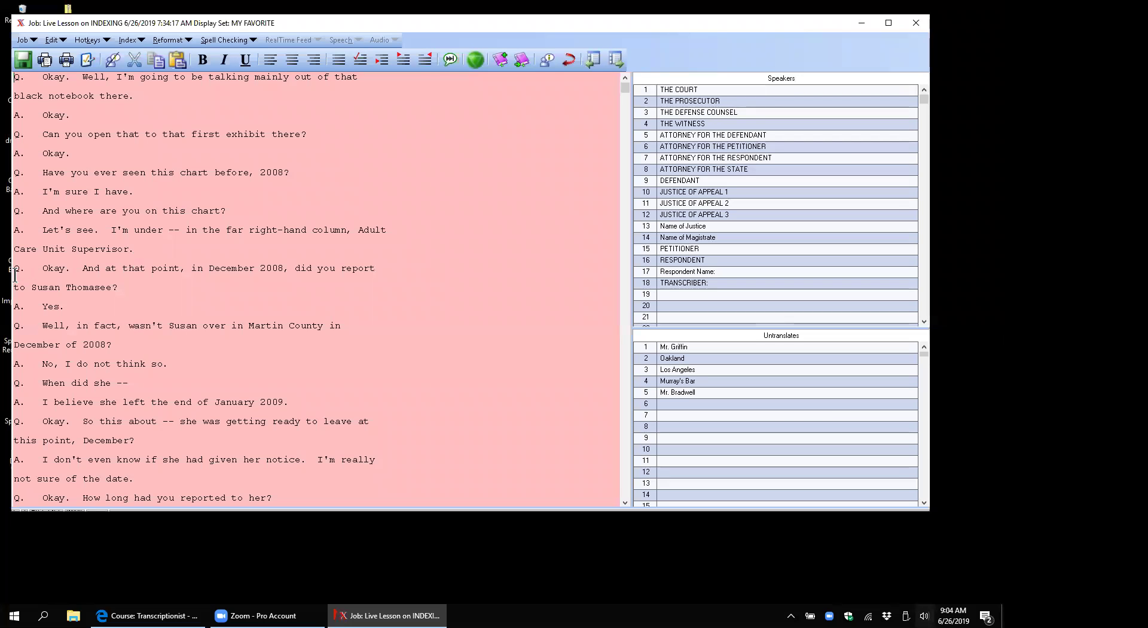
drag(8, 272, 175, 282)
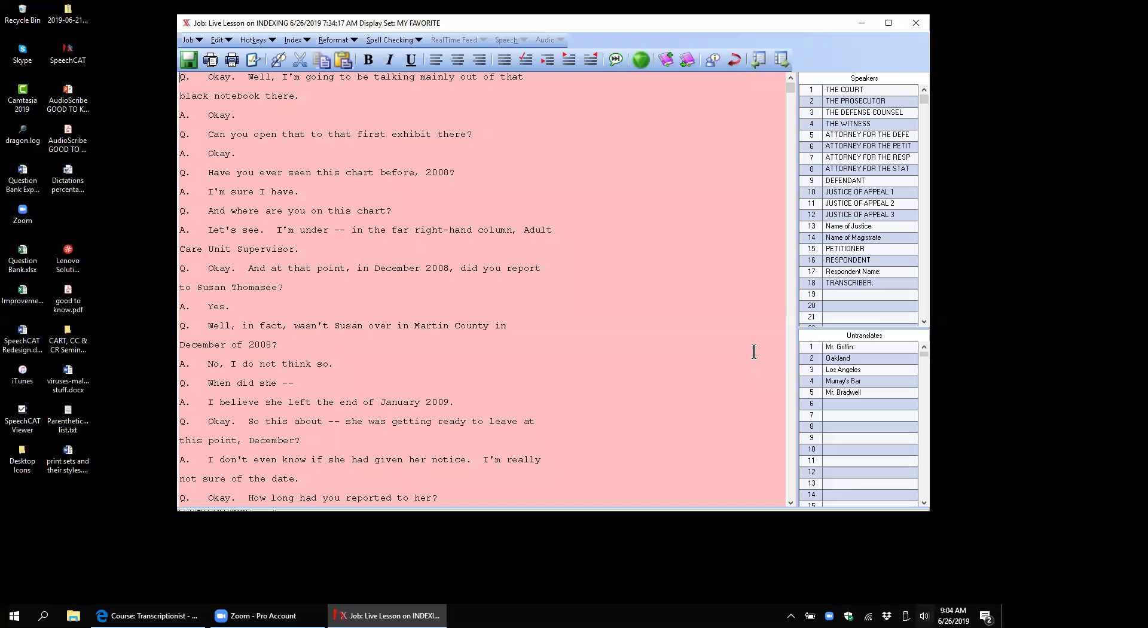
drag(798, 383, 730, 385)
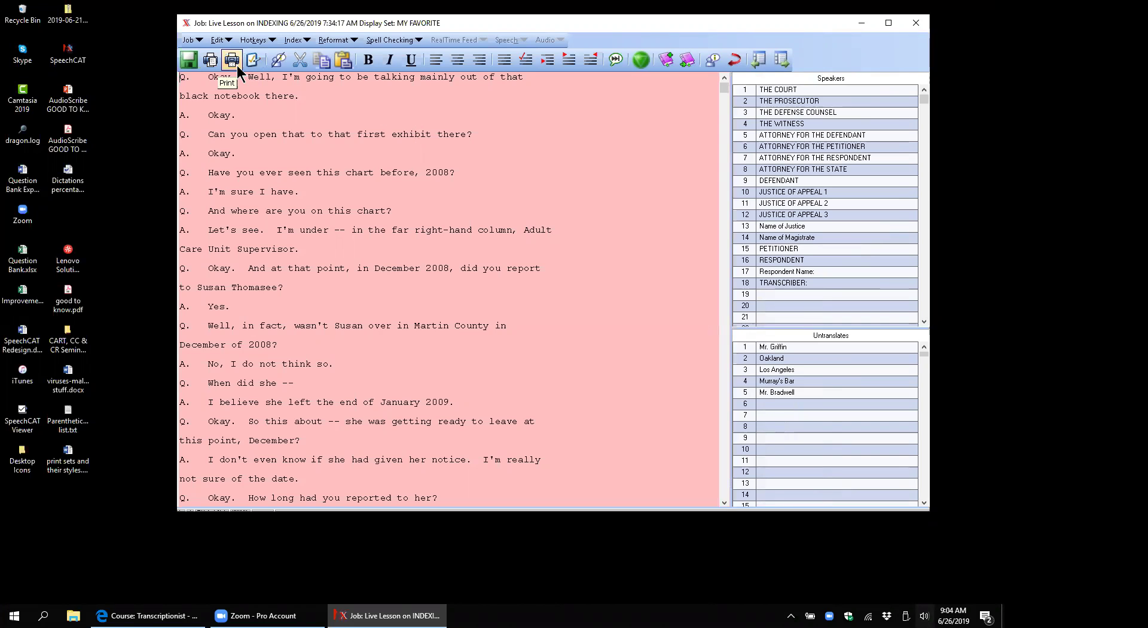
- Review the index commands and available index pages, then look over the opening testimony
click(292, 40)
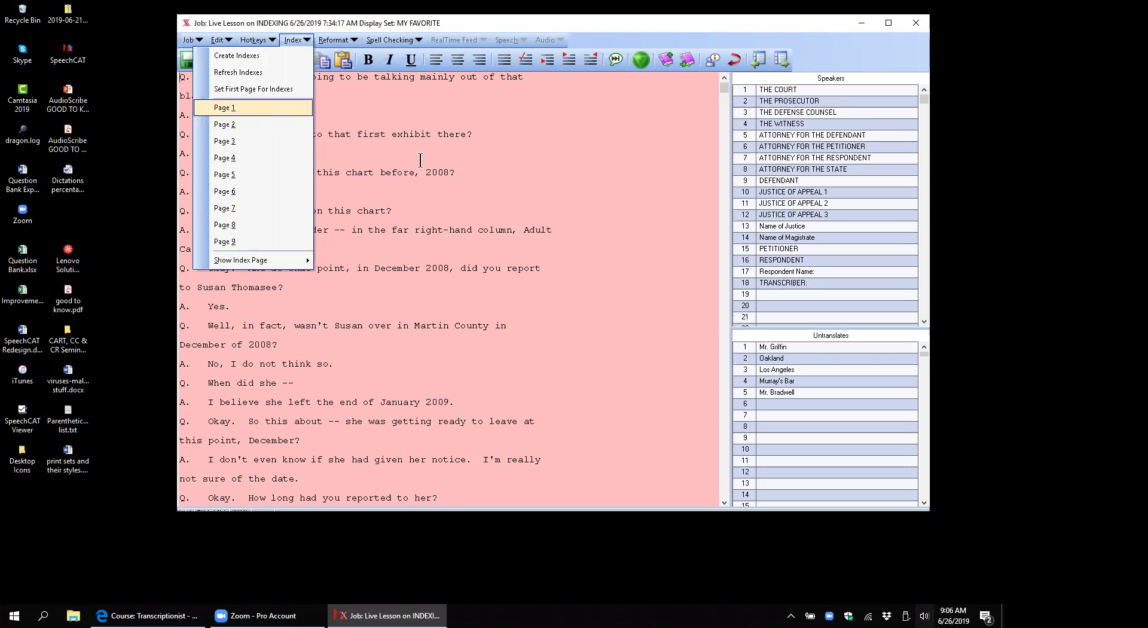
click(267, 103)
click(284, 111)
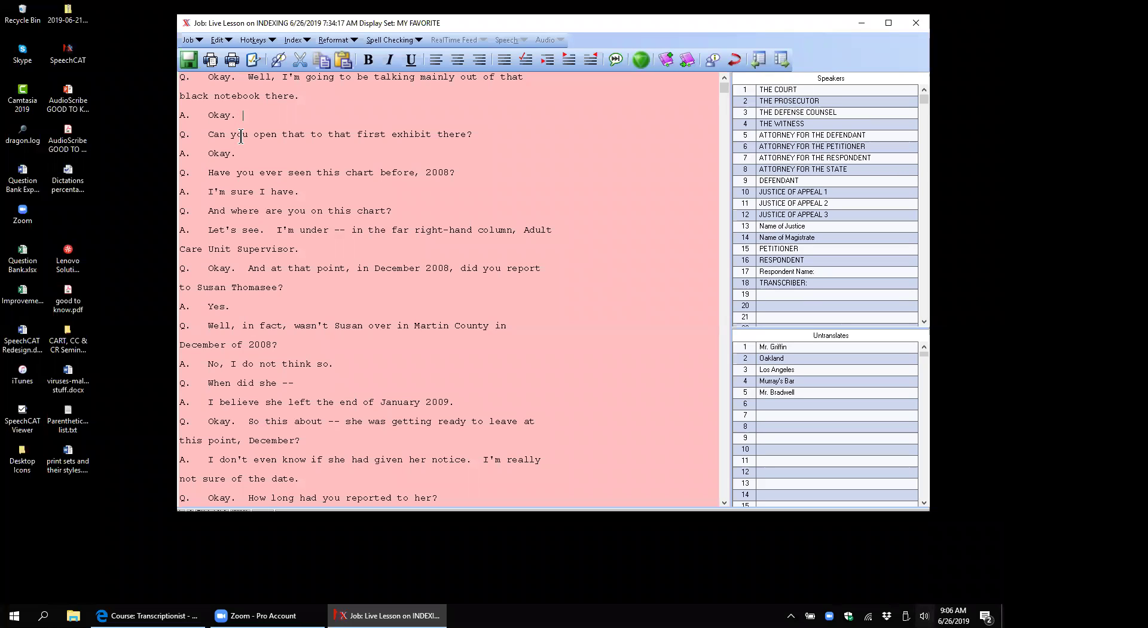
scroll(323, 198, down, 2)
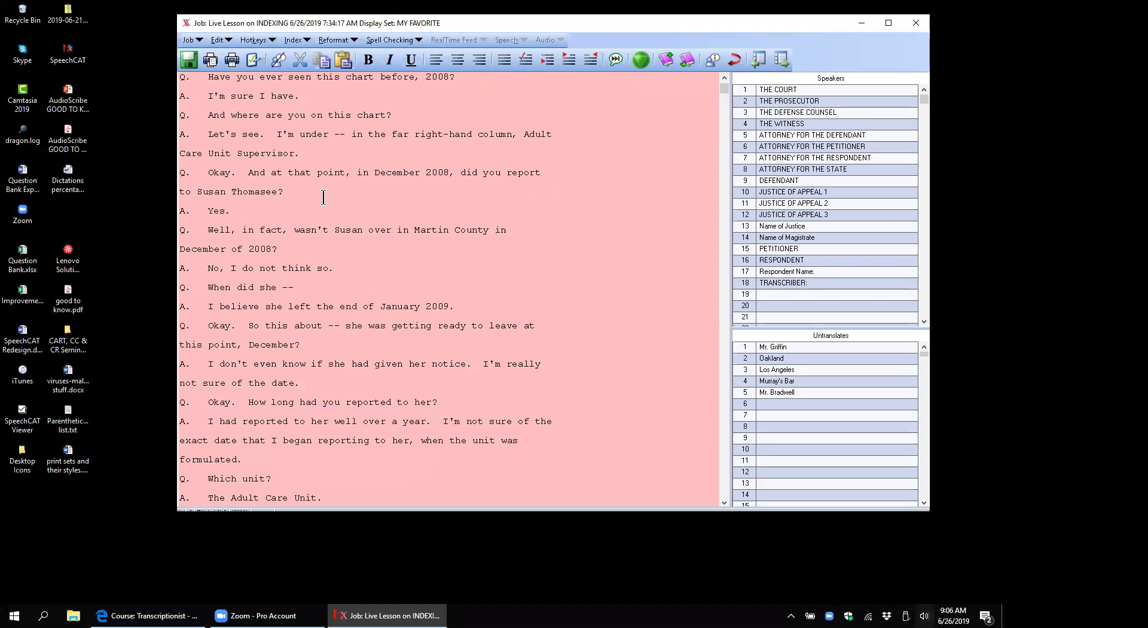
scroll(323, 197, up, 2)
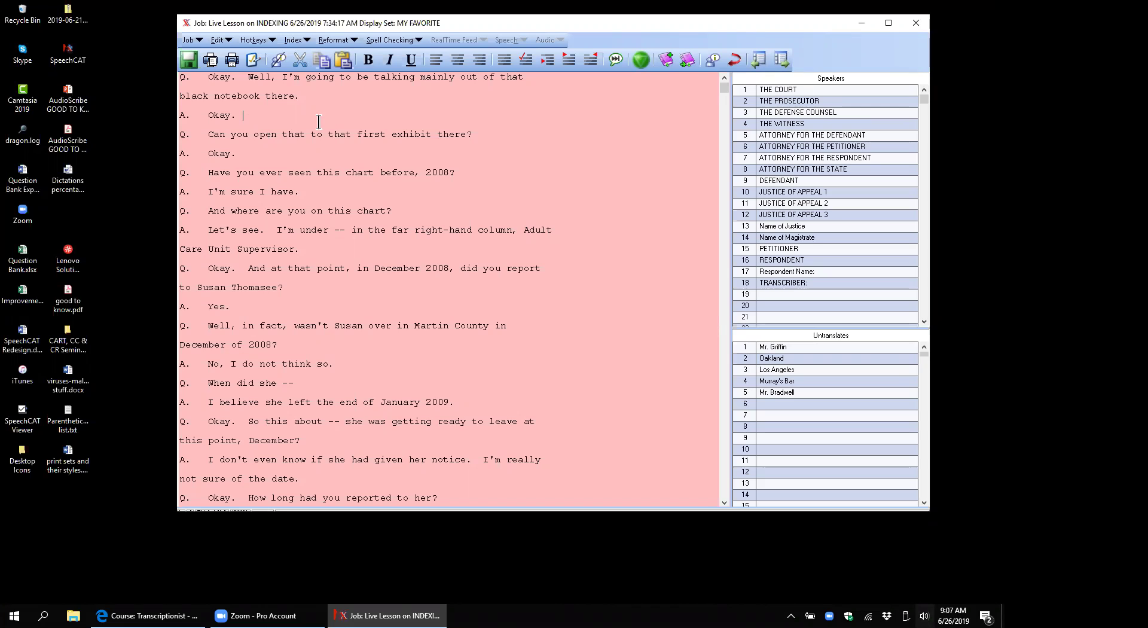
- Search the transcript for "Exhibit", repeating the search to reach the reference to Exhibit No. 2
key(ctrl+f)
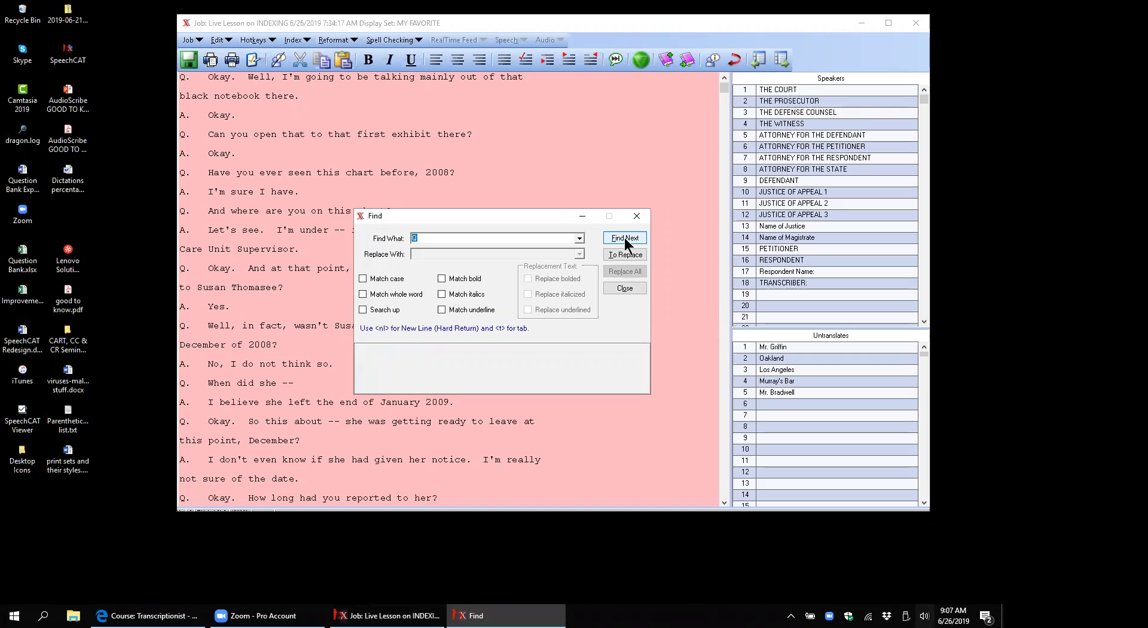
text(Exhibit)
click(622, 239)
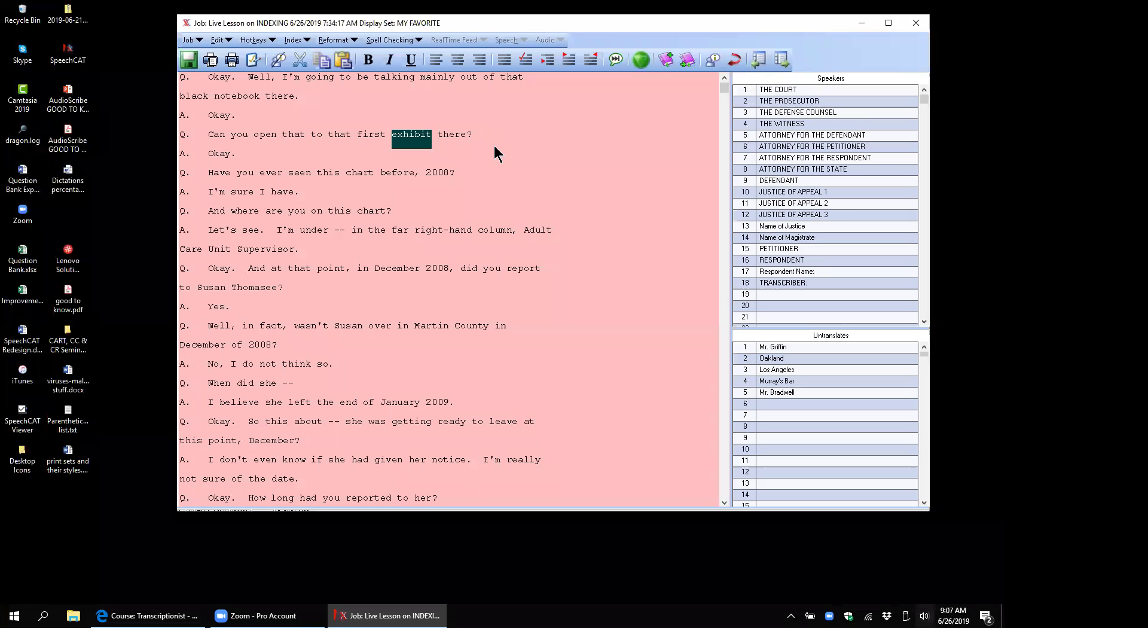
key(ctrl+f)
click(618, 238)
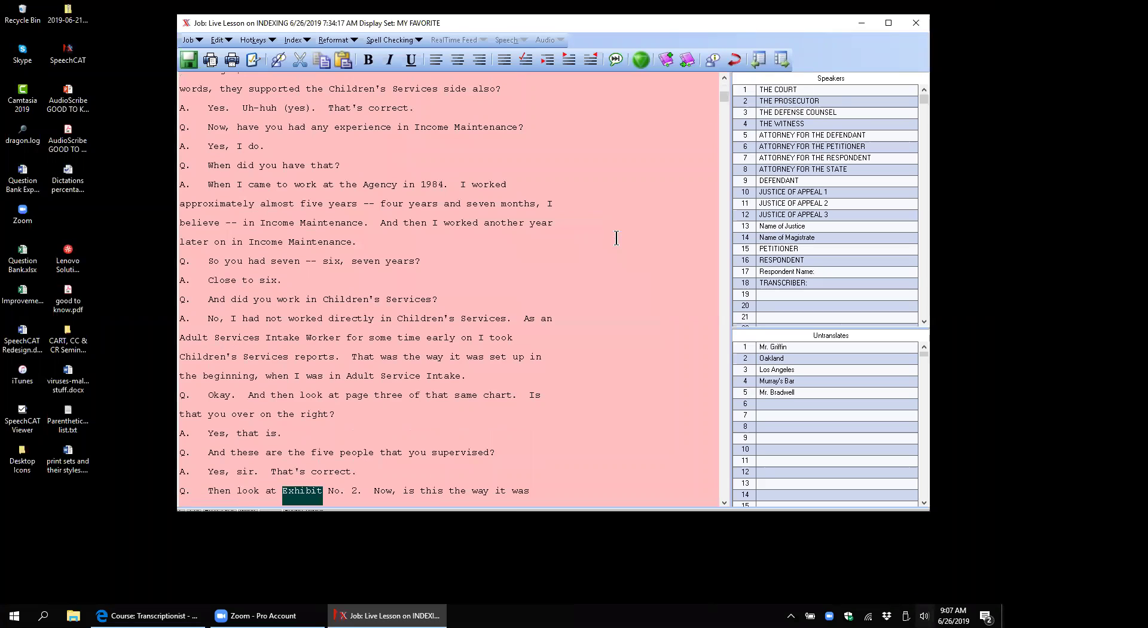
- Try to select the phrase "Exhibit No. 2" in the attorney's question
scroll(407, 428, down, 2)
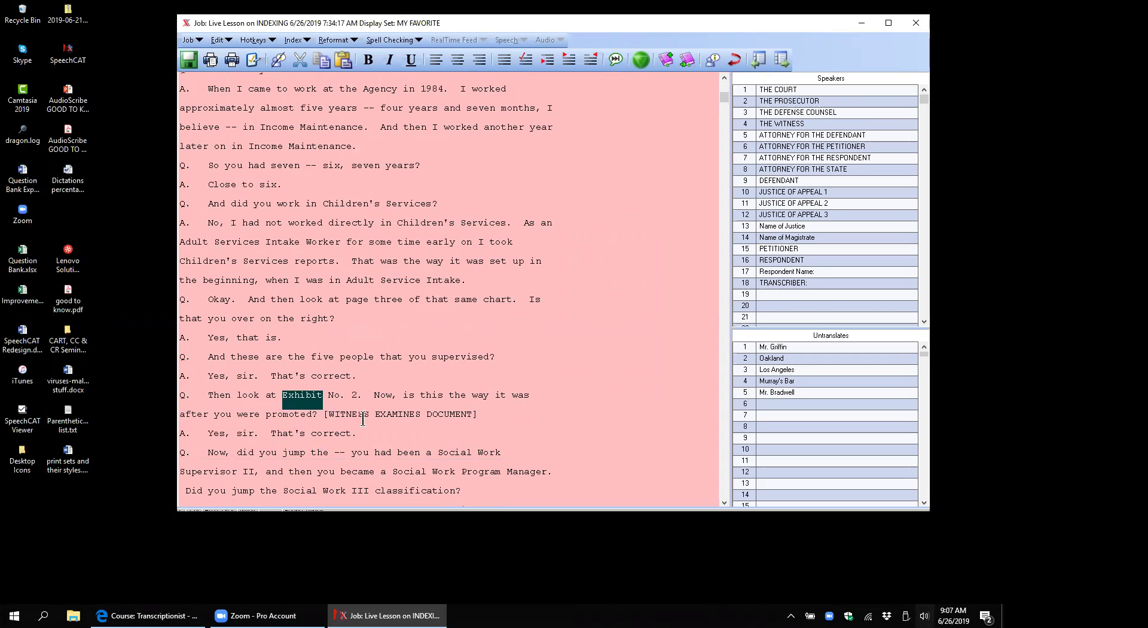
click(282, 399)
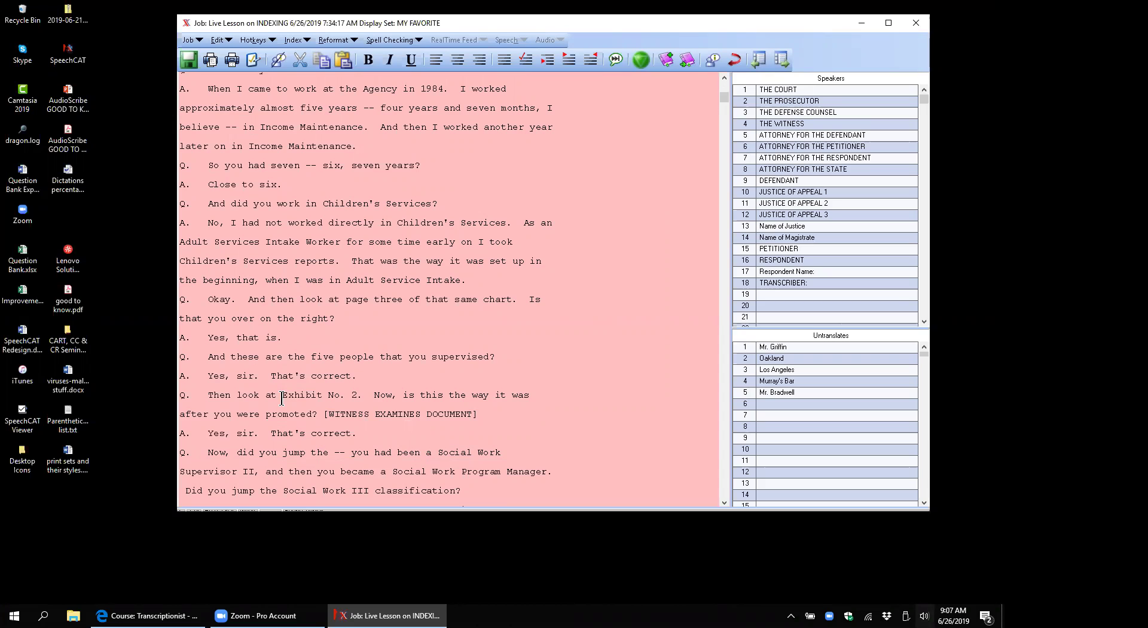
drag(282, 399, 365, 398)
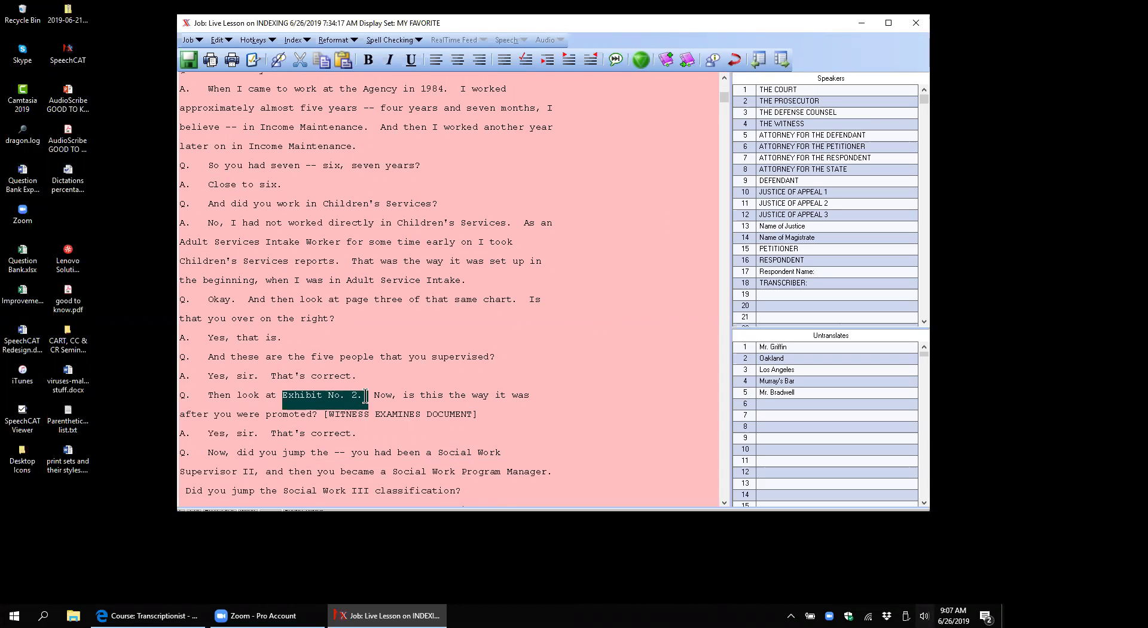
drag(365, 397, 360, 398)
mouse_move(360, 398)
mouse_down()
mouse_move(263, 464)
mouse_move(310, 514)
mouse_move(336, 421)
mouse_move(359, 514)
mouse_move(358, 73)
mouse_move(363, 396)
mouse_up()
click(336, 422)
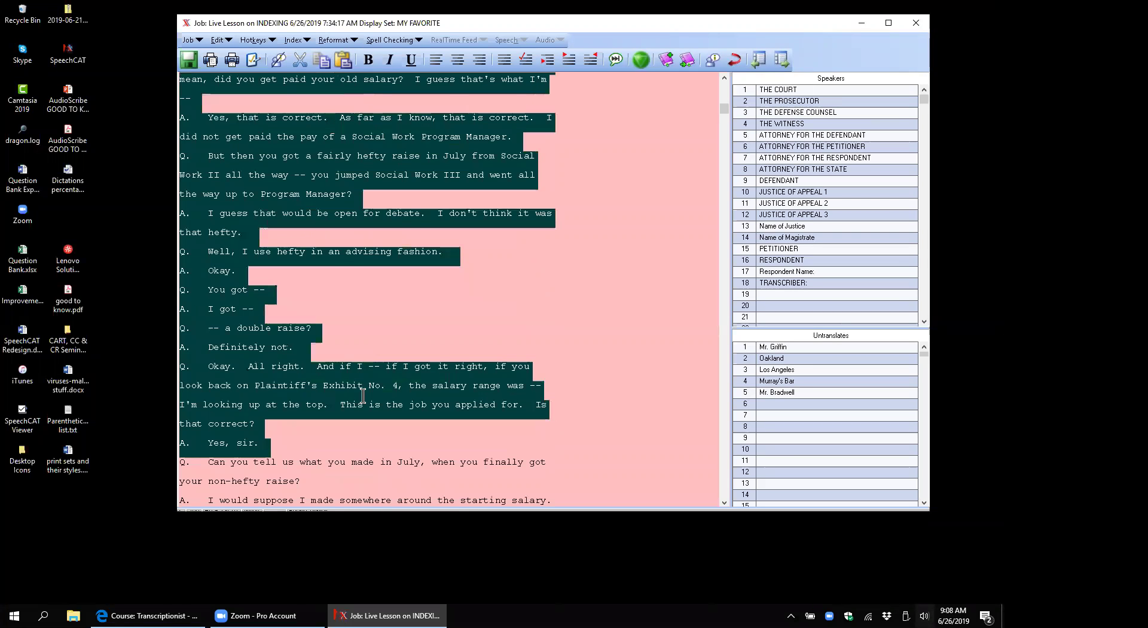
- Clear the stray text selection and enlarge the job window downward to reveal the status bar below the transcript
scroll(363, 396, up, 12)
scroll(363, 396, down, 2)
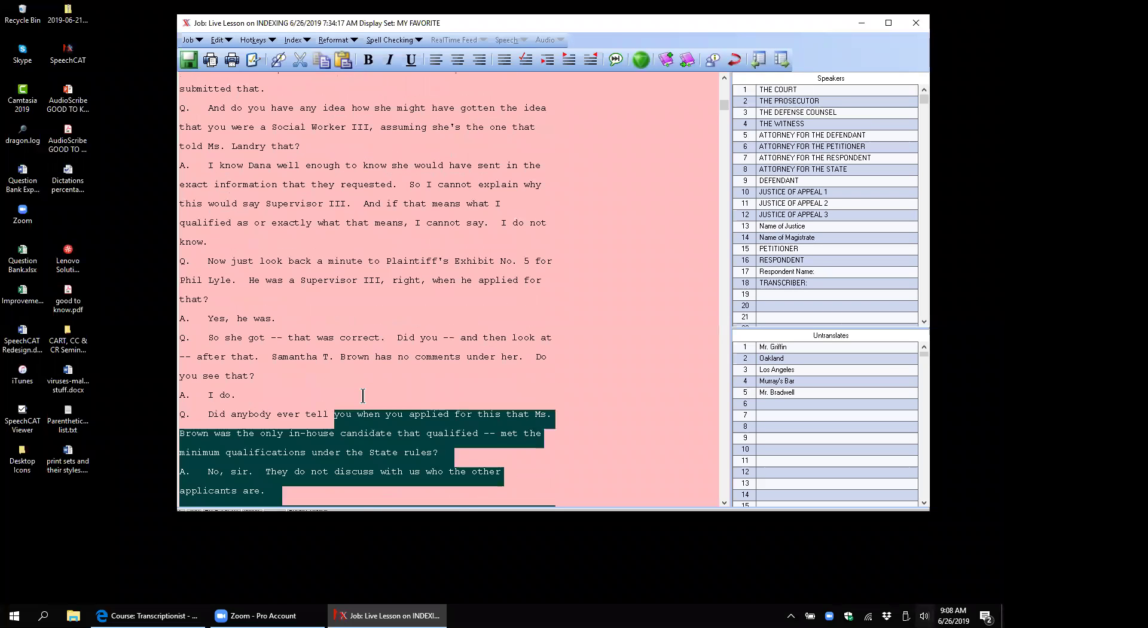
click(361, 421)
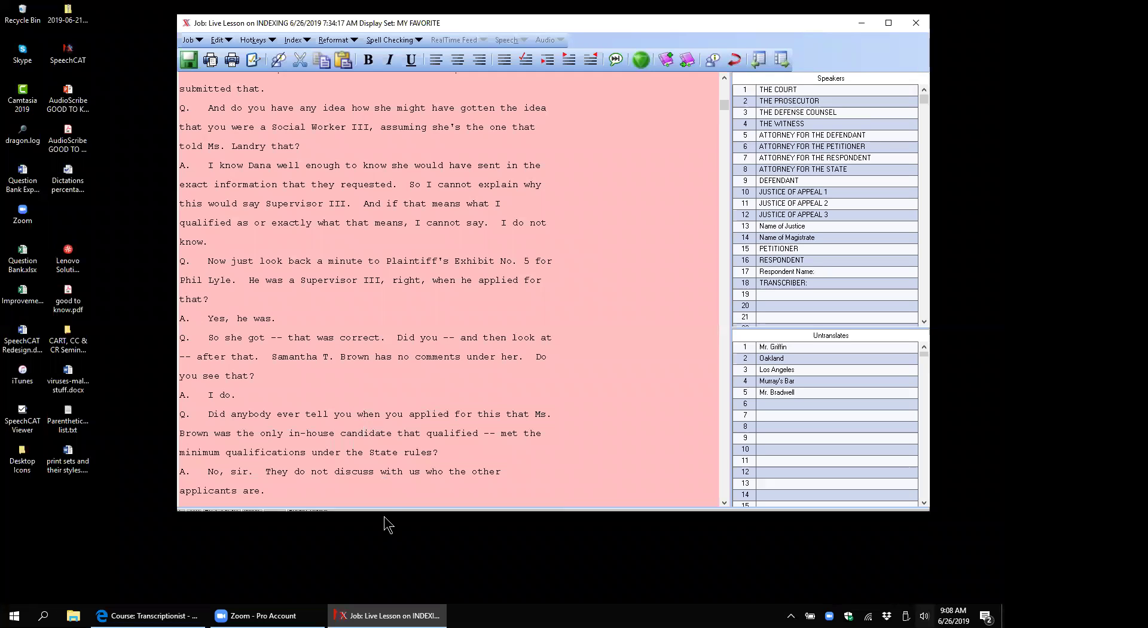
drag(383, 513, 383, 540)
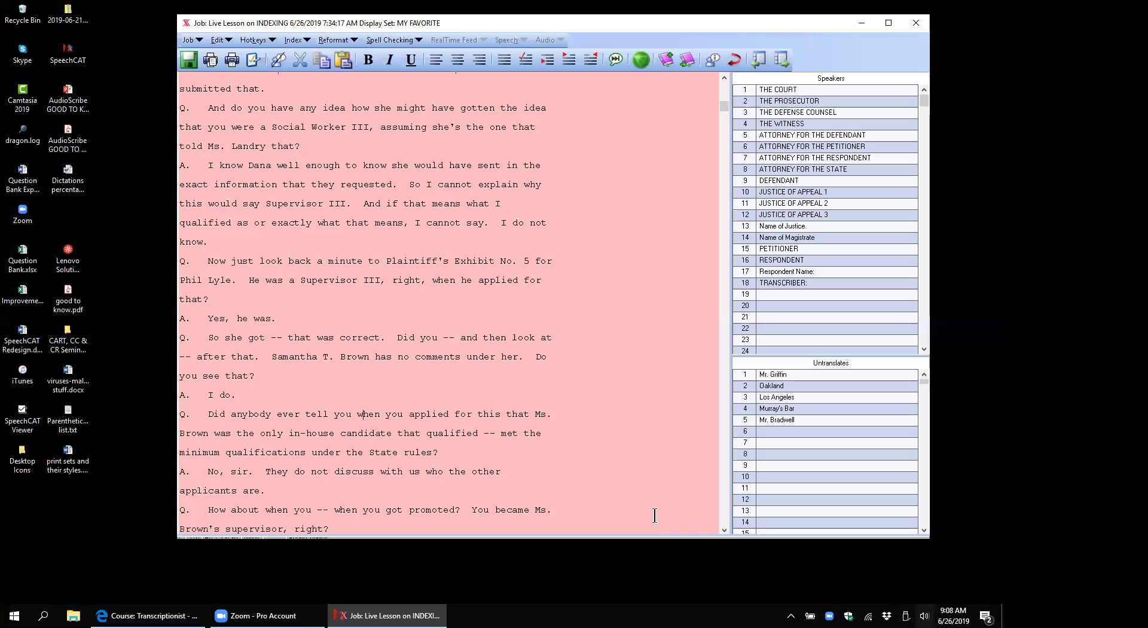
drag(659, 529, 664, 501)
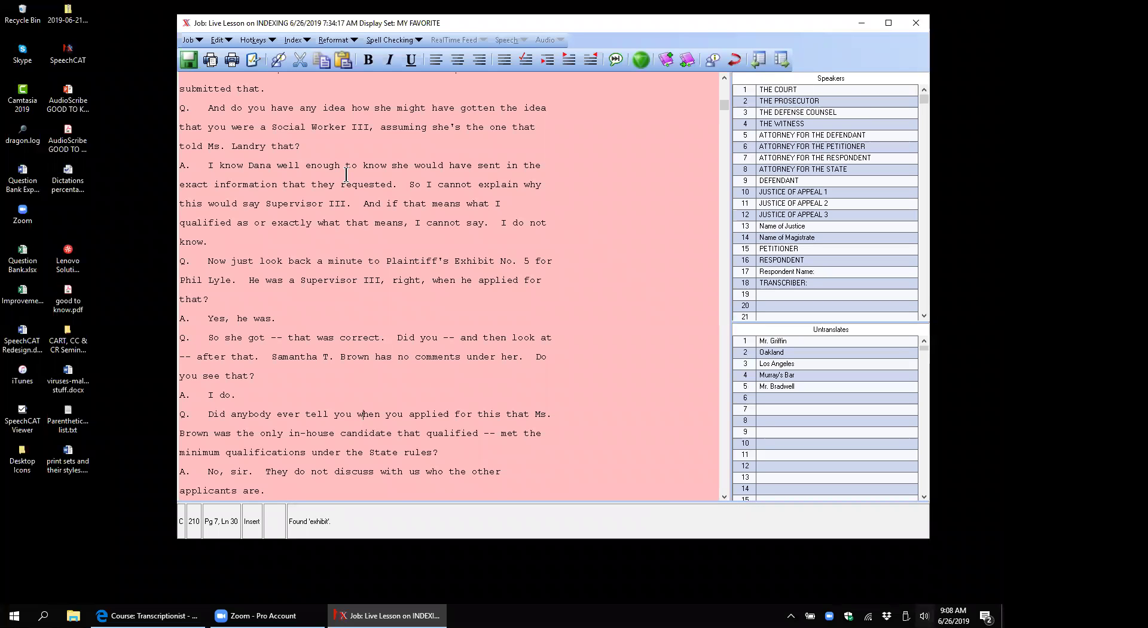
- Search the transcript for "exhibit" again to reach the reference to Plaintiff's Exhibit No. 4
scroll(347, 174, up, 12)
scroll(346, 174, up, 12)
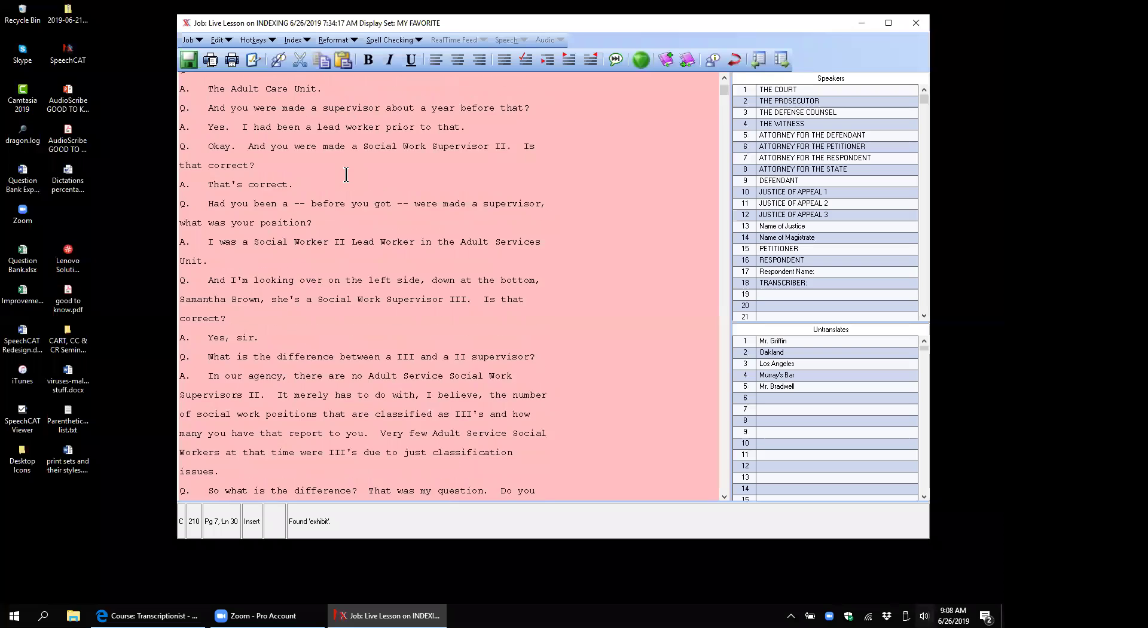
scroll(347, 174, down, 10)
key(ctrl+f)
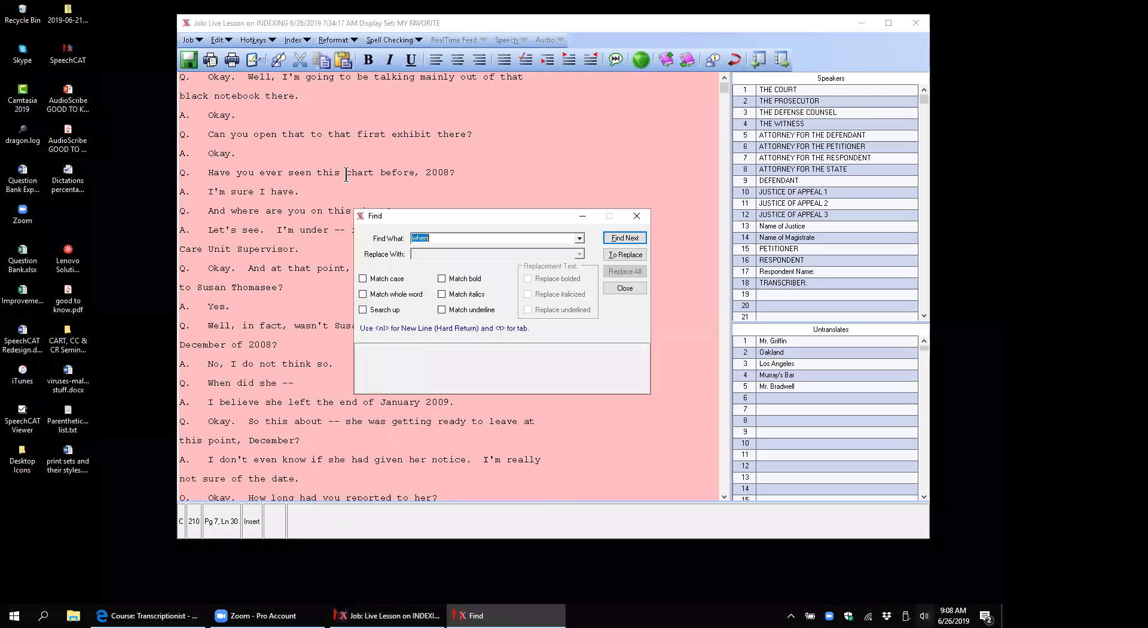
text(exhi)
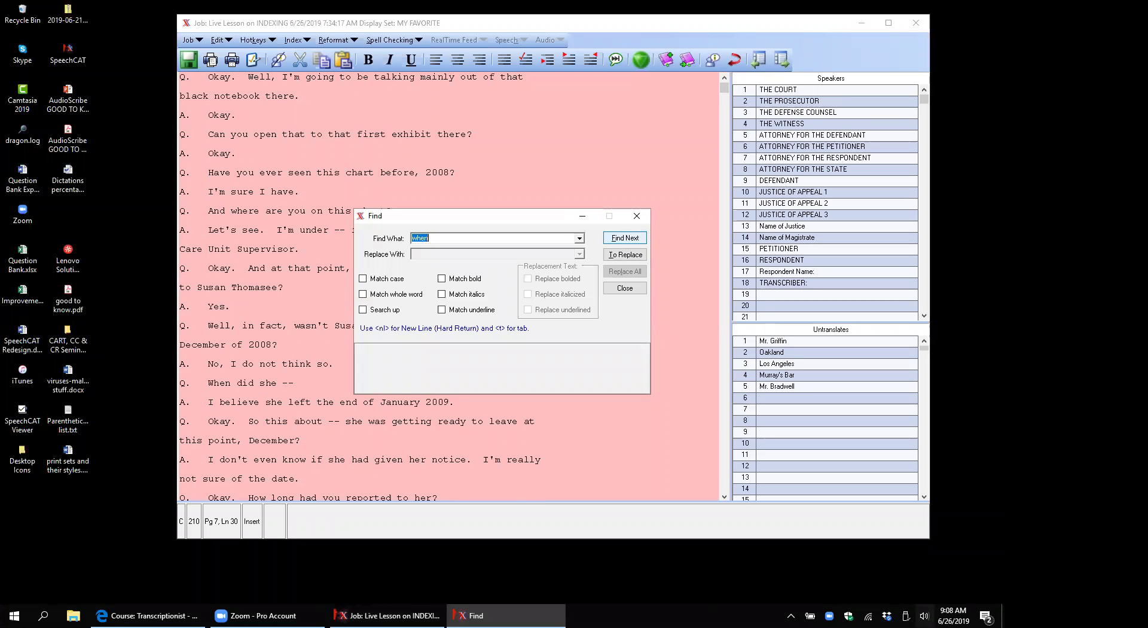
text(bit)
key(Return)
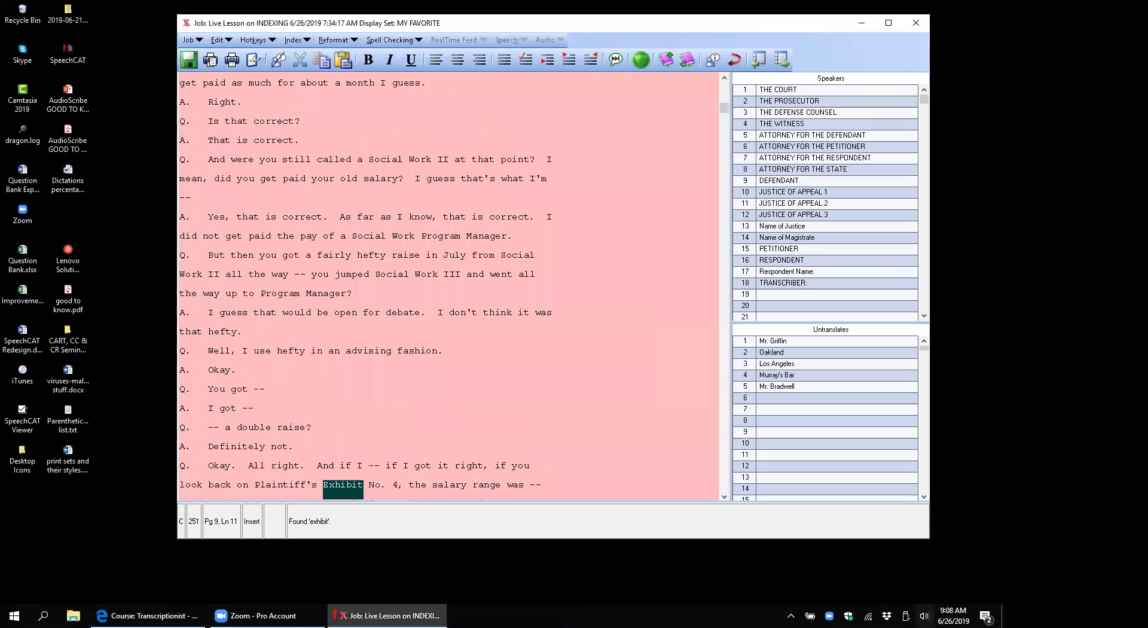
click(324, 486)
drag(325, 486, 398, 485)
key(ctrl+c)
- Select the phrase "Plaintiff's Exhibit No. 4" in the transcript and add it to index page 4
click(401, 489)
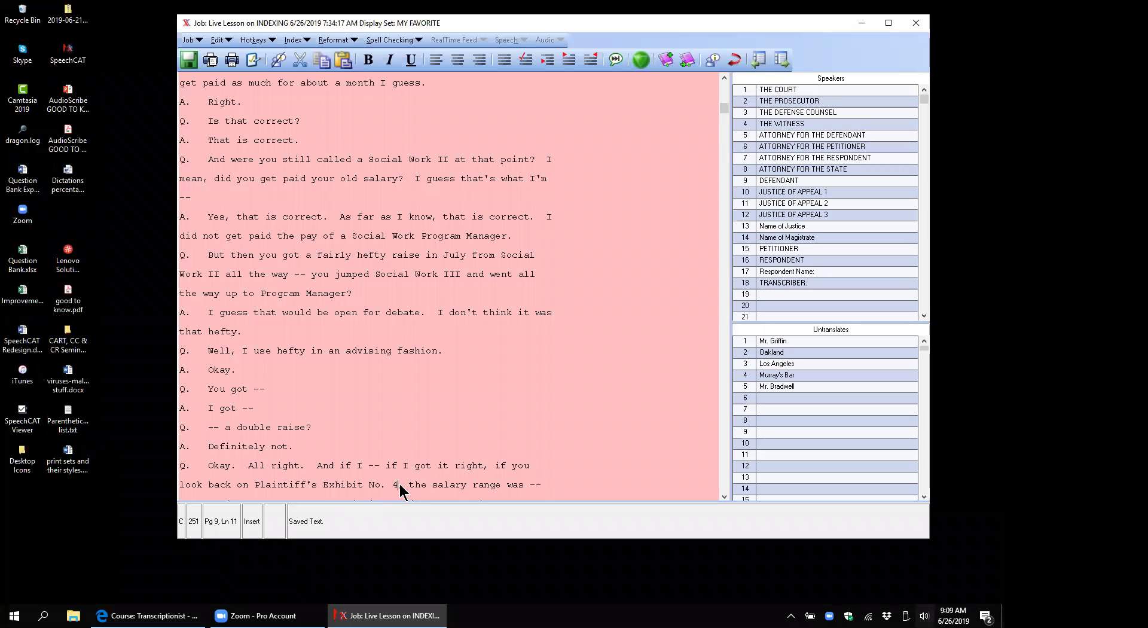
key(shift+Left)
key(shift+Left)
key(shift+Left)
key(shift+Left)
key(shift+Left)
key(shift+Left)
key(shift+Left)
key(shift+Left)
key(shift+Left)
key(shift+Left)
key(shift+Left)
key(shift+Left)
key(shift+Left)
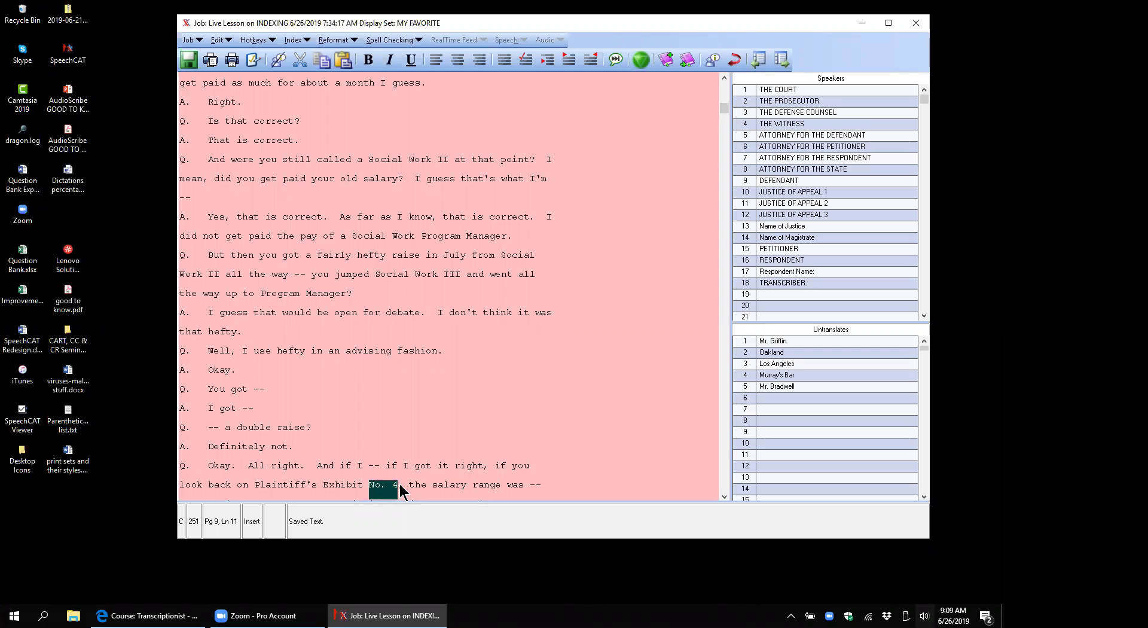
key(shift+Left)
key(shift+Left)
key(shift+Left)
key(shift+Left)
key(shift+Left)
key(shift+Left)
key(shift+Left)
key(shift+Left)
key(shift+Left)
key(shift+Left)
key(shift+Left)
key(shift+Left)
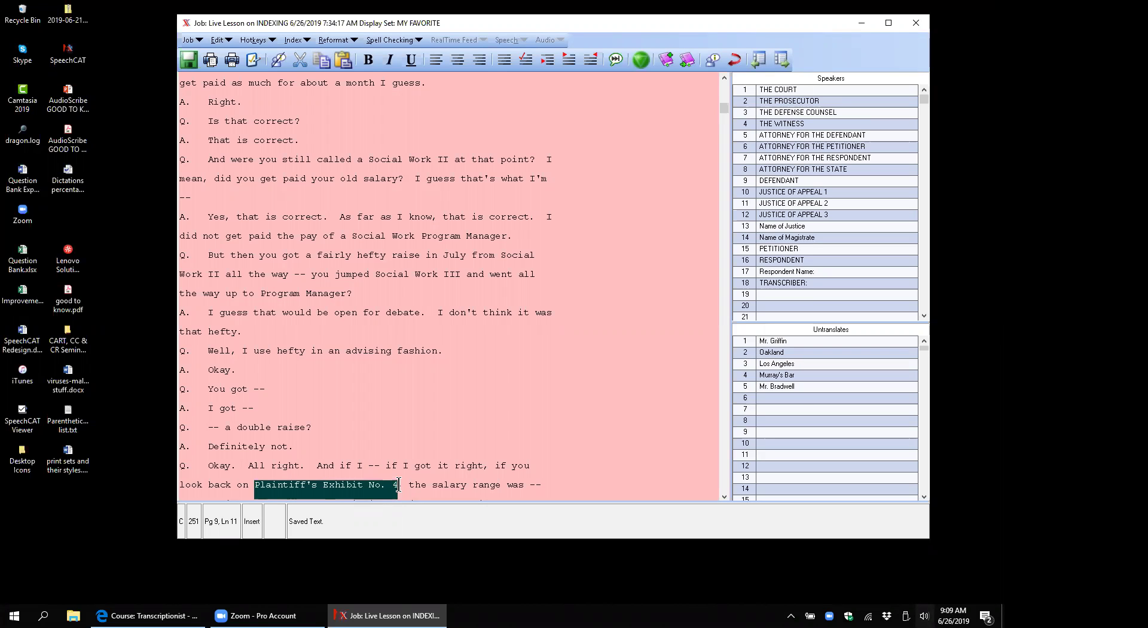
click(293, 40)
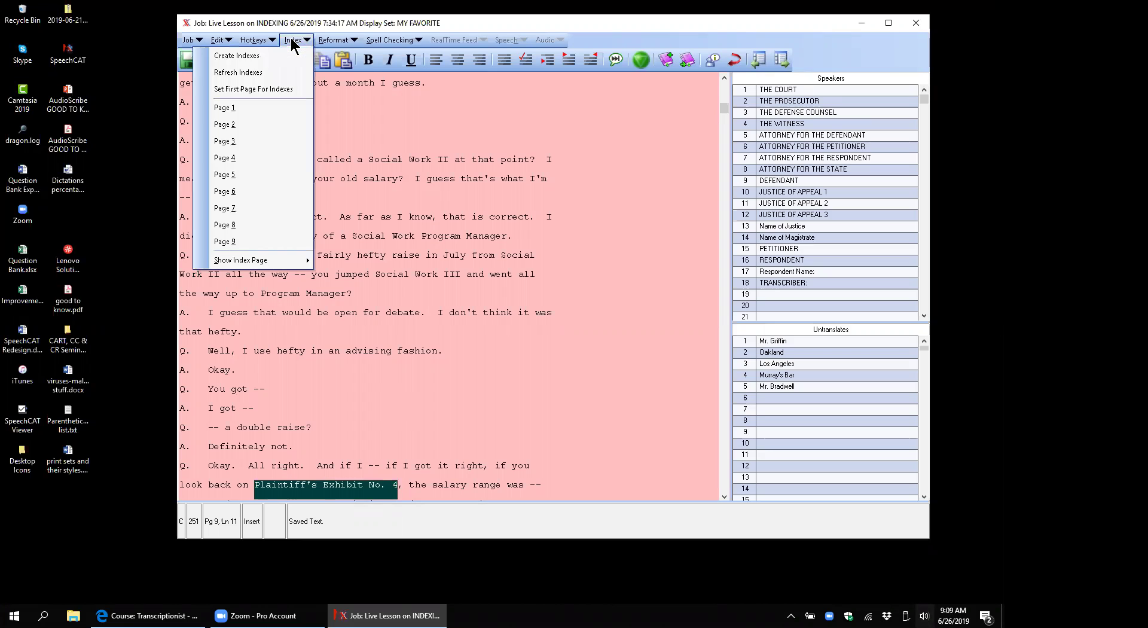
click(233, 157)
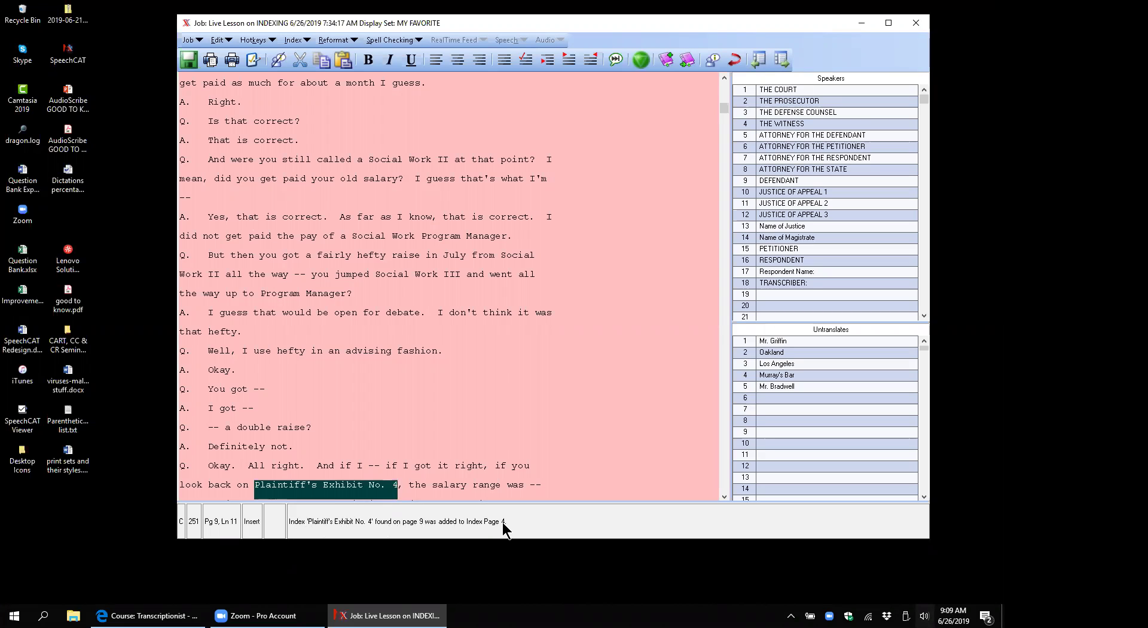
click(295, 41)
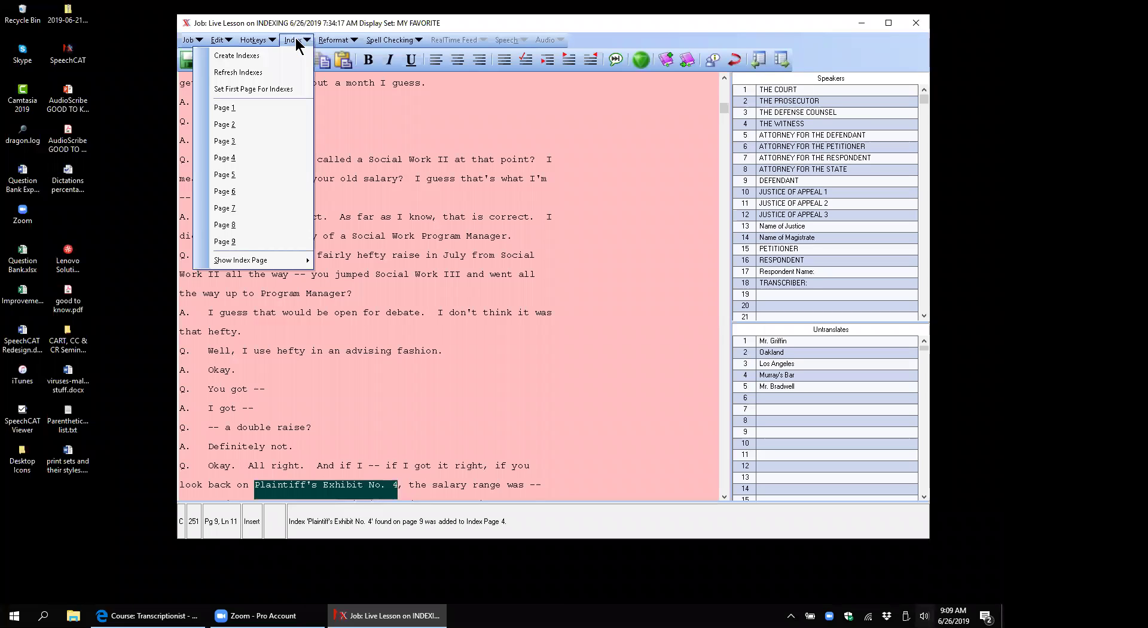
click(296, 41)
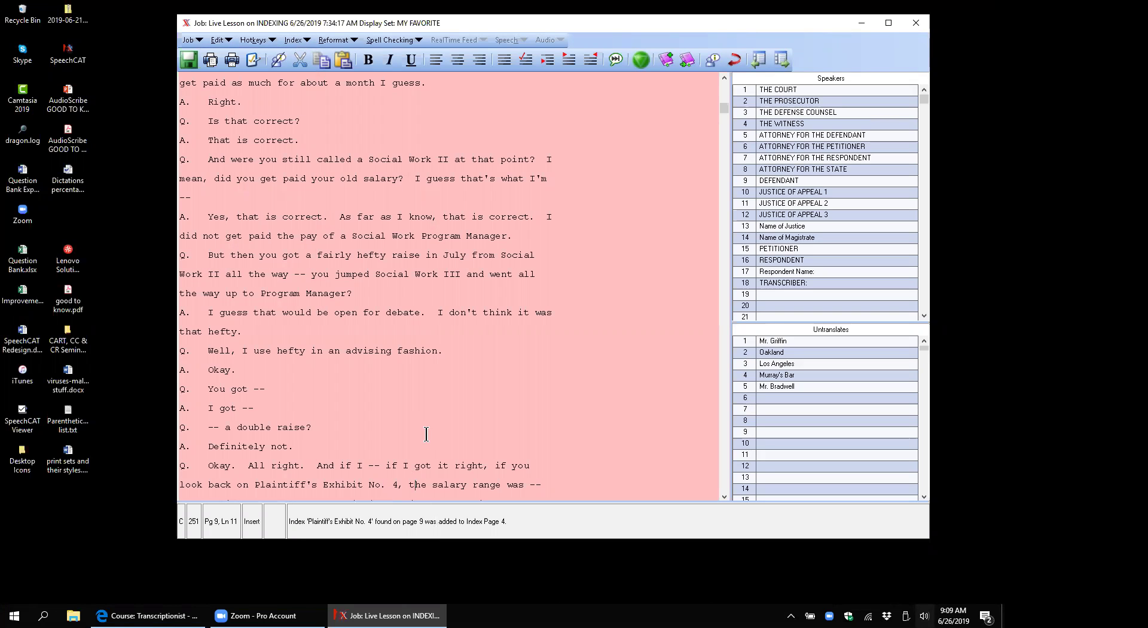
- Search onward for "exhibit" to reach the reference to Exhibit No. 30
key(ctrl+f)
text(exhibit)
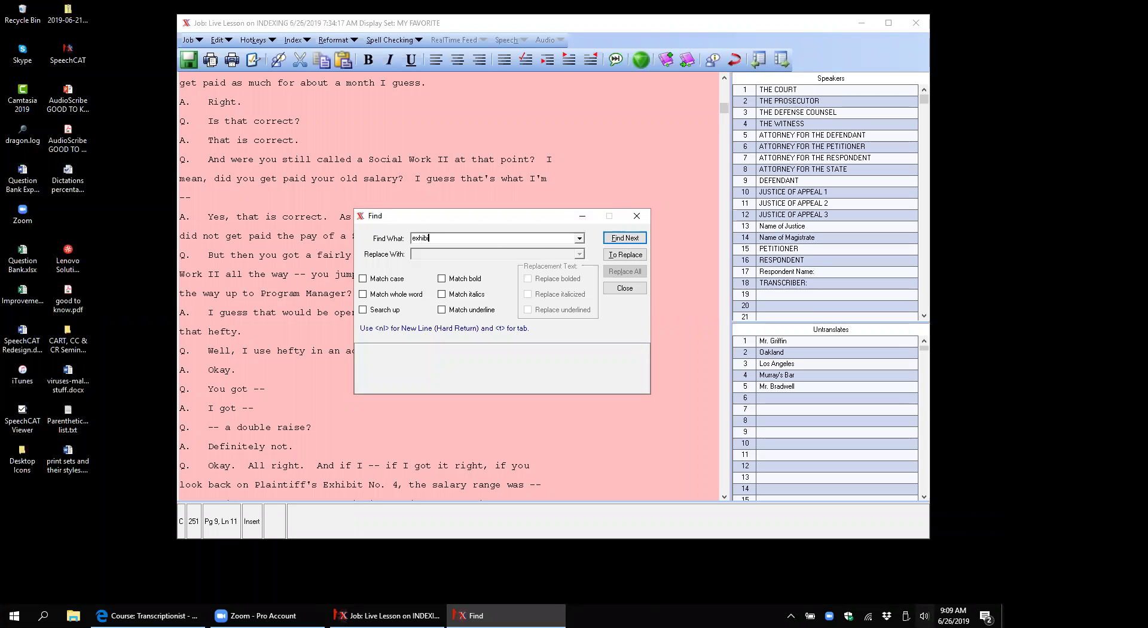
click(620, 236)
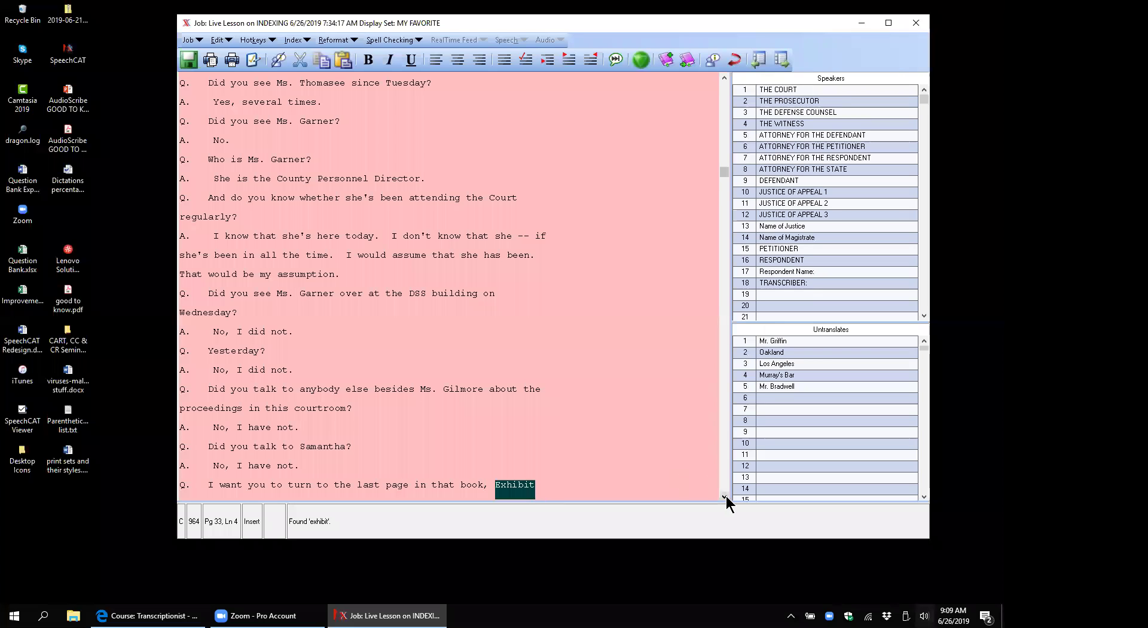
scroll(725, 496, down, 4)
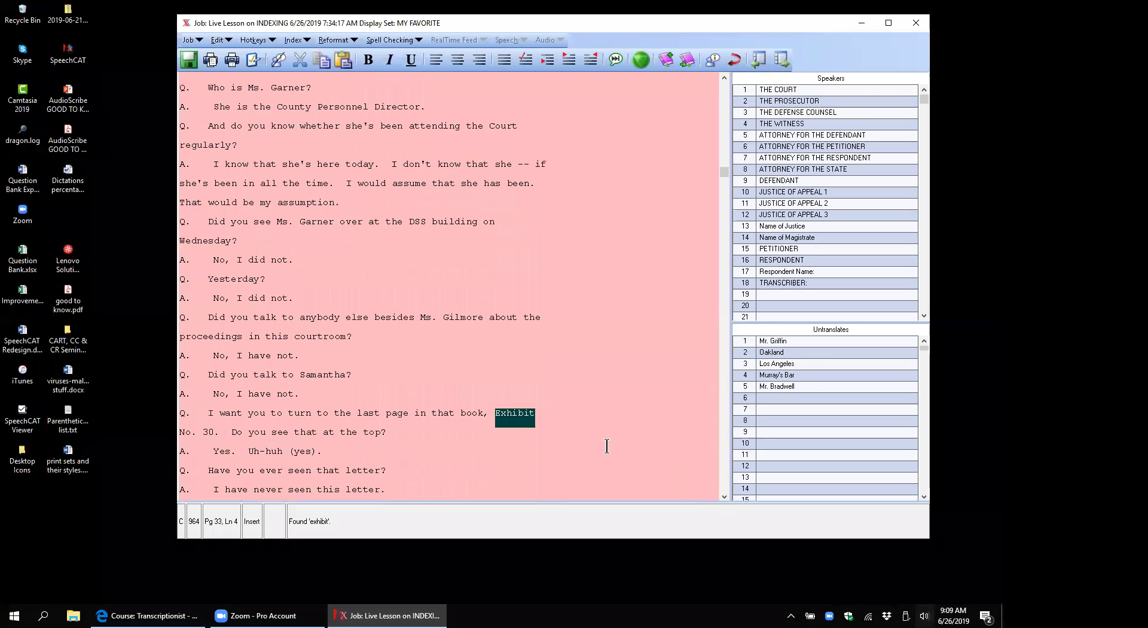
click(497, 414)
key(shift+Right)
key(shift+Right)
key(shift+Right)
key(shift+Right)
key(shift+Right)
key(shift+Right)
key(shift+Right)
key(shift+Right)
key(shift+Right)
key(shift+Right)
key(shift+Right)
key(shift+Right)
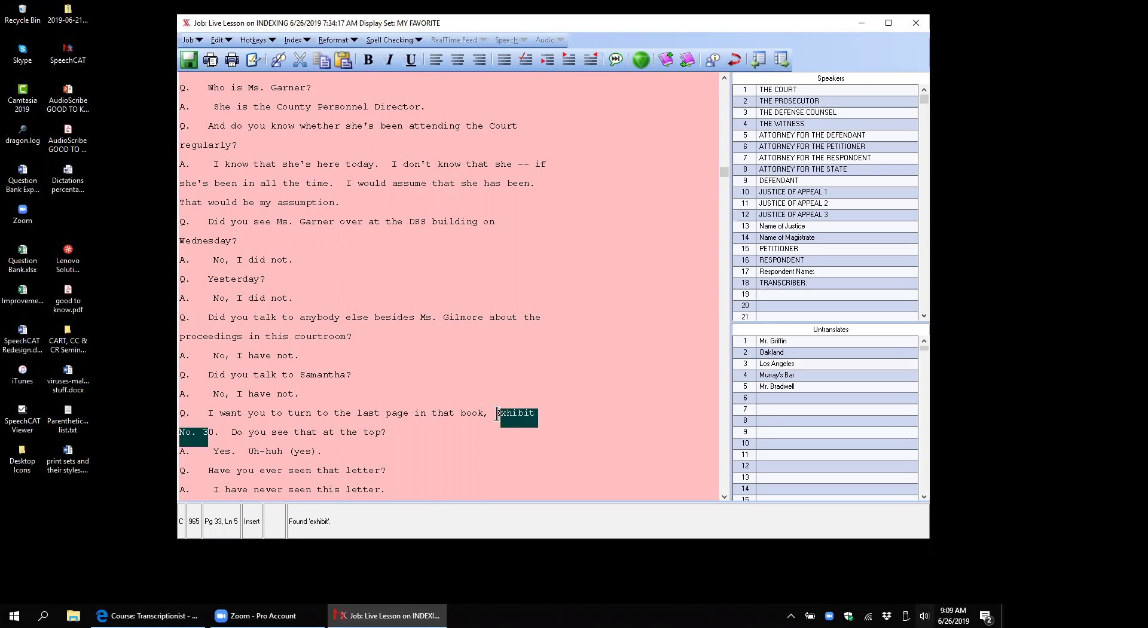
key(shift+Right)
- Select the phrase "Exhibit No. 30" in the transcript and add it to index page 4
click(493, 413)
key(shift+Right)
key(shift+Right)
key(shift+Right)
key(shift+Right)
key(shift+Right)
key(shift+Right)
key(shift+Right)
key(shift+Right)
key(shift+Right)
key(shift+Right)
key(shift+Right)
key(shift+Right)
key(shift+Right)
key(shift+Right)
key(shift+Right)
key(shift+Left)
key(alt+i)
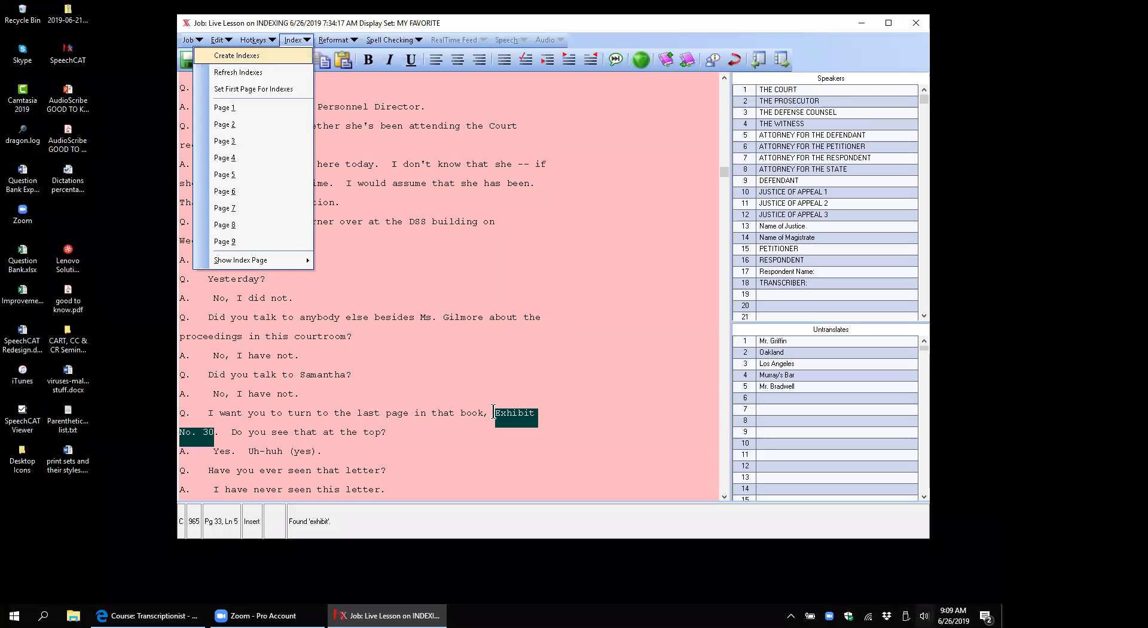
key(Return)
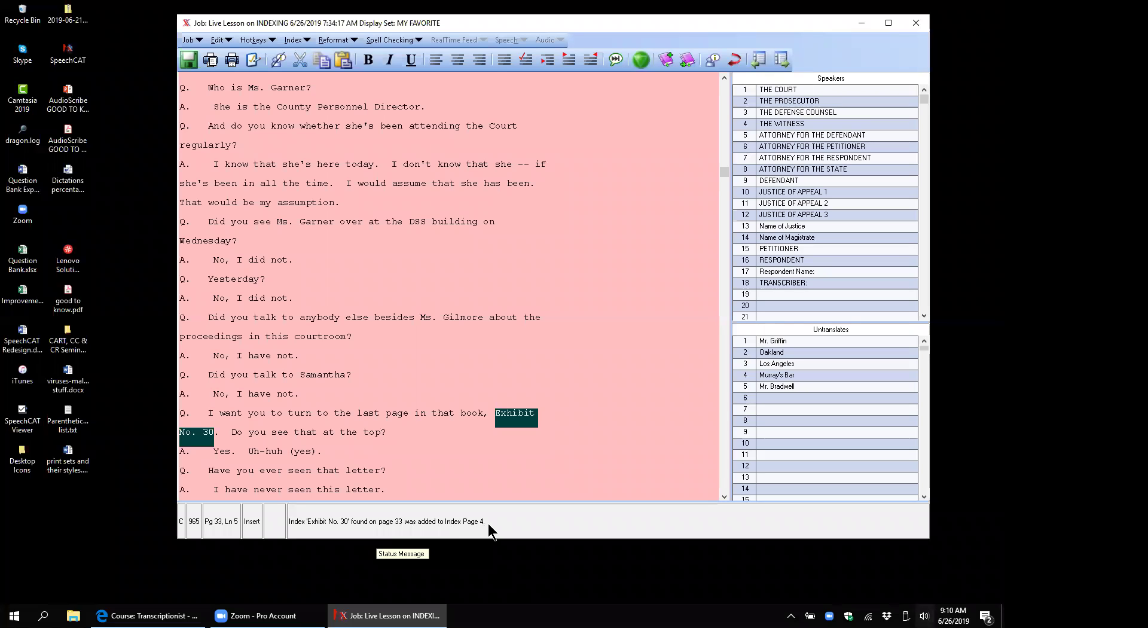
- Search past Exhibit No. 30 for the next "exhibit" to reach the Exhibit No. 22 reference, and save the job
click(323, 326)
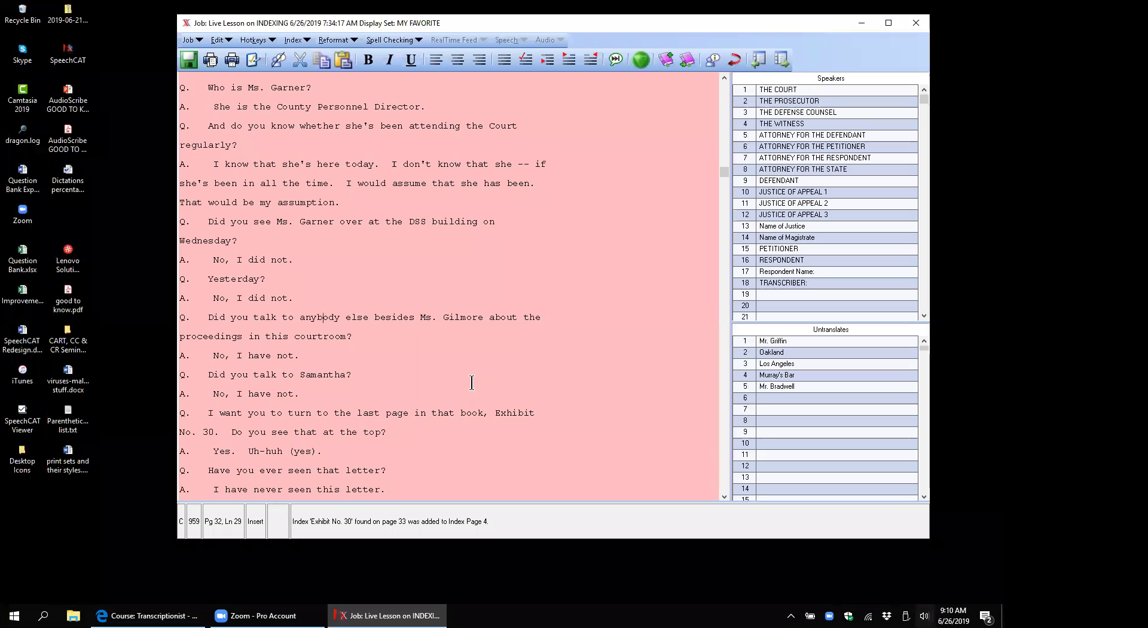
key(ctrl+f)
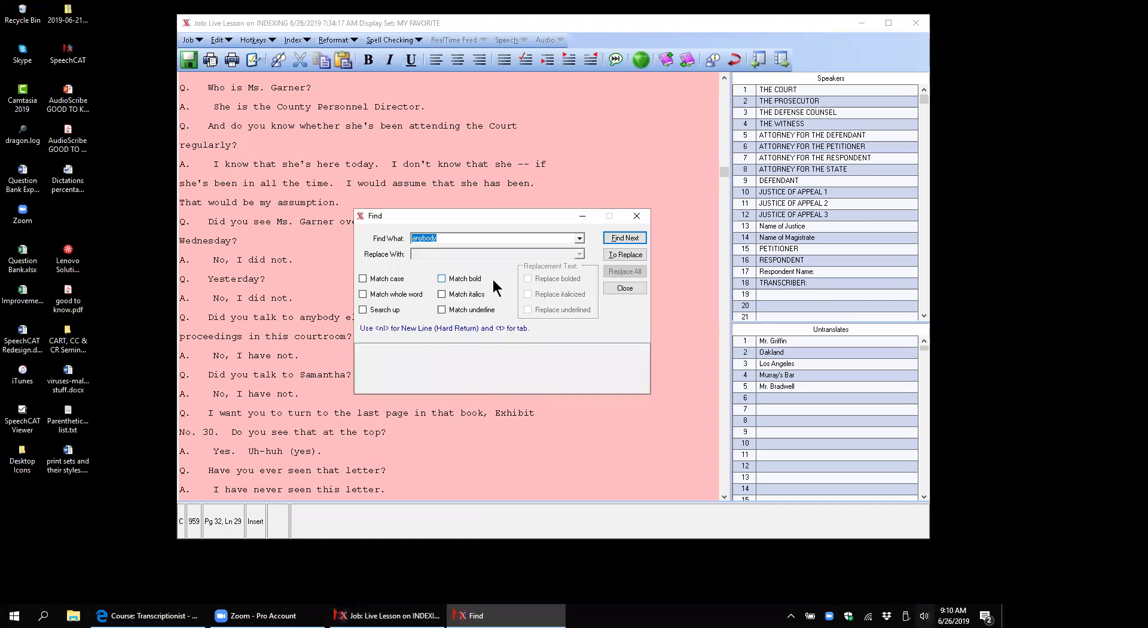
text(exhibit)
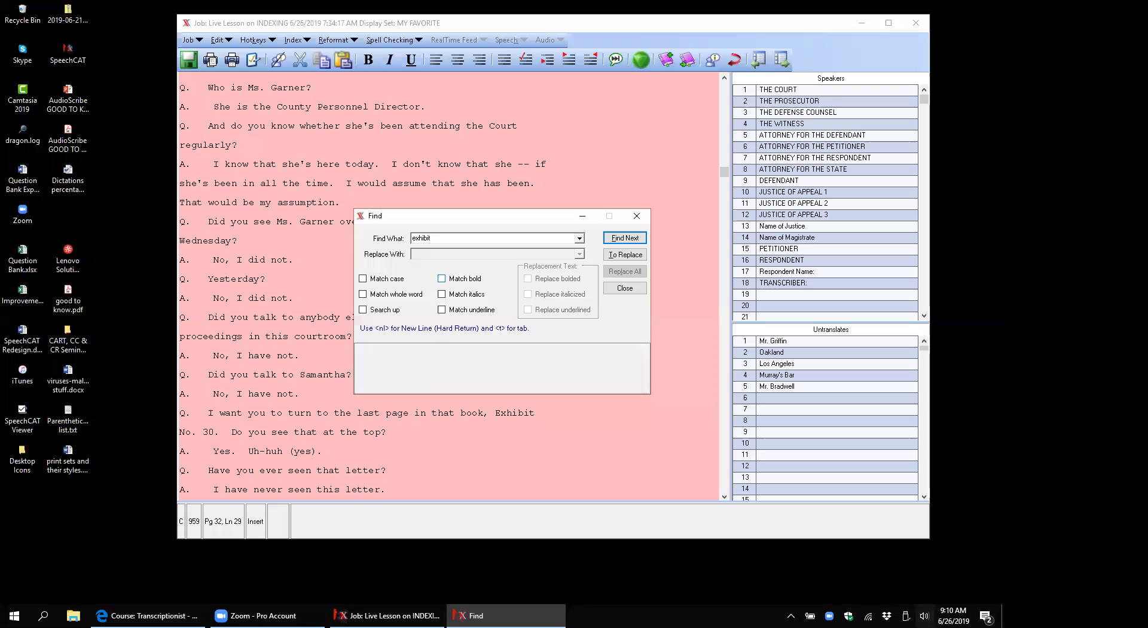
click(625, 238)
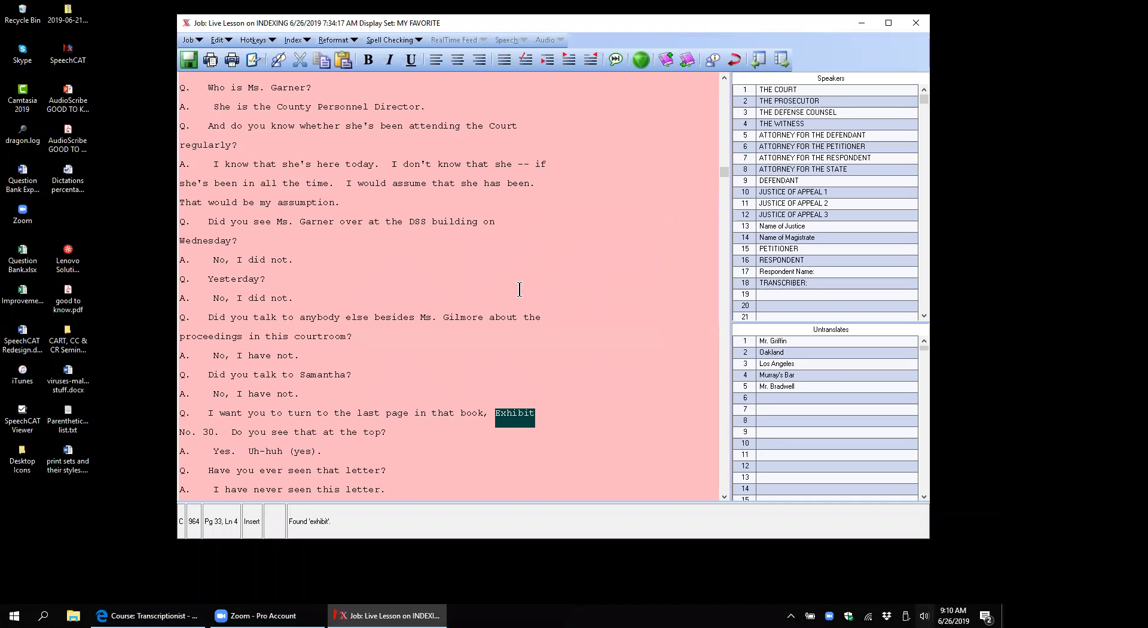
key(ctrl+f)
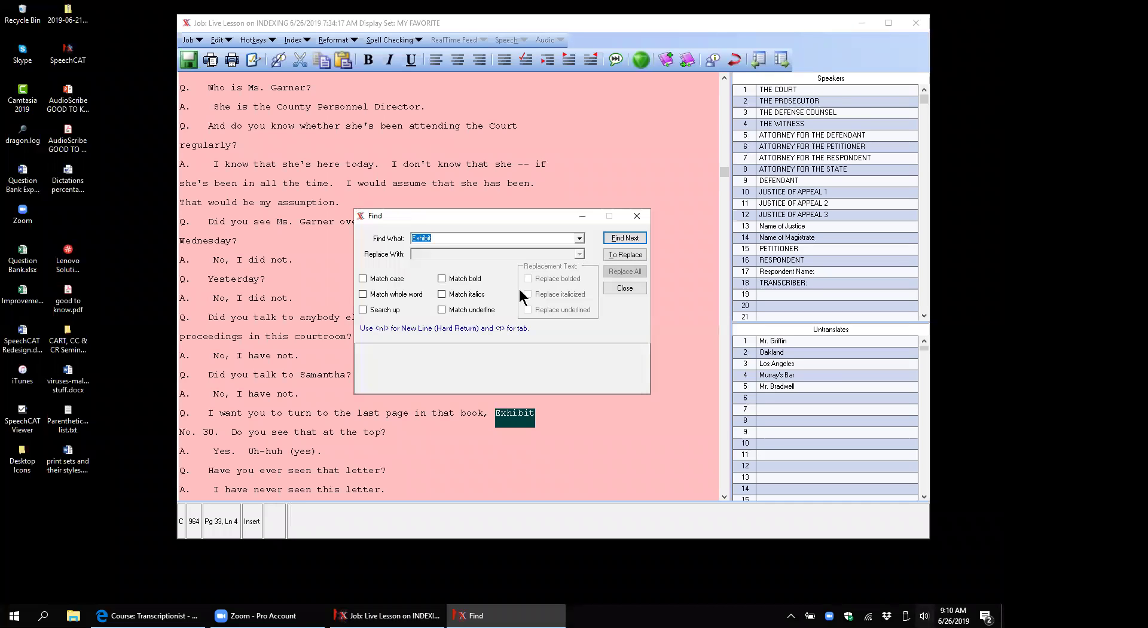
click(622, 238)
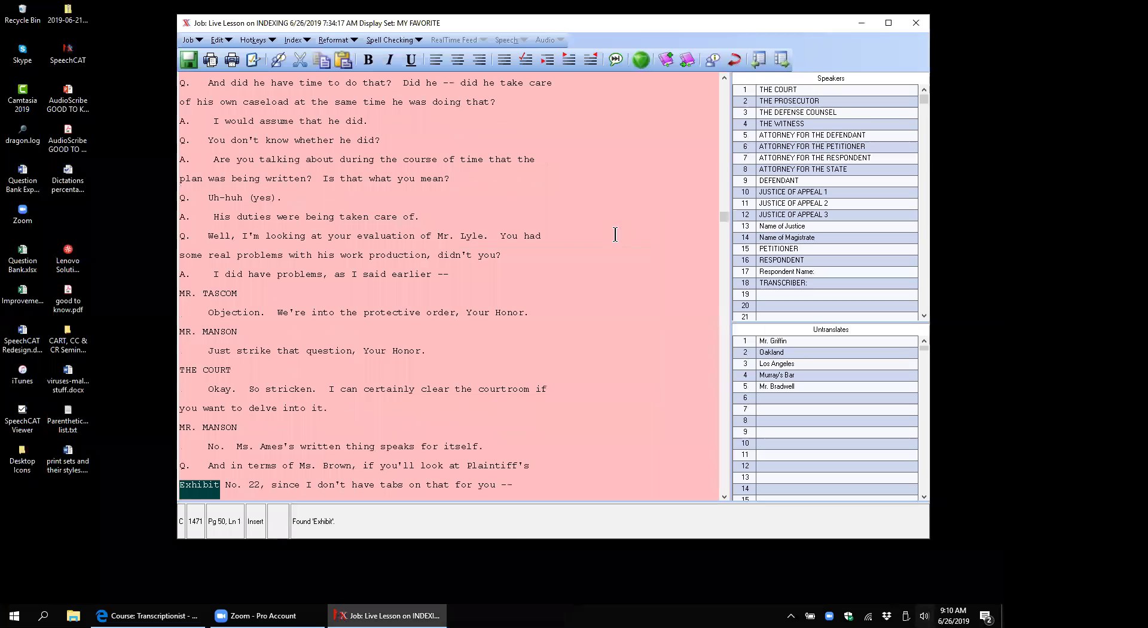
click(180, 486)
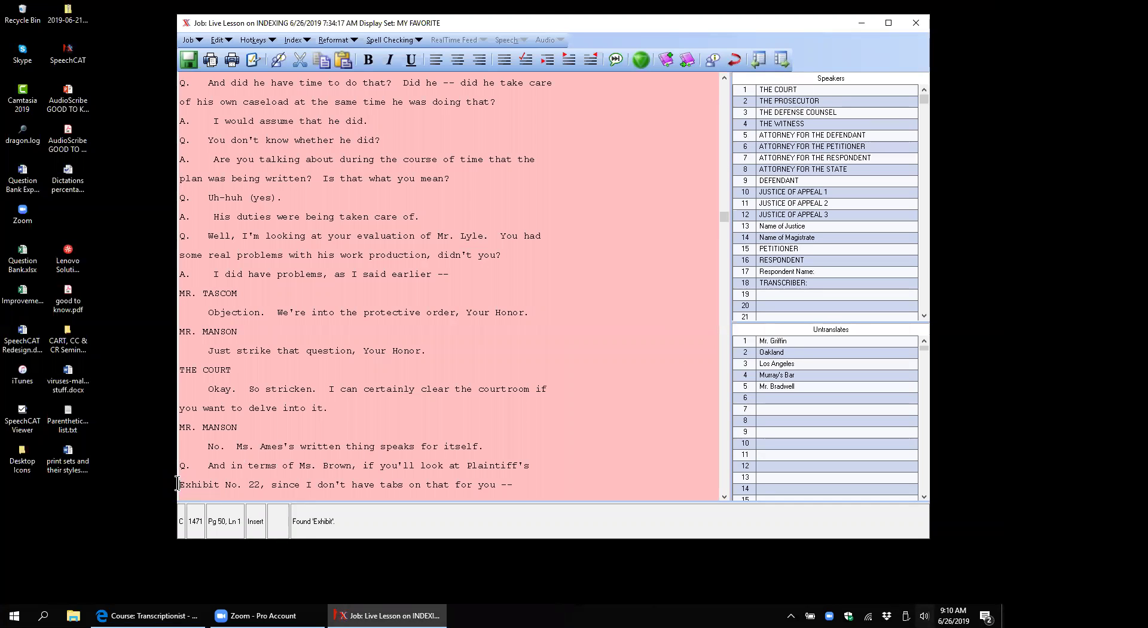
key(ctrl+s)
drag(468, 465, 441, 396)
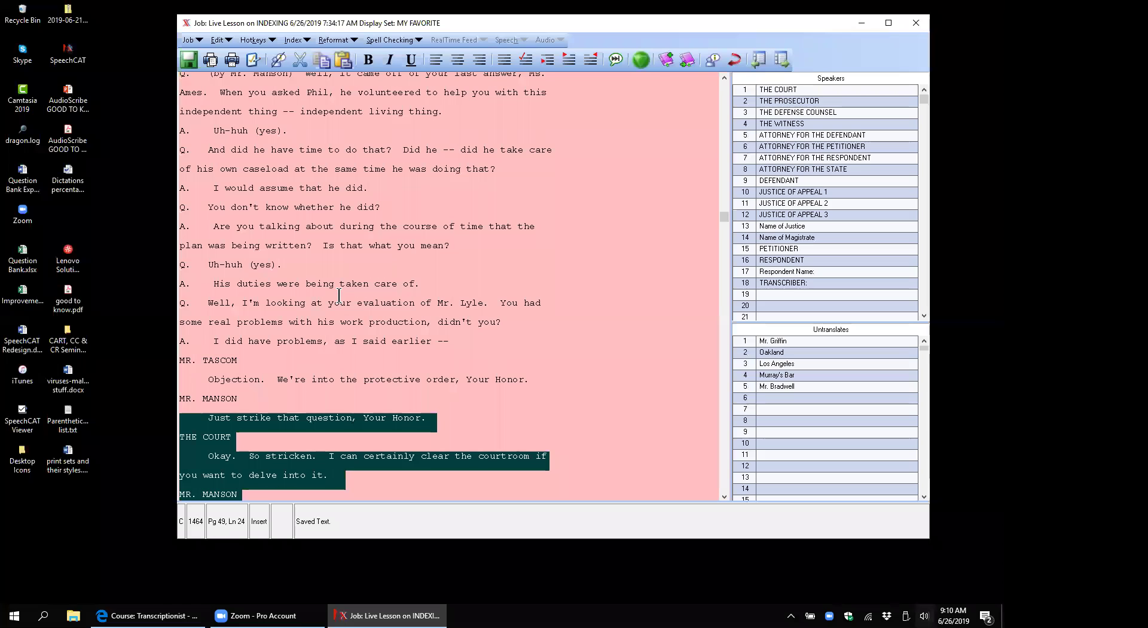
click(339, 295)
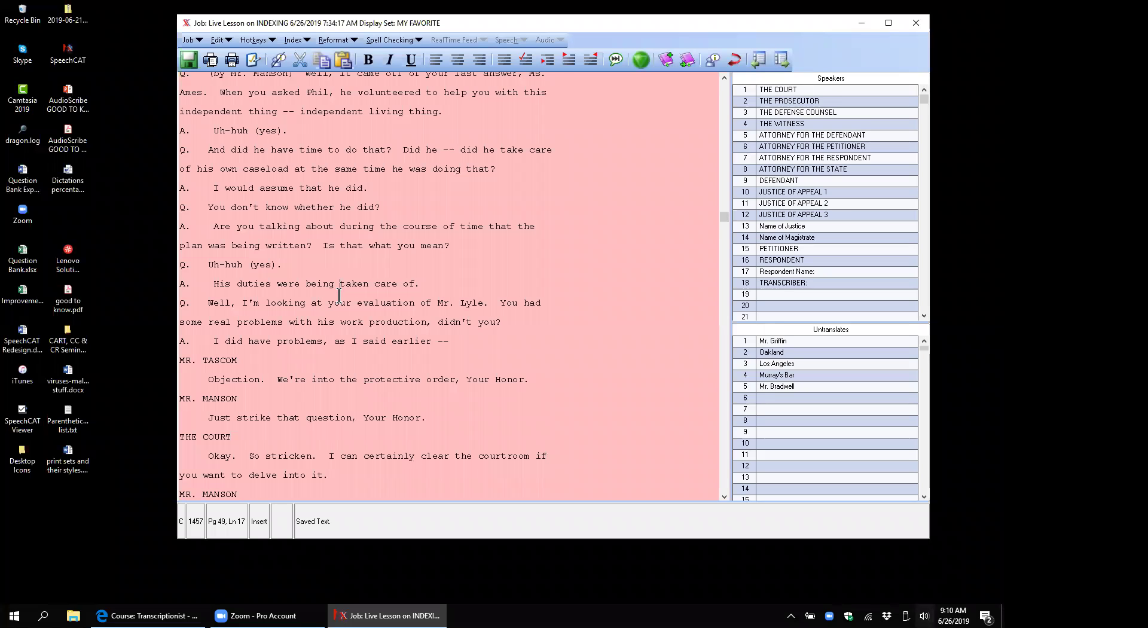
key(ctrl+f)
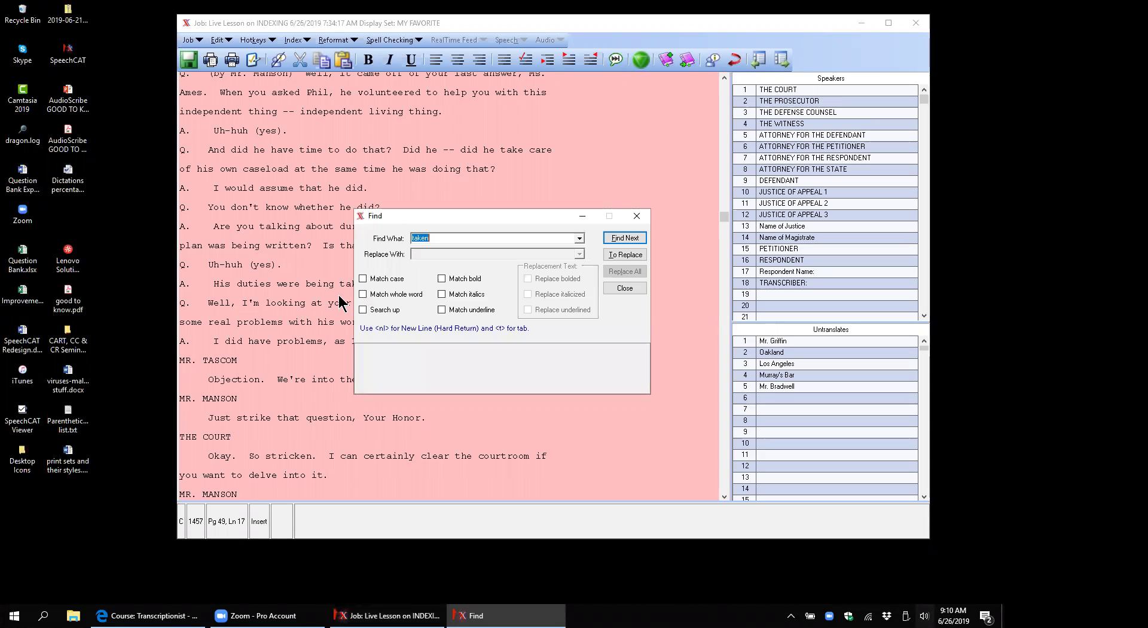
click(620, 238)
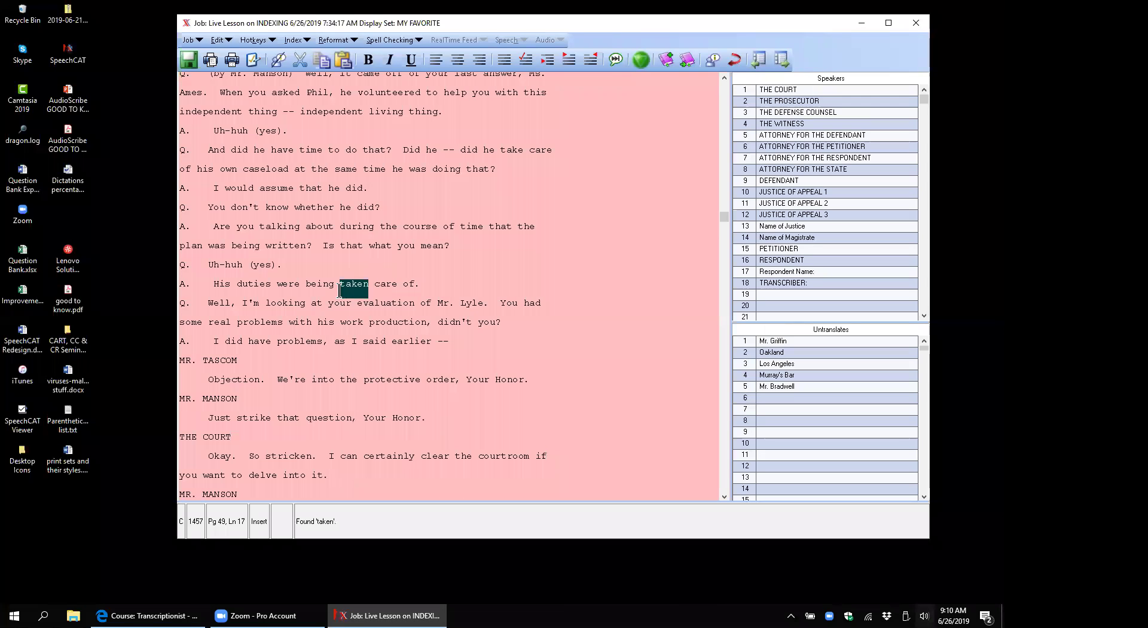
click(535, 266)
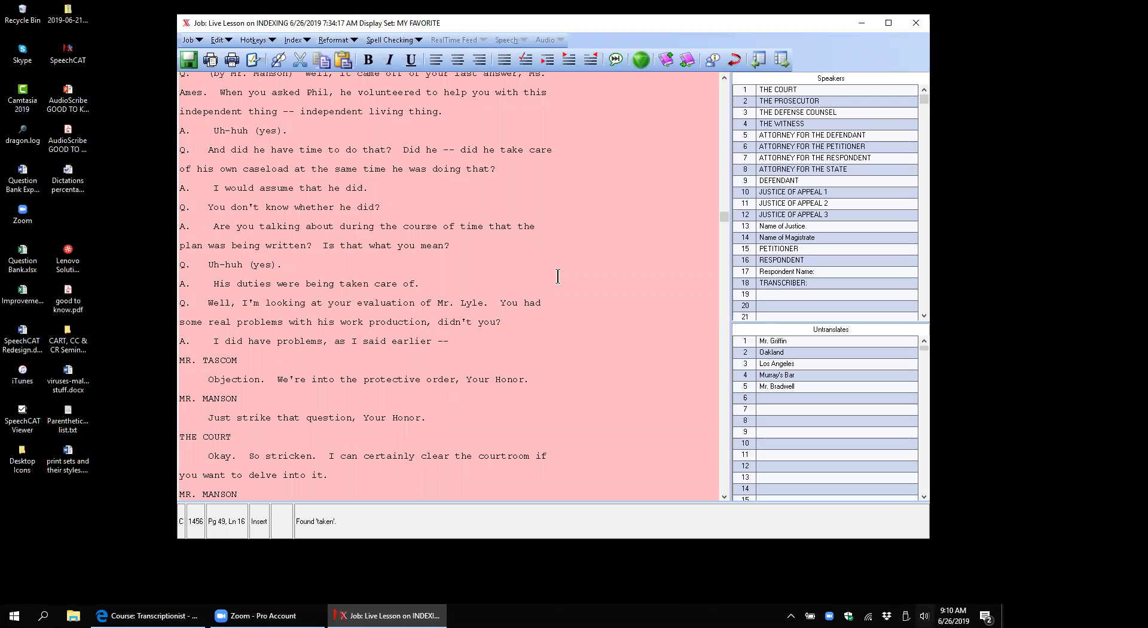
- Search the transcript for "Exhibit" from page 49 to return to the Exhibit No. 22 reference
key(ctrl+f)
text(Exhi)
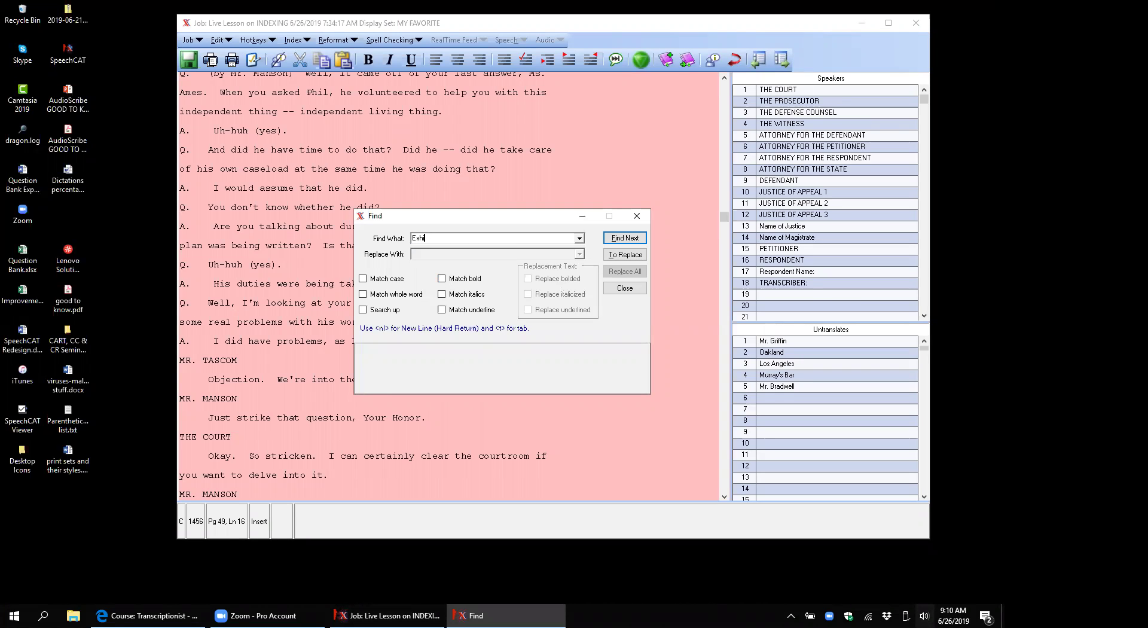
text(tbibit)
click(619, 239)
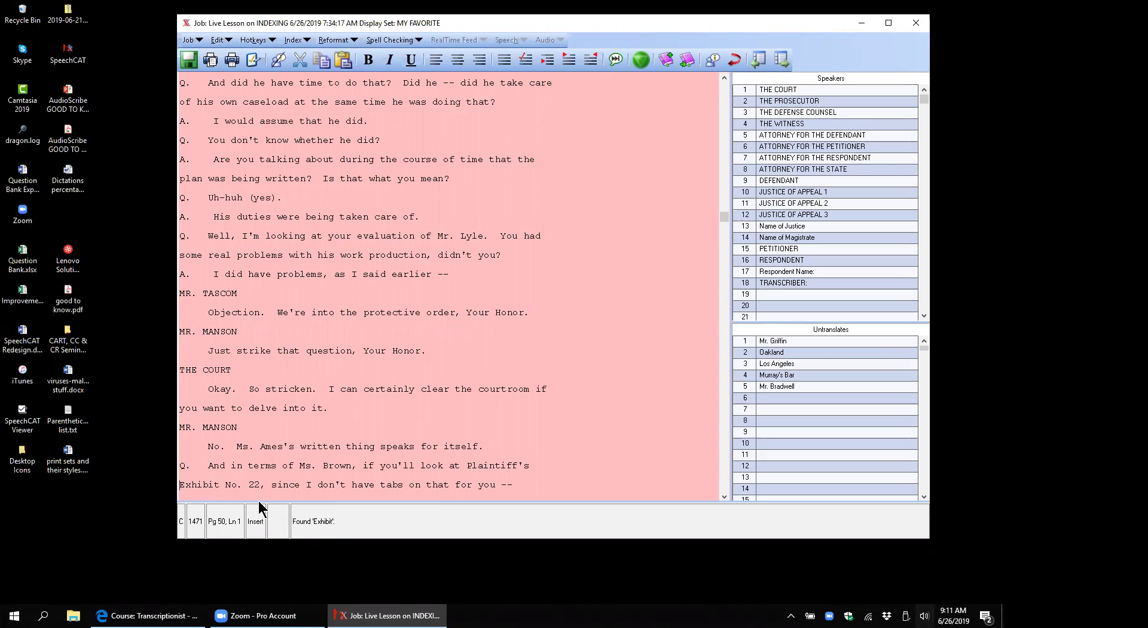
- Select the phrase "Plaintiff's Exhibit No. 22" across the two lines and add it to index page 4
click(469, 466)
key(shift+Right)
key(shift+Right)
key(shift+Right)
key(shift+Right)
key(shift+Right)
key(shift+Right)
key(shift+Right)
key(shift+Right)
key(shift+Right)
key(shift+Right)
key(shift+Right)
key(shift+Right)
key(shift+Right)
key(shift+Right)
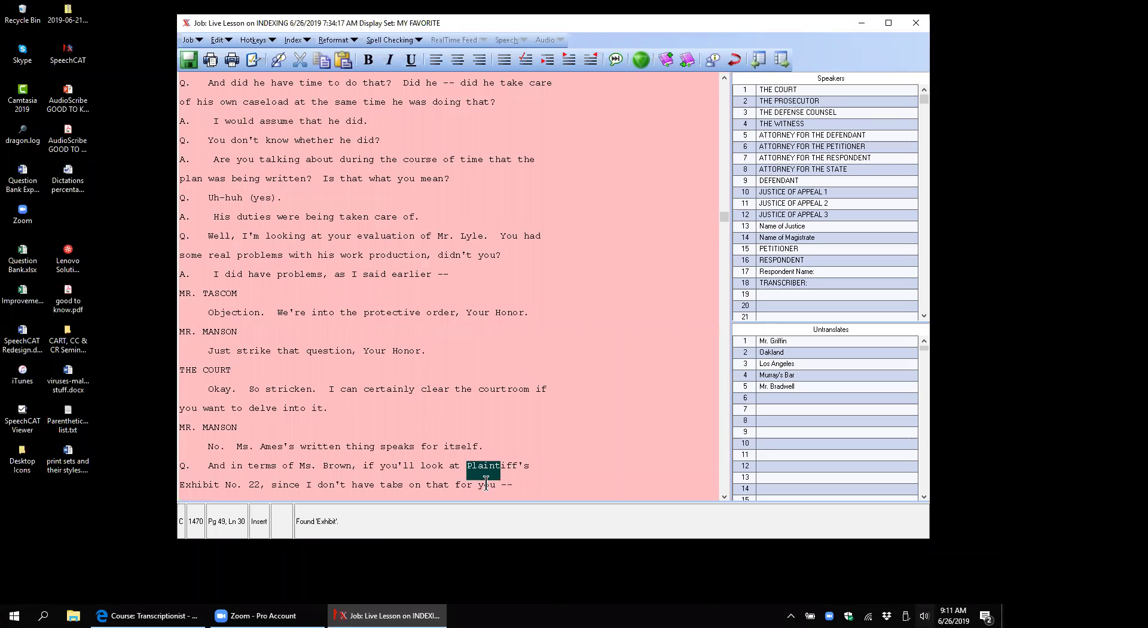
key(shift+Right)
key(shift+Right)
key(shift+Right)
key(shift+Right)
key(shift+Right)
key(shift+Right)
key(shift+Right)
key(shift+Right)
key(shift+Right)
key(shift+Right)
key(shift+Right)
key(shift+Right)
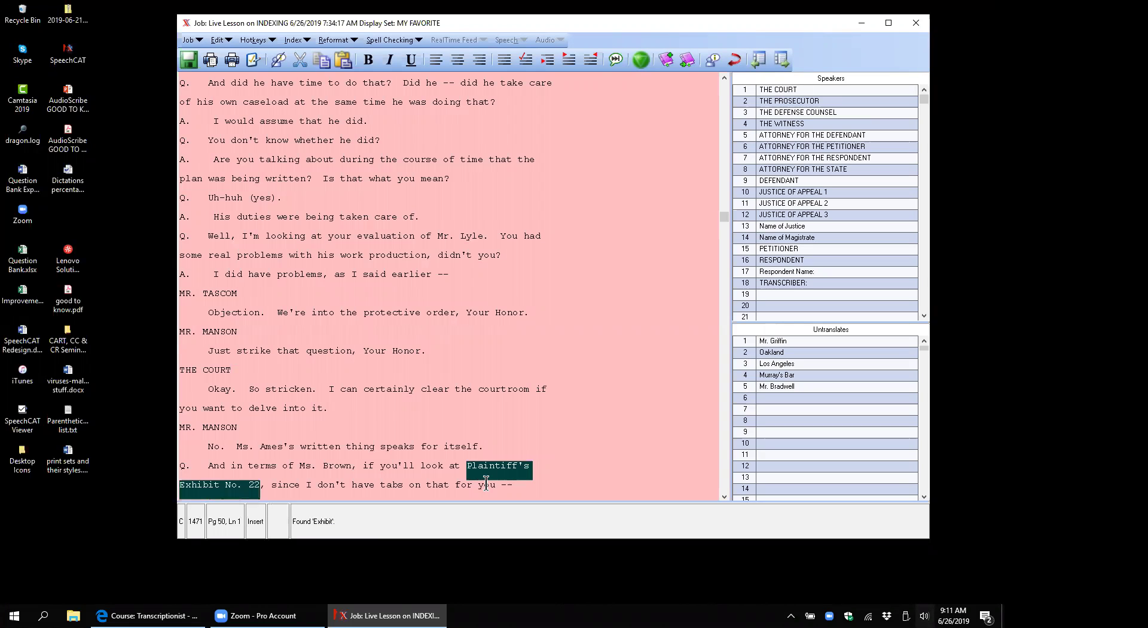
key(alt+i)
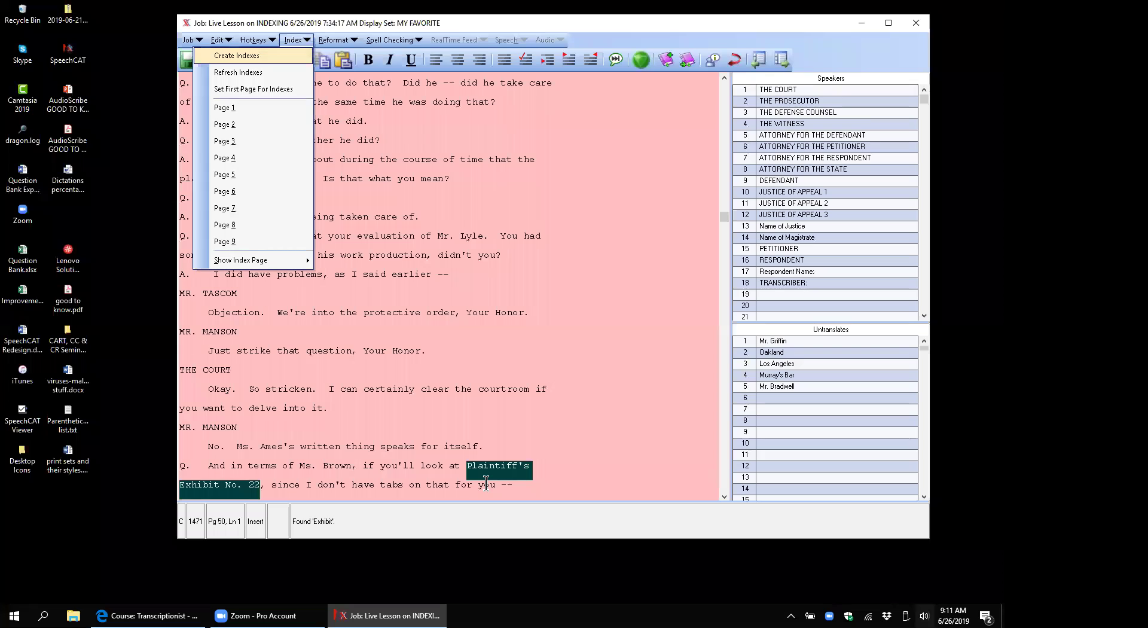
key(Return)
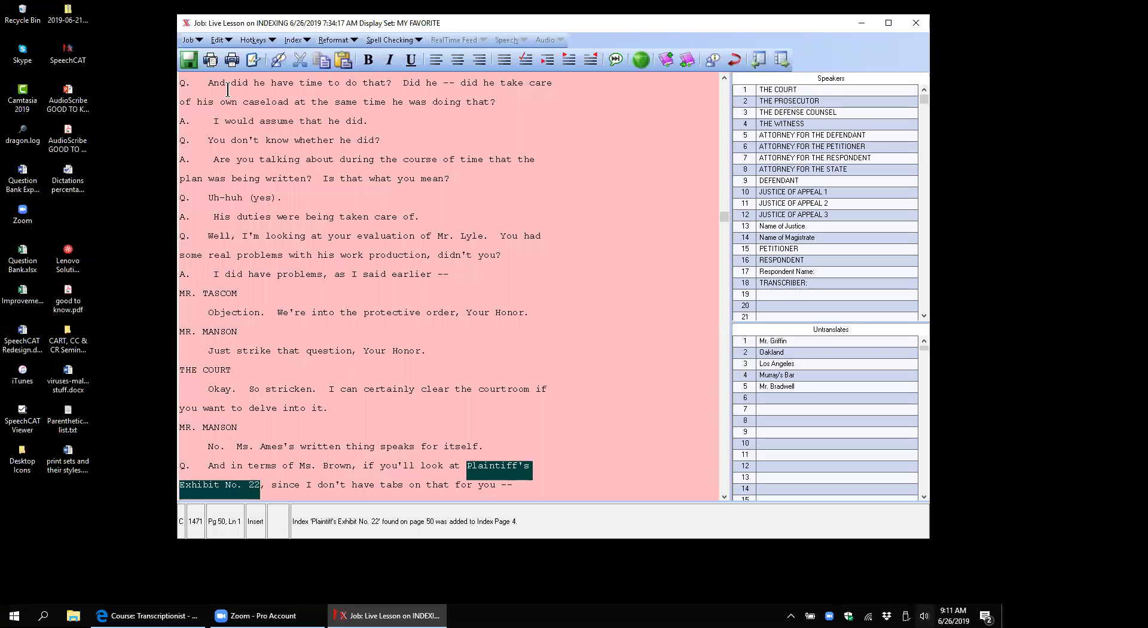
- Display index page 1 (Witnesses) and switch to index page 4 (Court Exhibits)
click(295, 43)
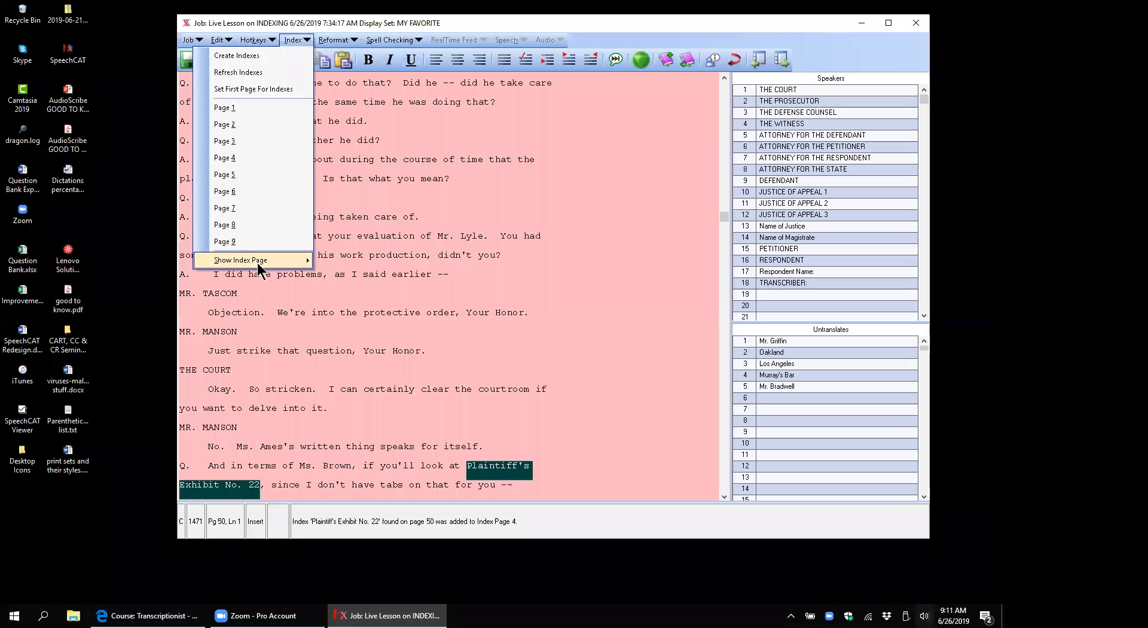
mouse_move(259, 268)
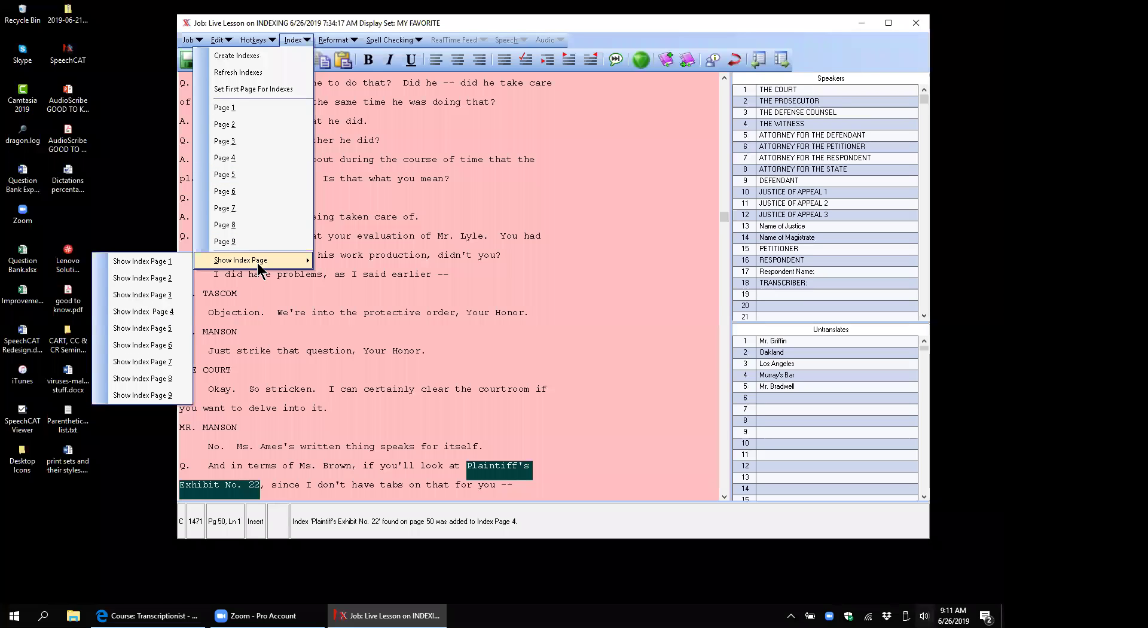
click(154, 314)
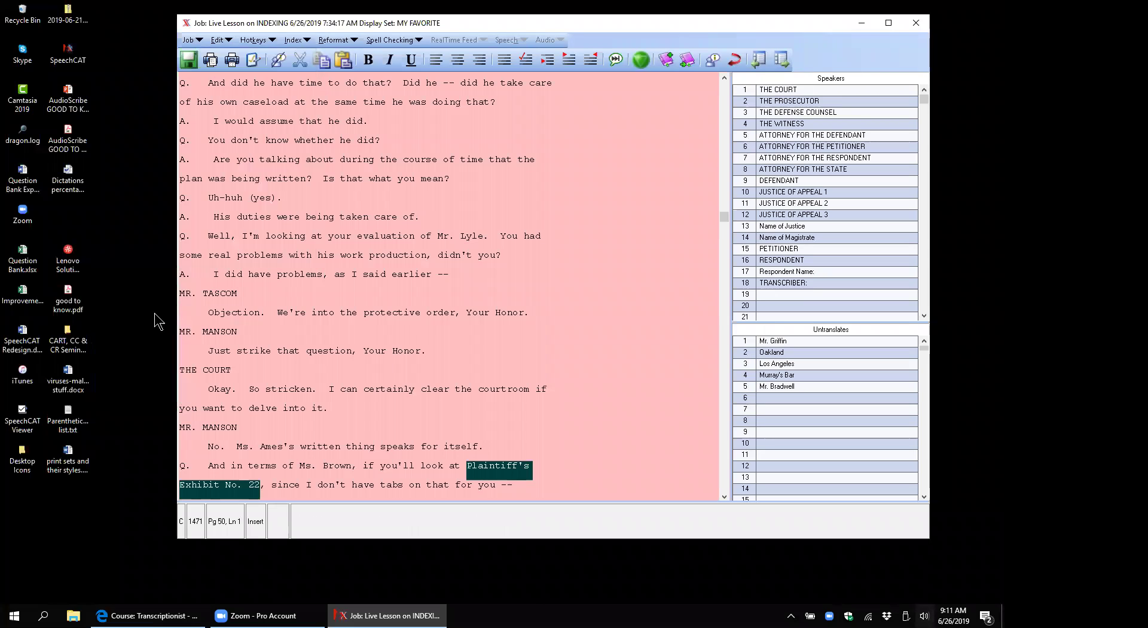
click(286, 40)
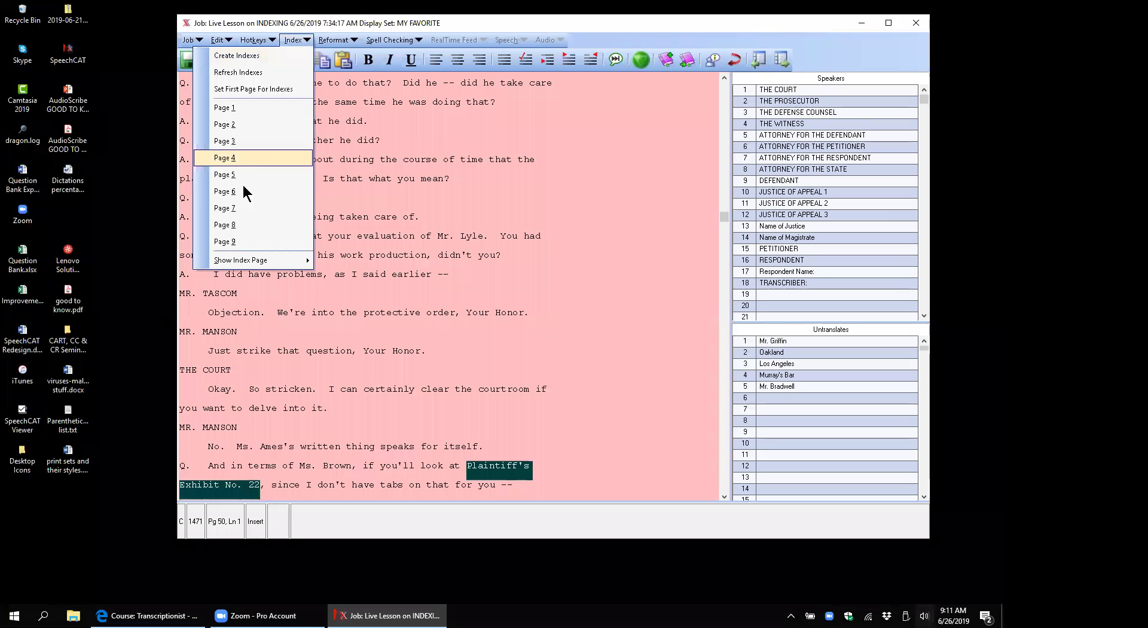
mouse_move(240, 260)
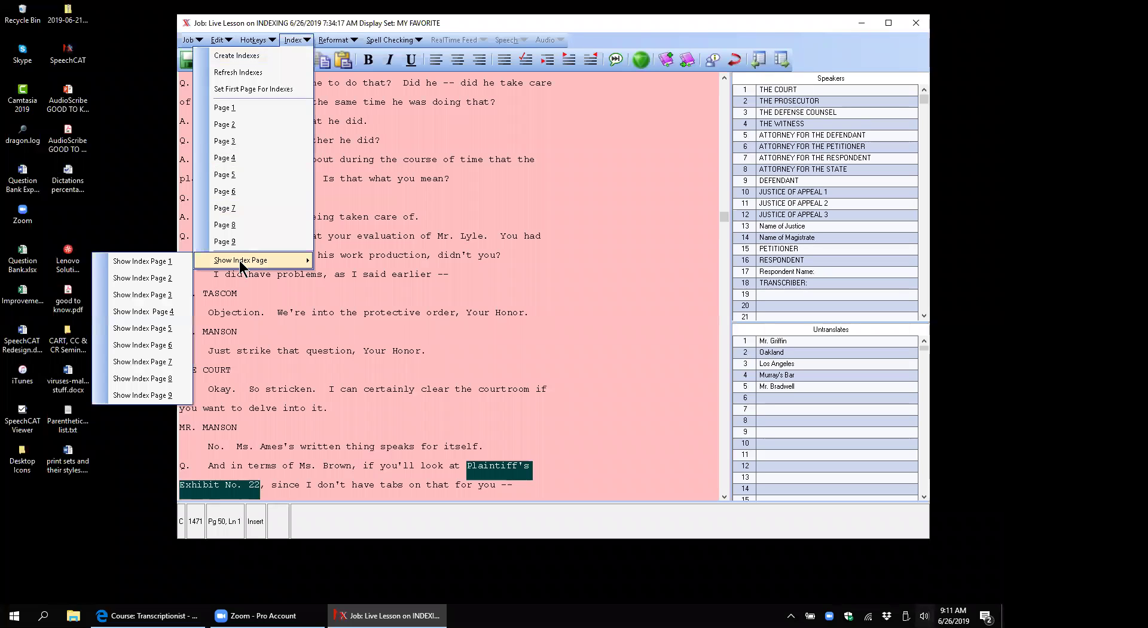
click(177, 263)
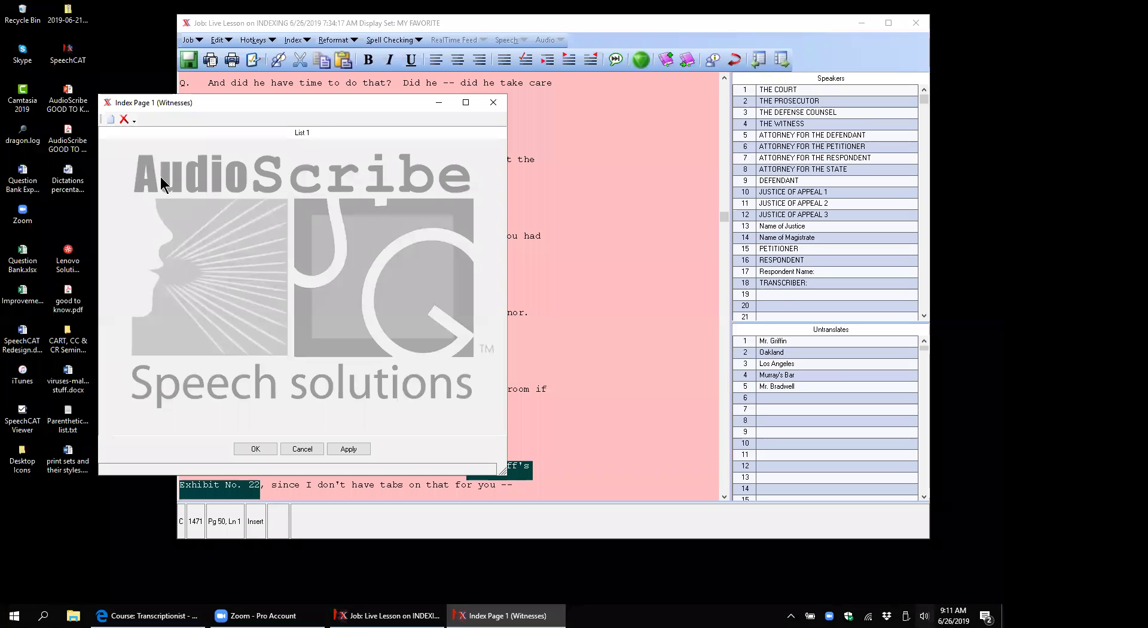
key(ctrl+4)
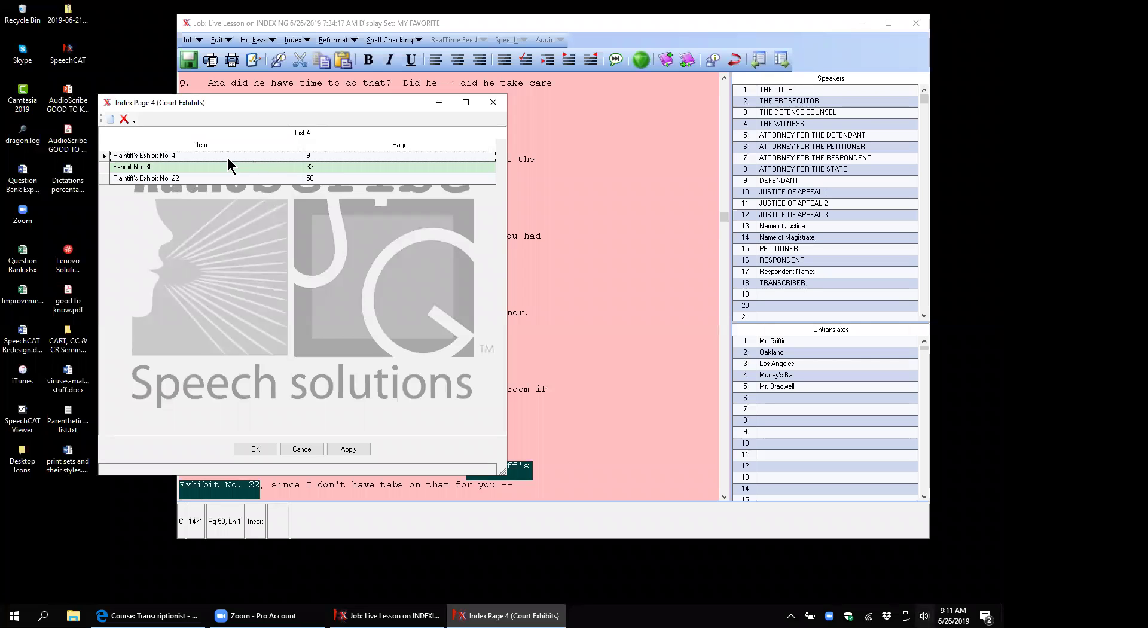
- Insert "Plaintiff's" before the Exhibit No. 30 entry on index page 4
click(112, 167)
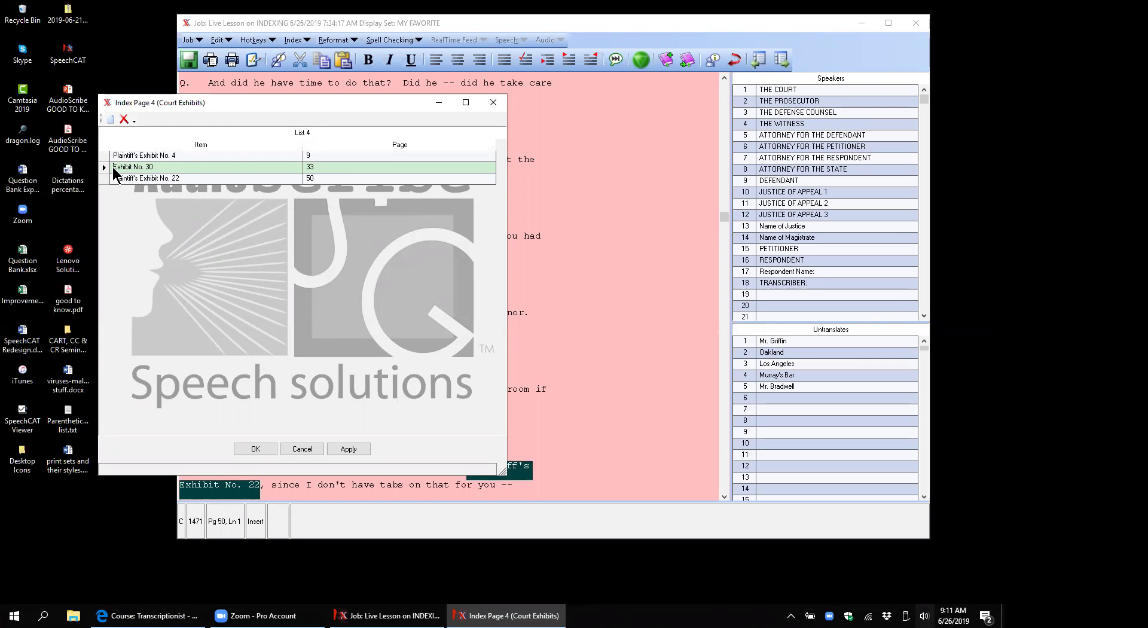
text(Pla)
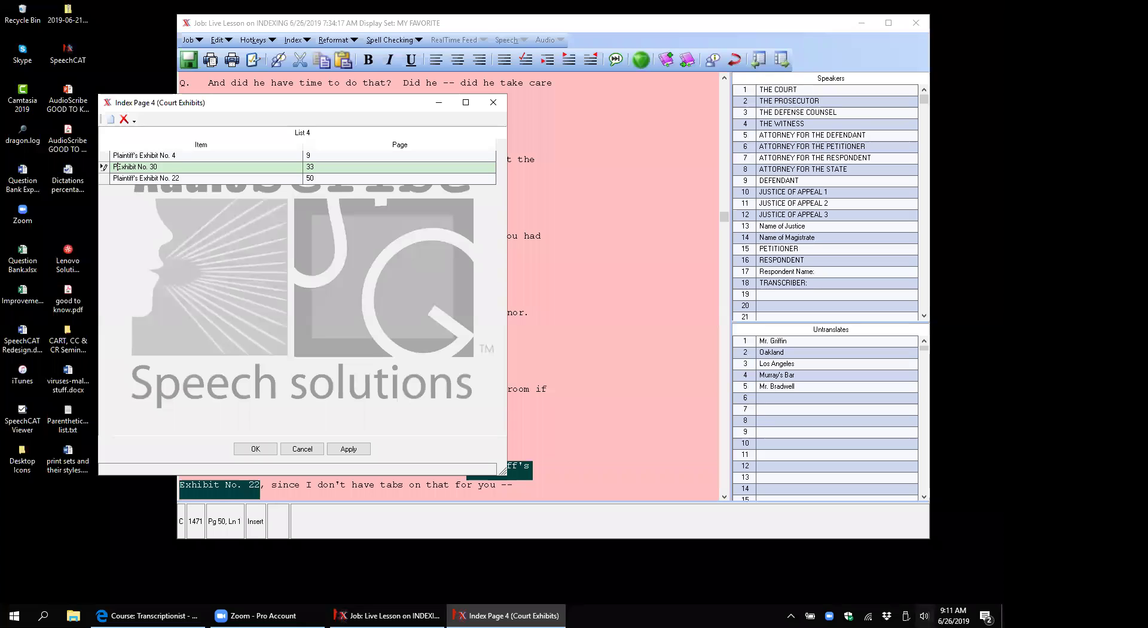
text(intiff's)
- Append "(the book)" to Exhibit No. 4, "(the letter)" to No. 30 and "(the gun)" to No. 22, and apply the index page edits
click(187, 156)
text((the book))
click(263, 166)
text((the letter)
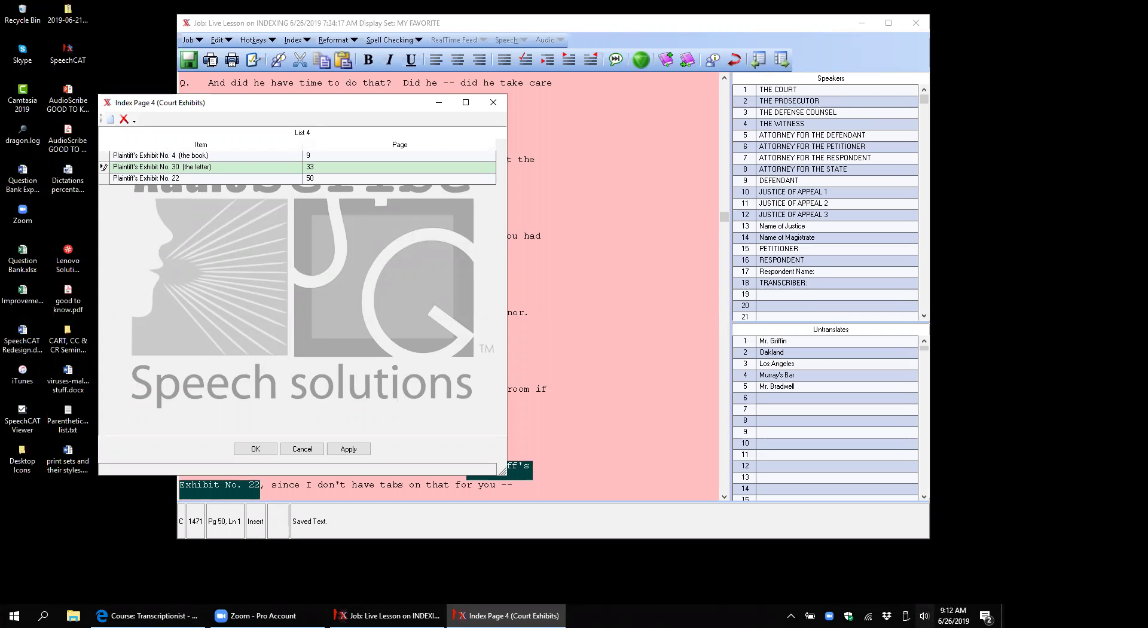
click(241, 180)
text((the gun)
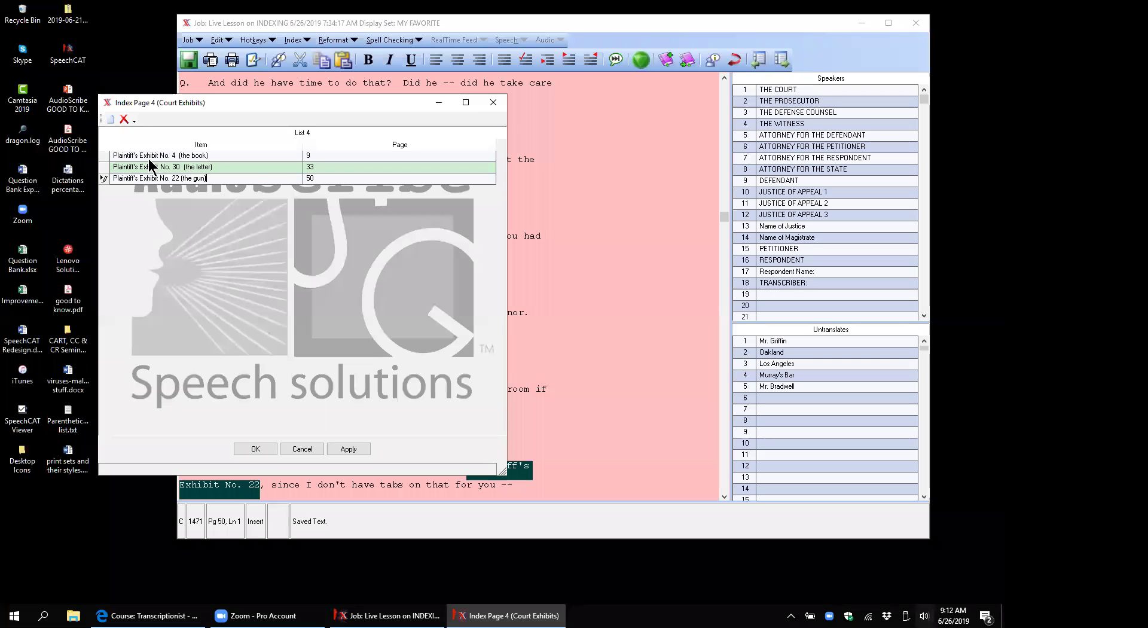
click(356, 453)
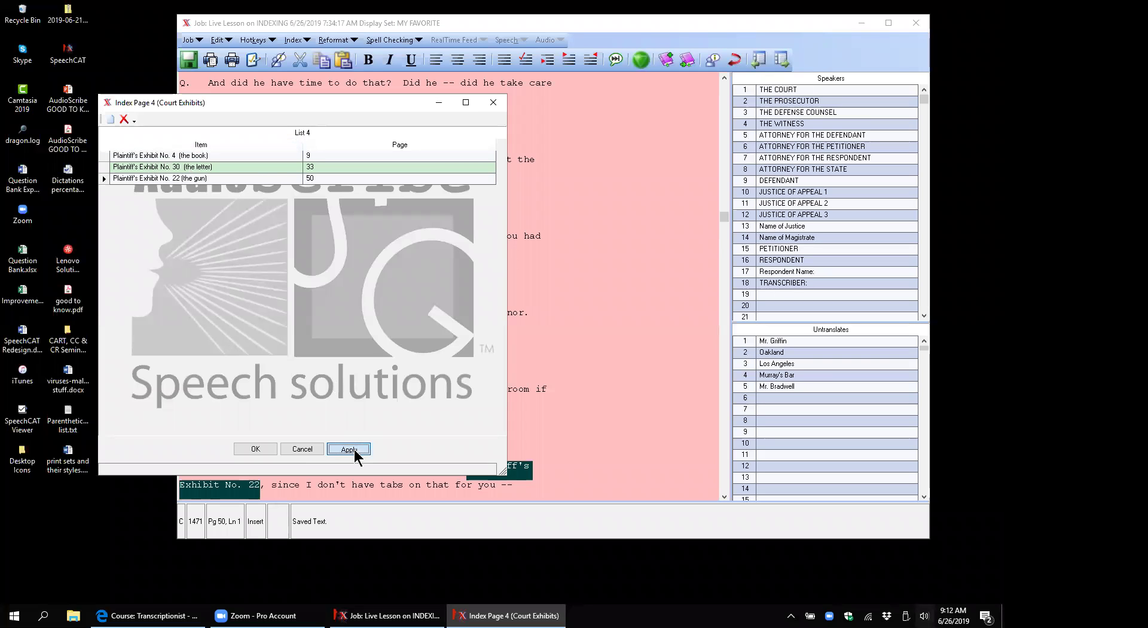
click(257, 450)
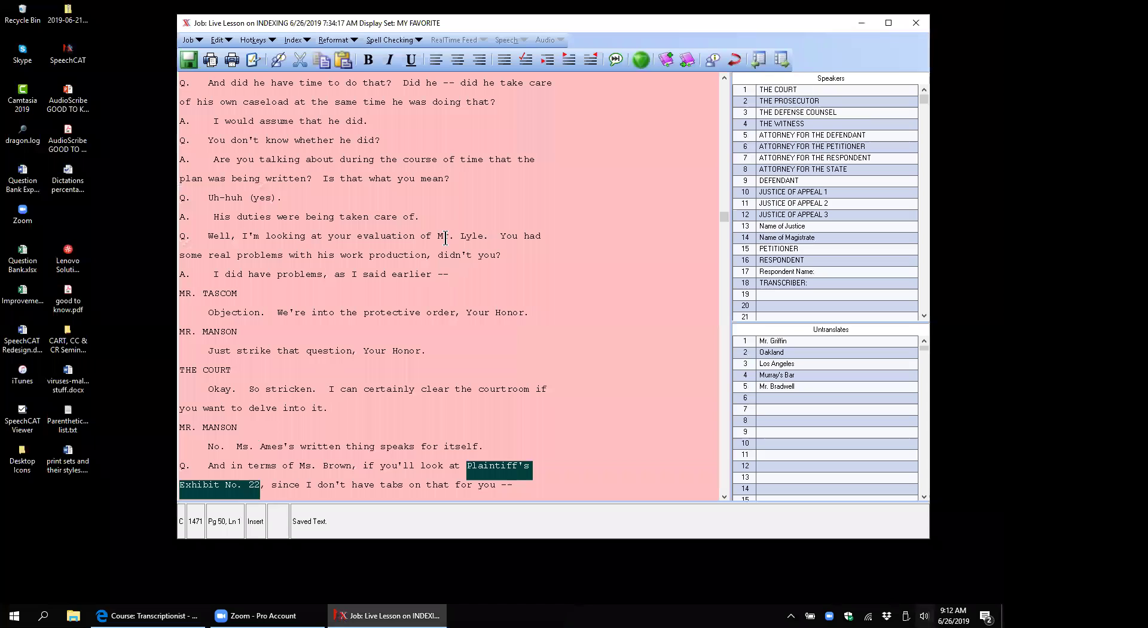
- Finalize the job from the start of the transcript with the TNT Criminal Matter: High Court cover and certificate files
click(519, 311)
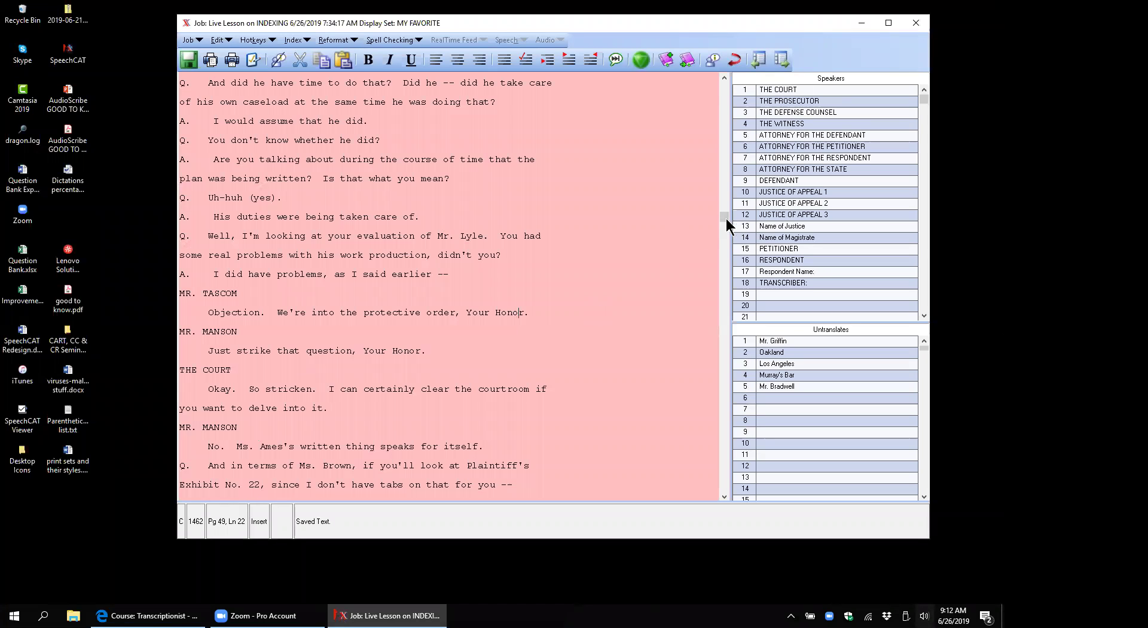
drag(726, 218, 725, 80)
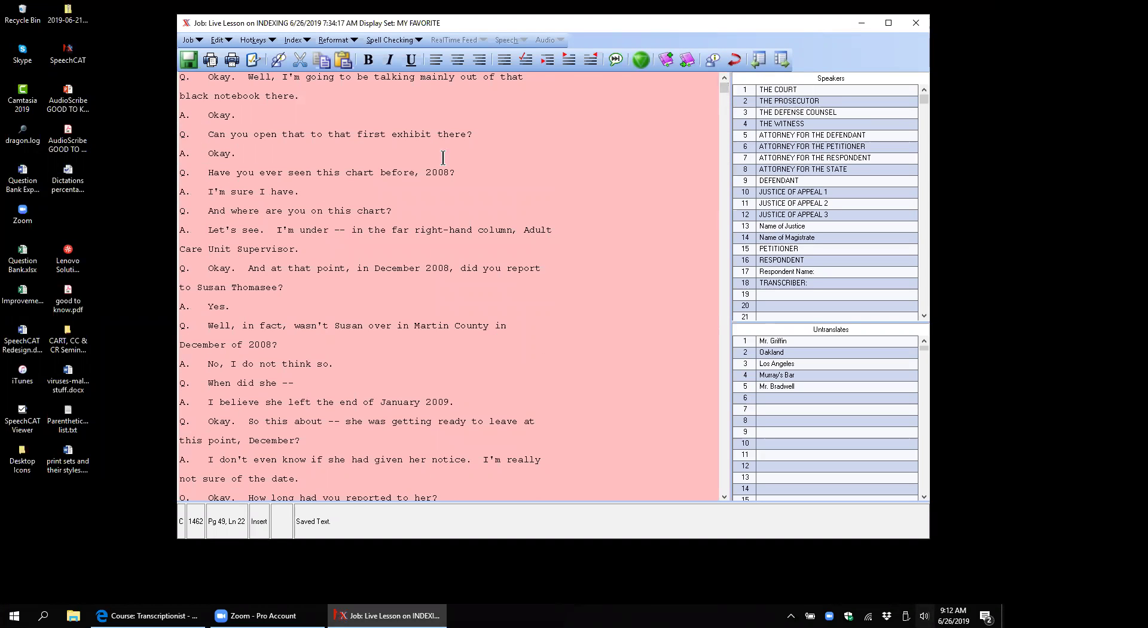
click(181, 77)
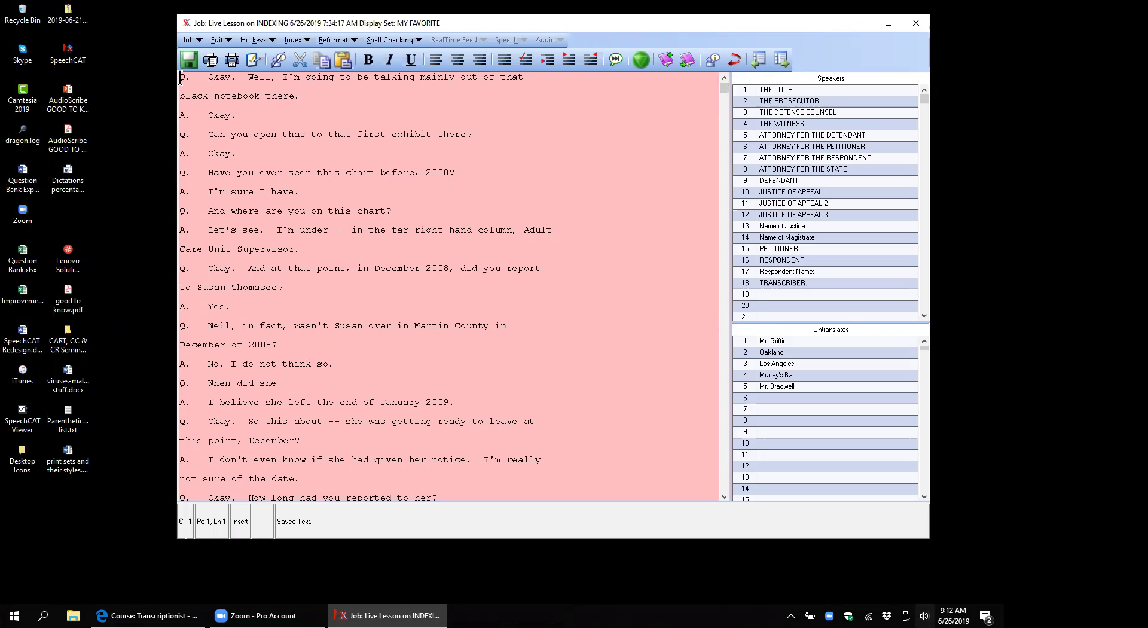
click(190, 40)
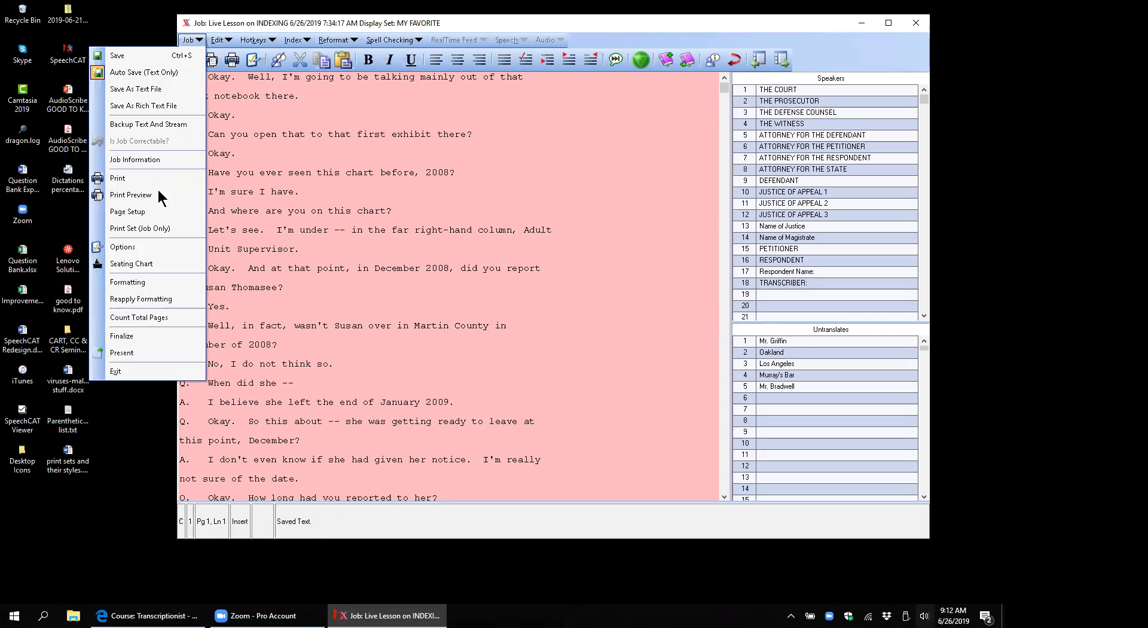
click(137, 334)
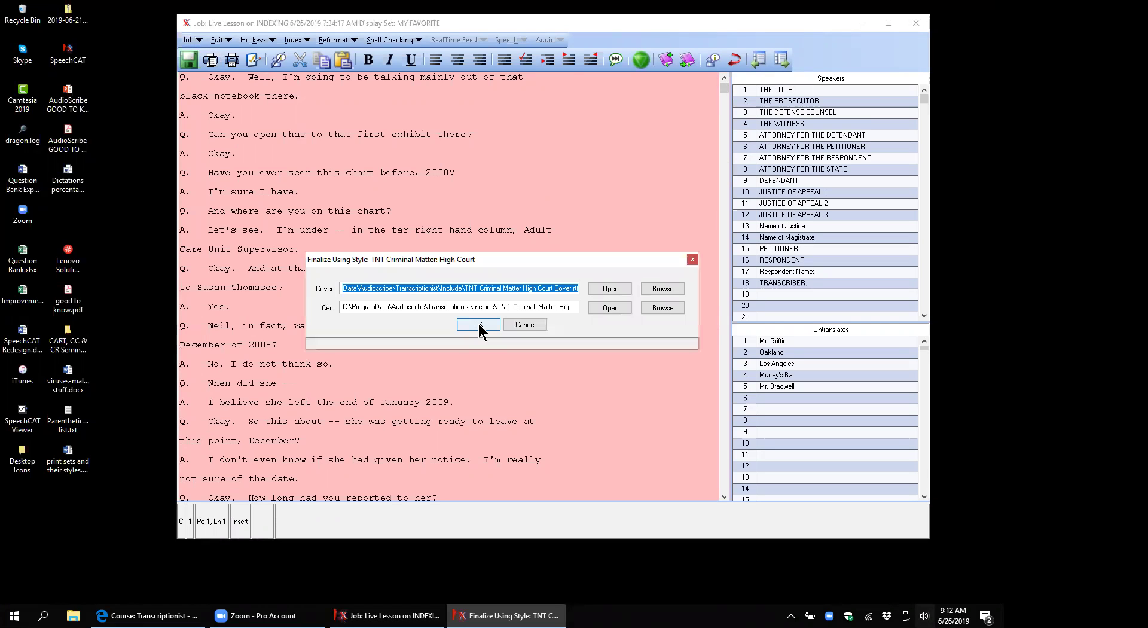
click(478, 324)
click(536, 426)
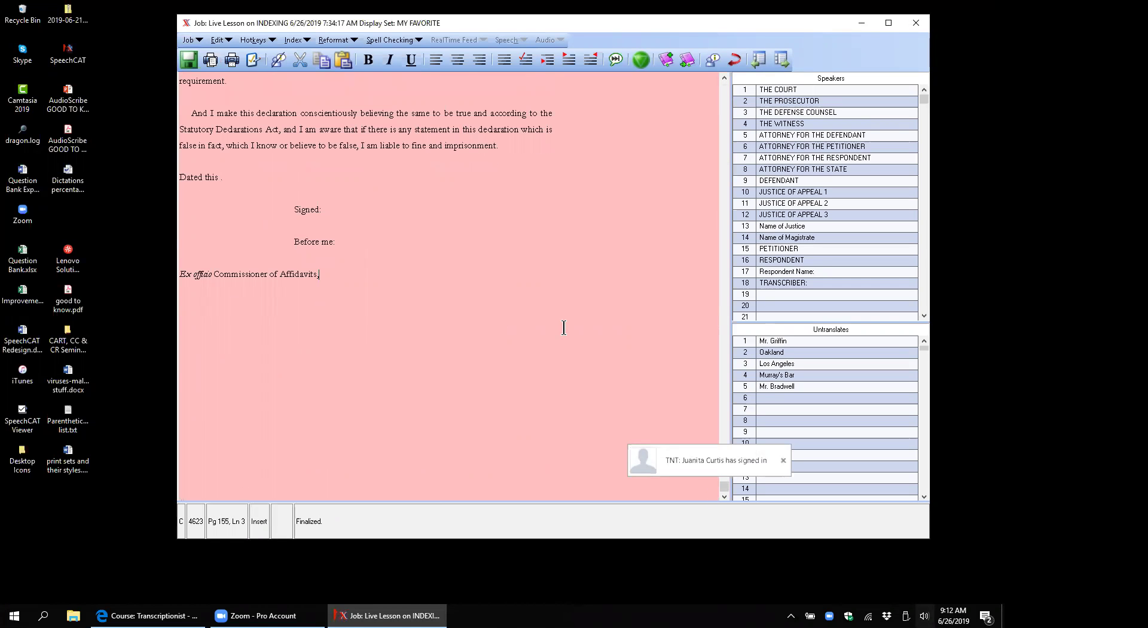
- Look back through the finalized transcript from the closing declaration to the High Court cover page
scroll(564, 328, up, 10)
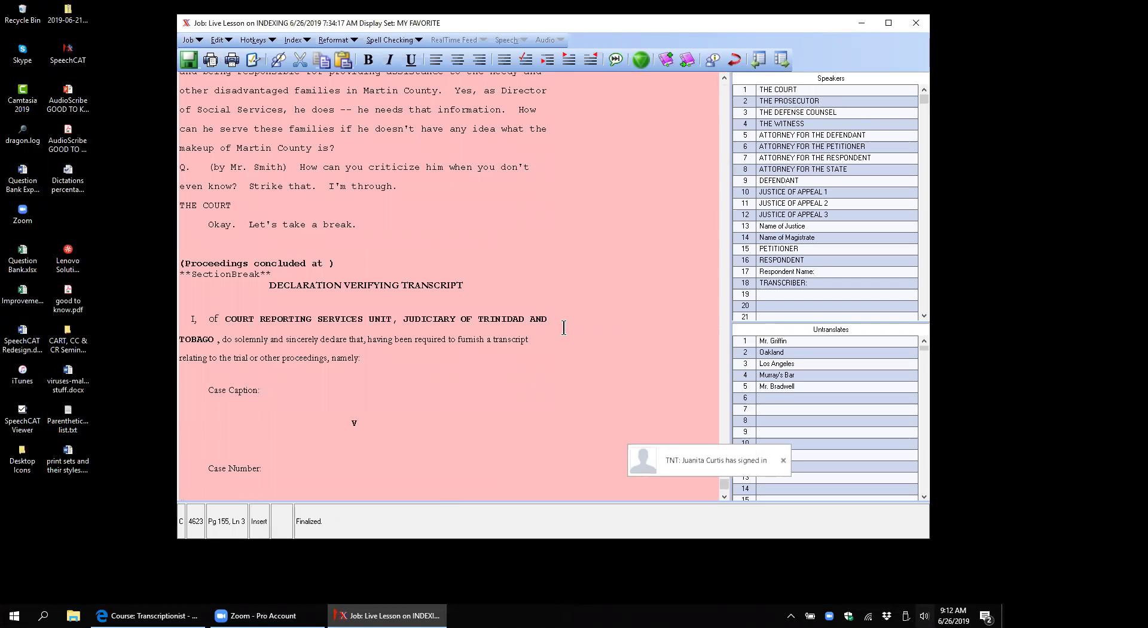
scroll(564, 328, up, 15)
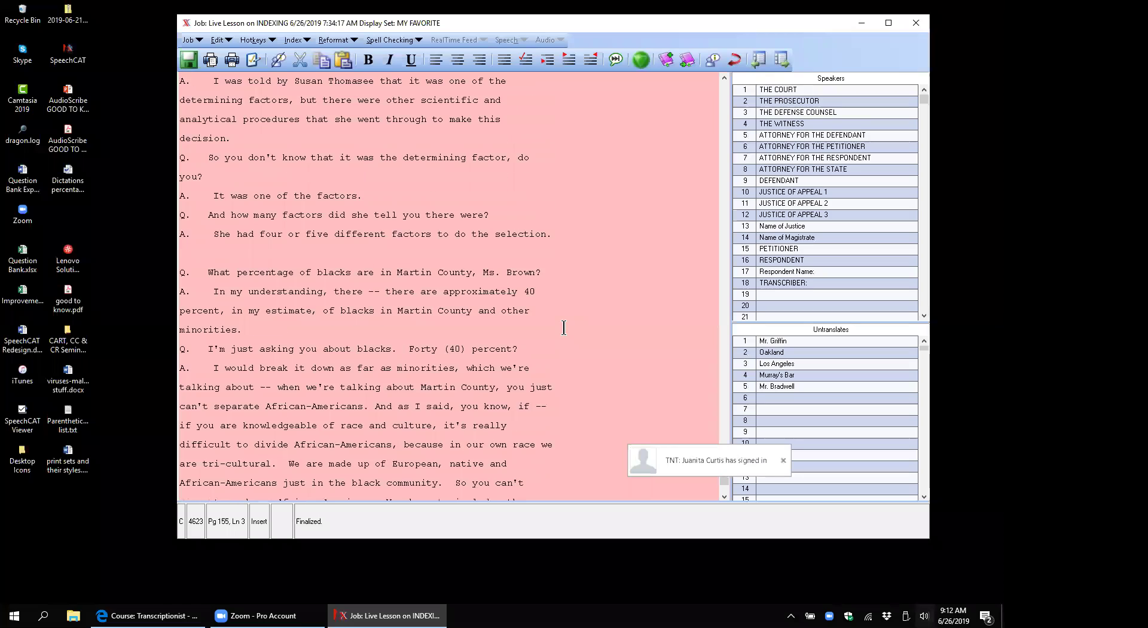
scroll(564, 328, up, 5)
scroll(564, 328, up, 15)
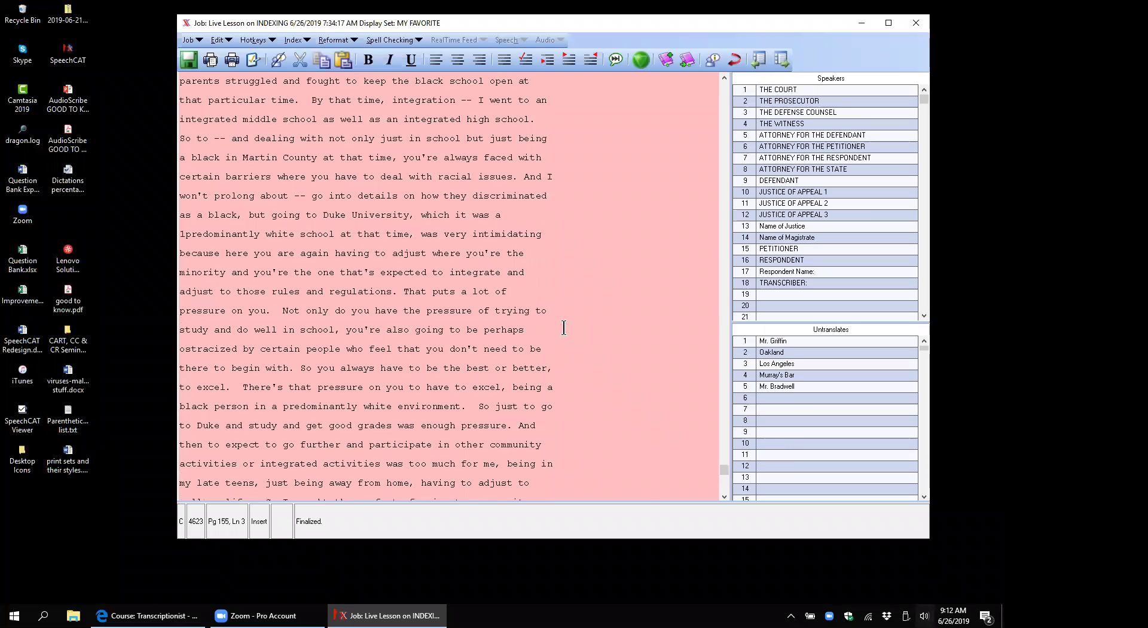
scroll(564, 327, up, 15)
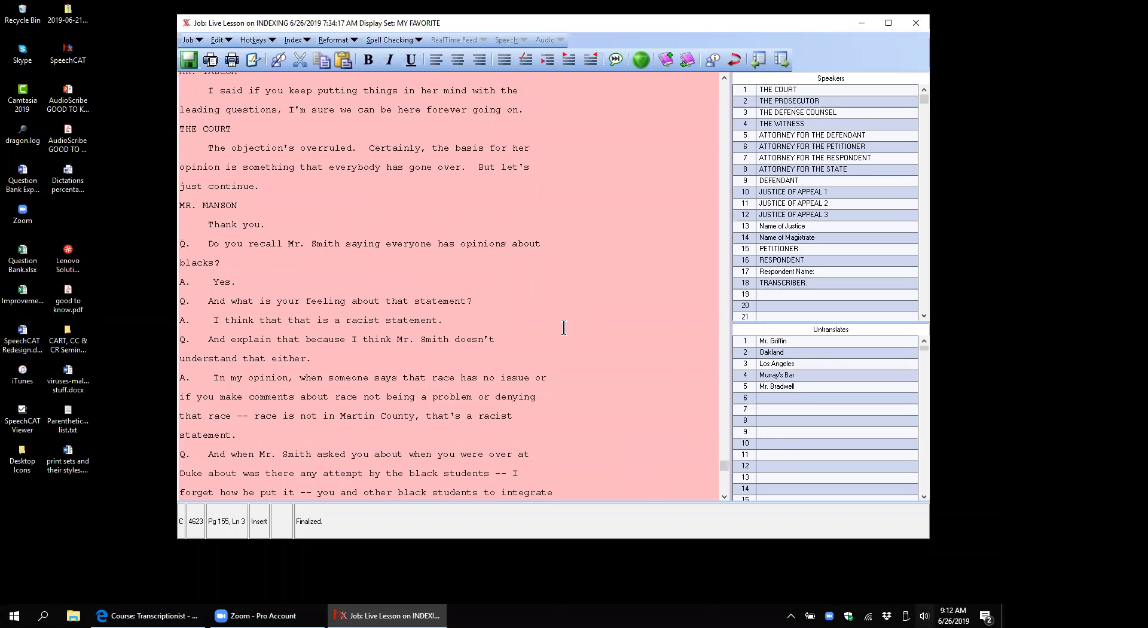
scroll(563, 327, up, 15)
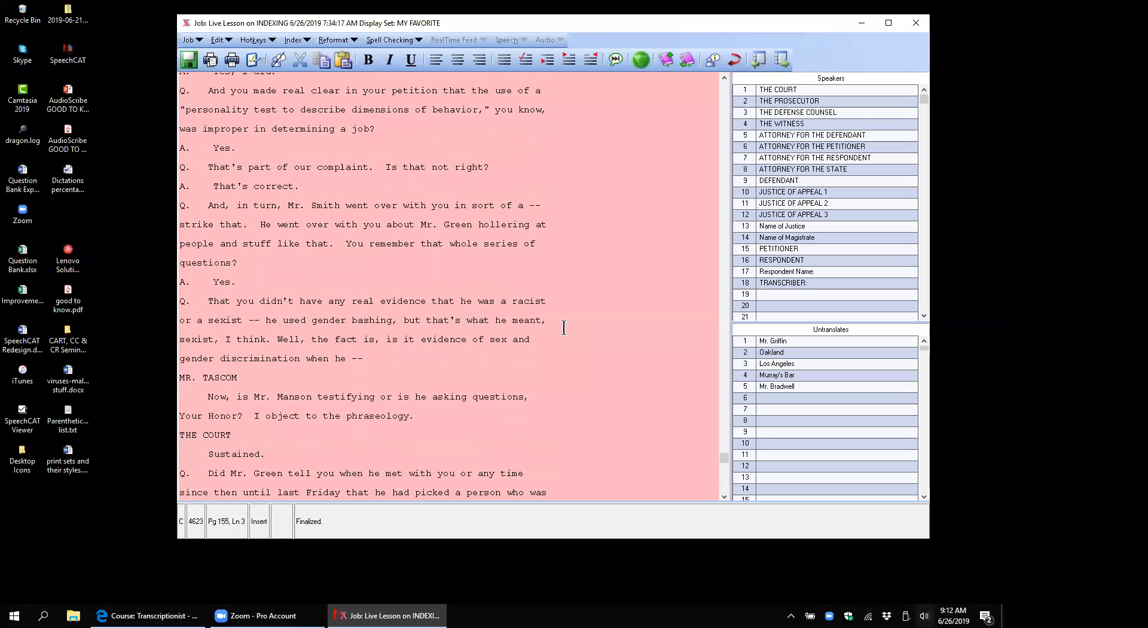
scroll(564, 328, up, 15)
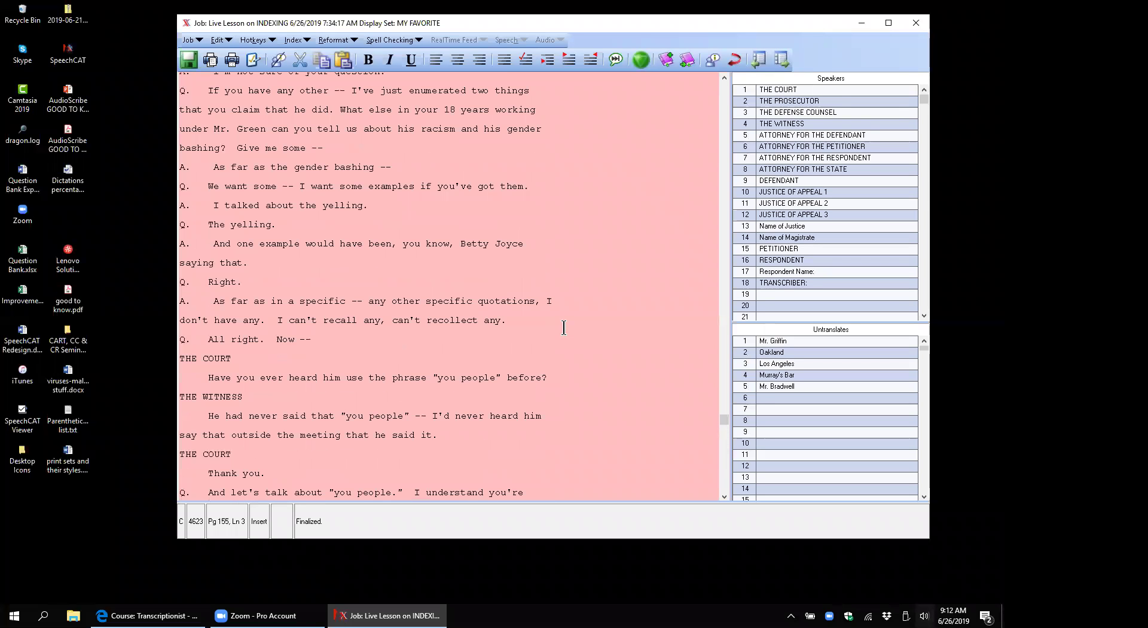
key(ctrl+Home)
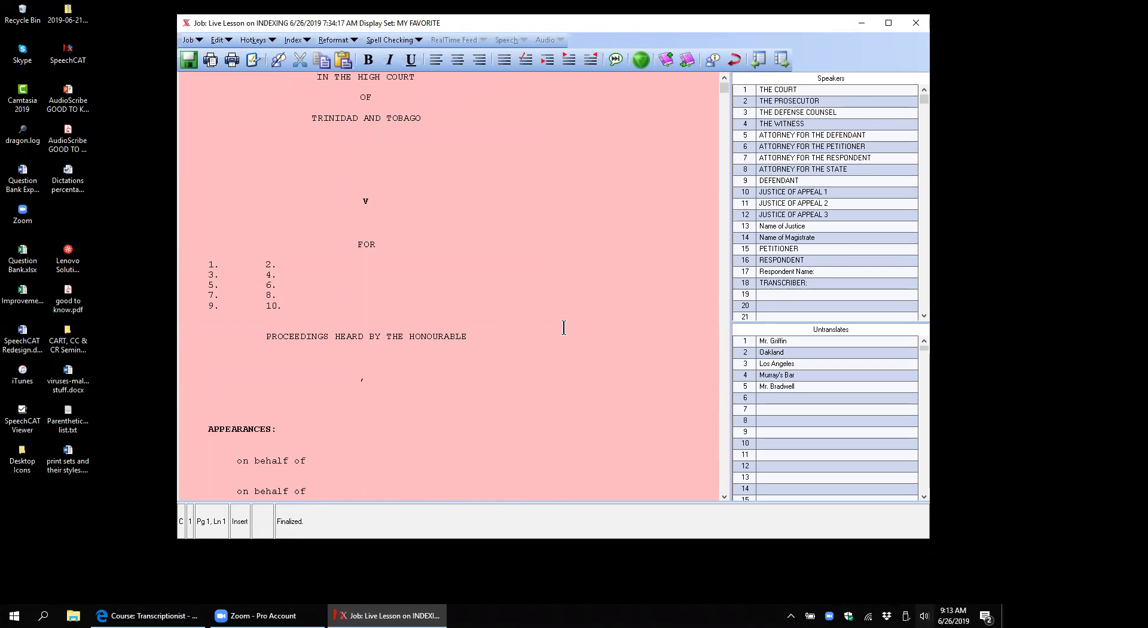
- Examine the inserted INDEX section, checking its headings and *INDEX* markers from WITNESSES through MISCELLANEOUS
scroll(564, 328, down, 3)
scroll(564, 328, down, 8)
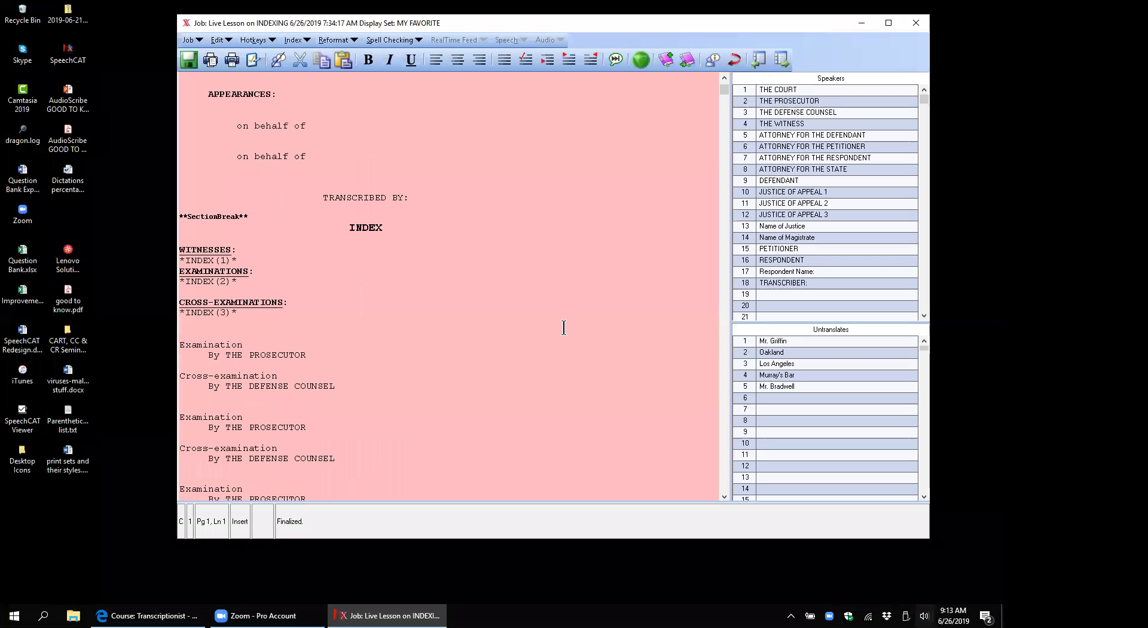
scroll(564, 327, down, 3)
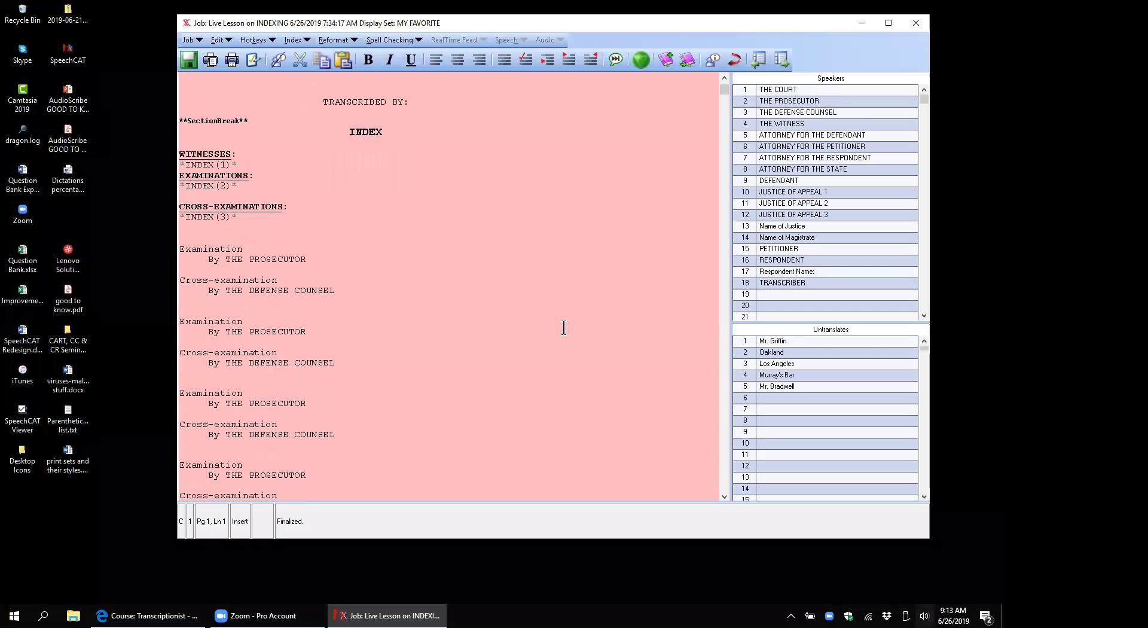
scroll(564, 327, down, 2)
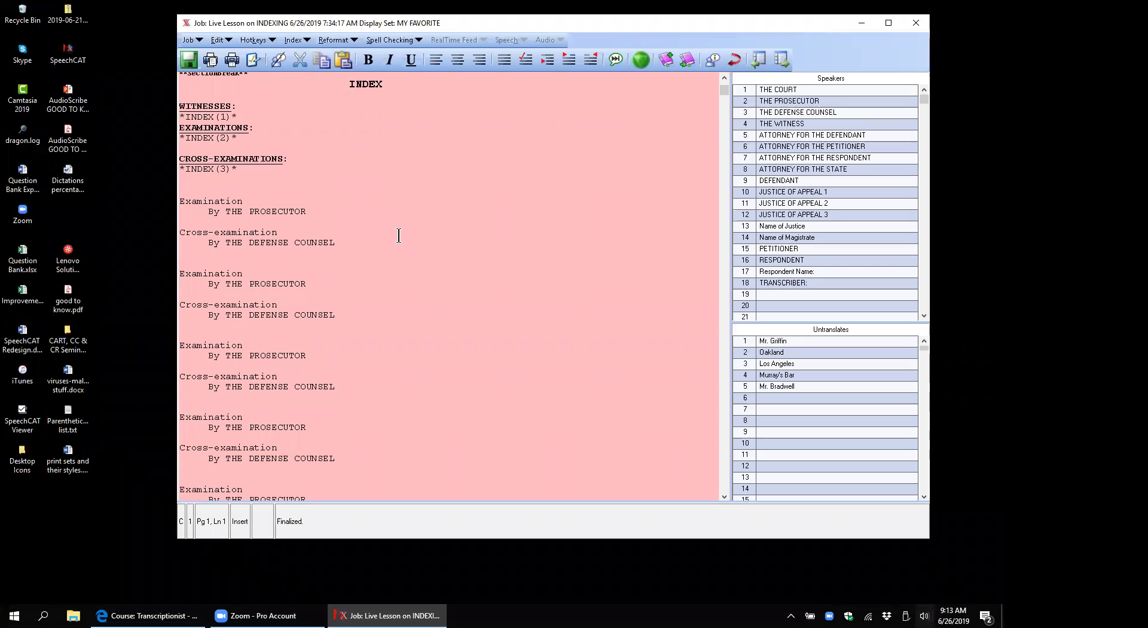
scroll(388, 212, down, 2)
scroll(388, 213, down, 4)
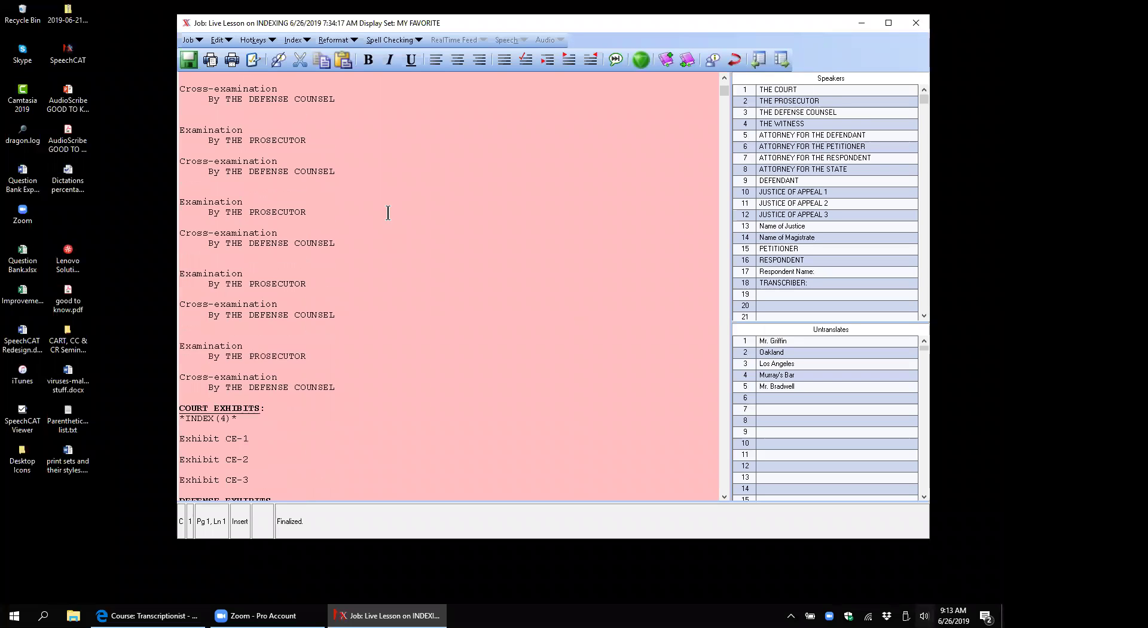
scroll(389, 213, down, 3)
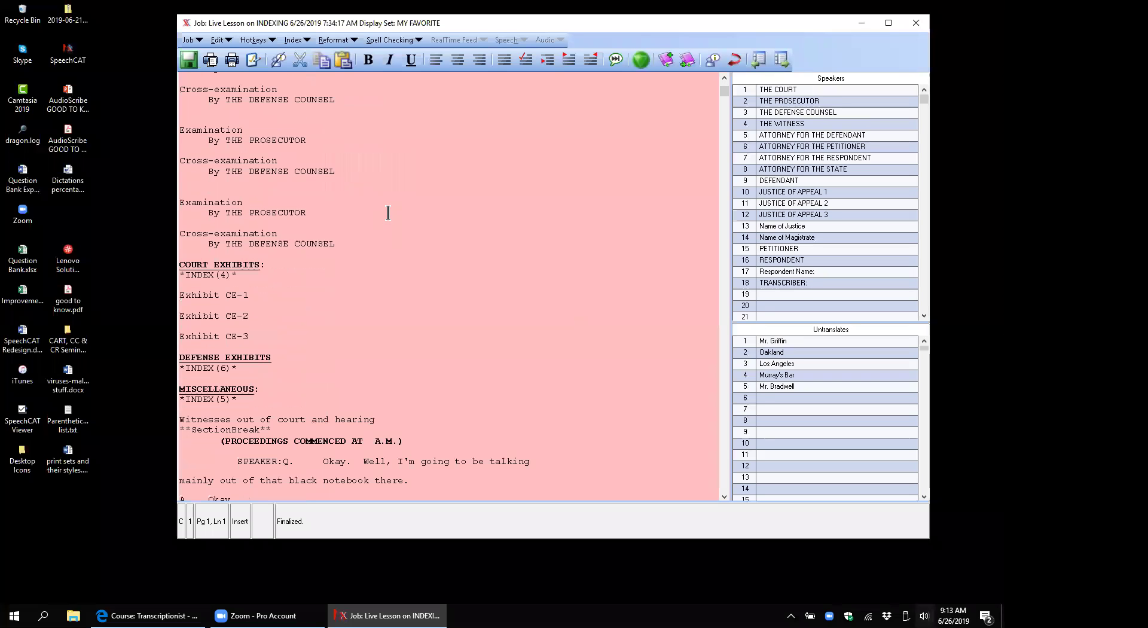
scroll(388, 213, up, 5)
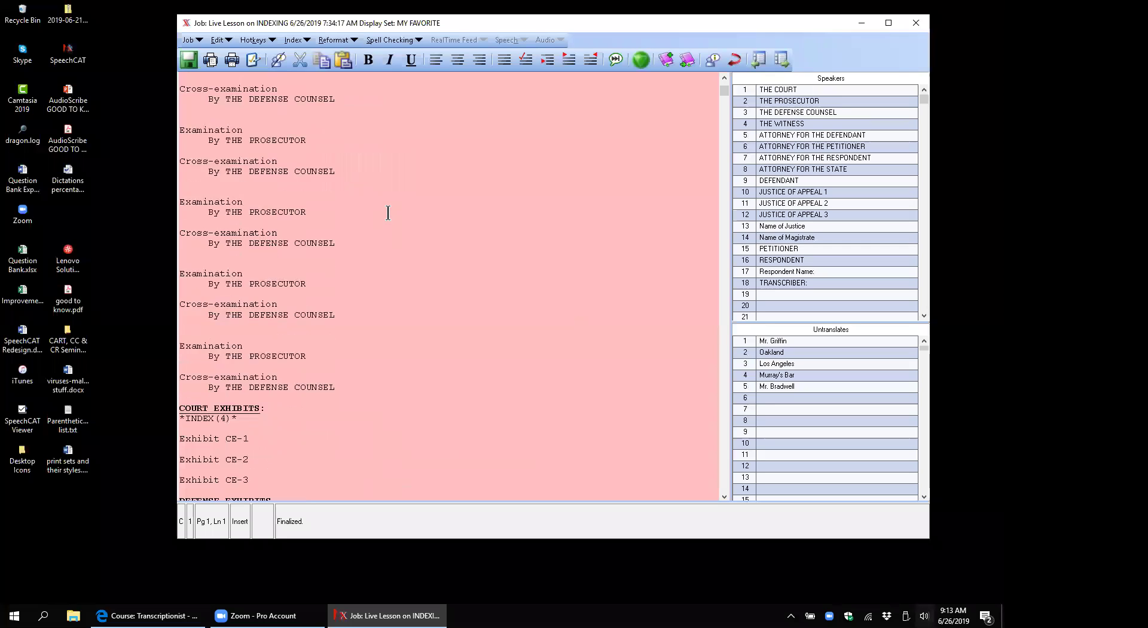
scroll(388, 213, up, 6)
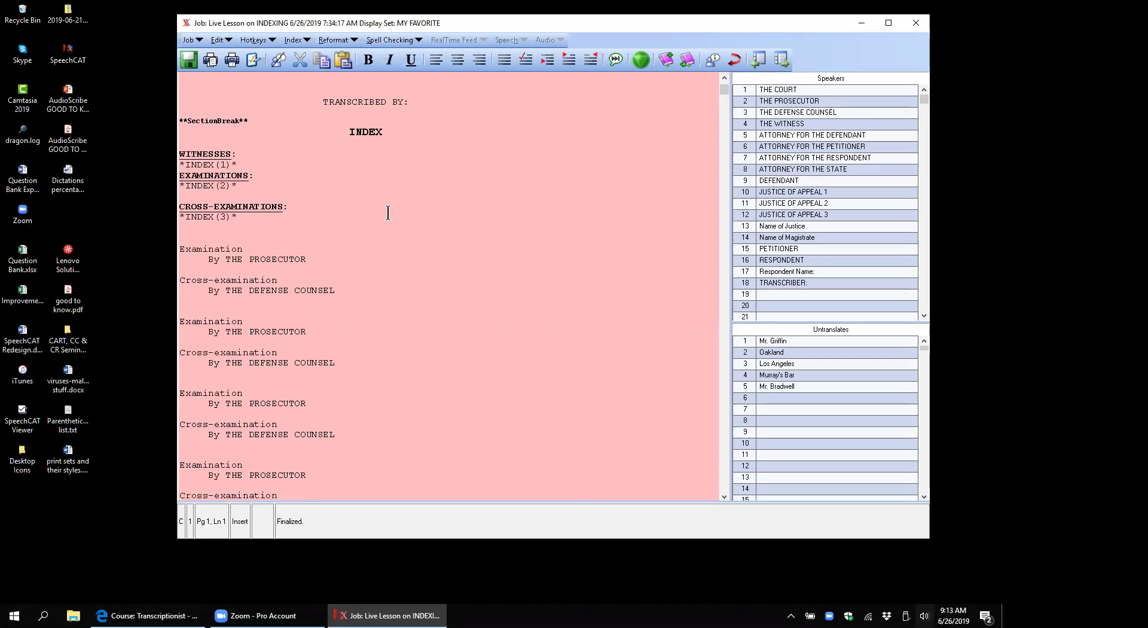
- Try to create the indexes at the *INDEX* markers in the finalized transcript, confirming the operation
click(215, 150)
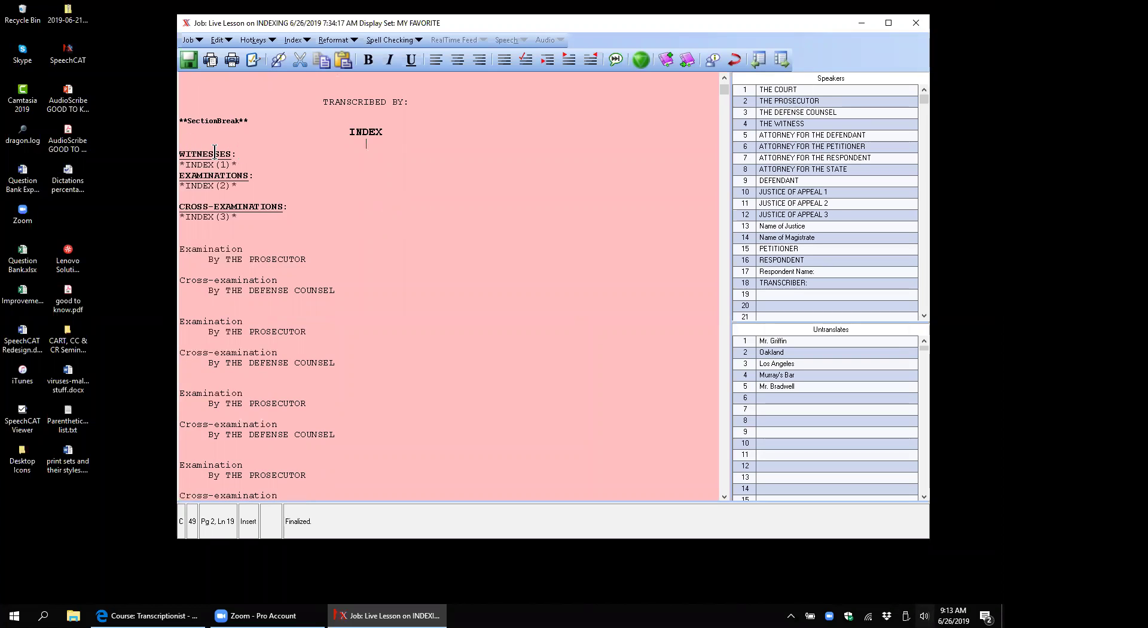
click(292, 41)
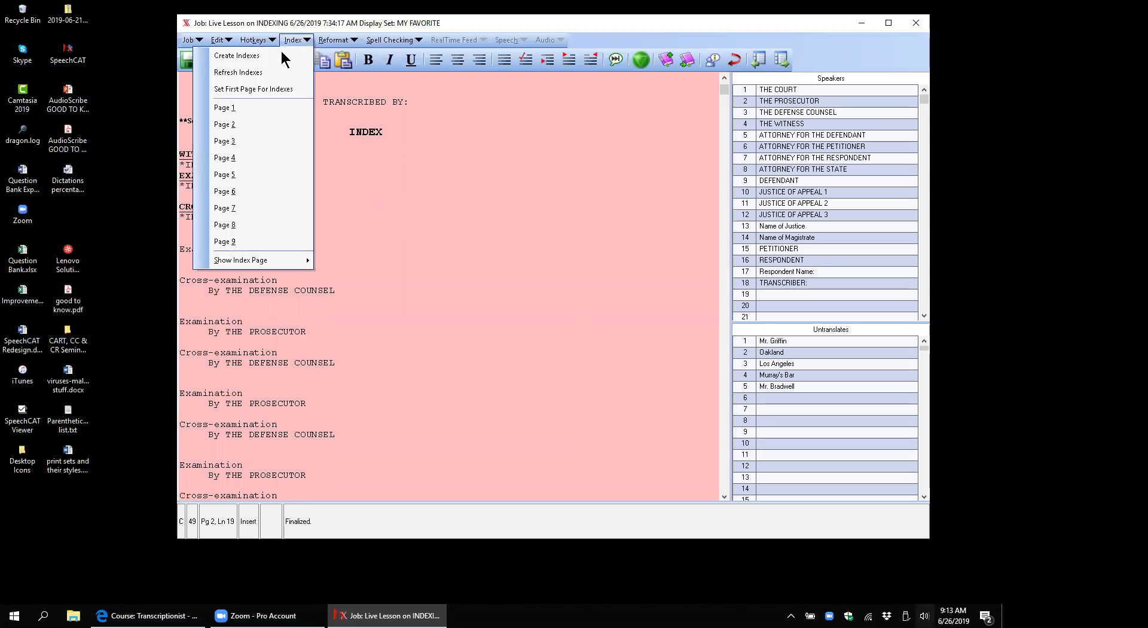
click(281, 51)
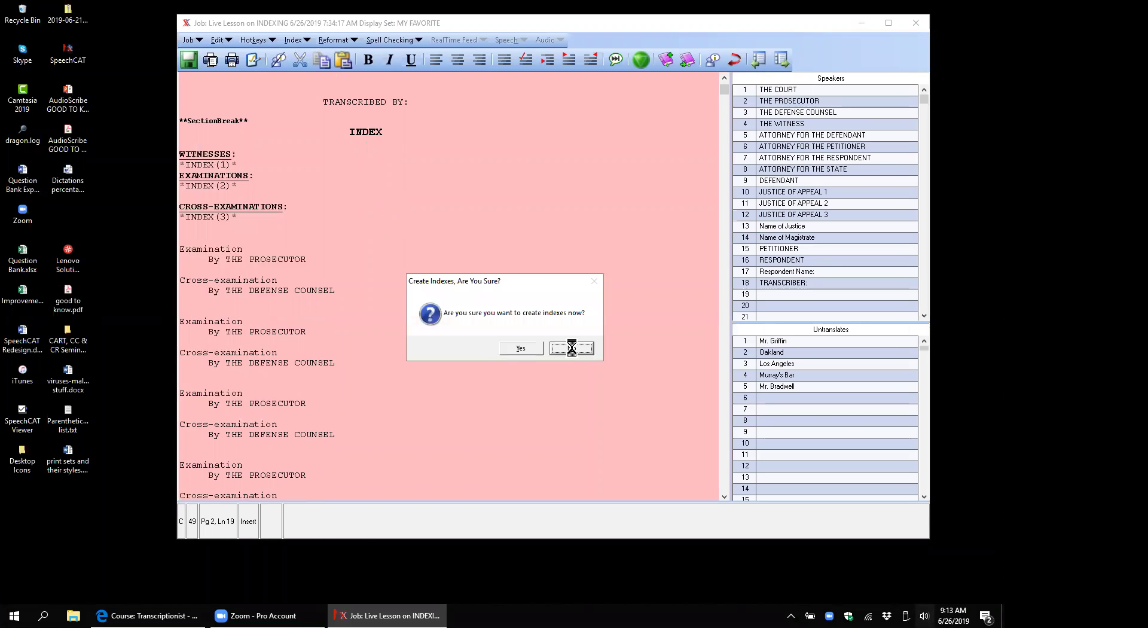
click(526, 346)
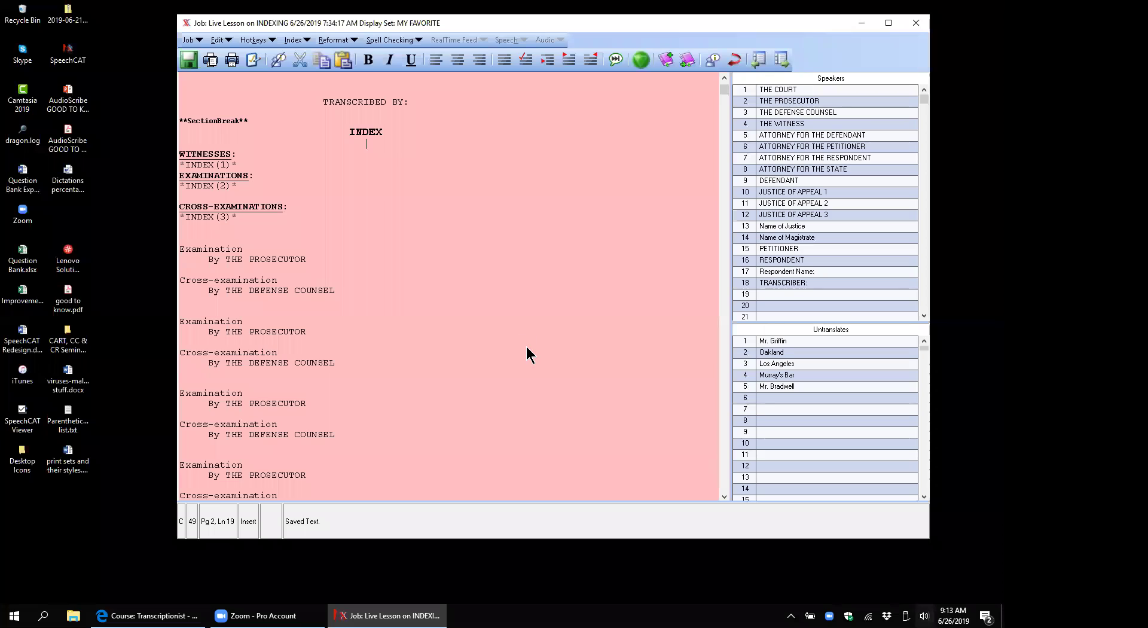
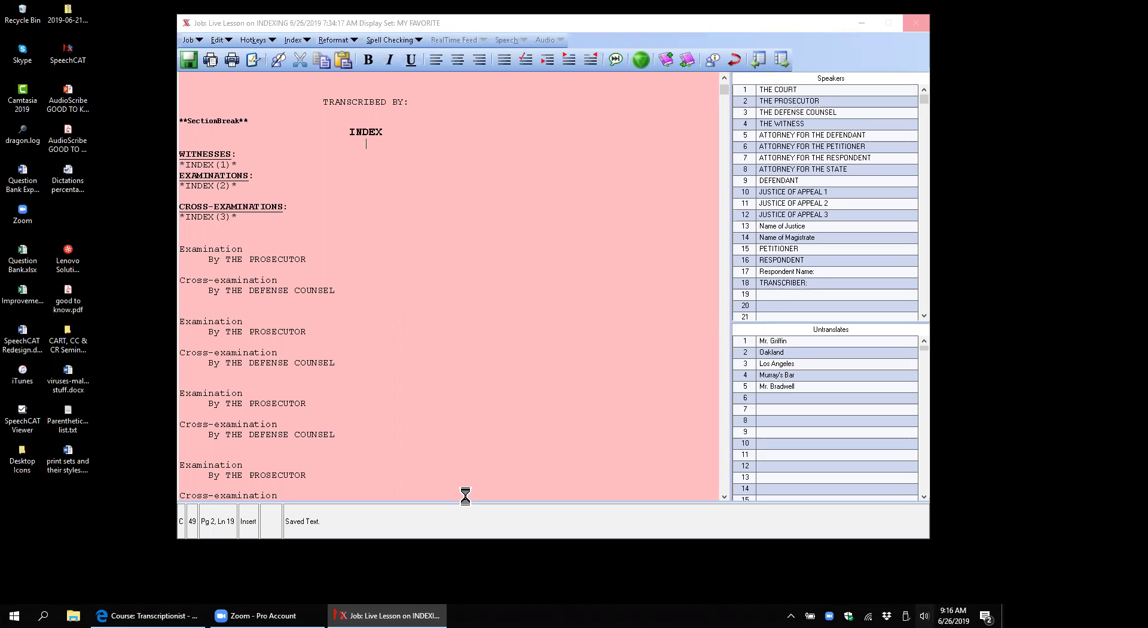
- Switch to the Transcriptionist course in Edge and open "10.1 BOOK: Creating the Index"
mouse_move(263, 615)
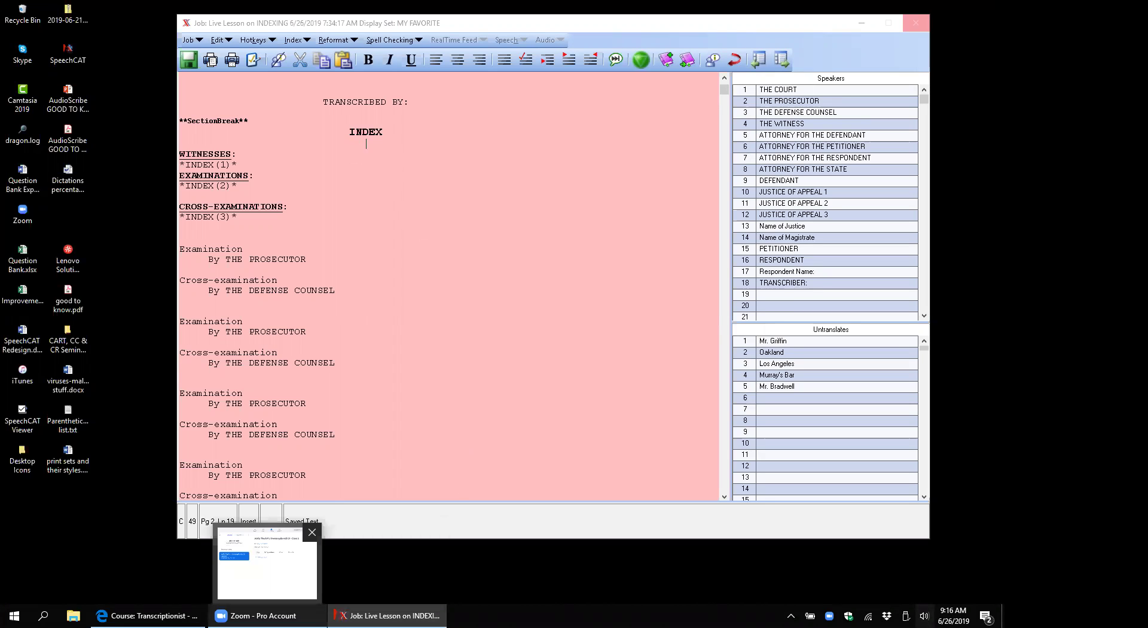
mouse_move(147, 615)
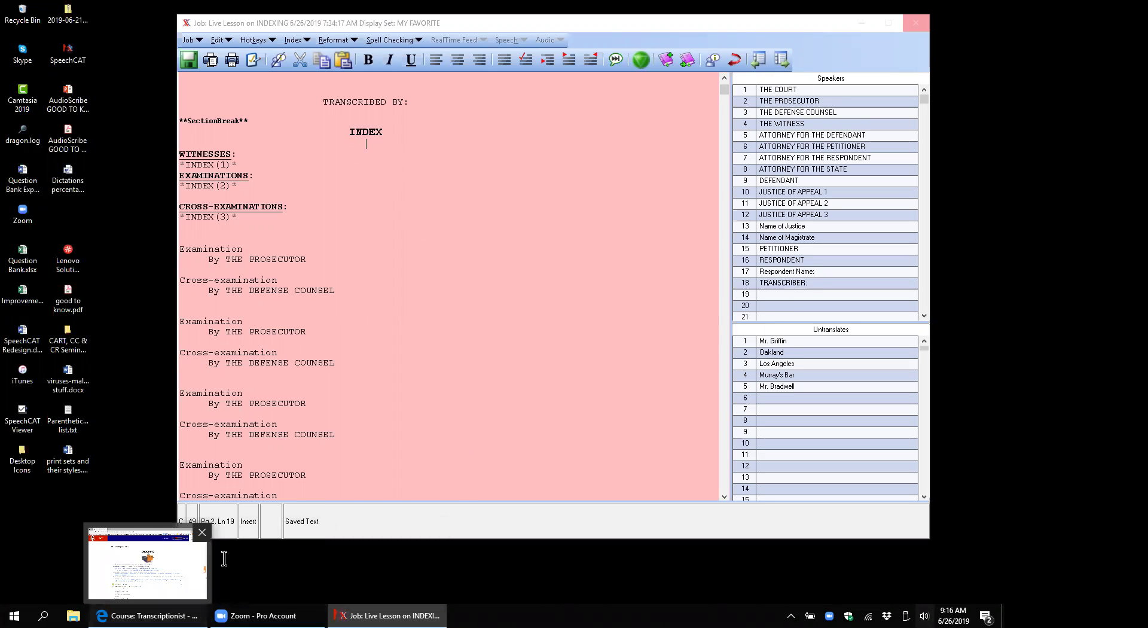
click(155, 562)
click(260, 483)
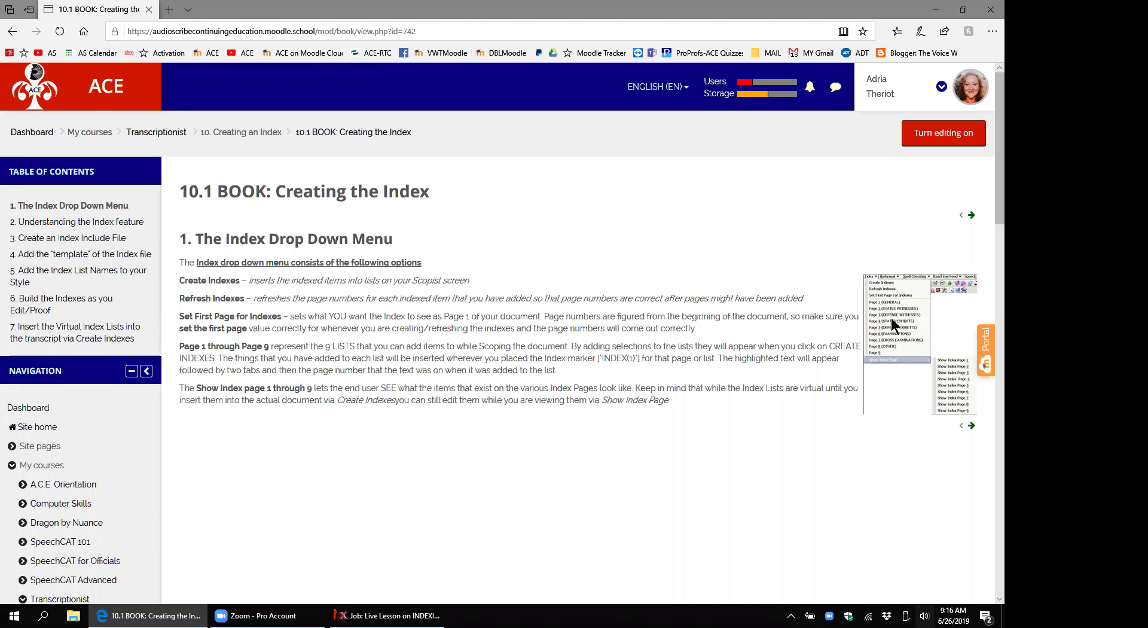
- Check on the job window, and read chapters 2 "Understanding the Index feature" and 3 "Create an Index Include File" in the course book
click(931, 9)
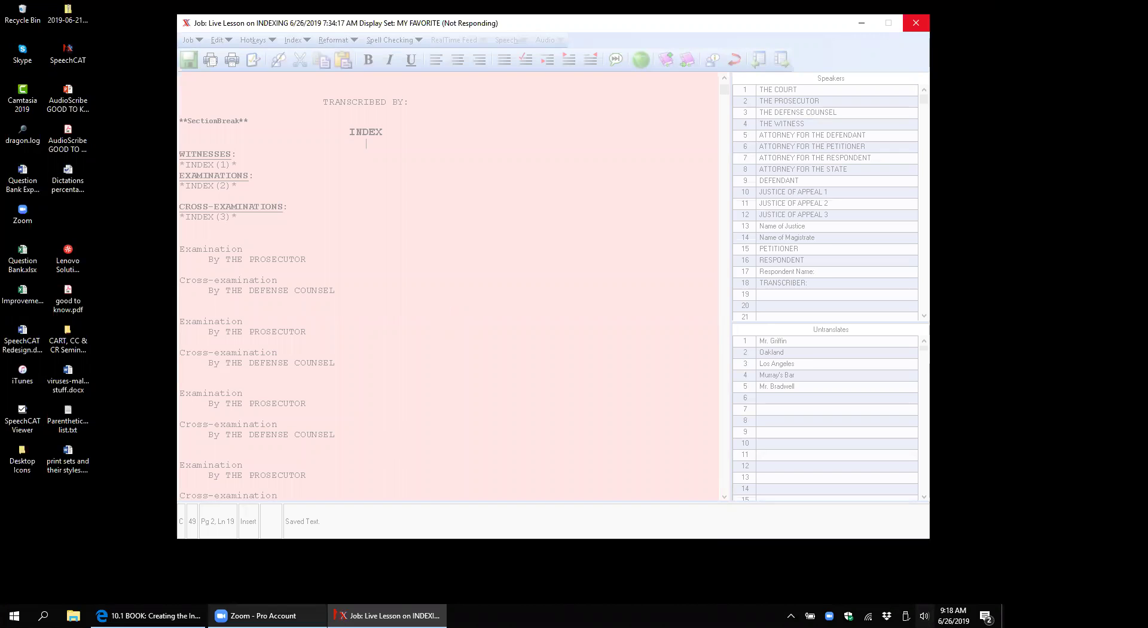
click(148, 616)
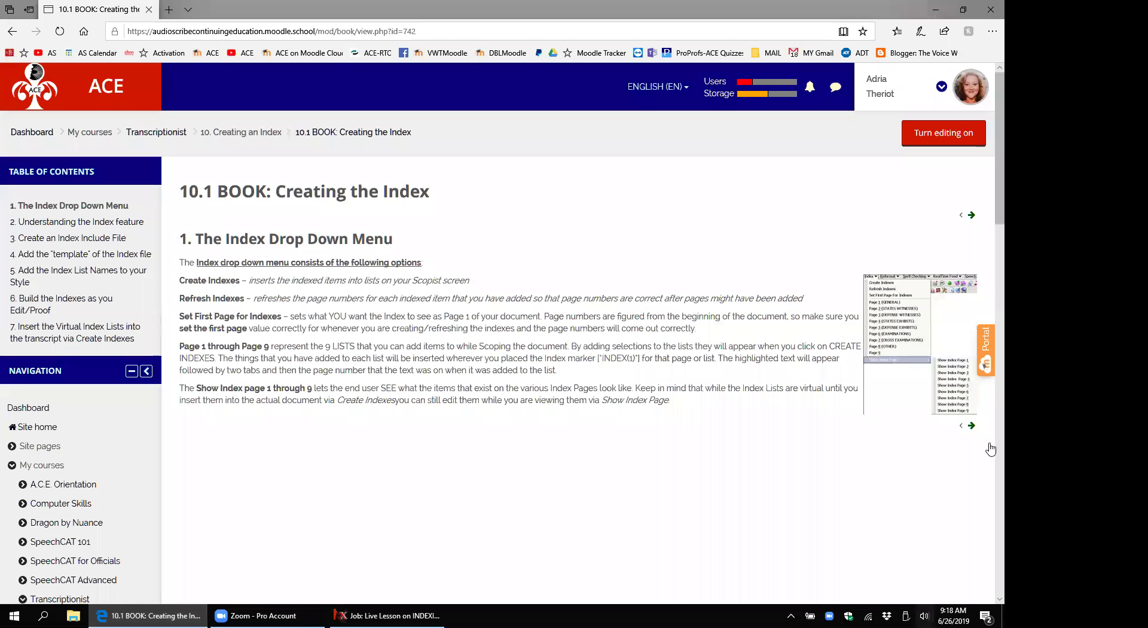
click(973, 427)
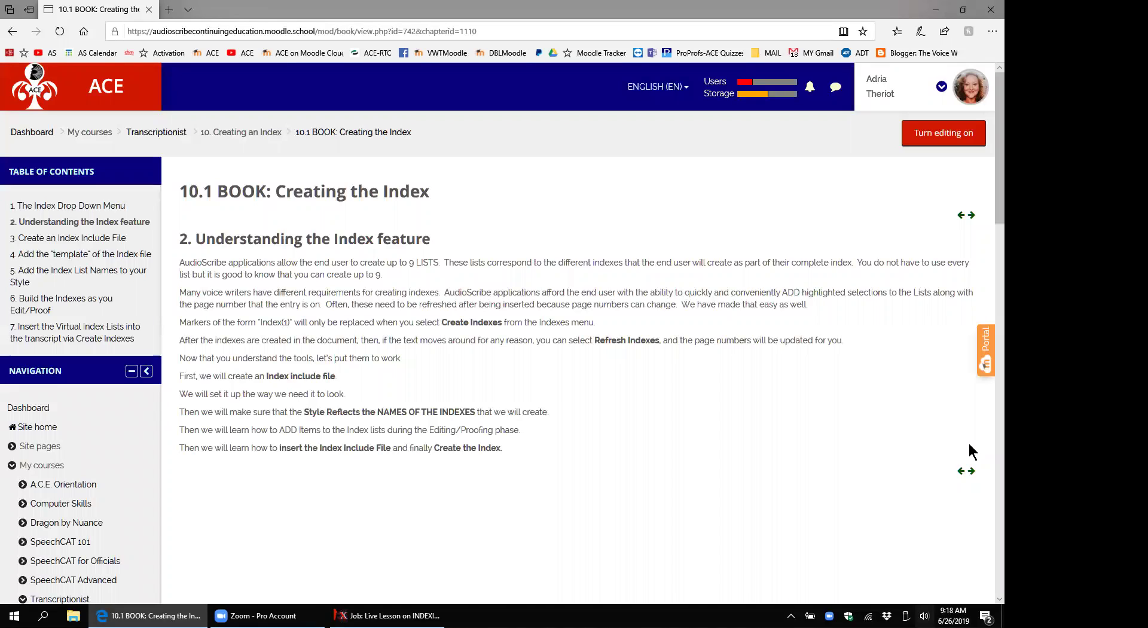
click(973, 472)
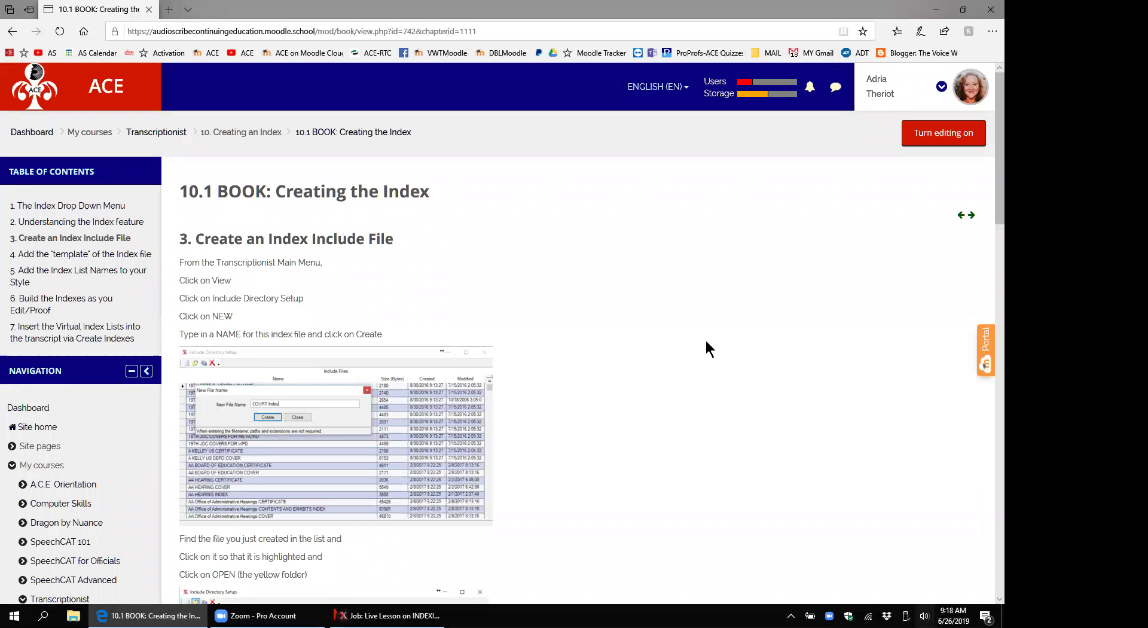
scroll(737, 316, down, 1)
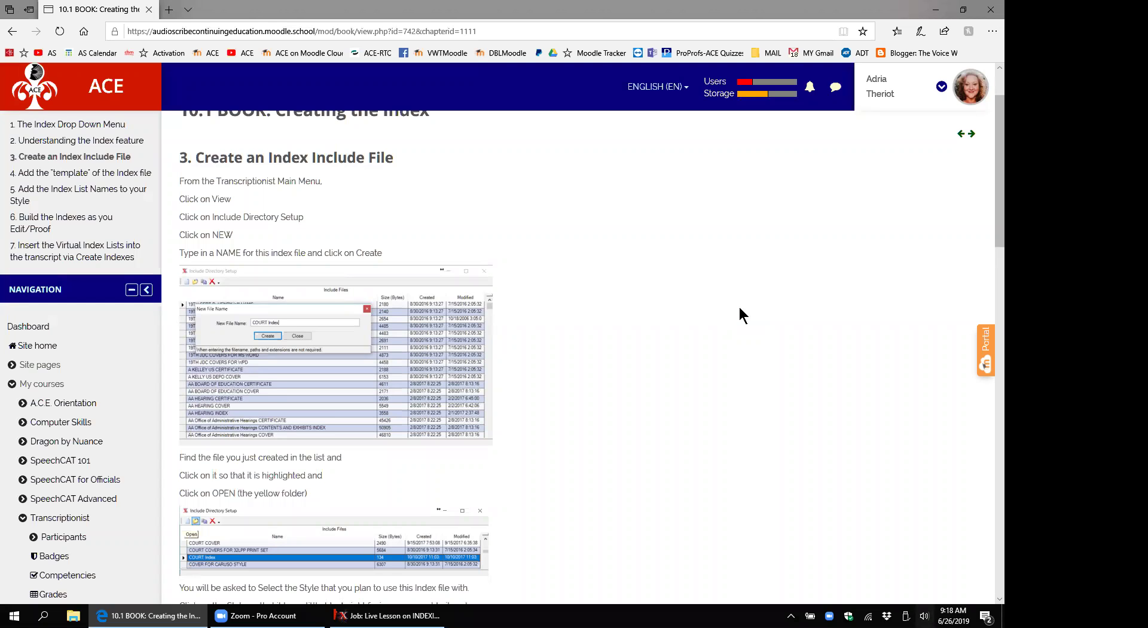
scroll(740, 315, down, 1)
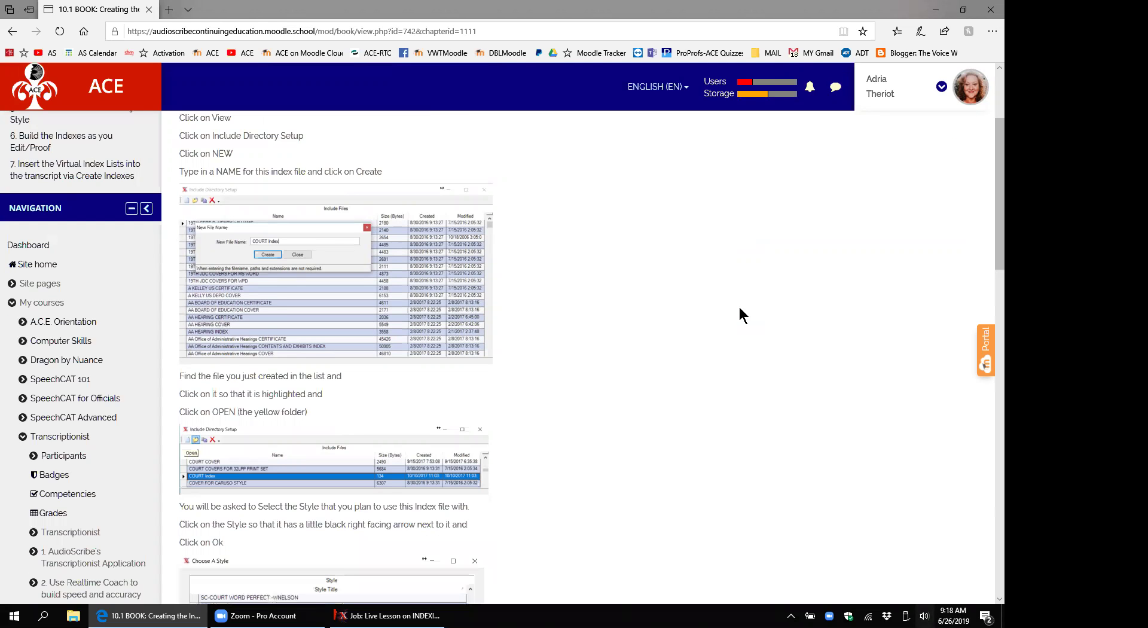
scroll(740, 315, down, 3)
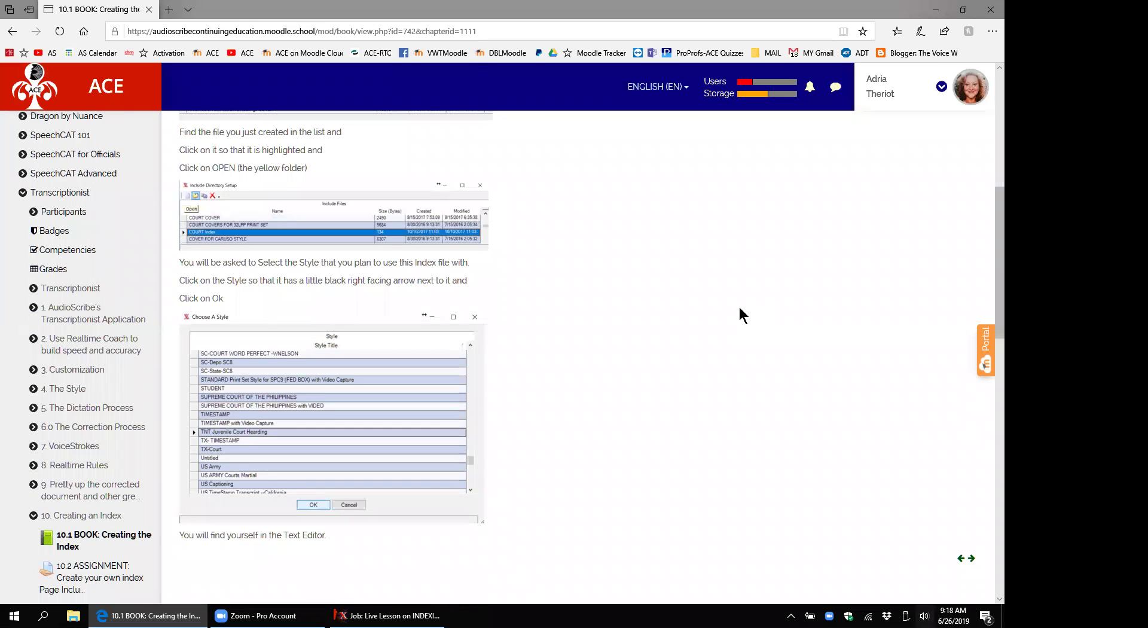
- Open chapter 4 "Add the 'template' of the Index file" in the course book and read it through to the completed include file example
click(971, 560)
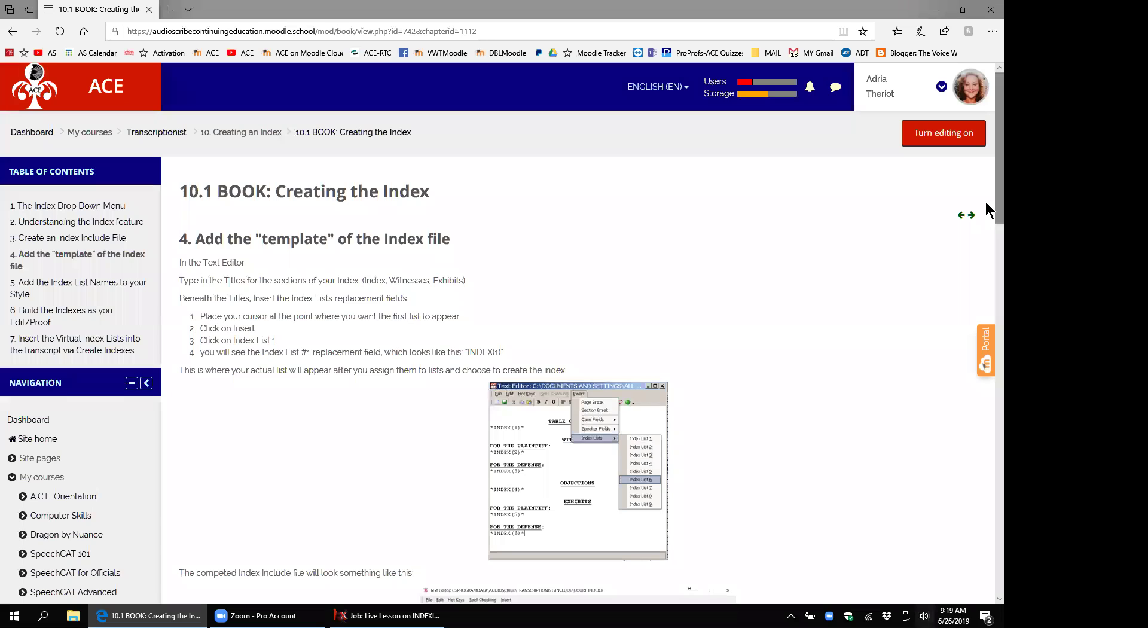
scroll(985, 226, down, 1)
scroll(985, 225, down, 4)
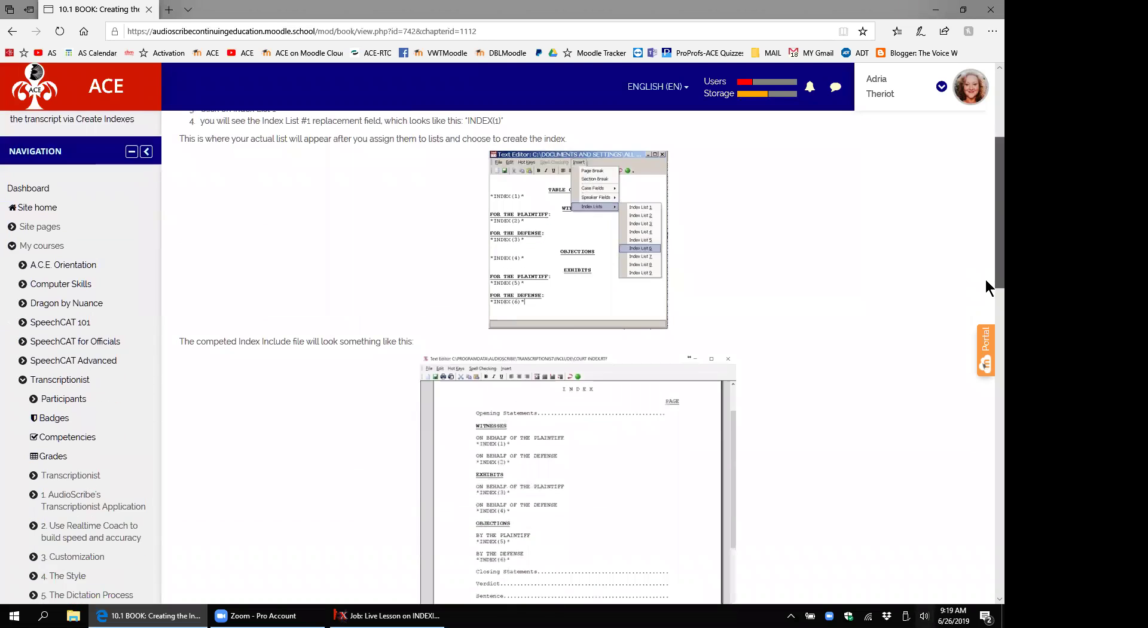
scroll(985, 299, down, 3)
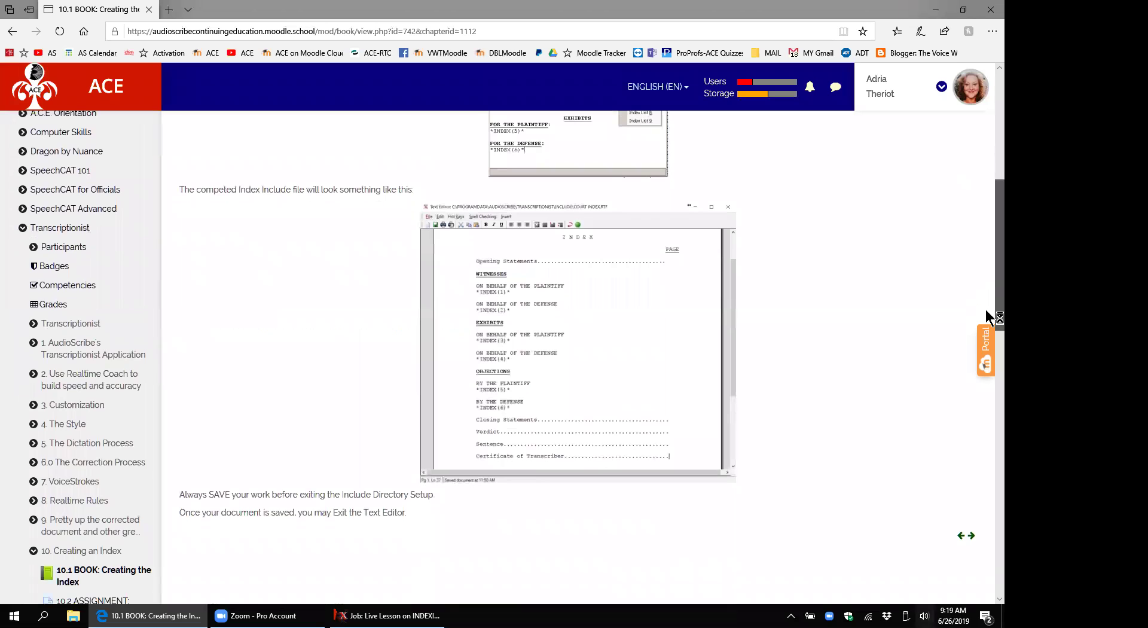
scroll(986, 310, down, 3)
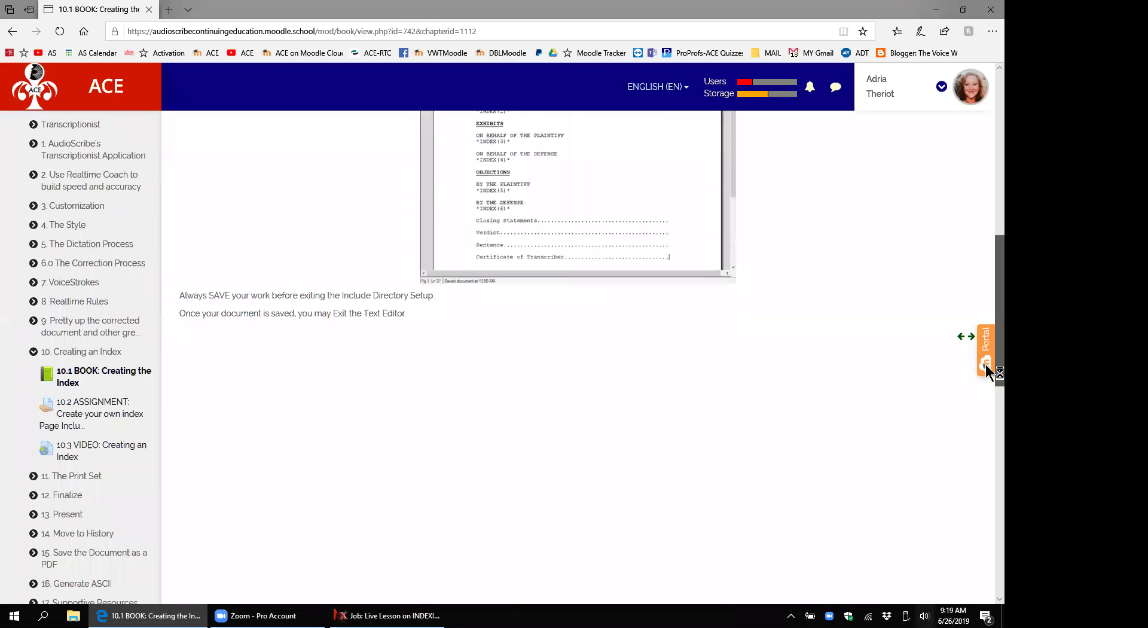
scroll(987, 342, up, 4)
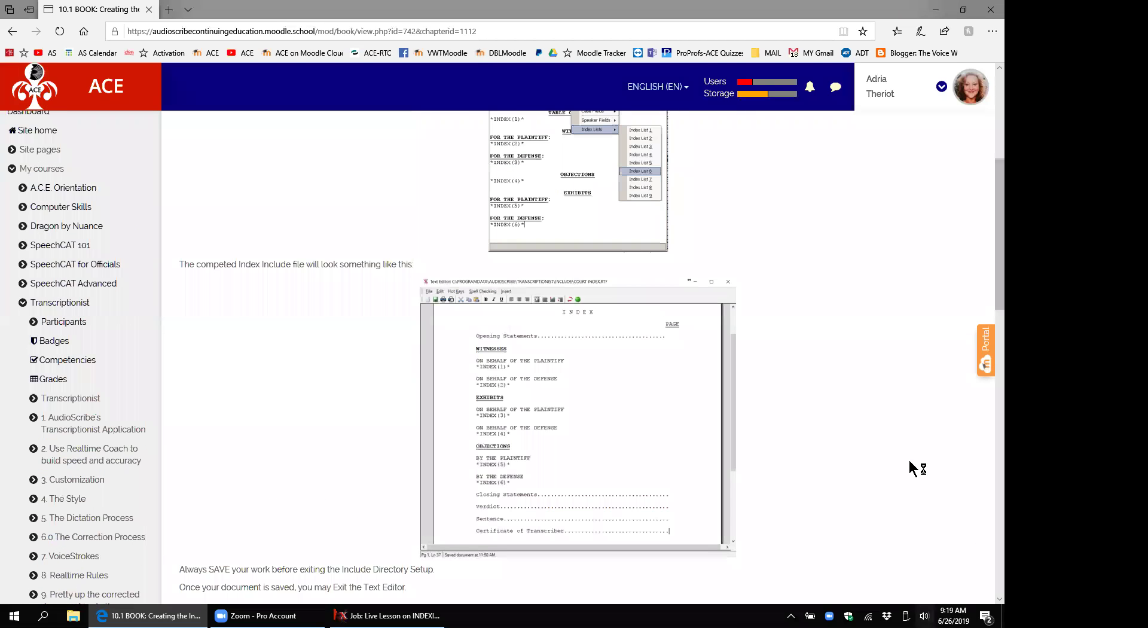
scroll(988, 251, down, 2)
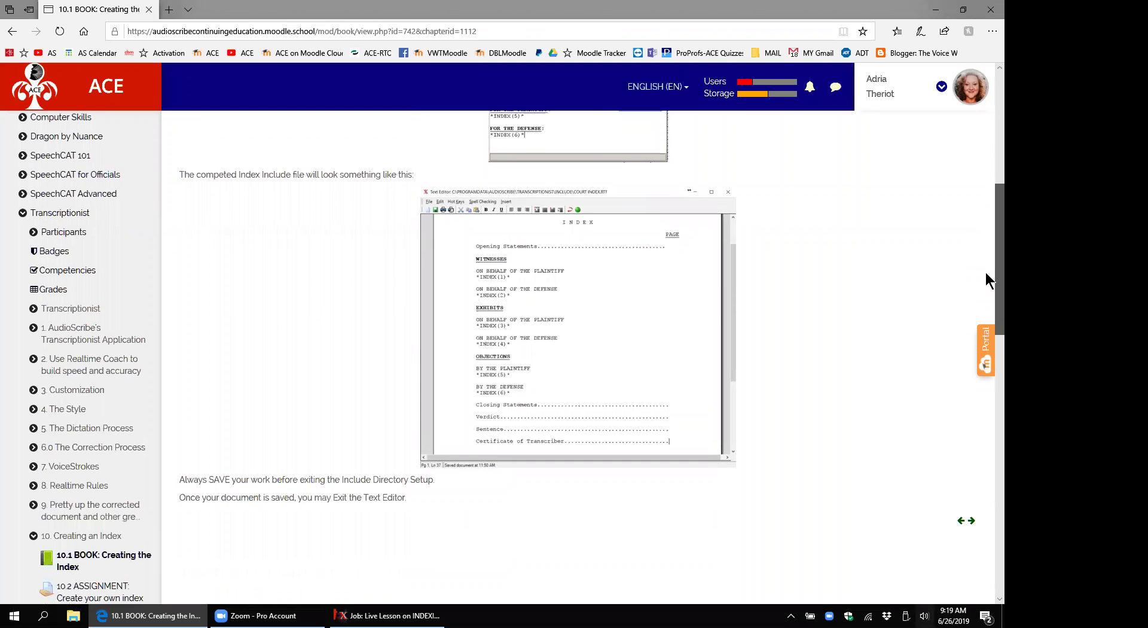
- Open chapter 5 "Add the Index List Names to your Style" and read its instructions
click(971, 522)
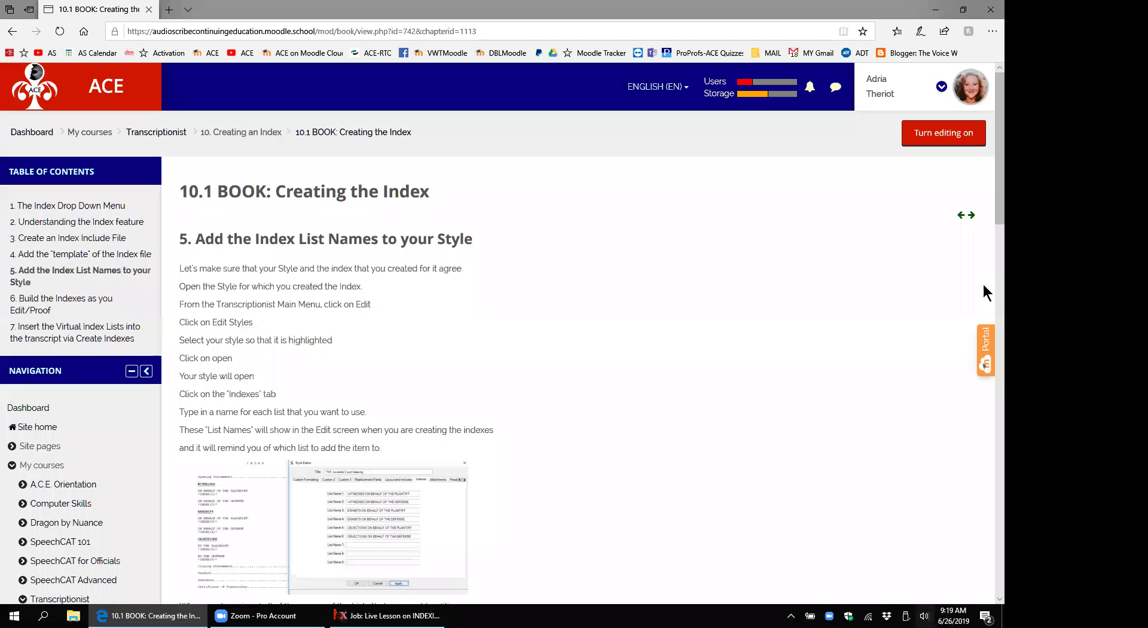
scroll(987, 227, down, 1)
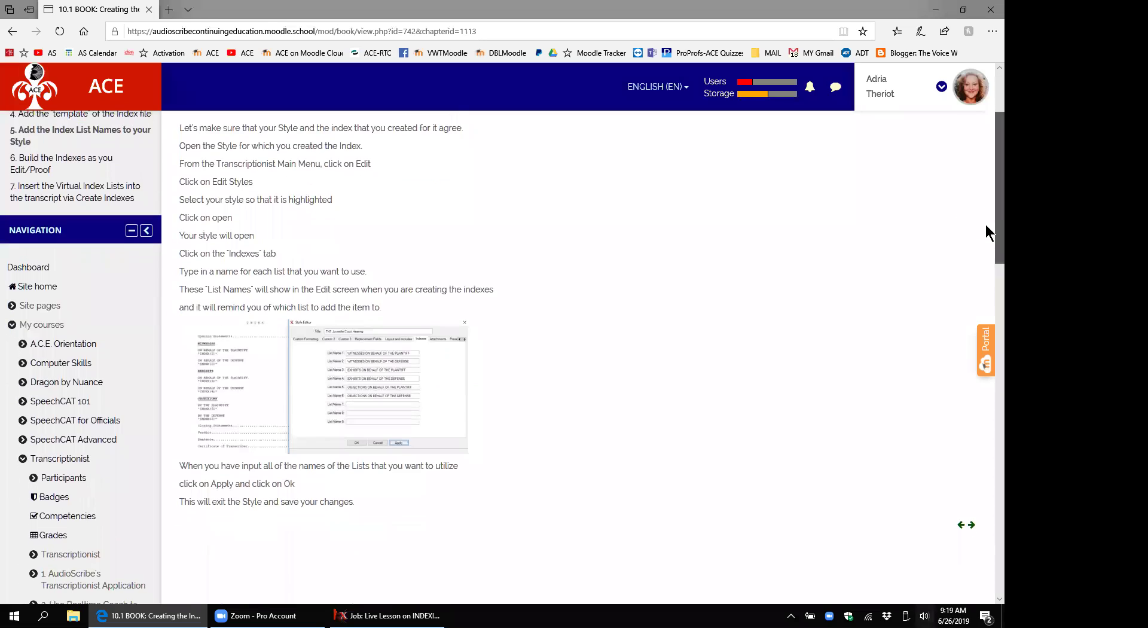
scroll(986, 230, up, 1)
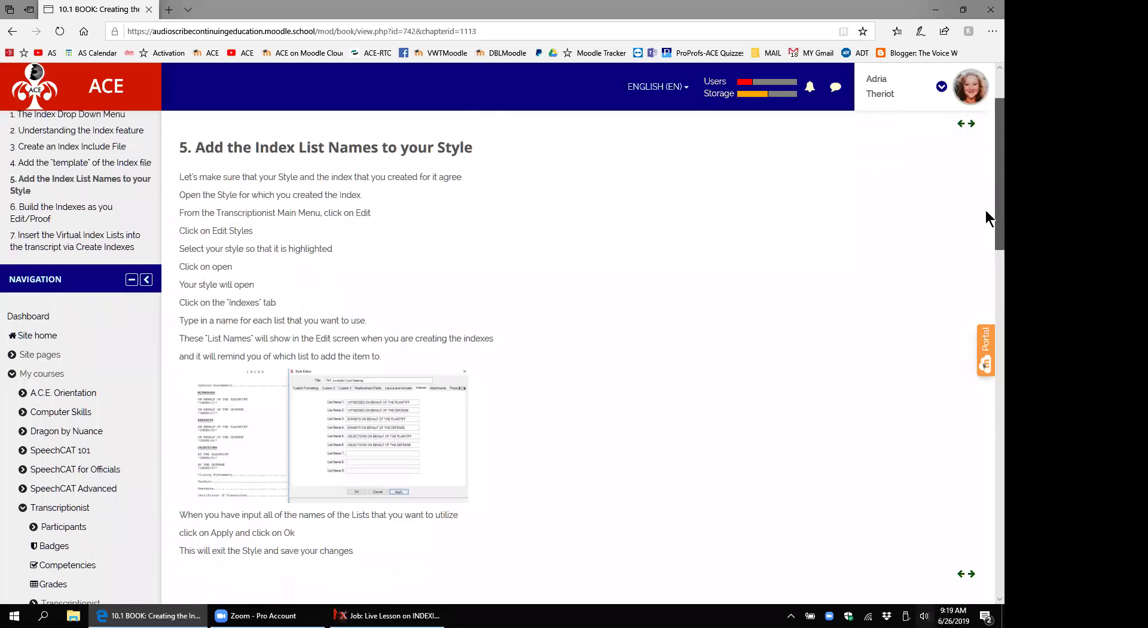
scroll(985, 218, up, 2)
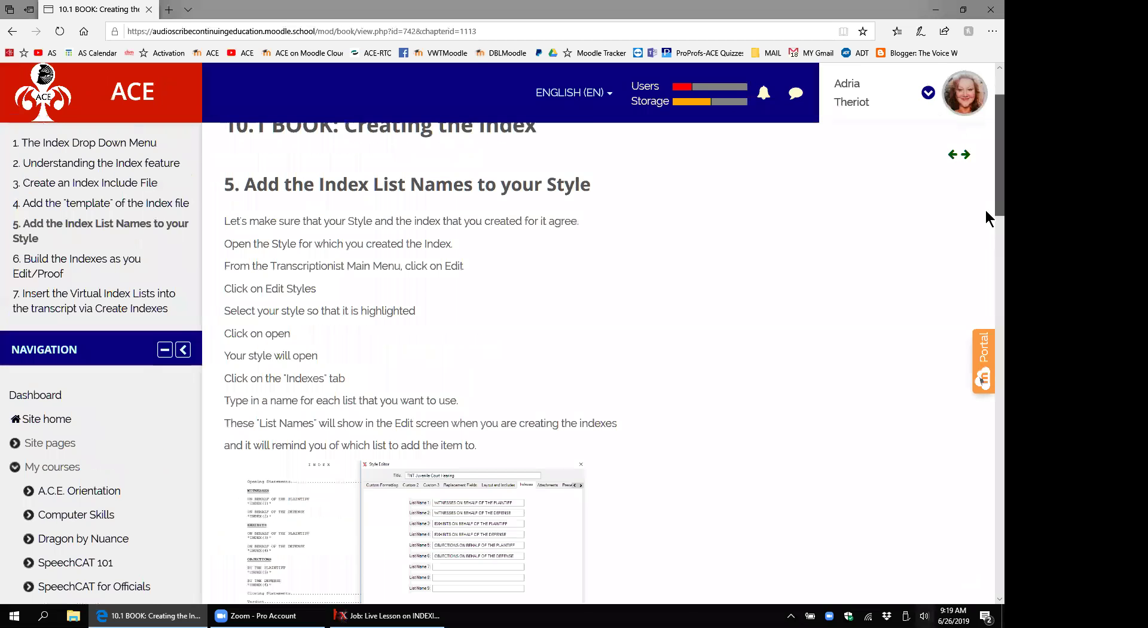
- Enlarge the page, examine the Style Editor illustration of the index list names, and move on to chapter 6 "Build the Indexes as you Edit/Proof"
key(ctrl+plus)
key(ctrl+plus)
key(ctrl+plus)
scroll(988, 257, down, 5)
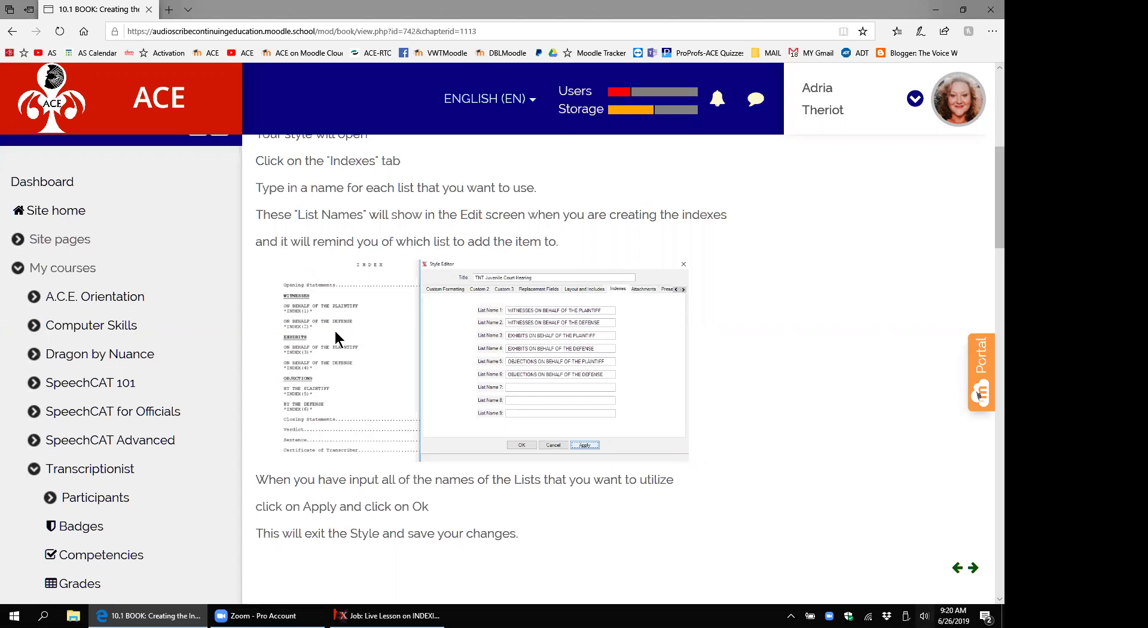
scroll(417, 357, down, 1)
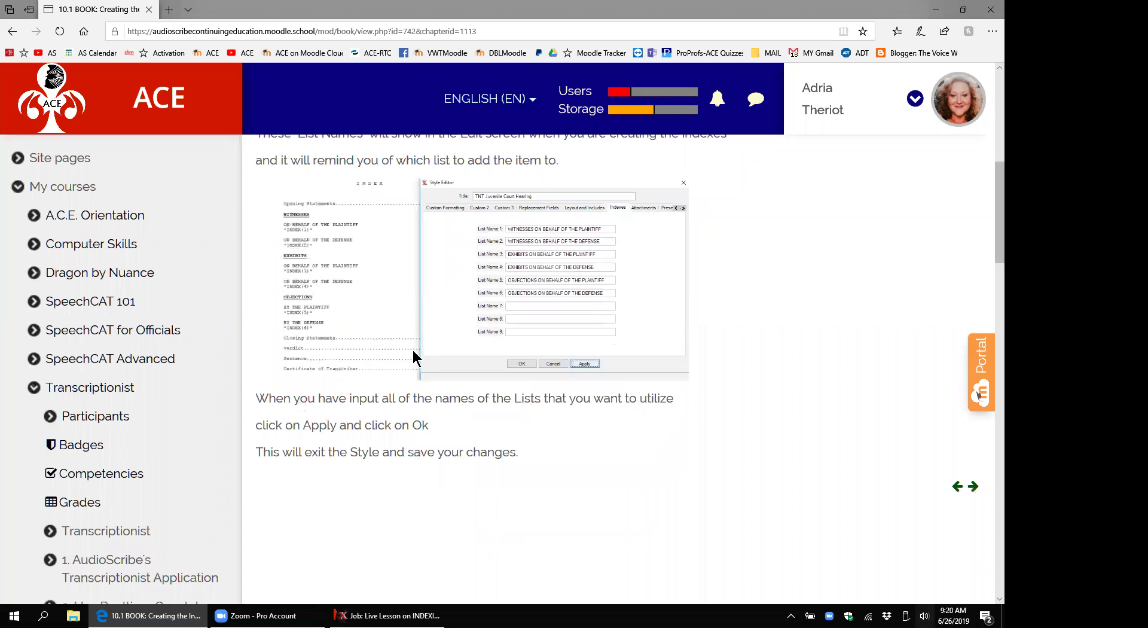
scroll(417, 358, up, 1)
scroll(461, 380, up, 1)
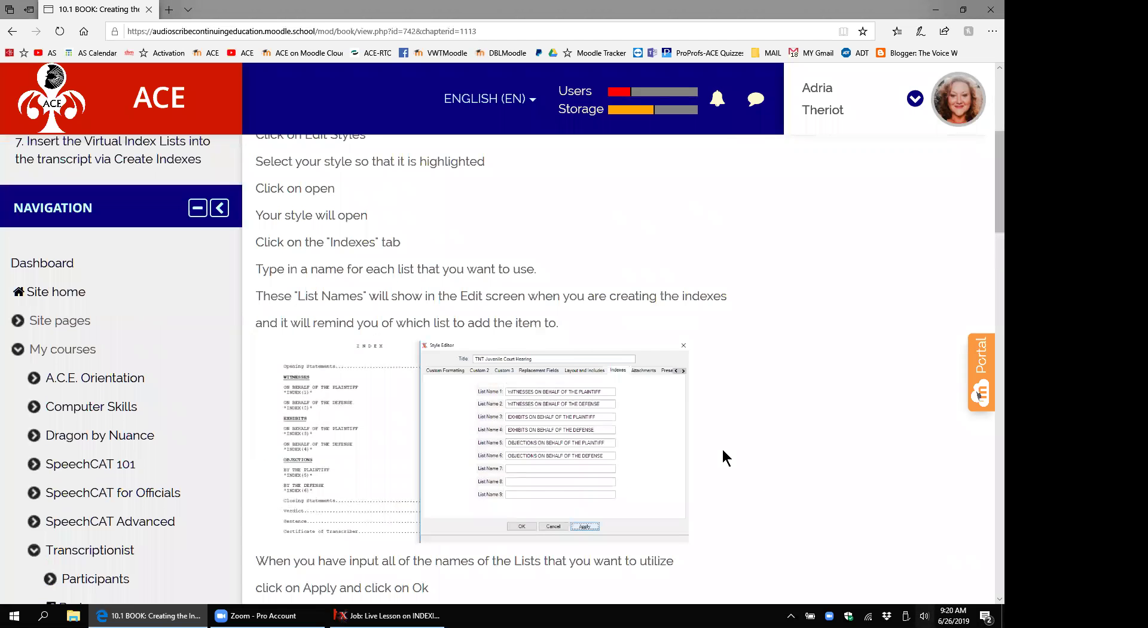
scroll(726, 457, down, 1)
click(973, 567)
- Switch to the Transcriptionist job window and examine the INDEX section from WITNESSES through MISCELLANEOUS and the proceedings that follow it
click(389, 615)
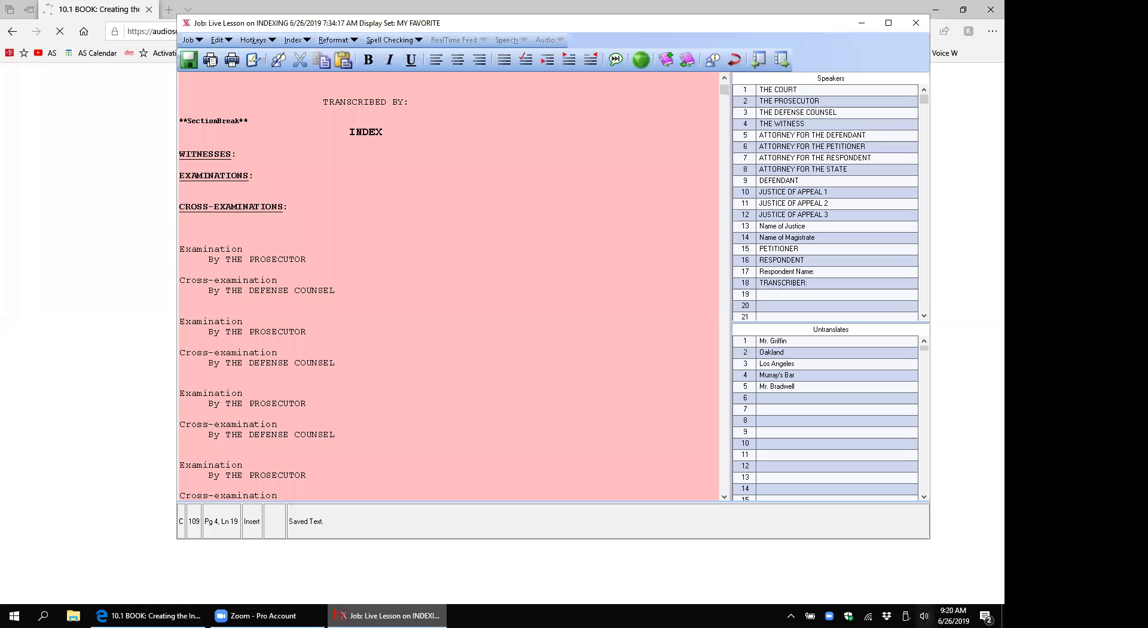
click(399, 284)
scroll(398, 285, down, 7)
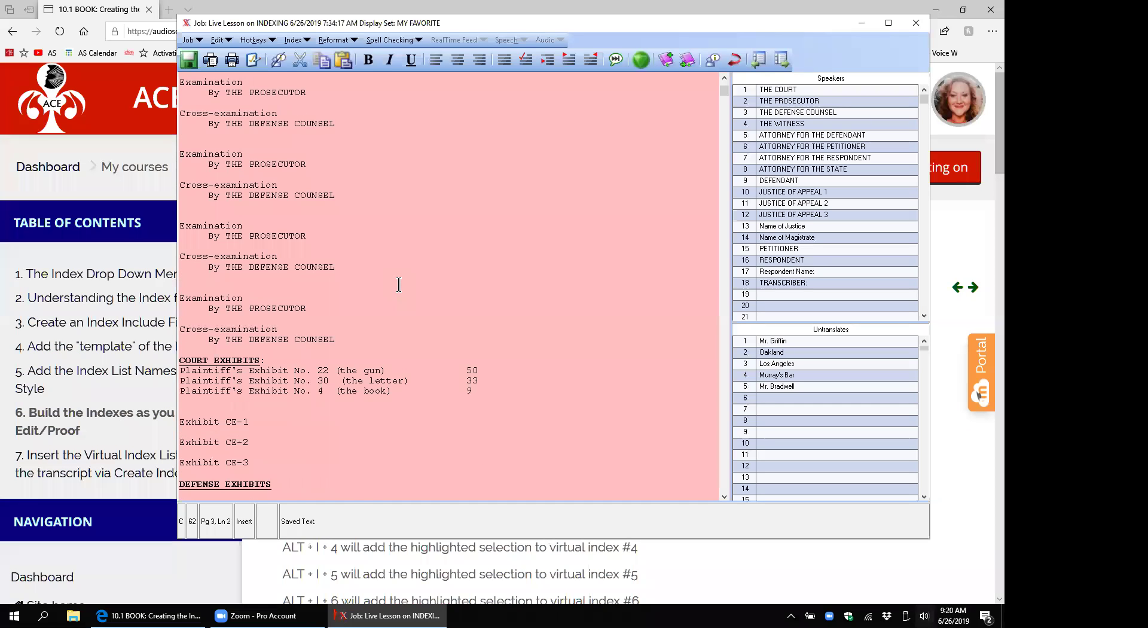
scroll(399, 285, down, 1)
scroll(399, 284, down, 1)
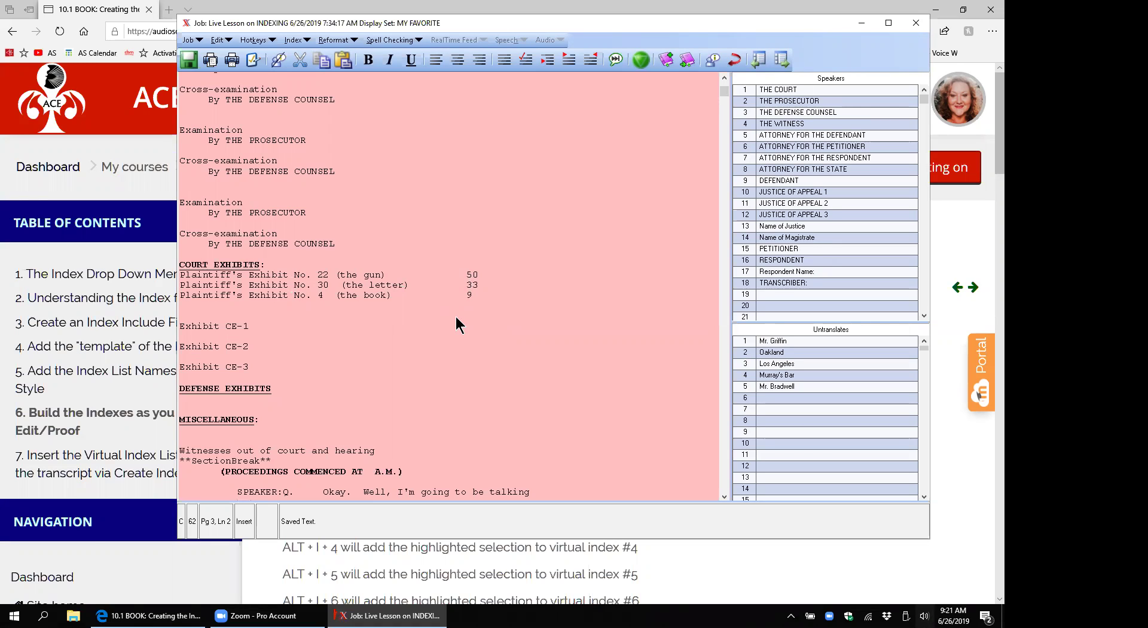
scroll(456, 318, down, 8)
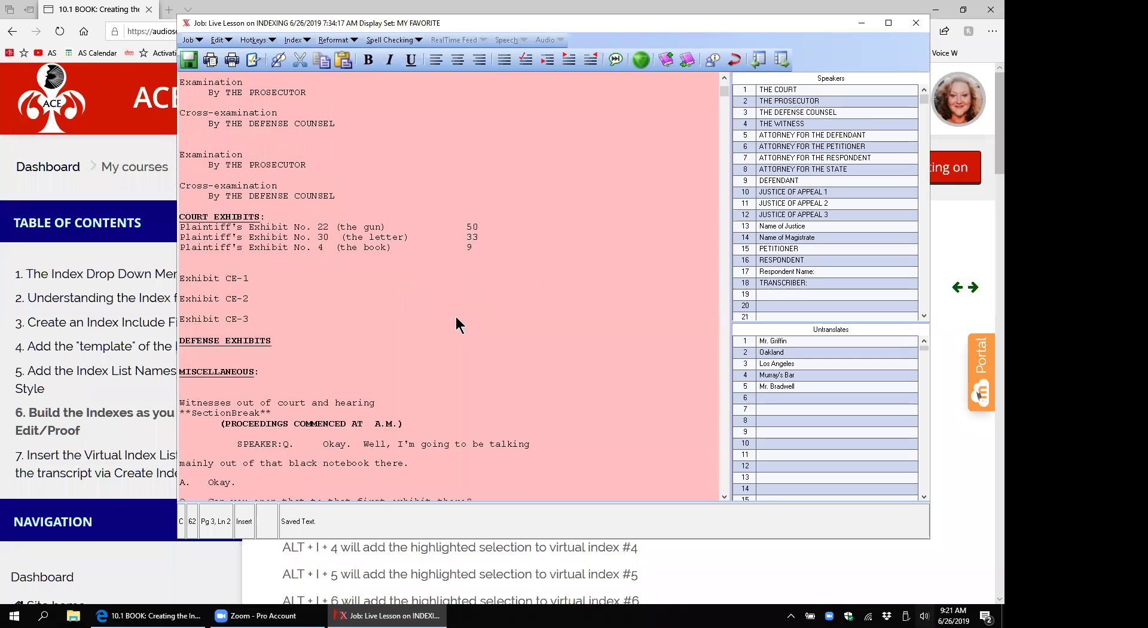
scroll(455, 317, down, 18)
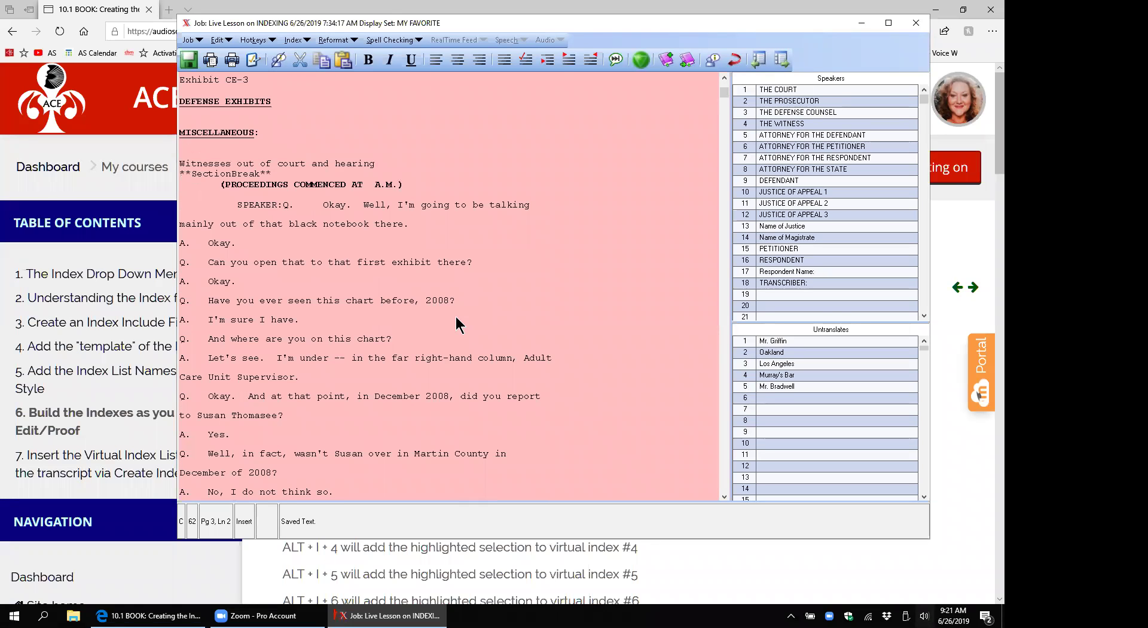
scroll(457, 323, down, 14)
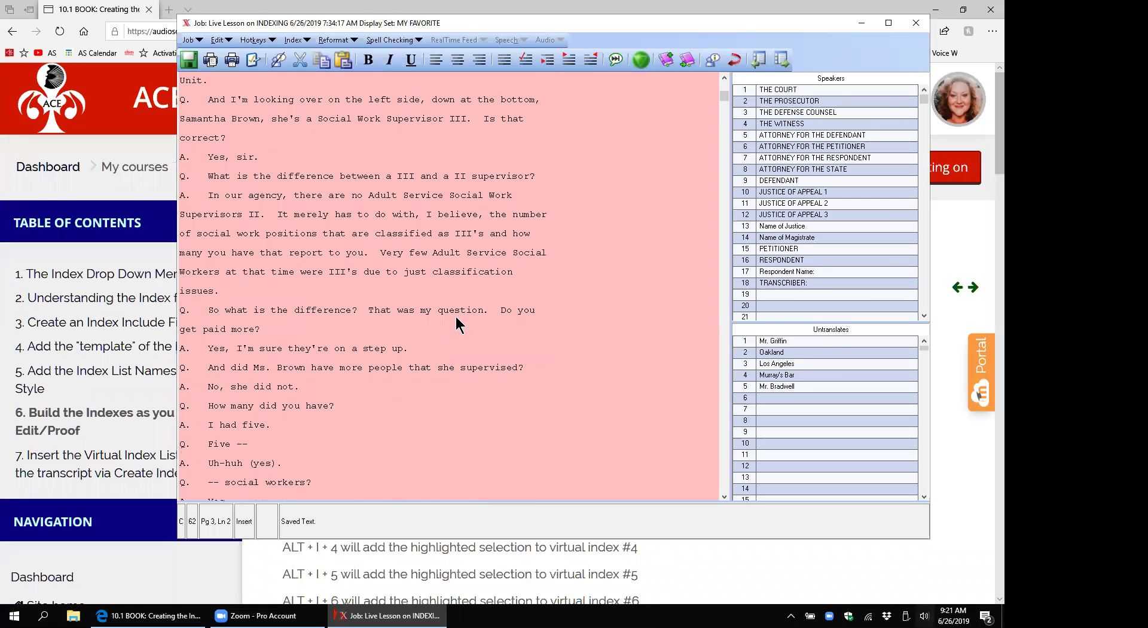
scroll(458, 323, up, 11)
scroll(455, 318, up, 20)
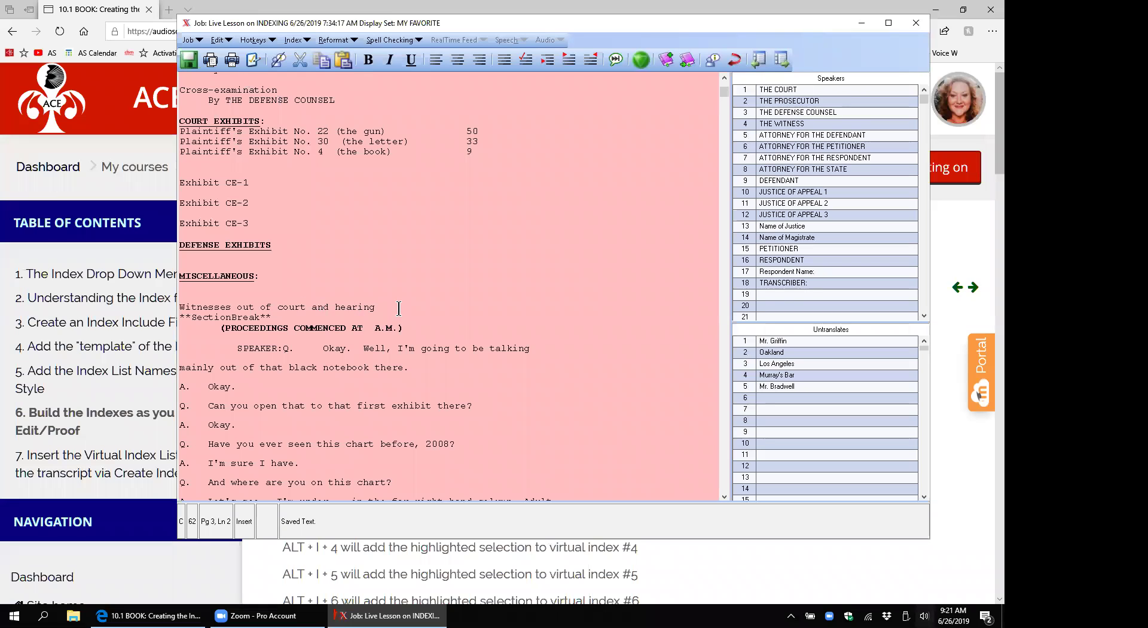
drag(399, 308, 192, 76)
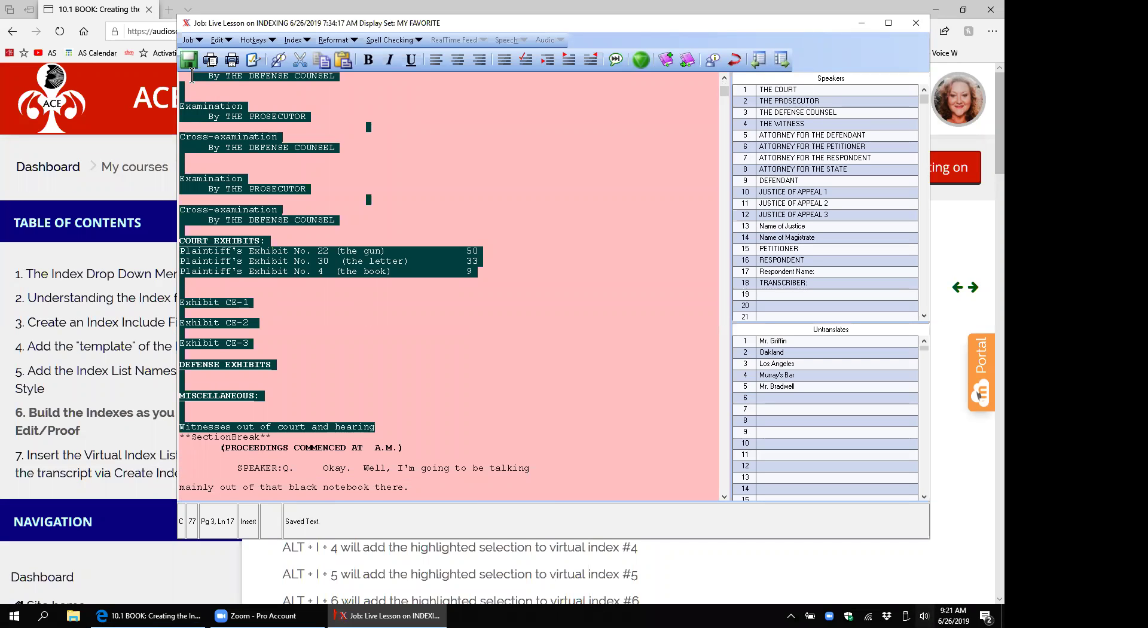
click(276, 322)
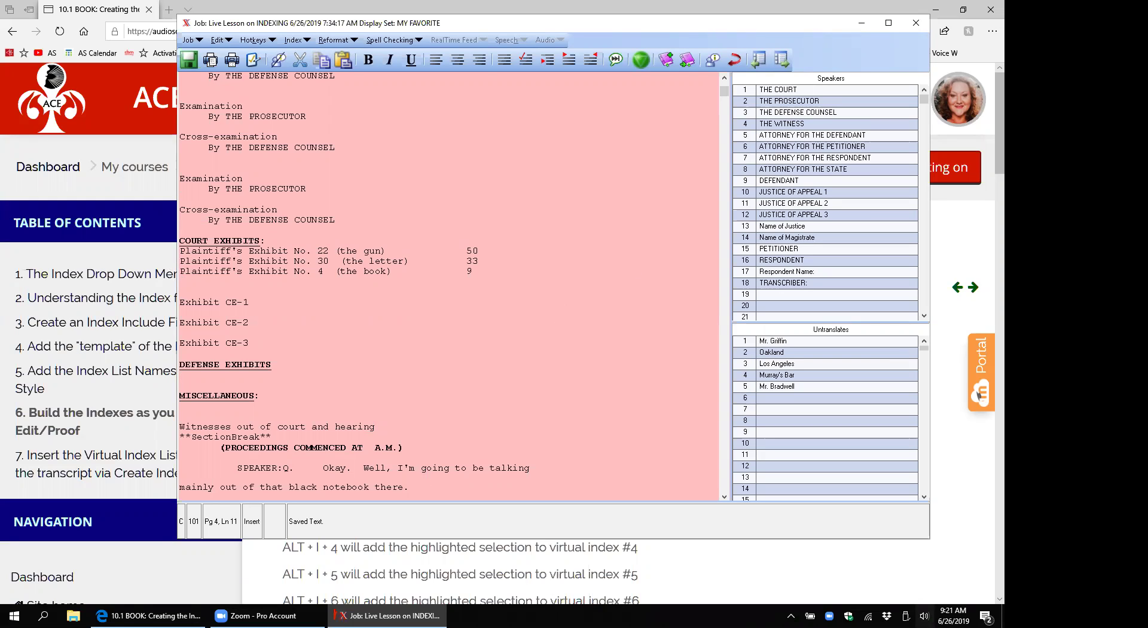
- Return to the start of the transcript and try to refresh the indexes, confirming the operation
click(726, 495)
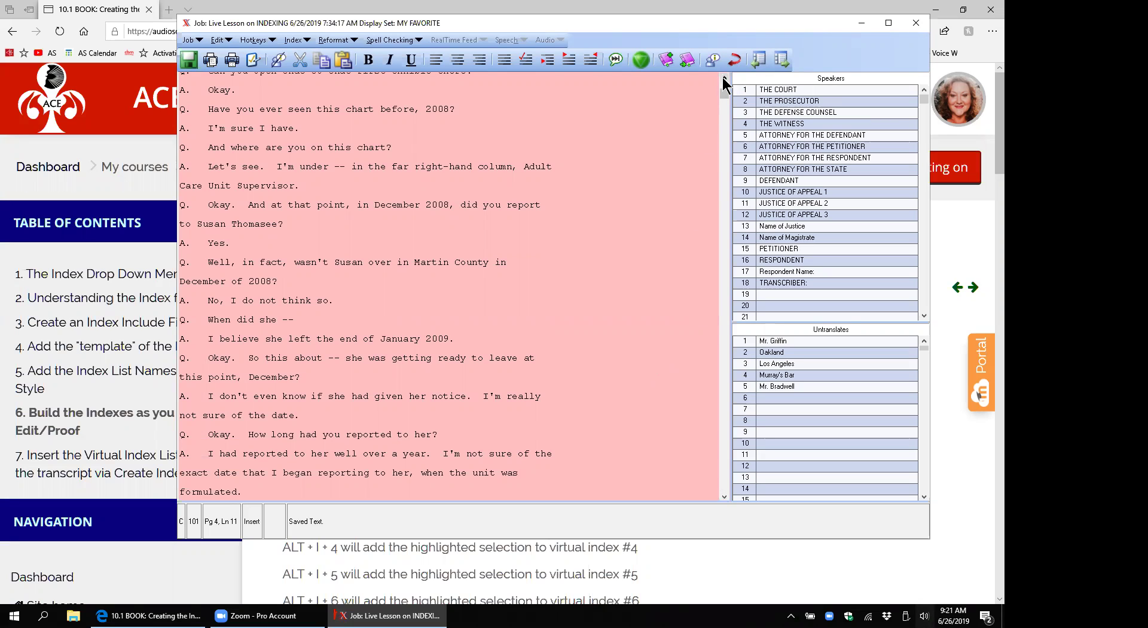
drag(722, 91, 722, 73)
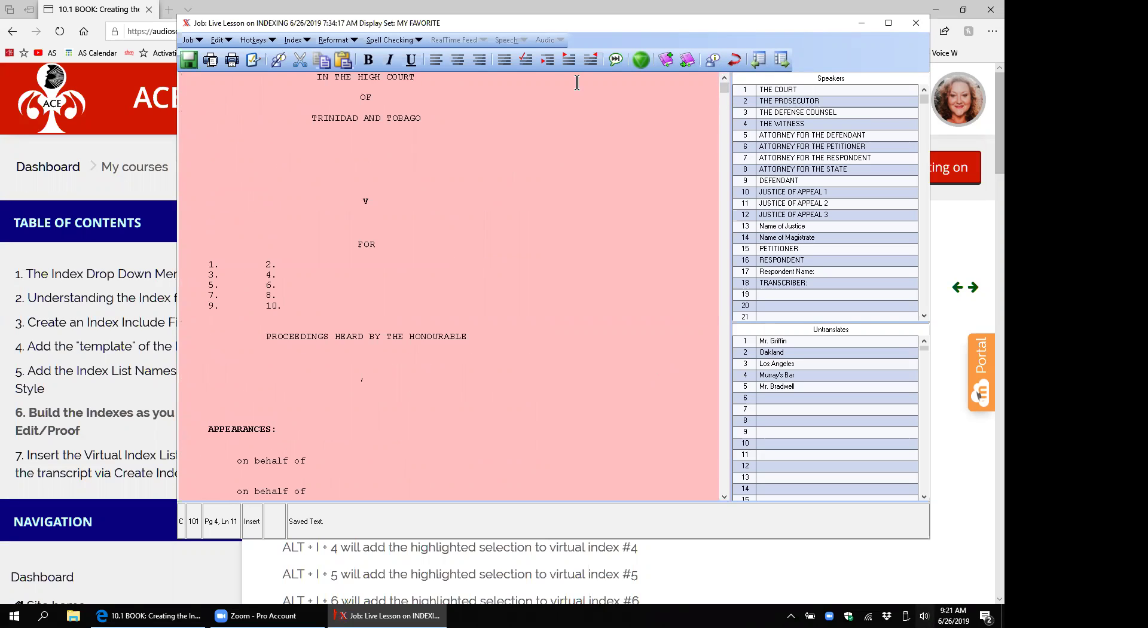
click(296, 40)
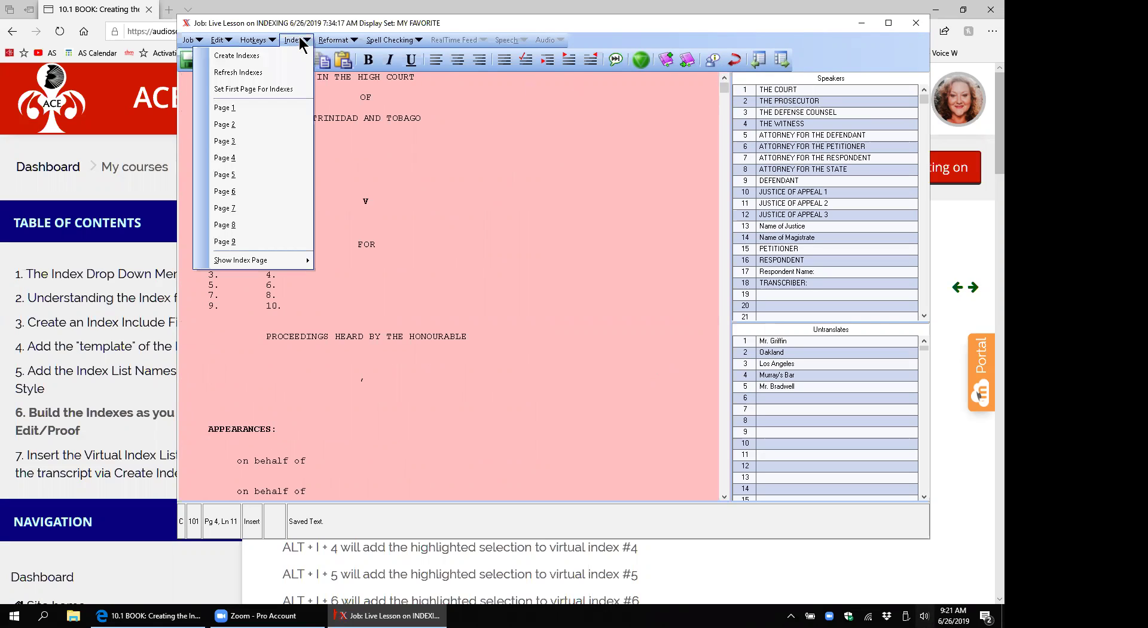
click(264, 70)
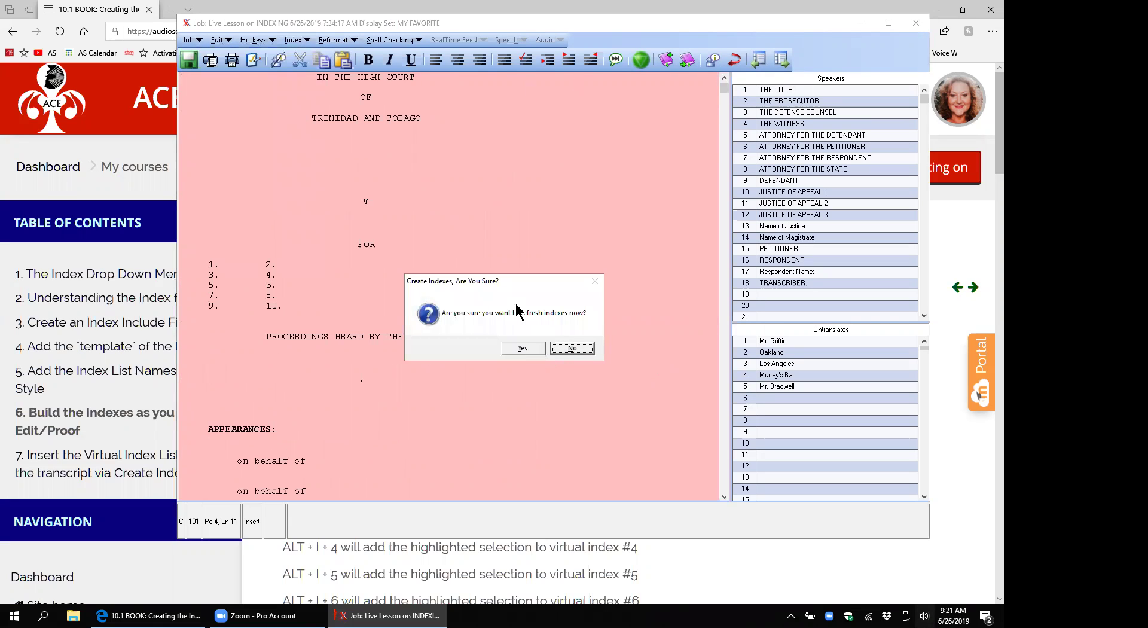
click(524, 349)
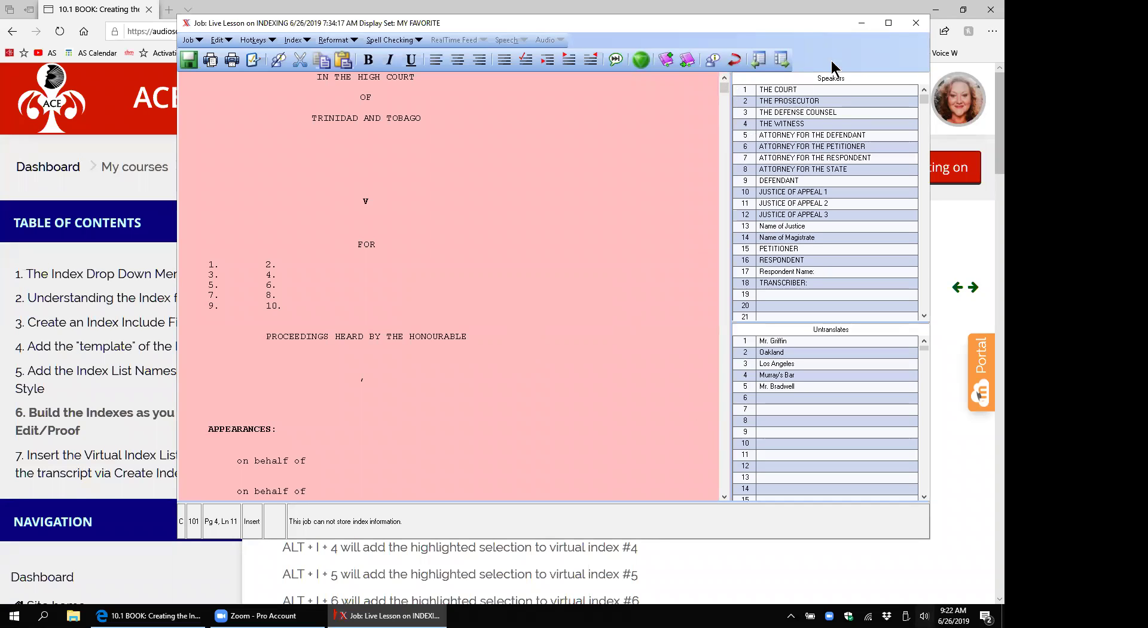
click(925, 27)
right_click(541, 616)
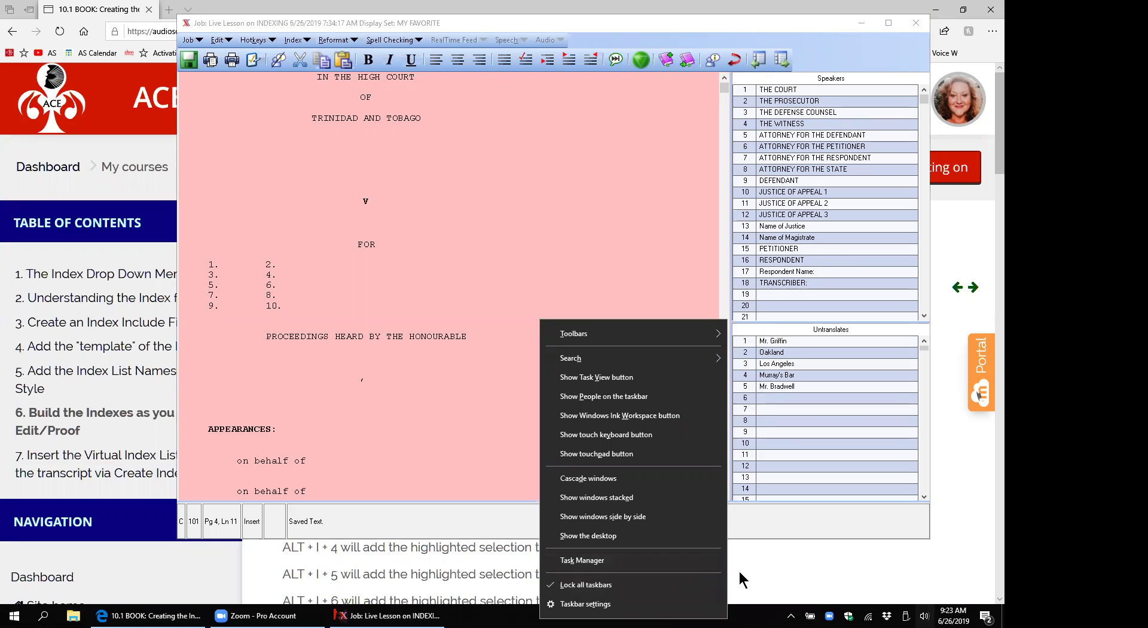
click(761, 561)
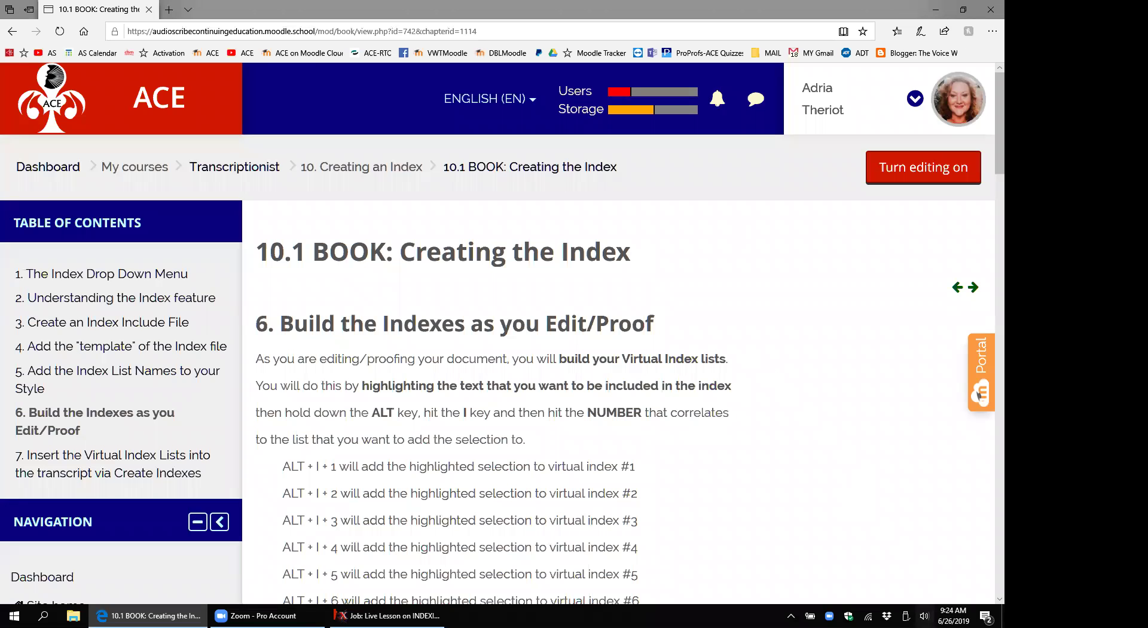
- Minimize the Edge window, close the "Live Lesson on INDEXING" job, and exit Transcriptionist
click(932, 10)
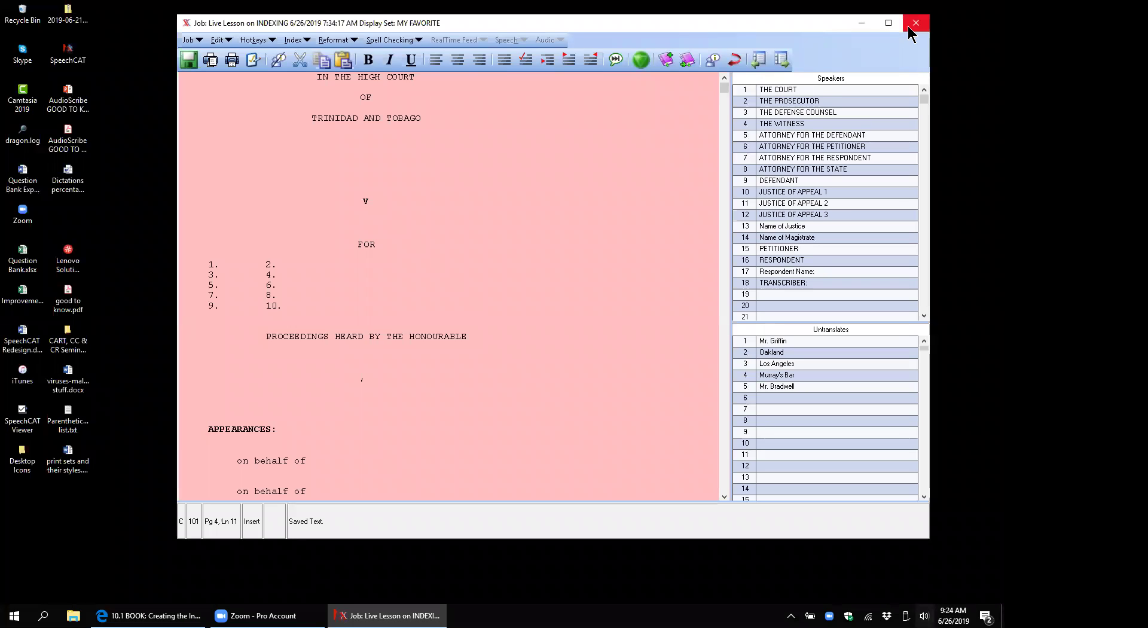
click(910, 31)
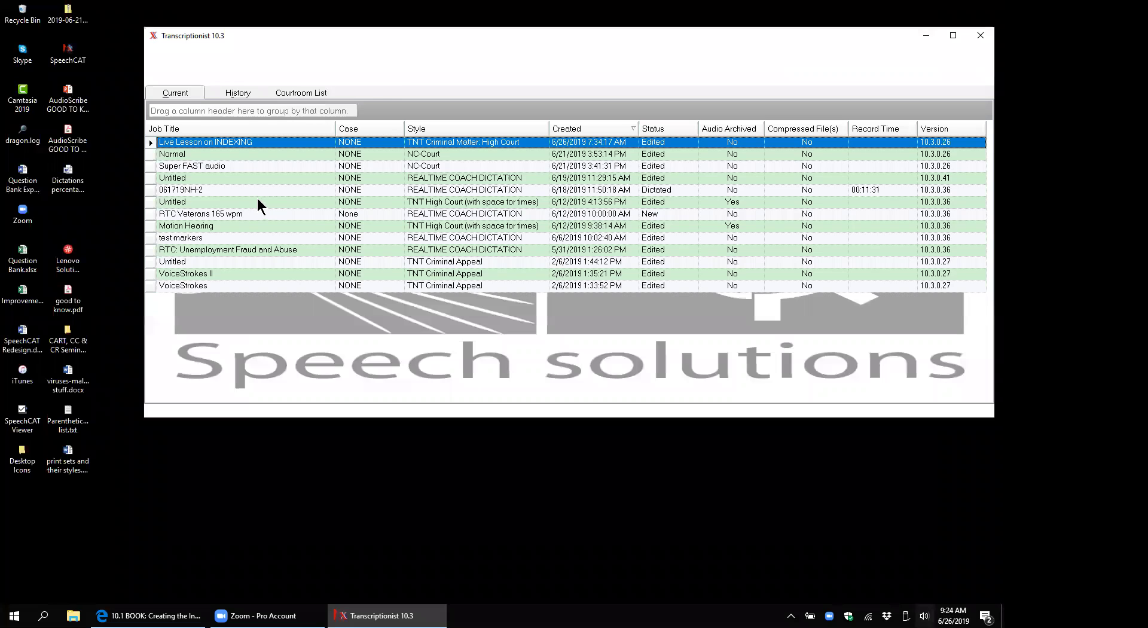
click(980, 35)
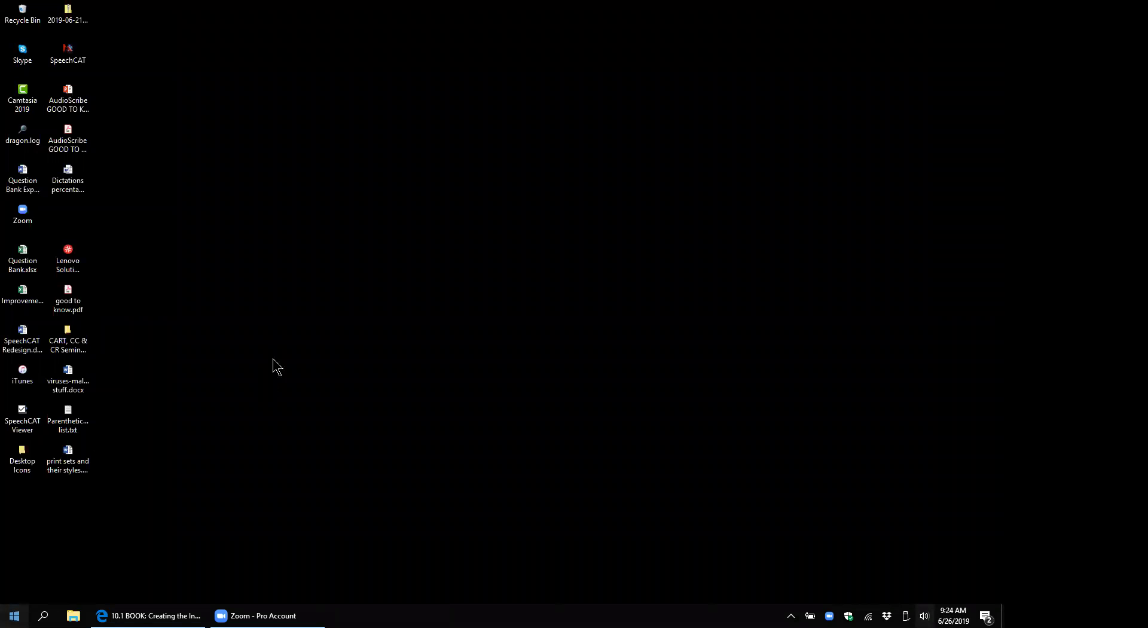
- Start Dragon and open the non-backup Mask SBP3 user profile that uses the General - Large vocabulary
key(super)
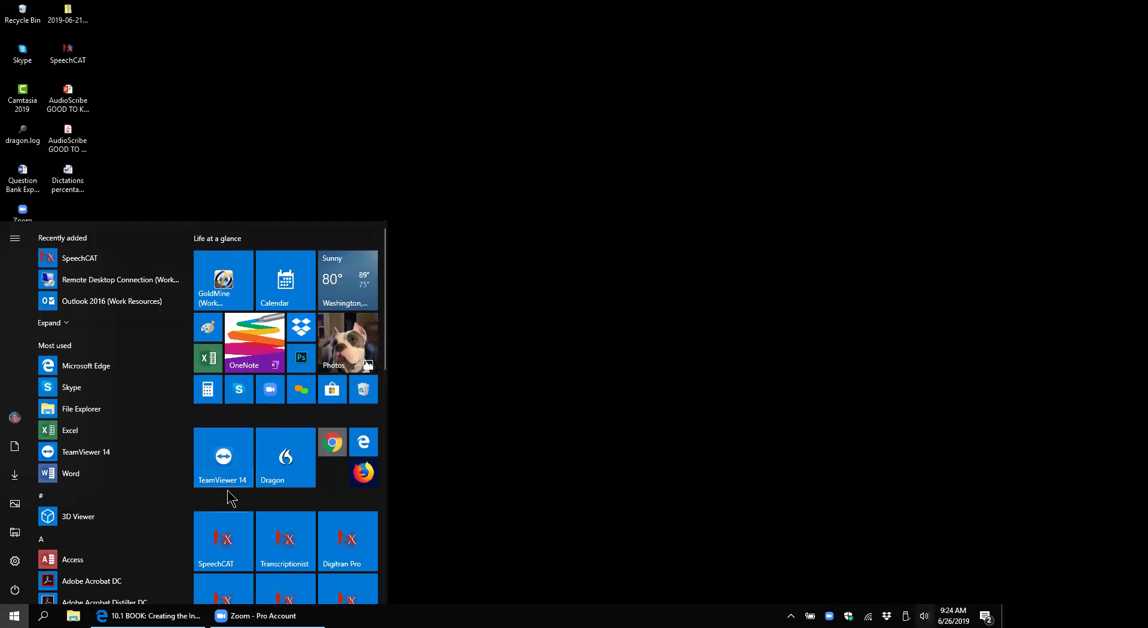
click(271, 447)
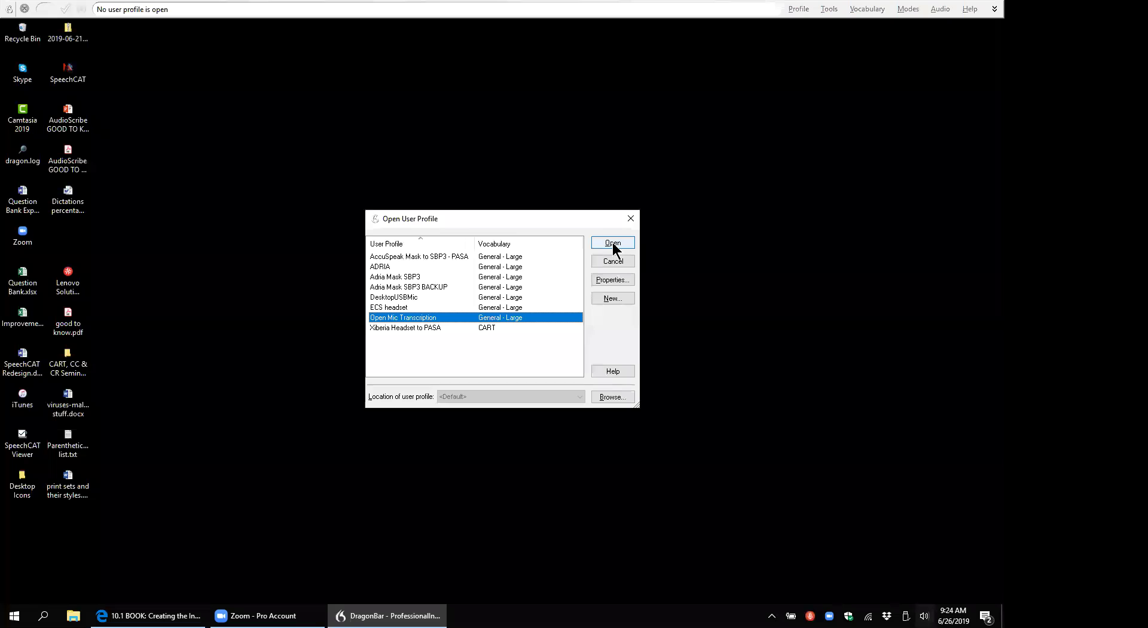
click(399, 276)
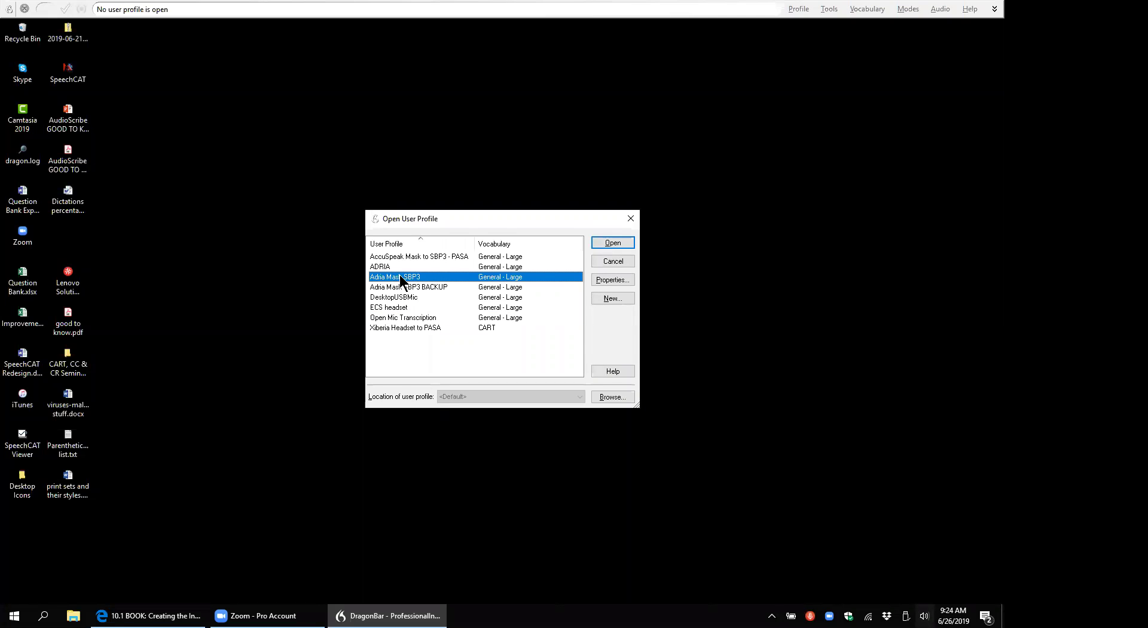
click(599, 242)
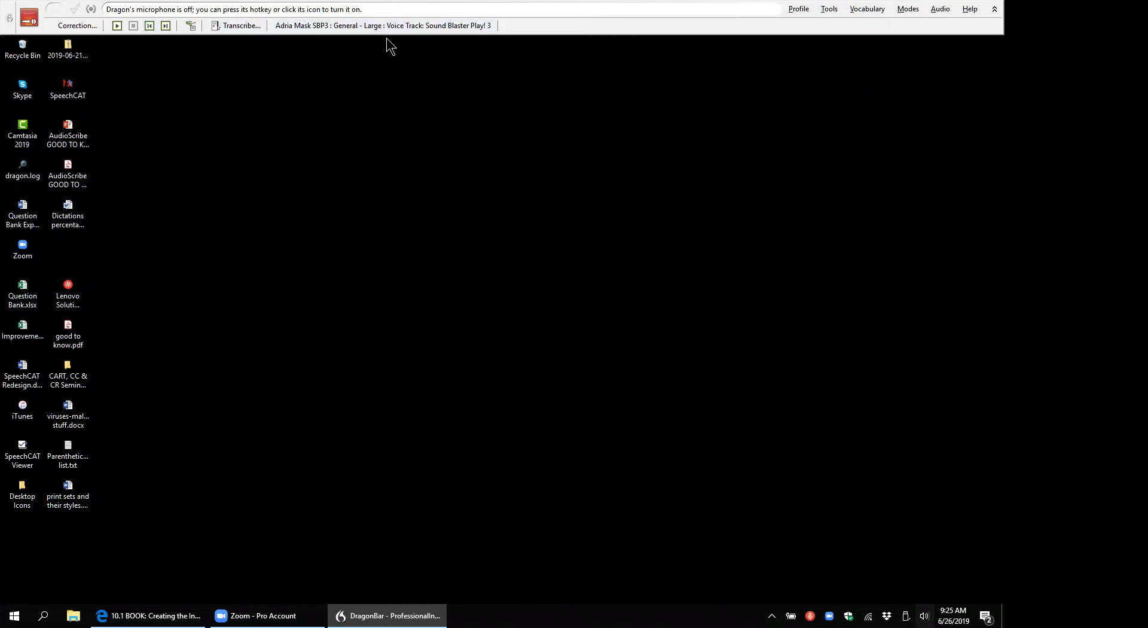
- Launch Accuracy Tuning, try to run the language model optimization, and close the Acoustic and Language Model Optimizer
click(868, 11)
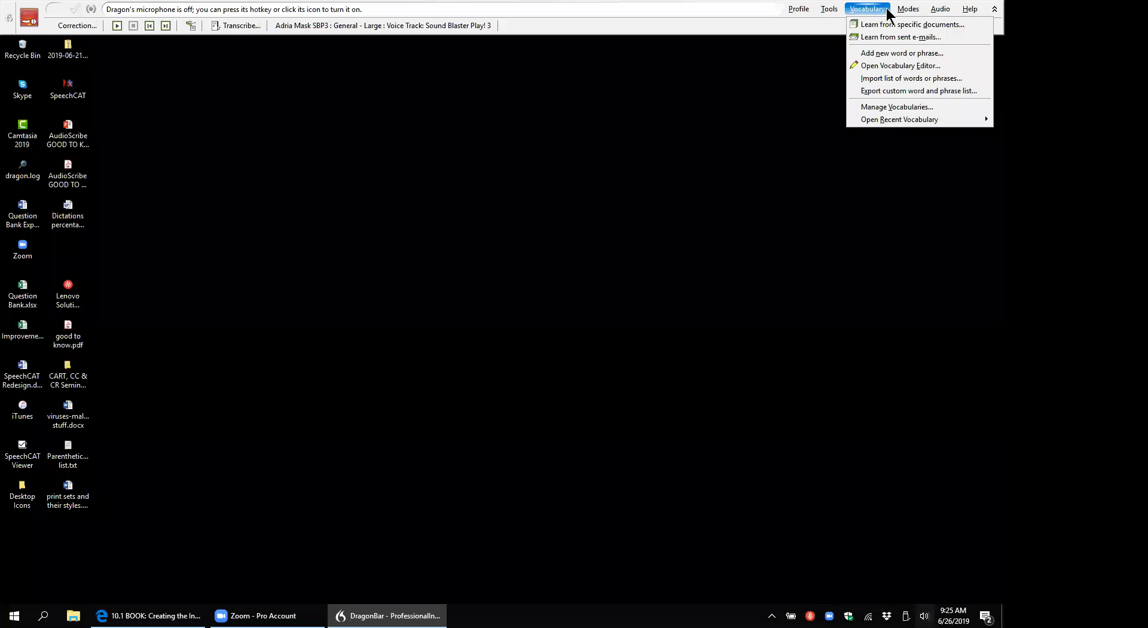
mouse_move(904, 12)
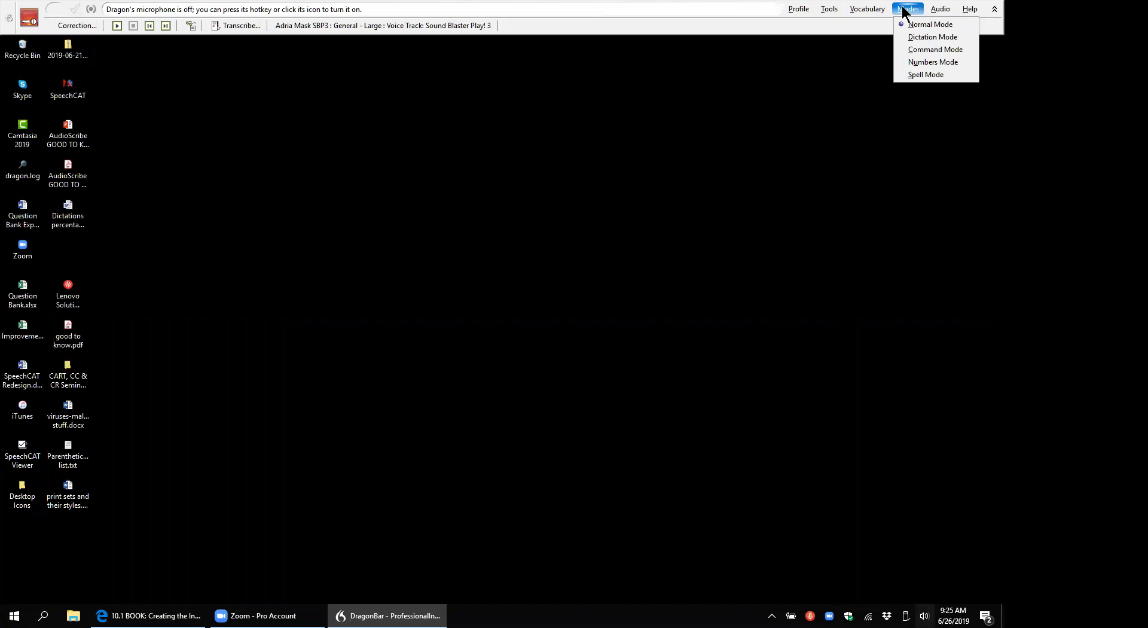
click(911, 37)
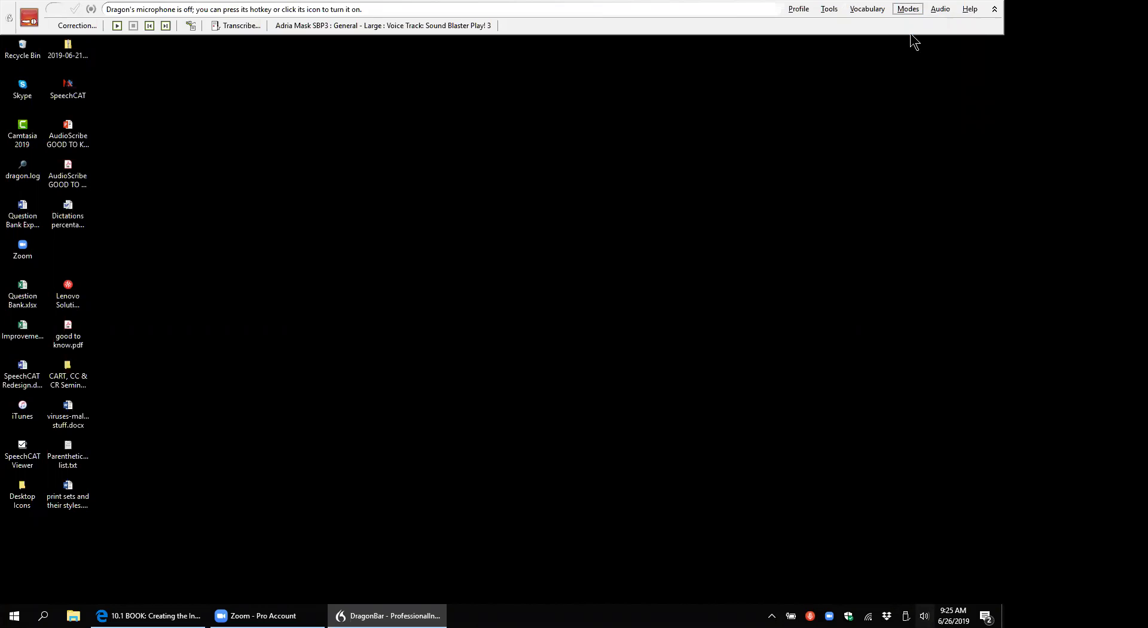
click(941, 10)
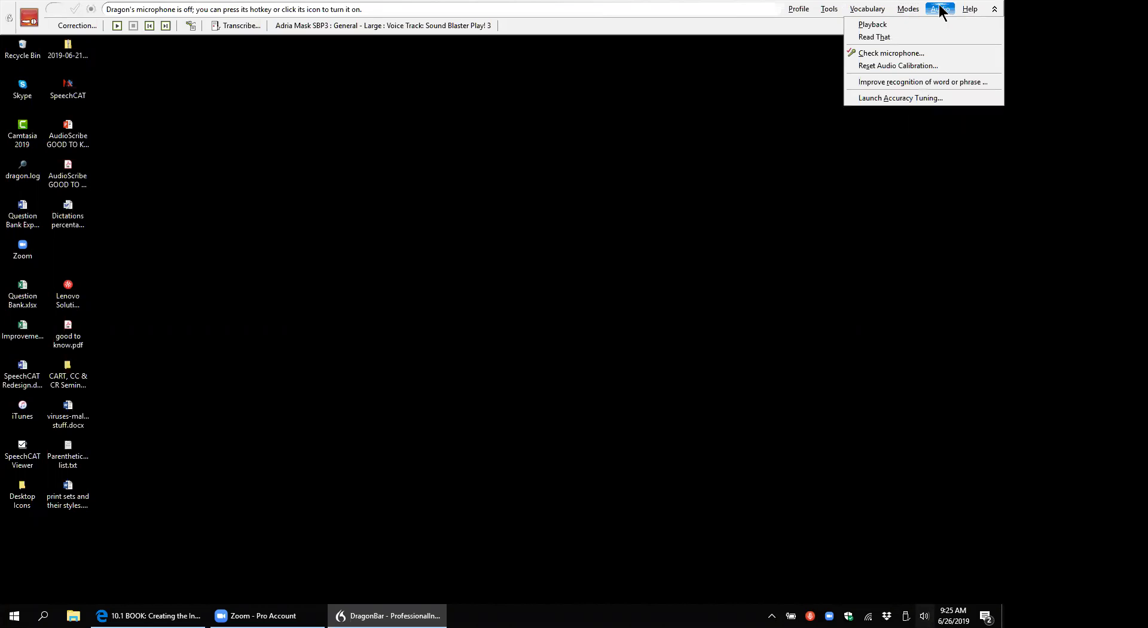
click(911, 98)
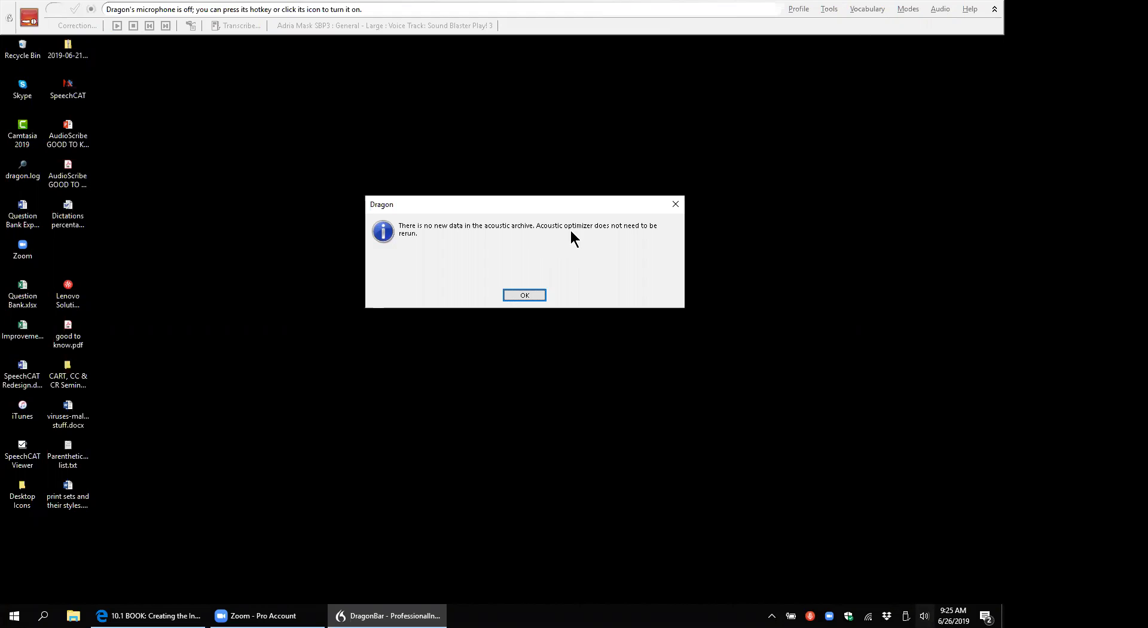
click(522, 296)
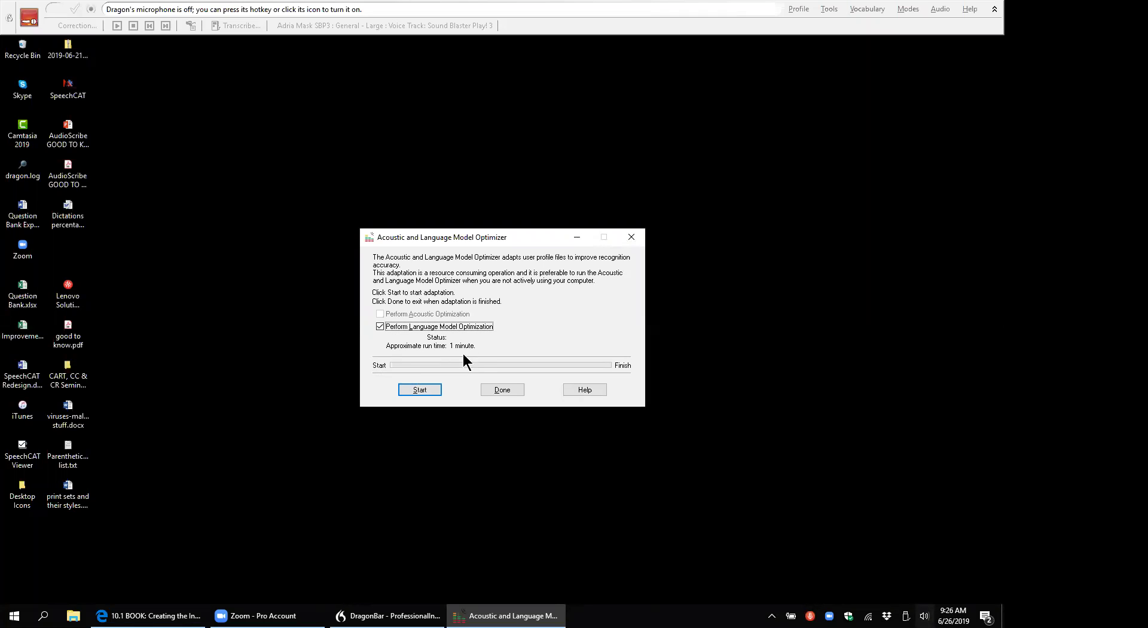
click(427, 390)
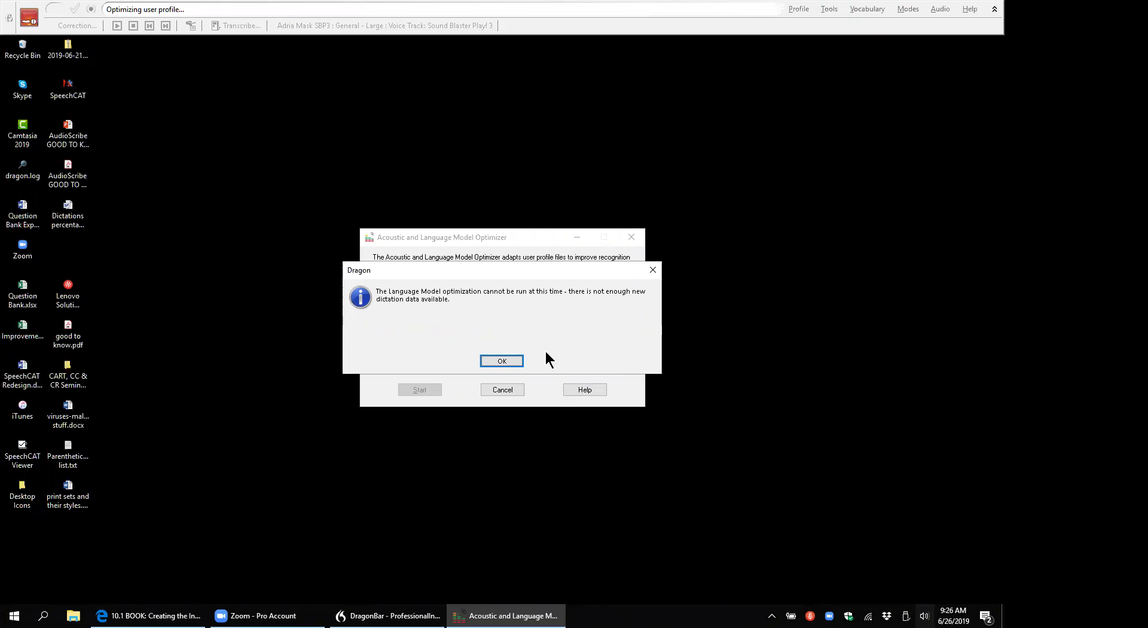
click(496, 360)
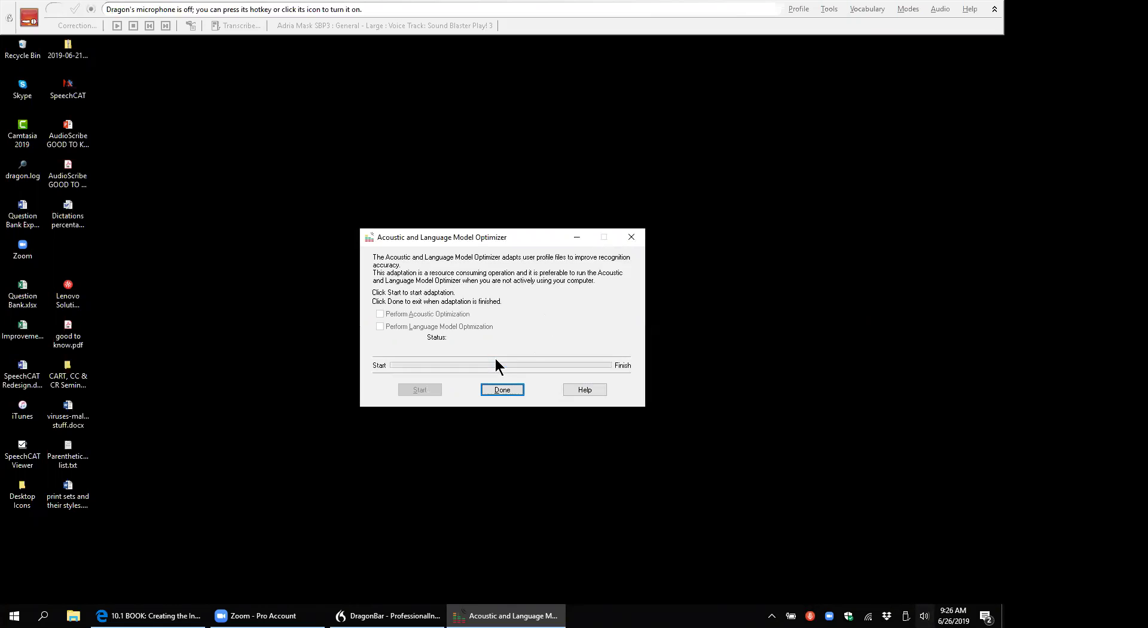
click(509, 389)
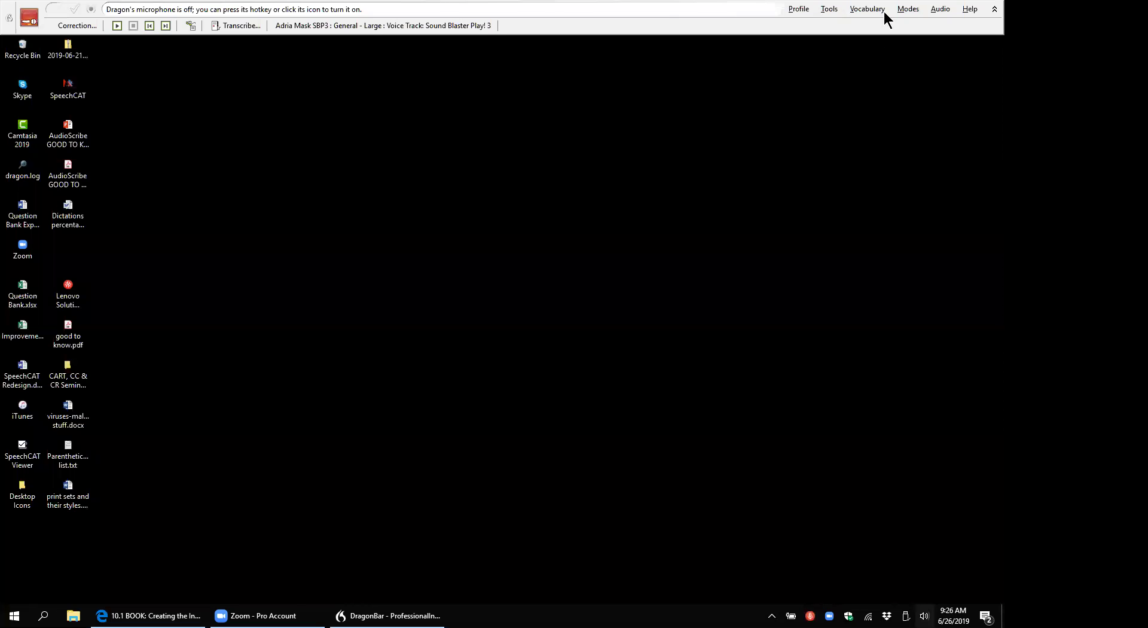
- Open Dragon's Options and review the settings from Correction and Commands through Playback/Text-to-speech and Miscellaneous
click(867, 9)
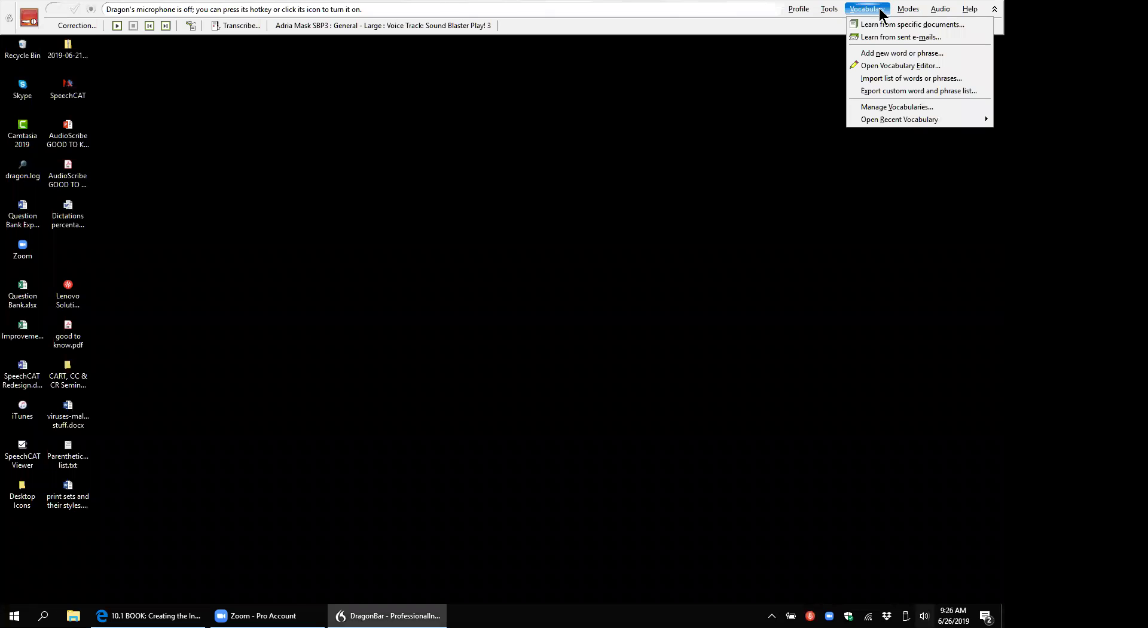
mouse_move(840, 17)
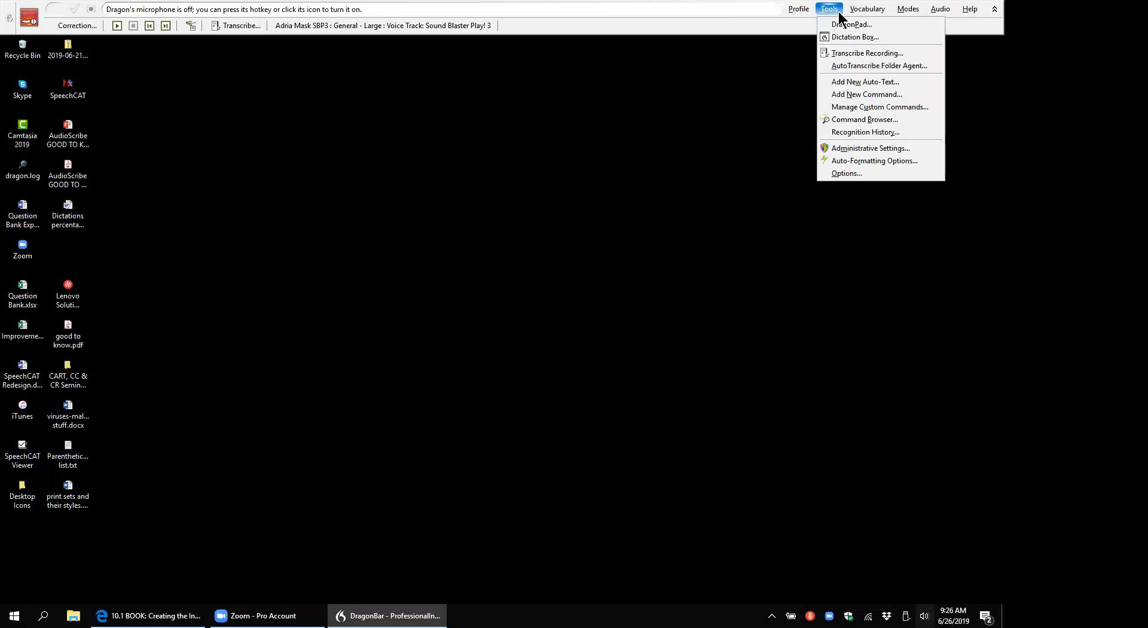
click(849, 174)
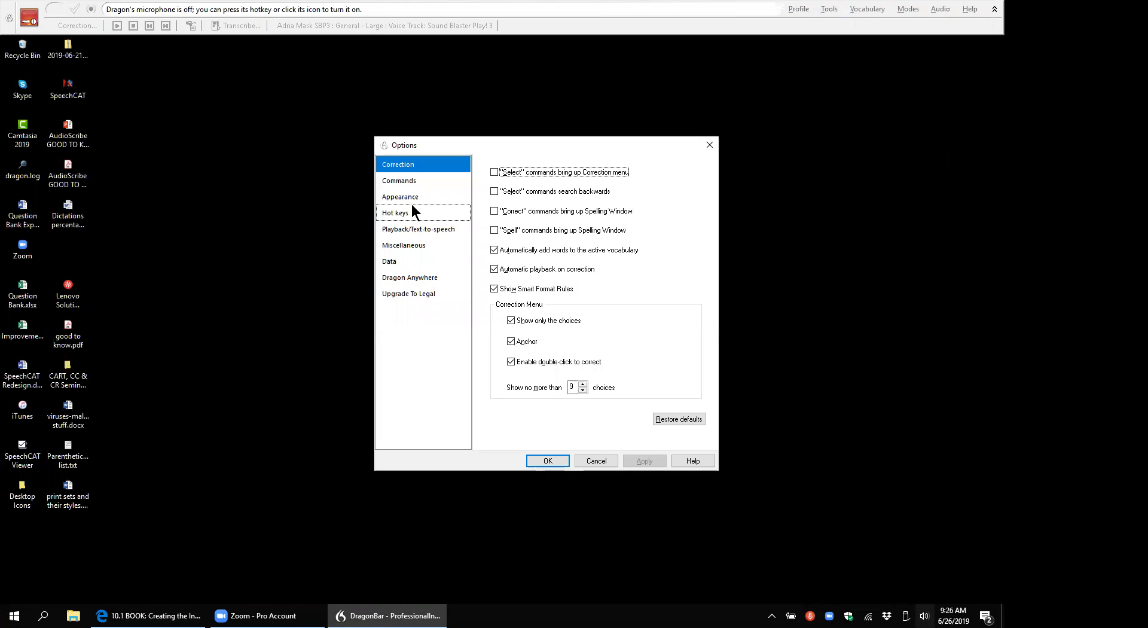
click(399, 181)
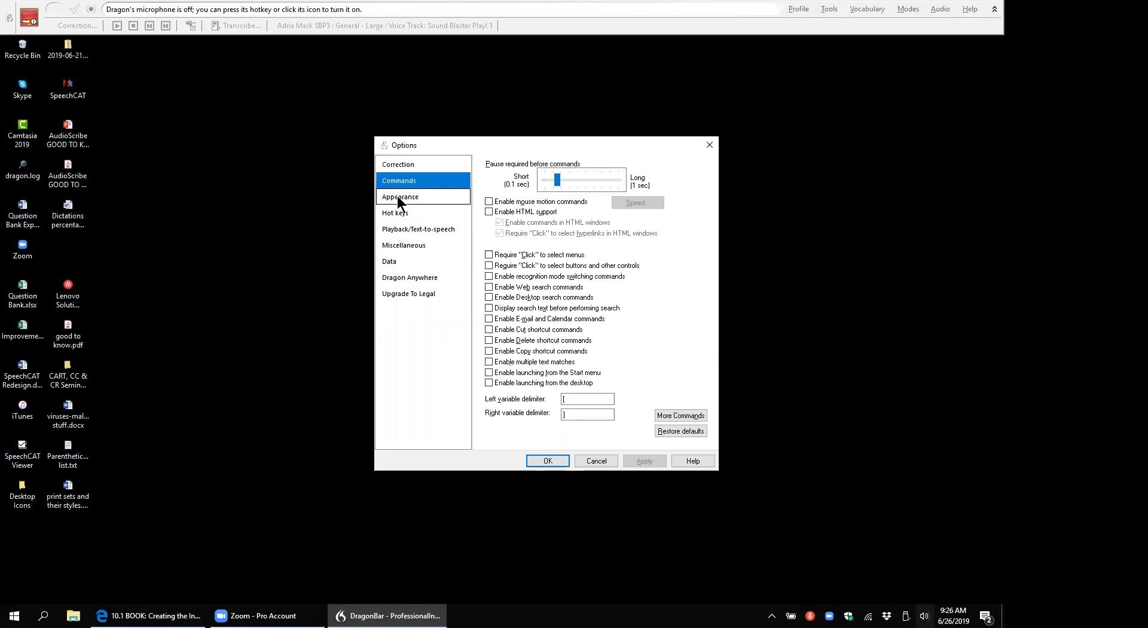
click(397, 197)
click(397, 213)
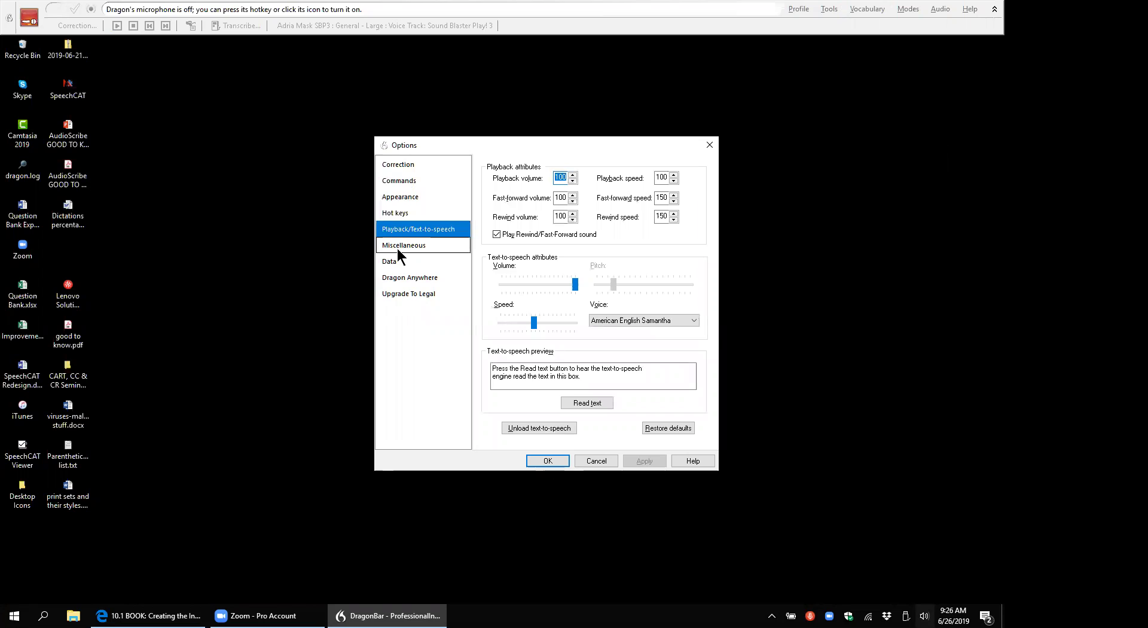
click(399, 246)
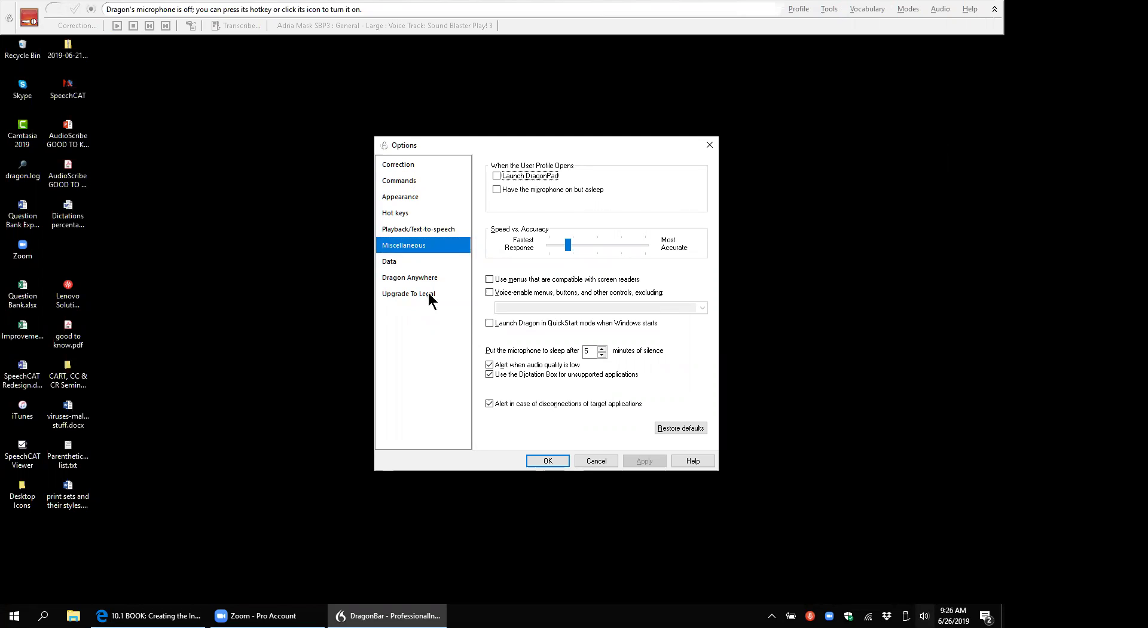
- Examine the Data options, including the accuracy tuning setting, and open and close their advanced settings
click(391, 263)
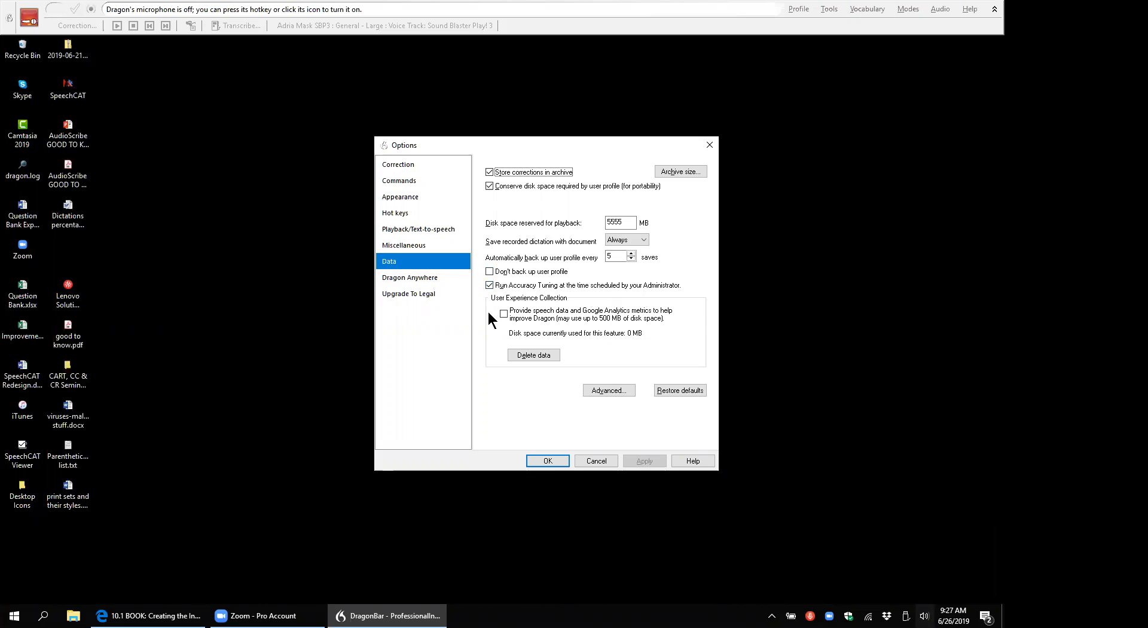
click(604, 389)
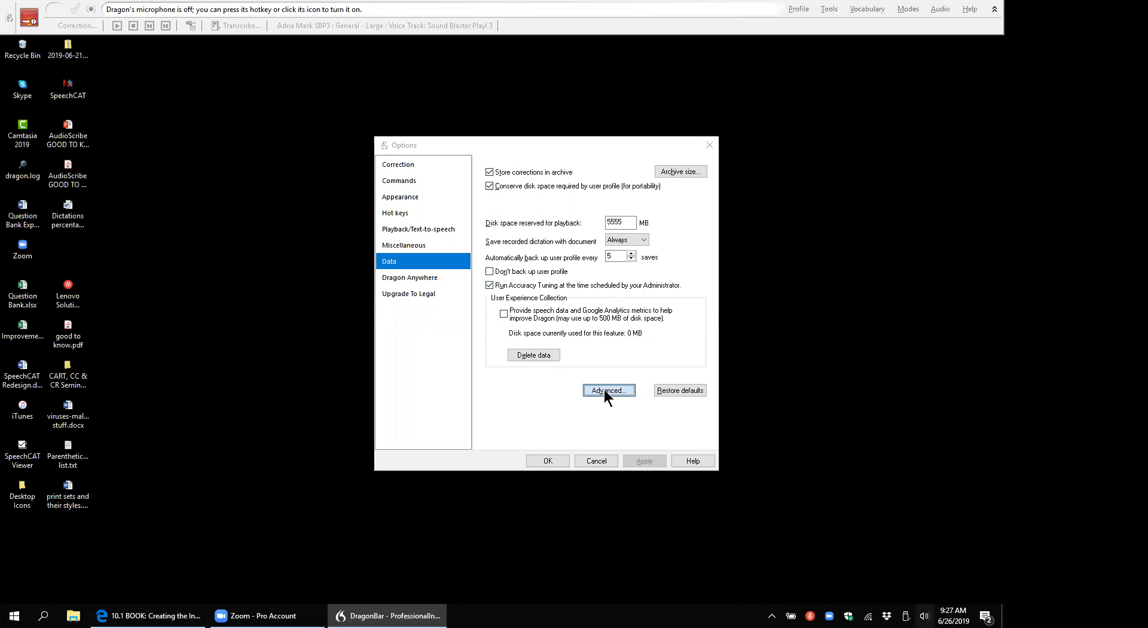
click(458, 257)
click(486, 366)
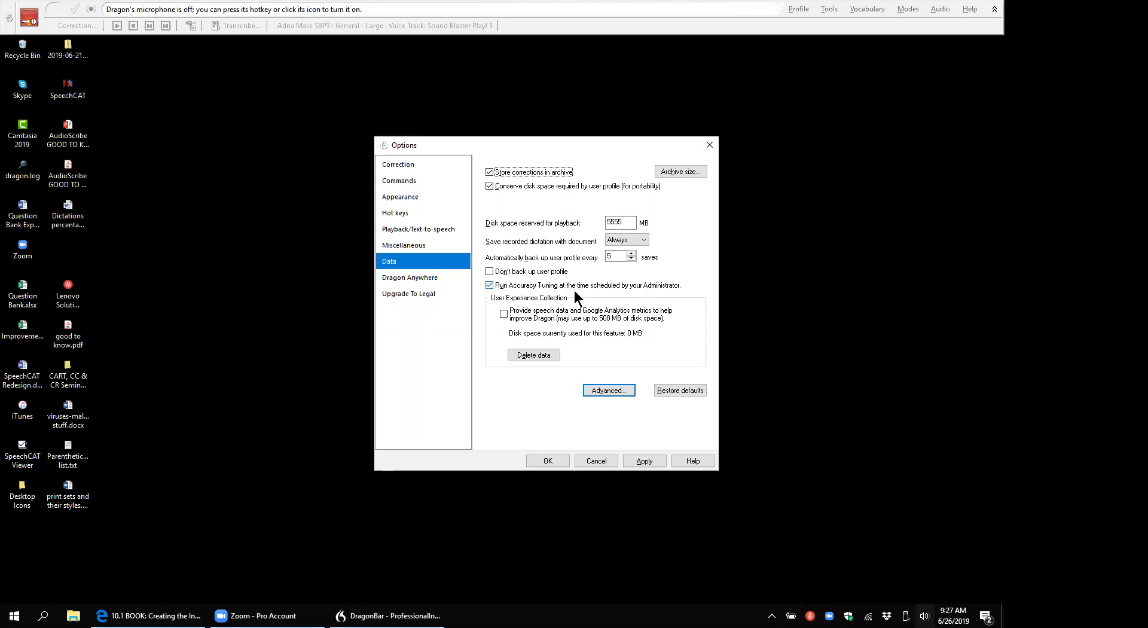
- Apply the Dragon options, close the Options dialog, and exit Dragon
click(645, 462)
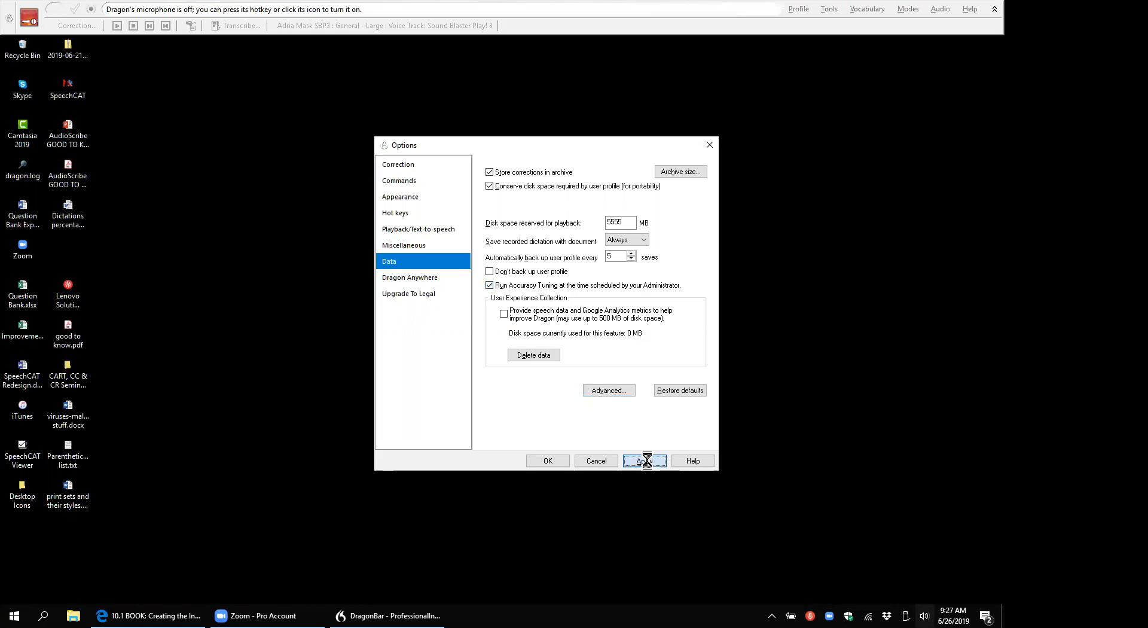
click(547, 461)
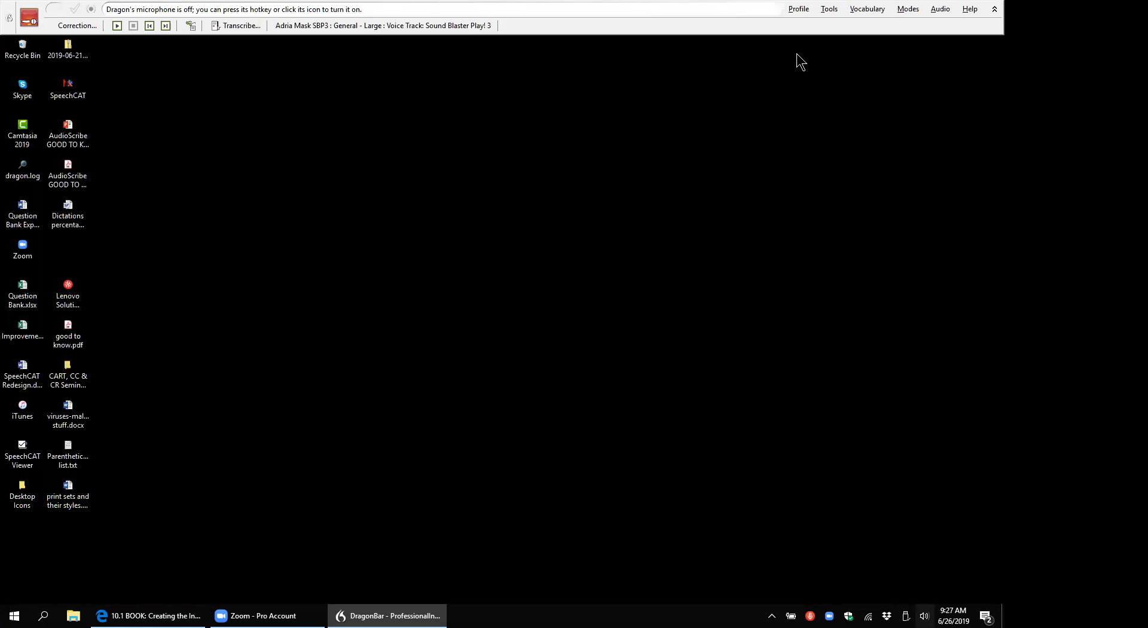
click(796, 8)
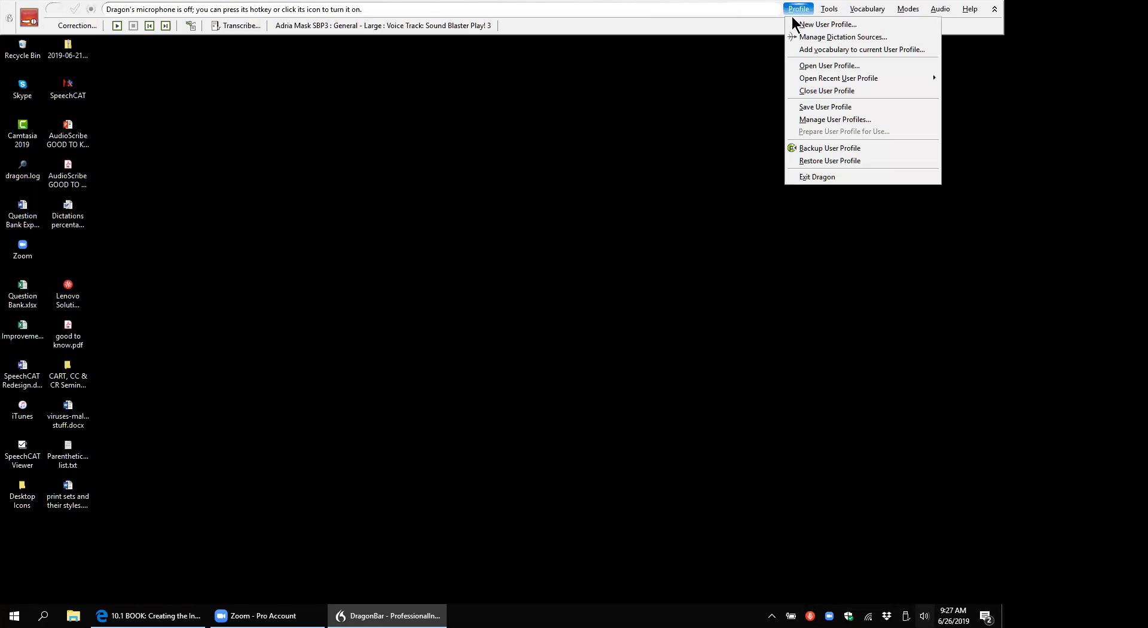
click(818, 177)
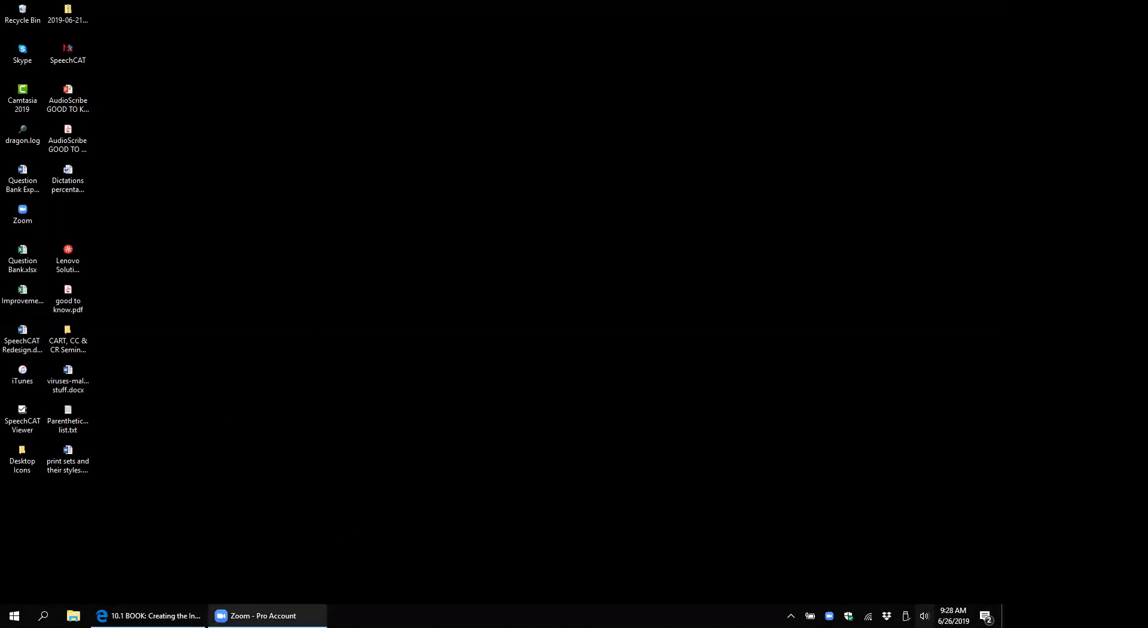
- Switch to Edge and open the video list of the AudioScribe Continuing Education Live Lessons channel on YouTube
mouse_move(166, 614)
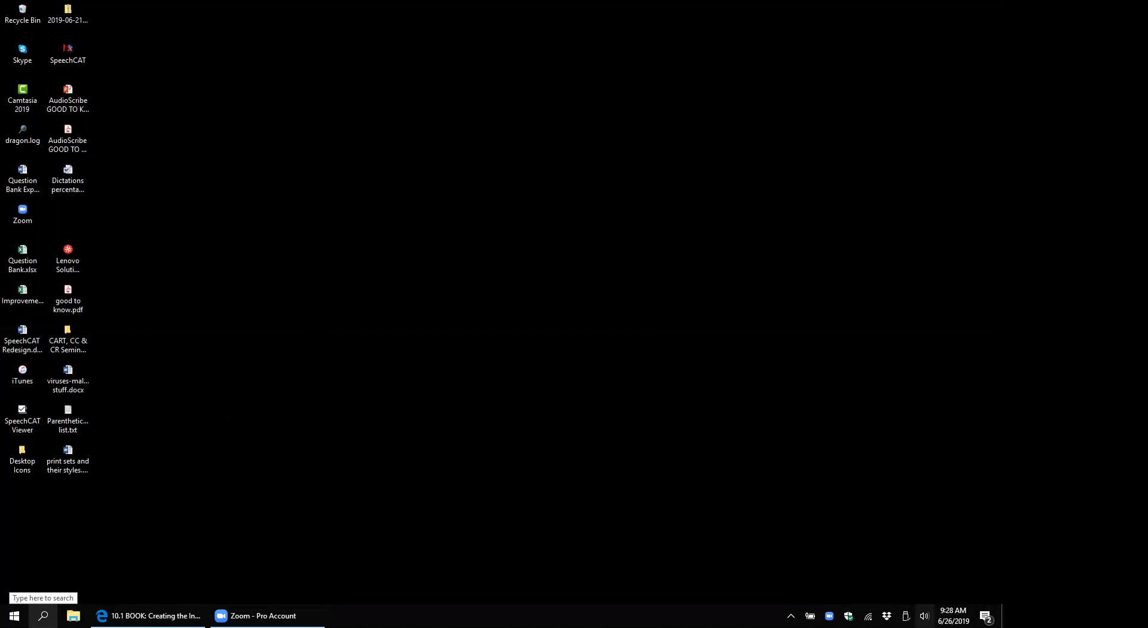
click(149, 615)
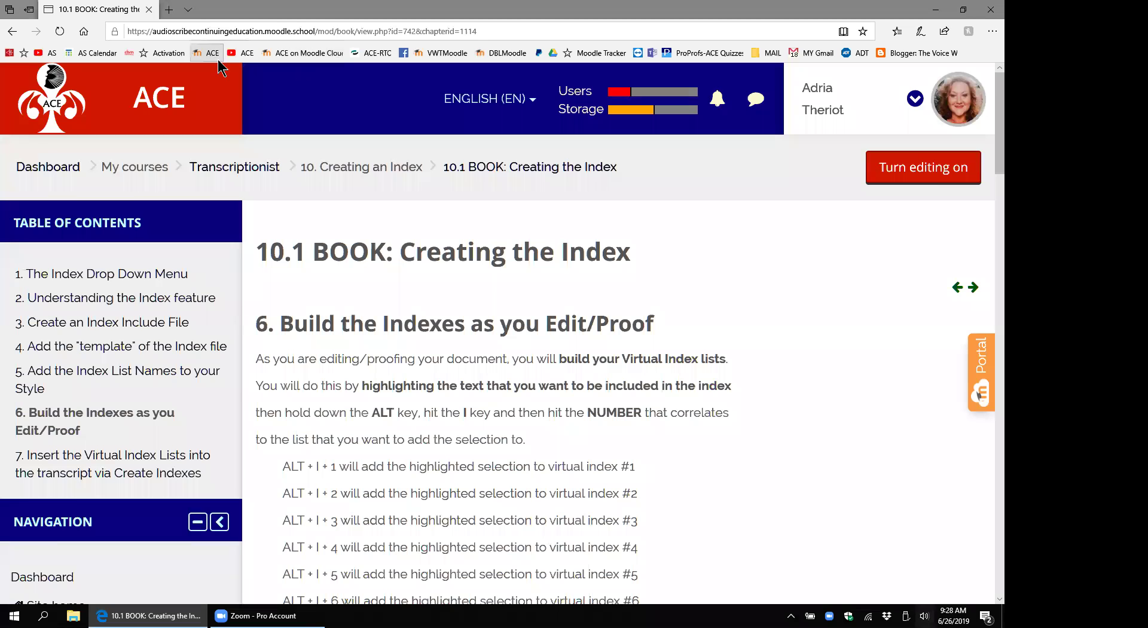
click(245, 53)
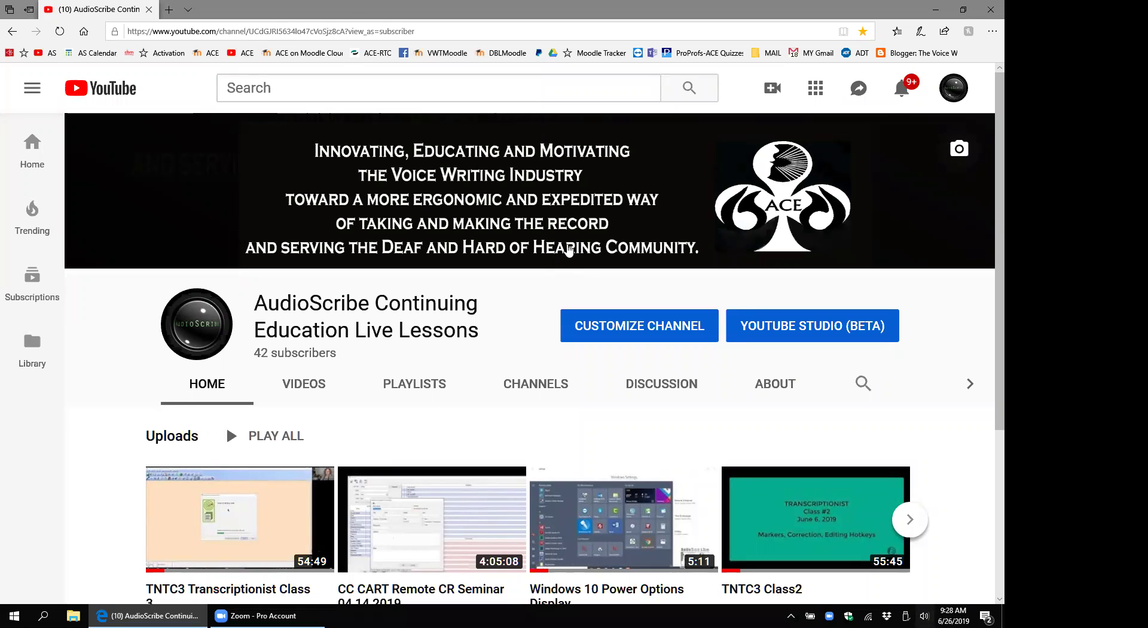
click(314, 389)
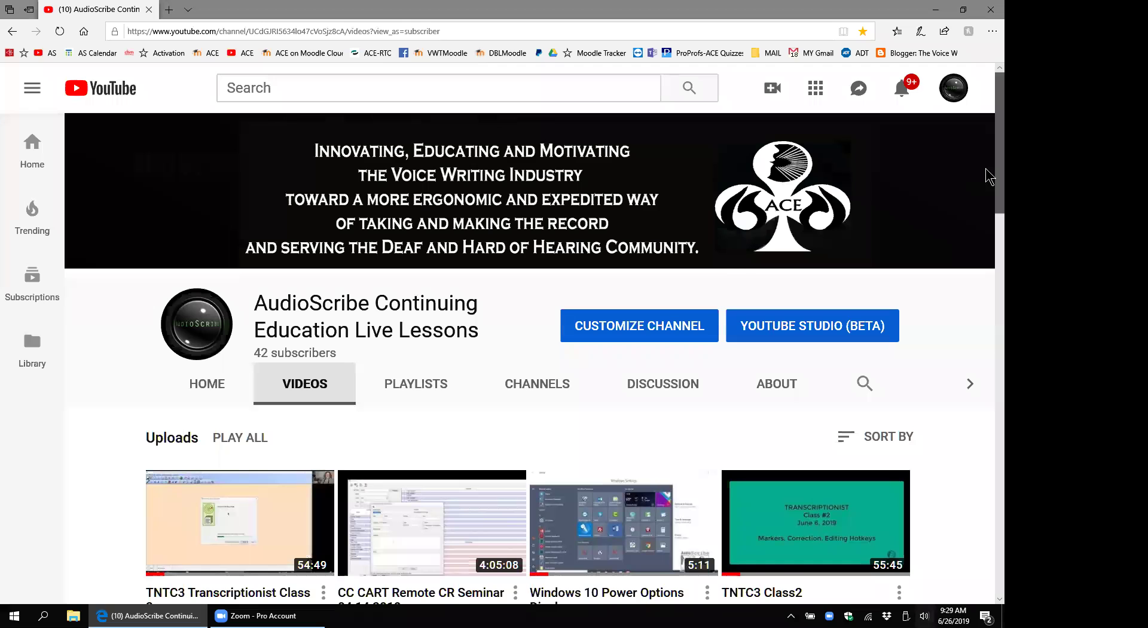
- Look through the channel's uploads, from the recent TNTC3 classes down to the older TNTC2 and Transcriptionist live lessons
scroll(988, 180, down, 2)
scroll(988, 233, down, 2)
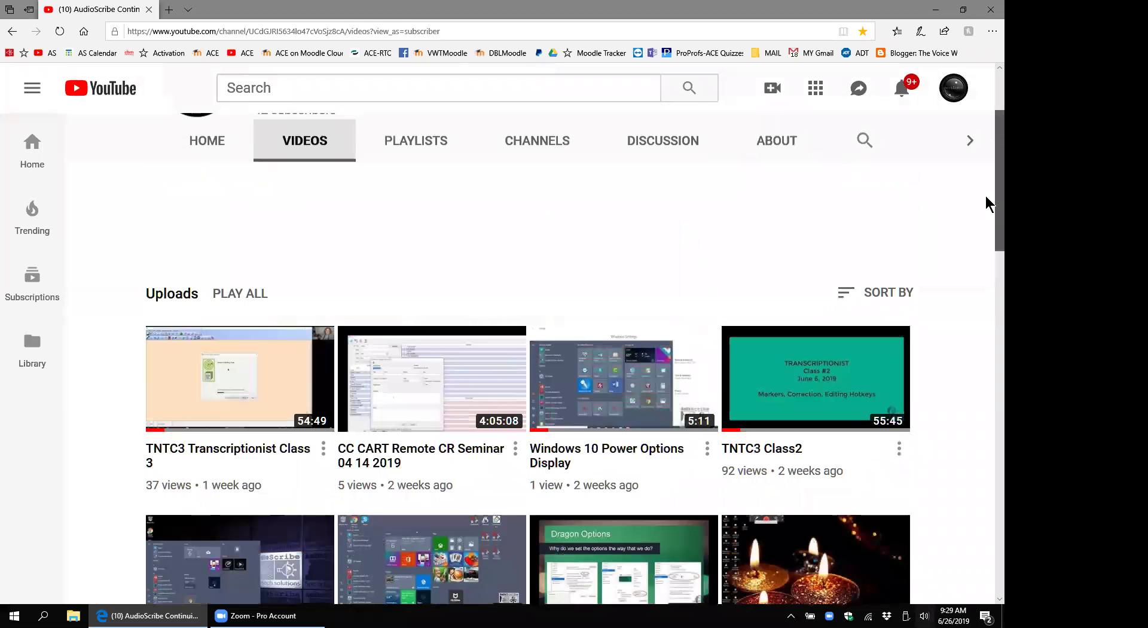
scroll(987, 203, up, 2)
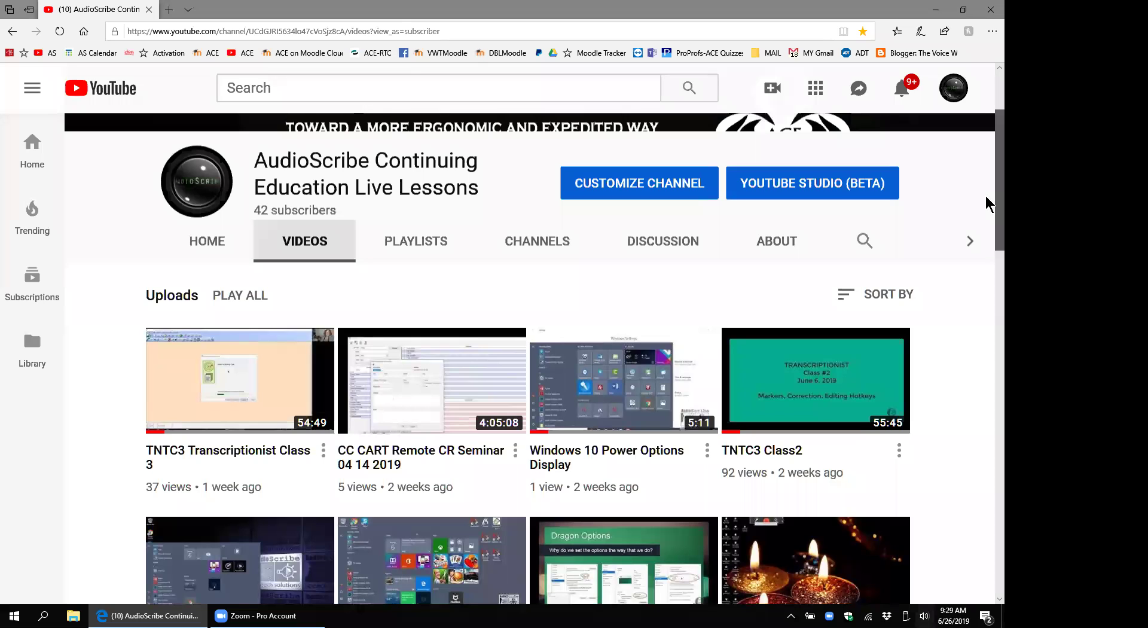
scroll(961, 239, down, 2)
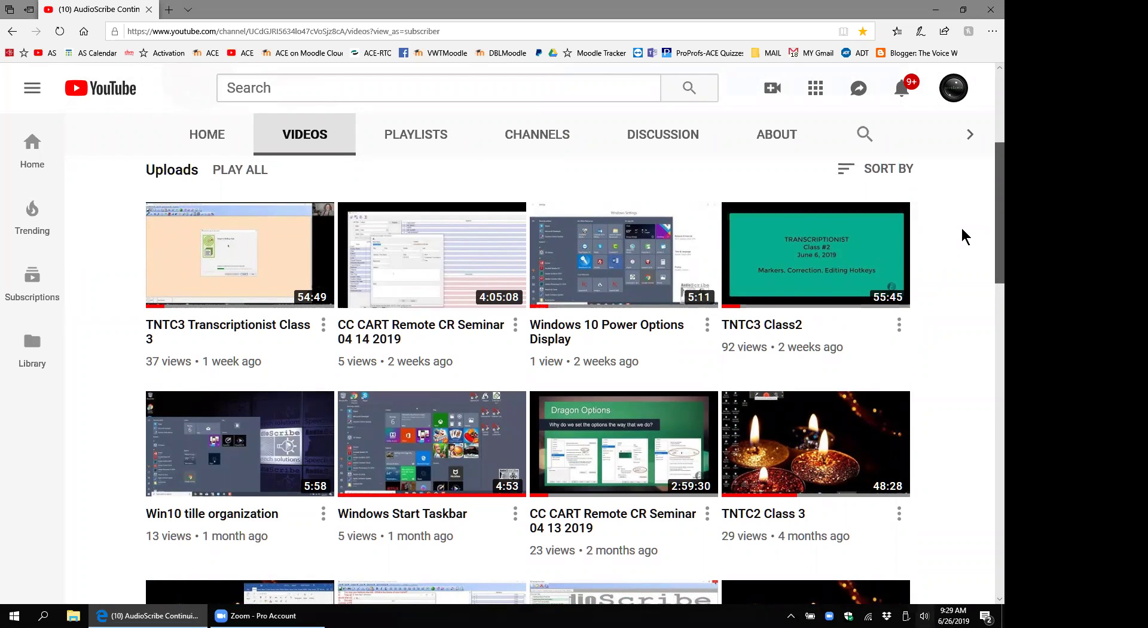
scroll(987, 212, up, 3)
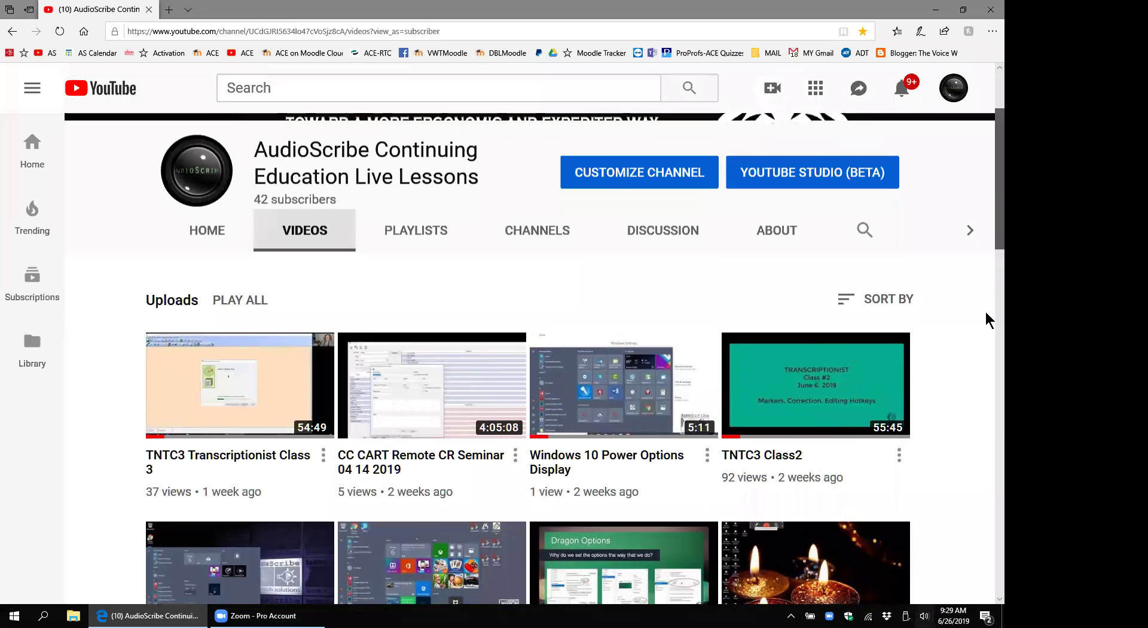
scroll(989, 319, down, 7)
scroll(987, 342, down, 2)
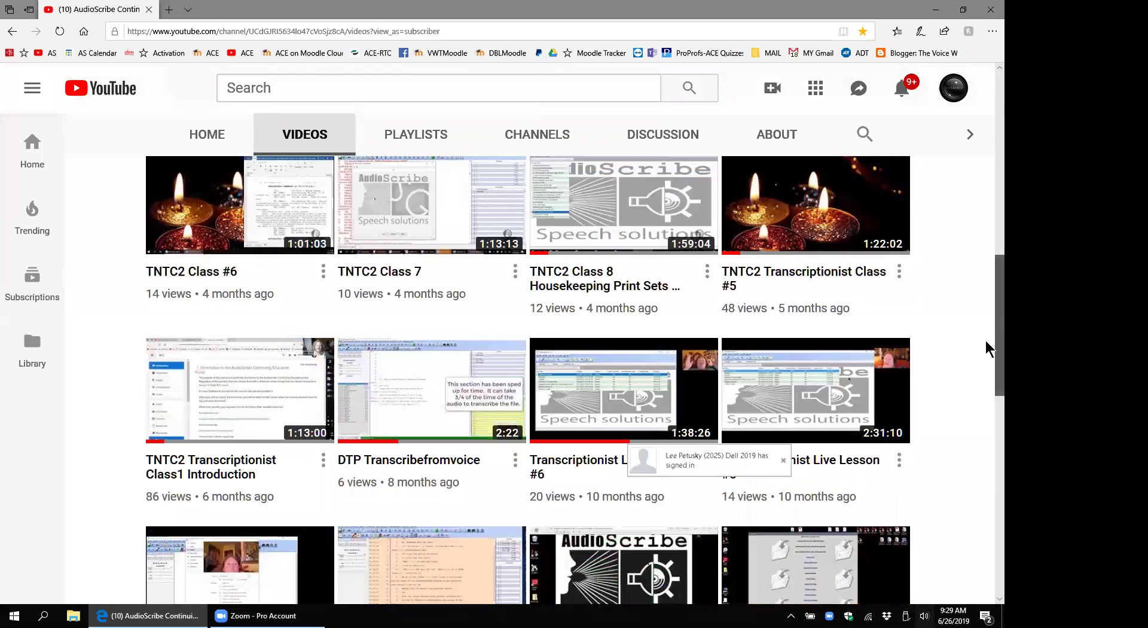
- Look through the channel's older uploads, from the Transcriptionist live lessons down to Transcriptionist Class 4-1 and AudioScribe Correction for Dragon v2
scroll(987, 412, down, 5)
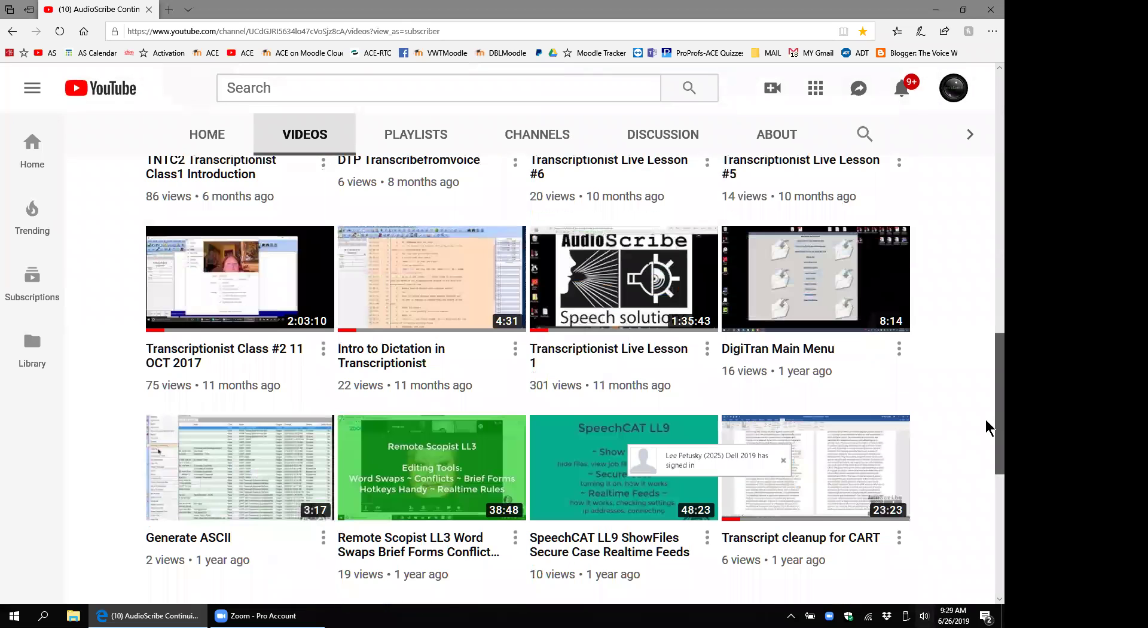
scroll(988, 437, down, 2)
scroll(989, 458, down, 1)
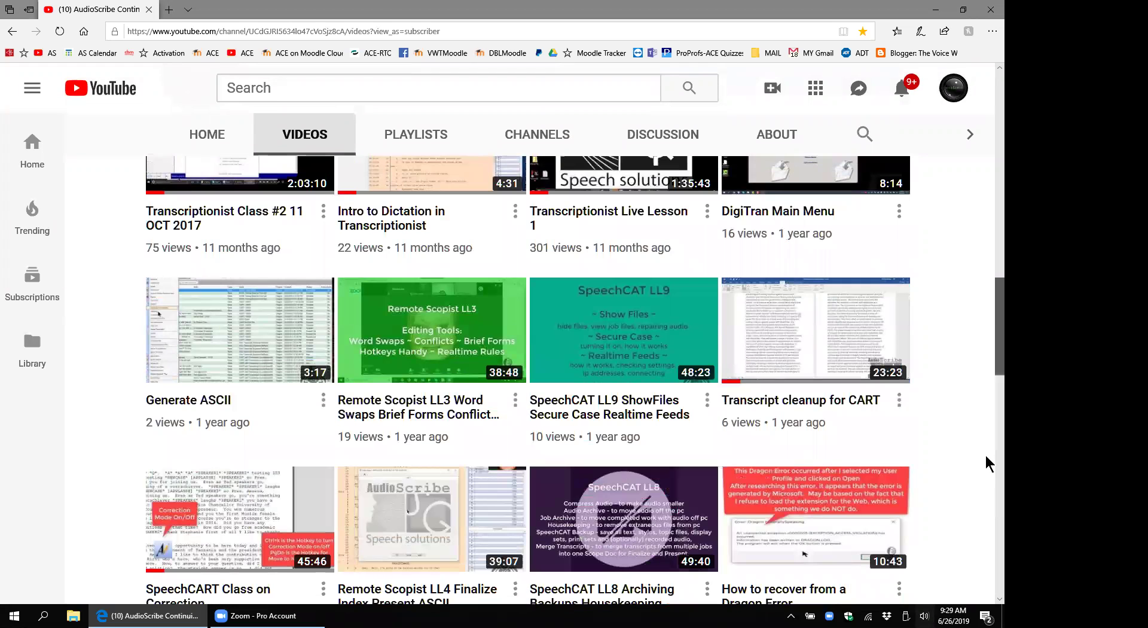
scroll(988, 464, down, 10)
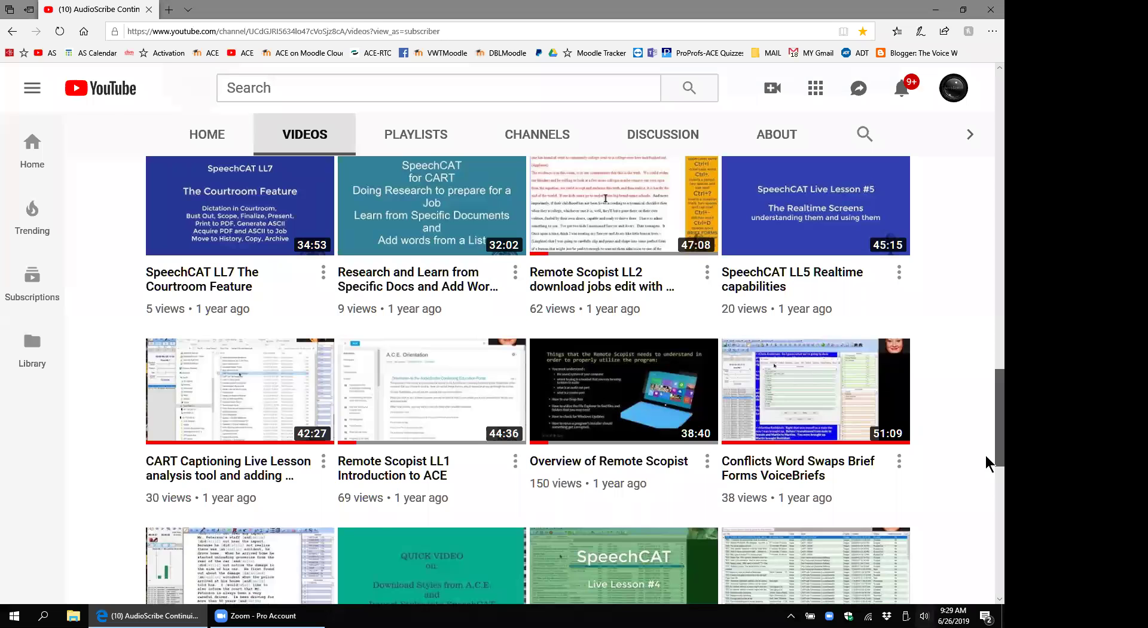
scroll(986, 463, down, 4)
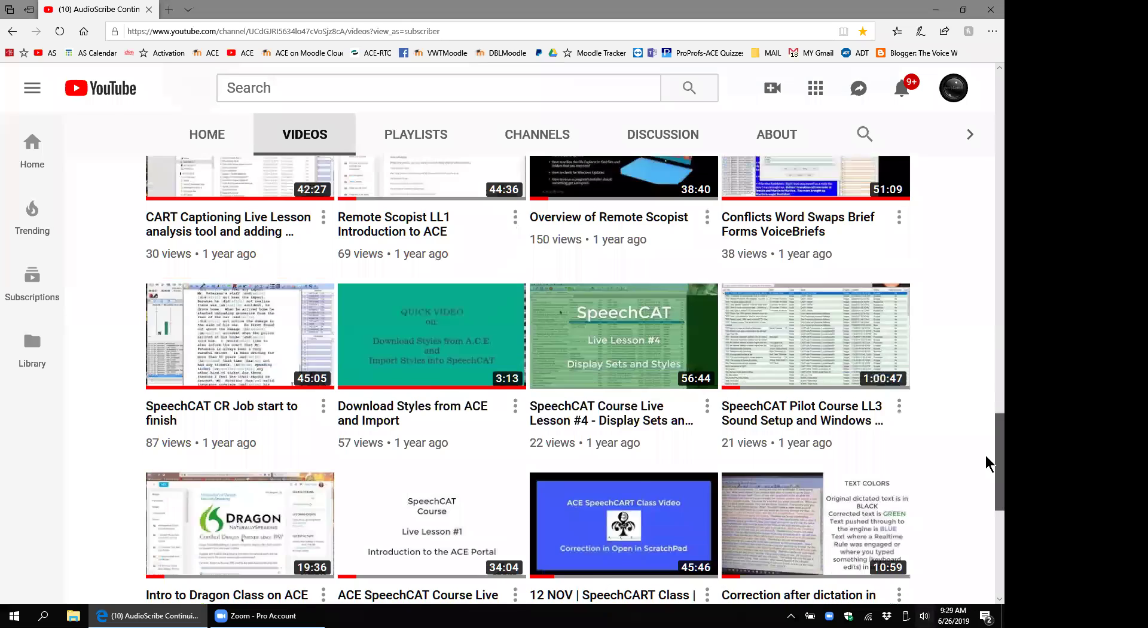
scroll(987, 464, down, 4)
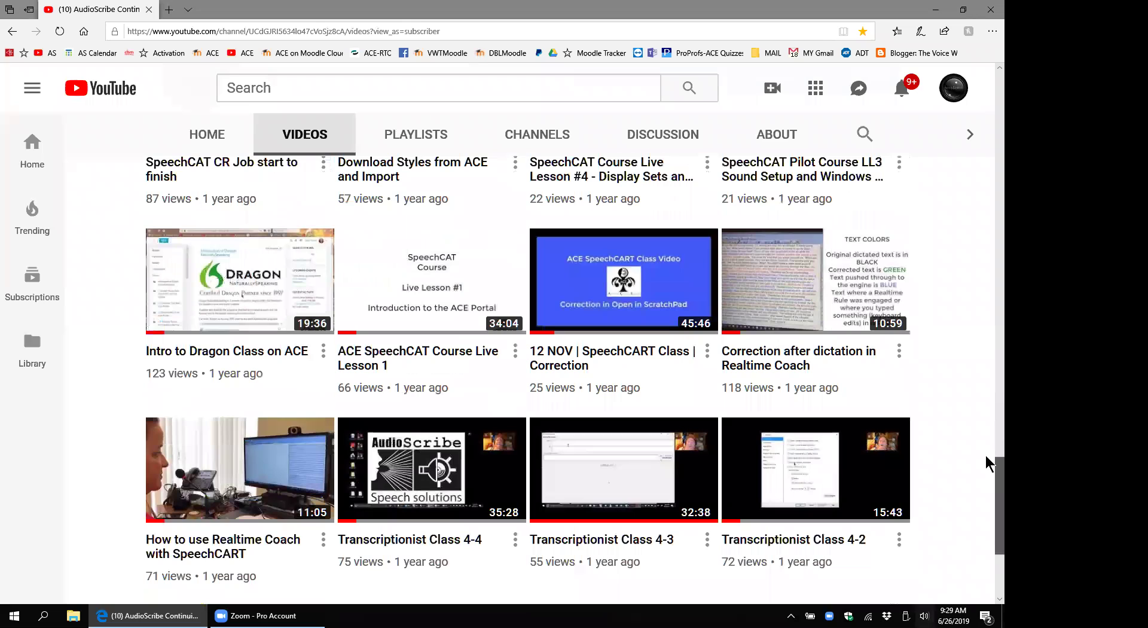
scroll(987, 464, down, 4)
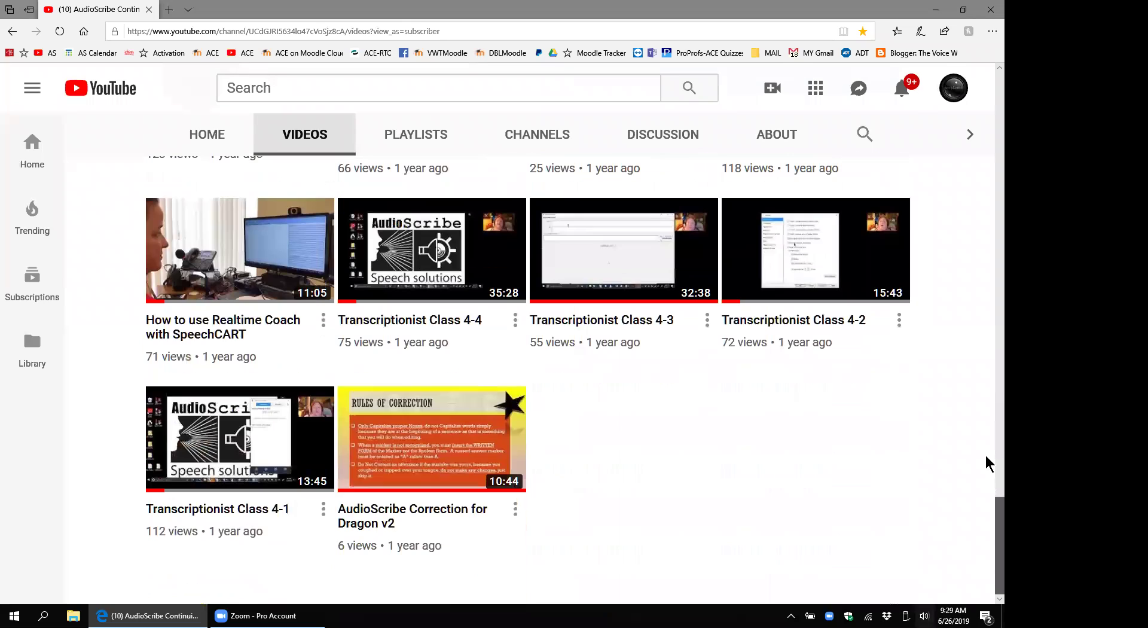
- Review the uploads from the oldest videos back up to the newest, TNTC3 Transcriptionist Class 3
scroll(986, 464, up, 10)
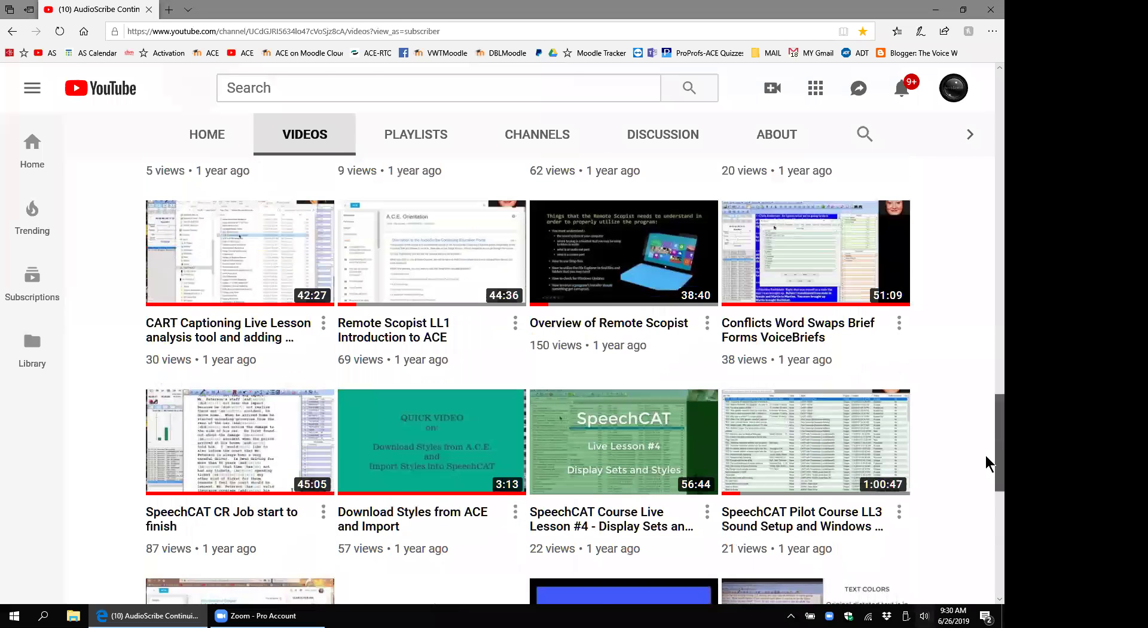
scroll(986, 463, up, 5)
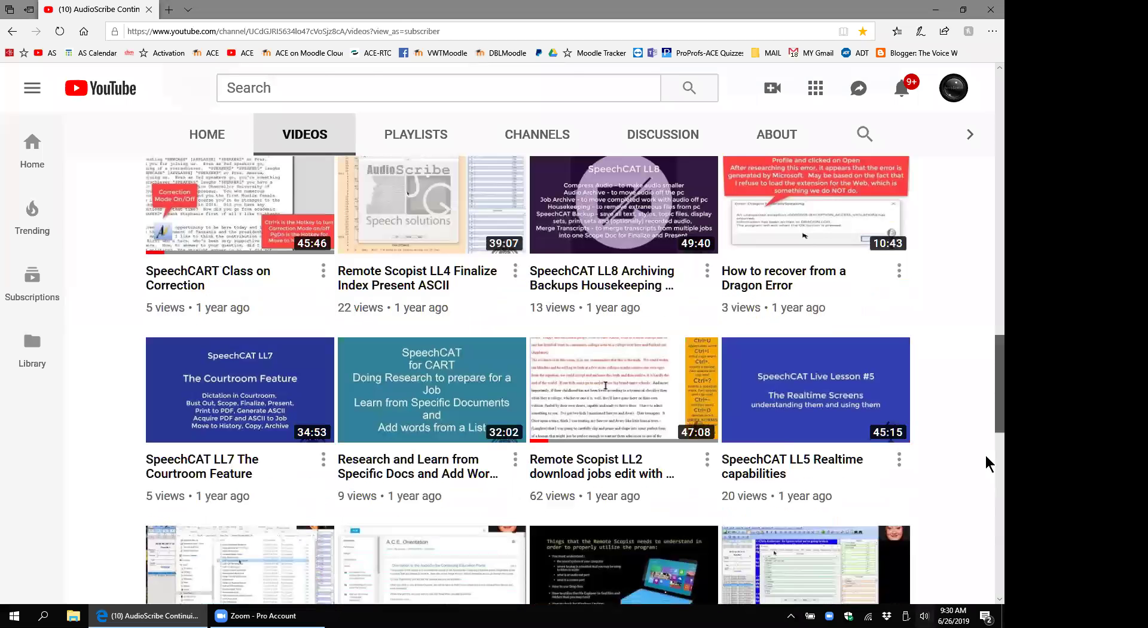
scroll(987, 464, up, 1)
scroll(987, 464, up, 1)
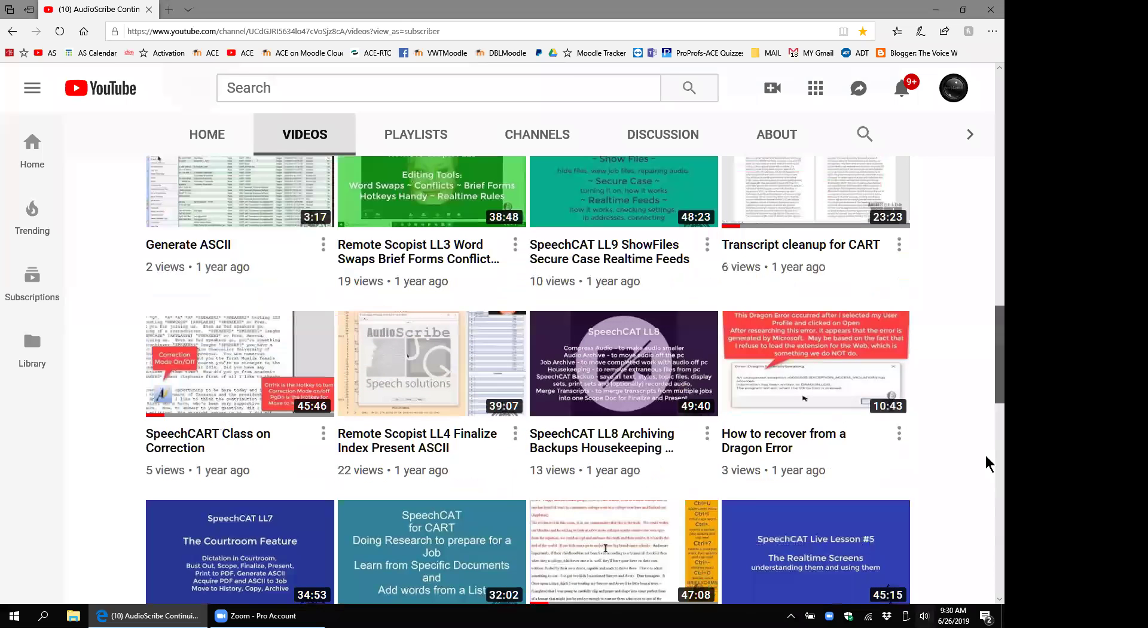
scroll(987, 464, up, 1)
scroll(986, 463, up, 3)
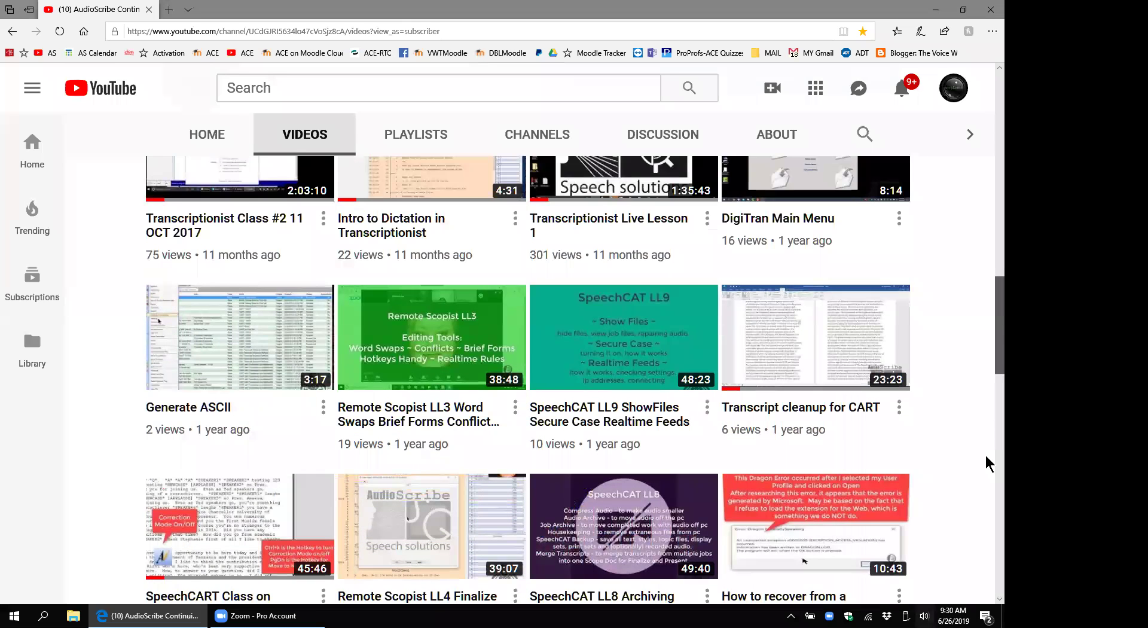
scroll(986, 463, up, 4)
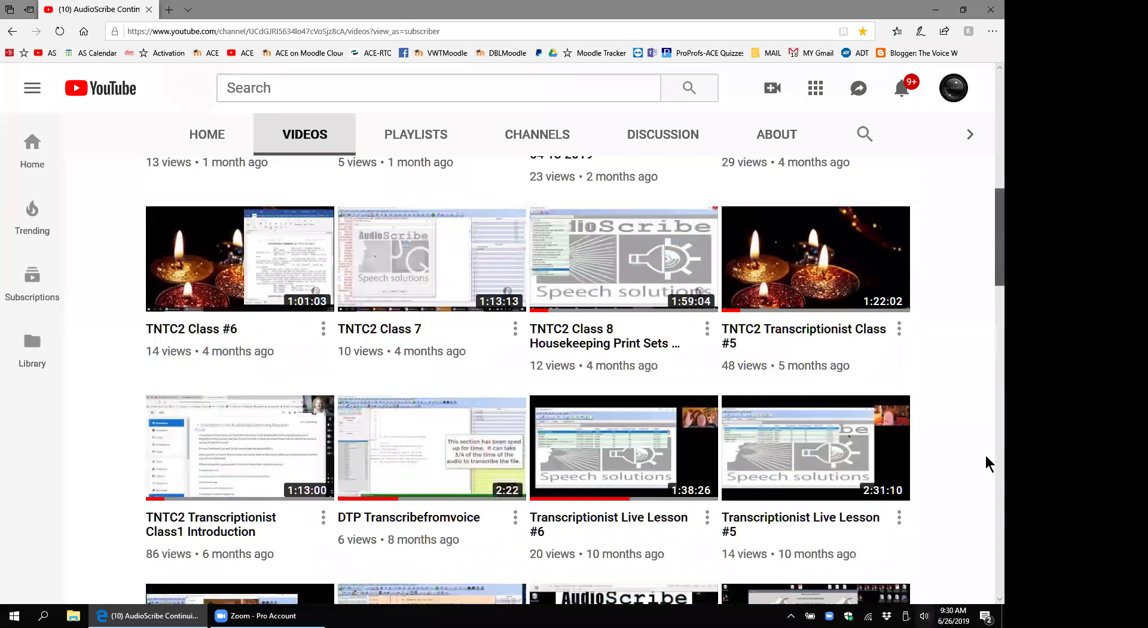
scroll(986, 464, up, 2)
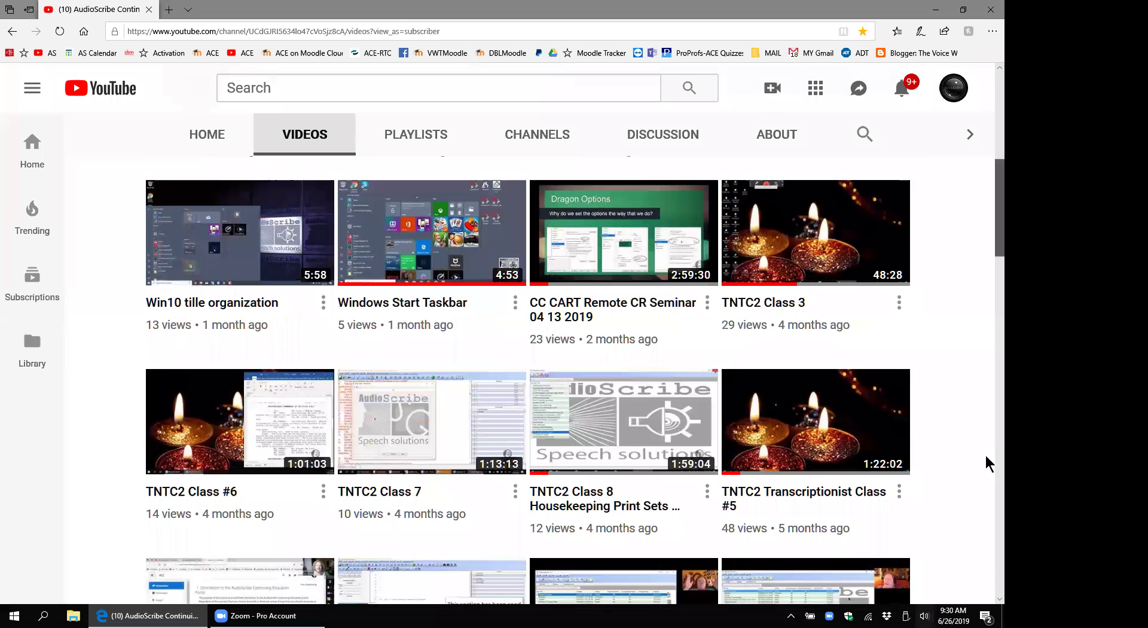
scroll(987, 464, up, 2)
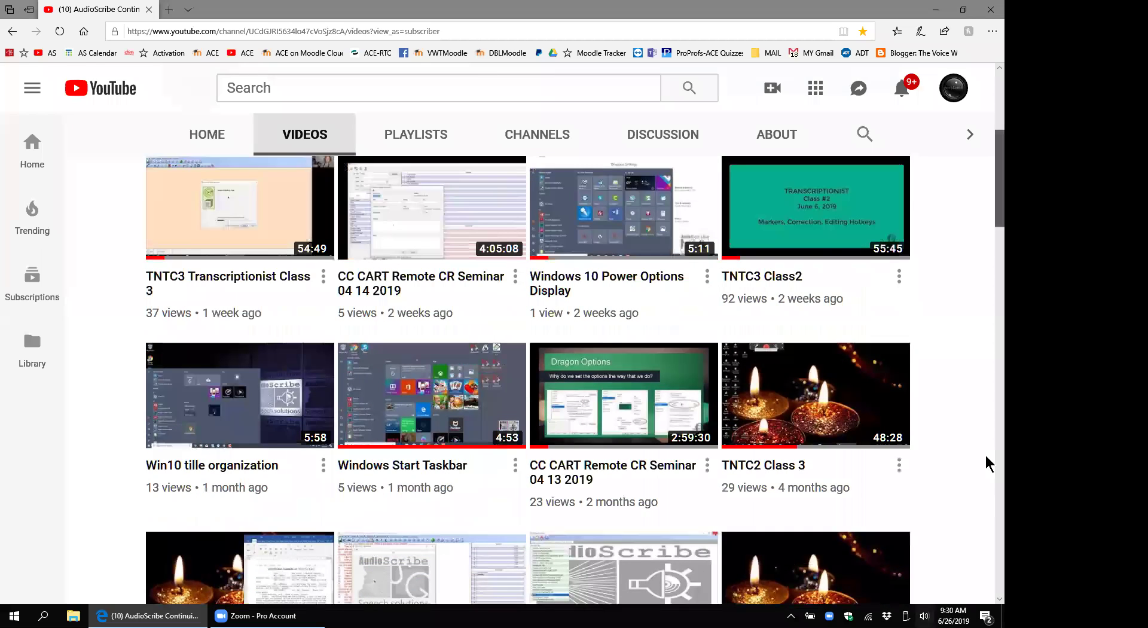
scroll(986, 463, up, 1)
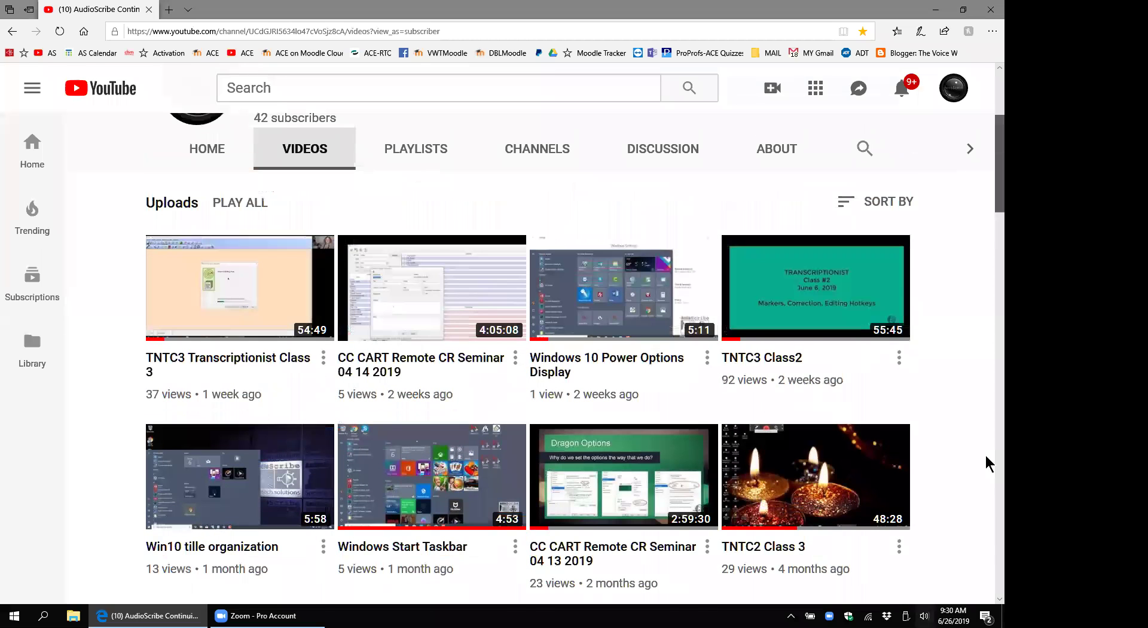
scroll(987, 464, up, 1)
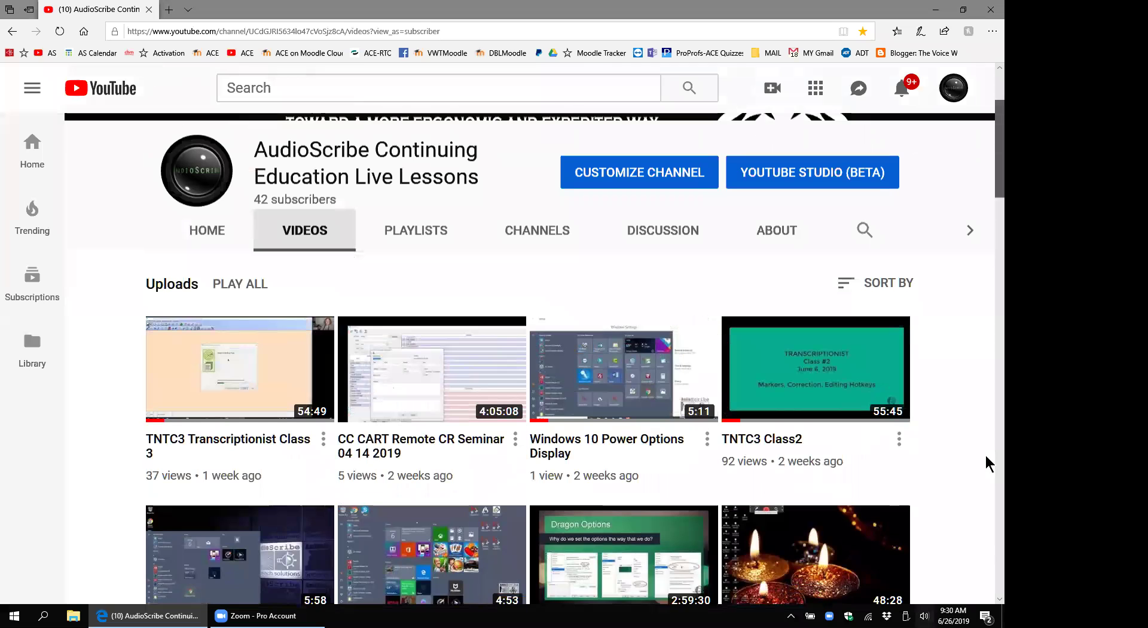
- Go through the uploads once more down to the Transcriptionist Class 4 videos and return to the channel banner
scroll(986, 464, down, 2)
scroll(986, 463, down, 1)
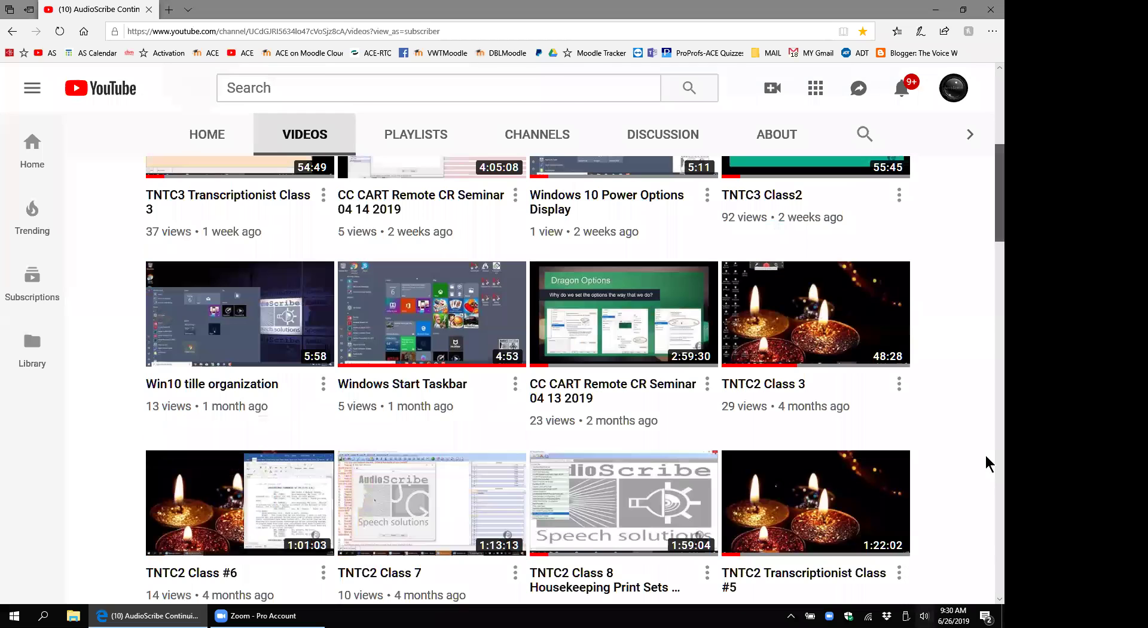
scroll(987, 463, down, 3)
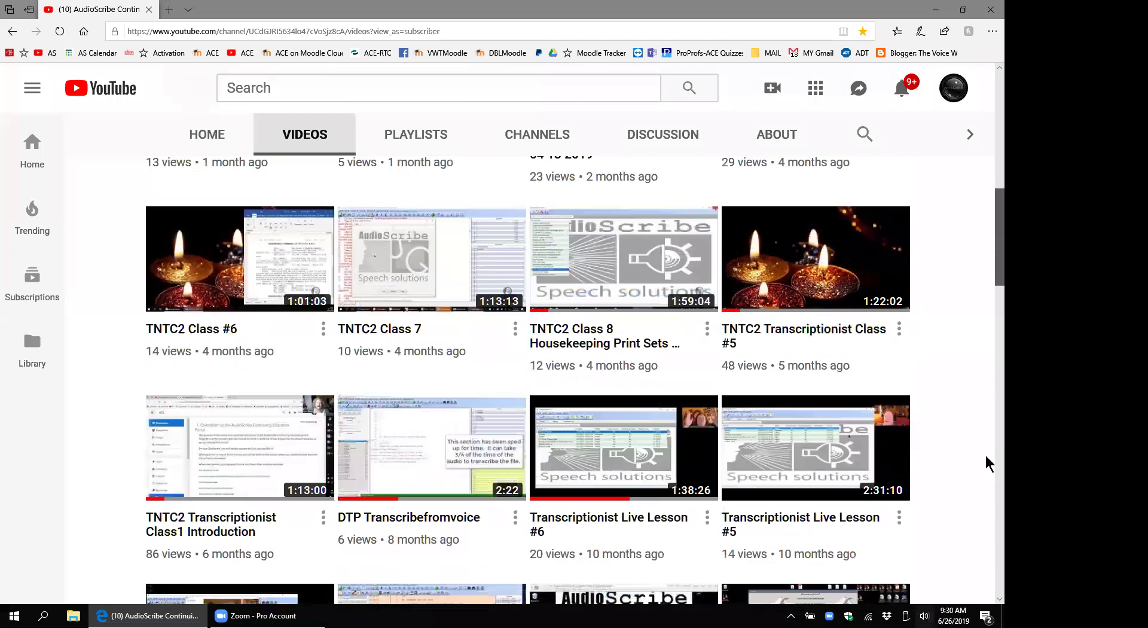
scroll(987, 464, down, 2)
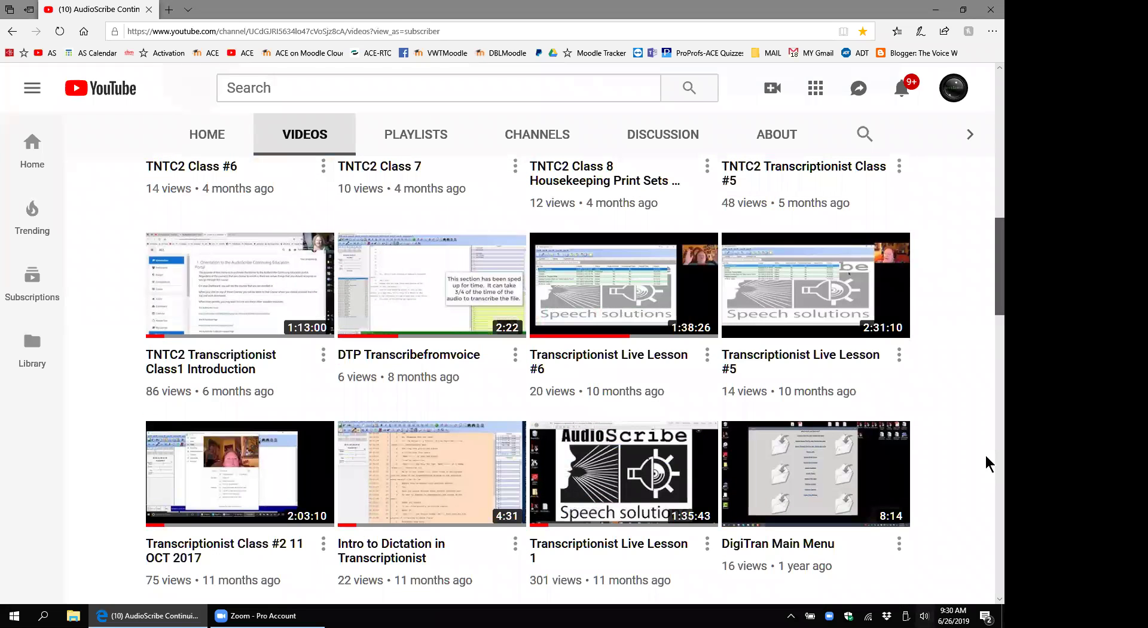
scroll(987, 463, down, 1)
scroll(986, 463, down, 5)
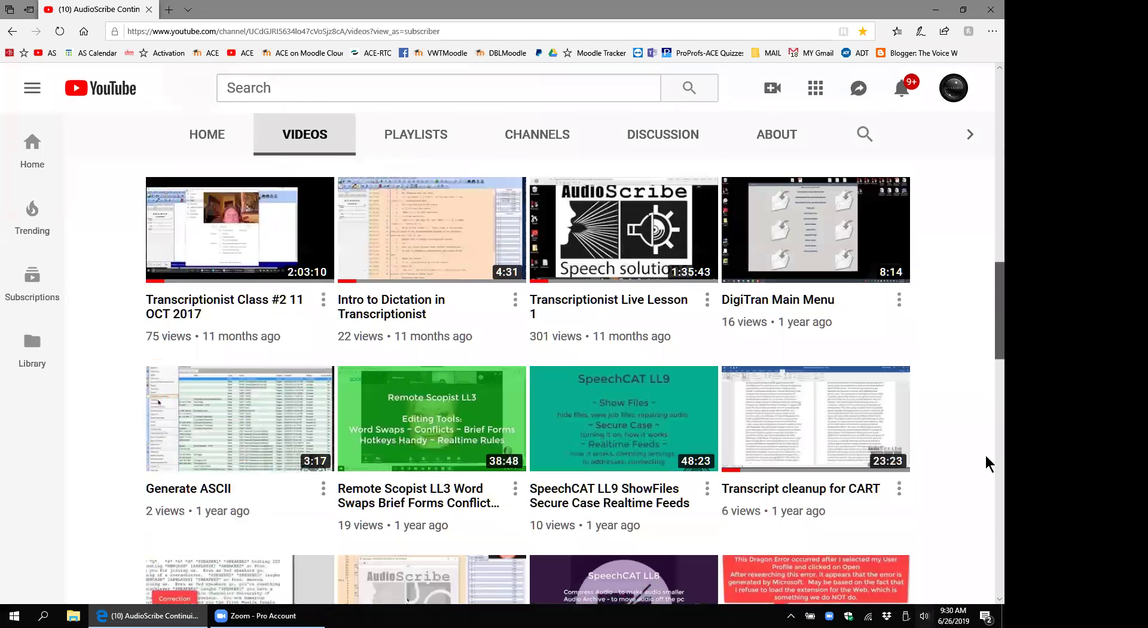
scroll(986, 463, down, 4)
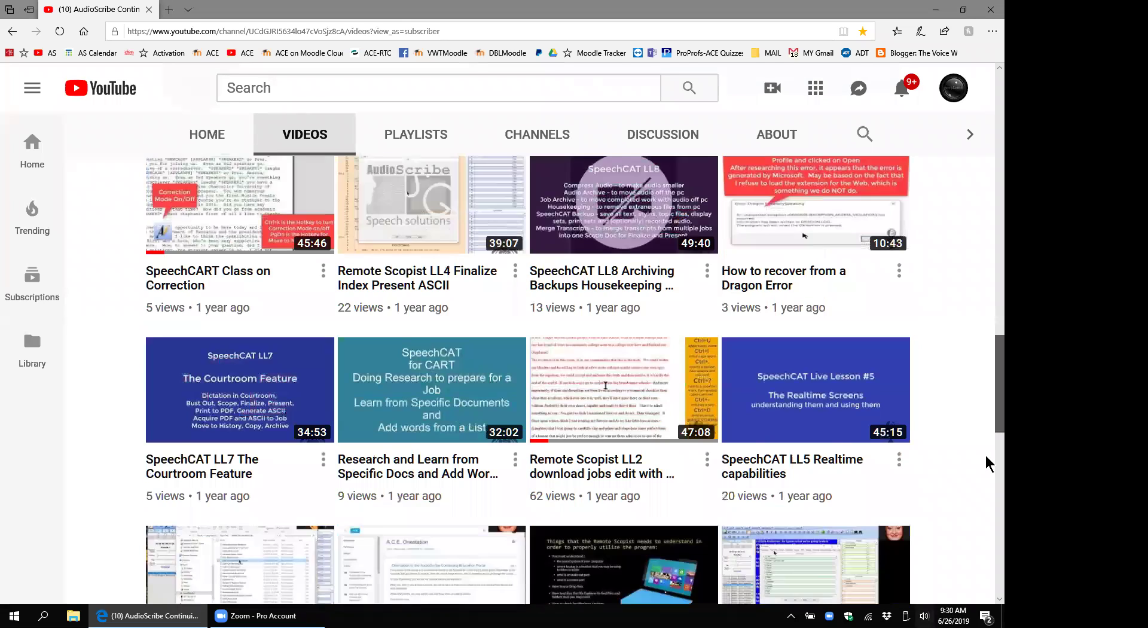
scroll(987, 464, down, 4)
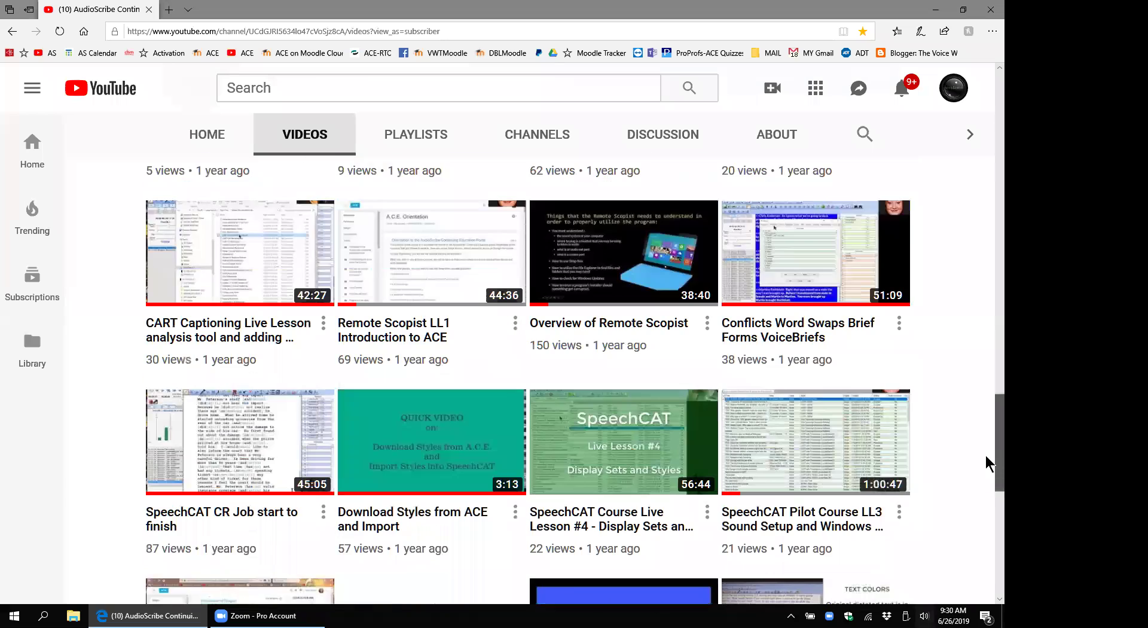
scroll(986, 463, down, 3)
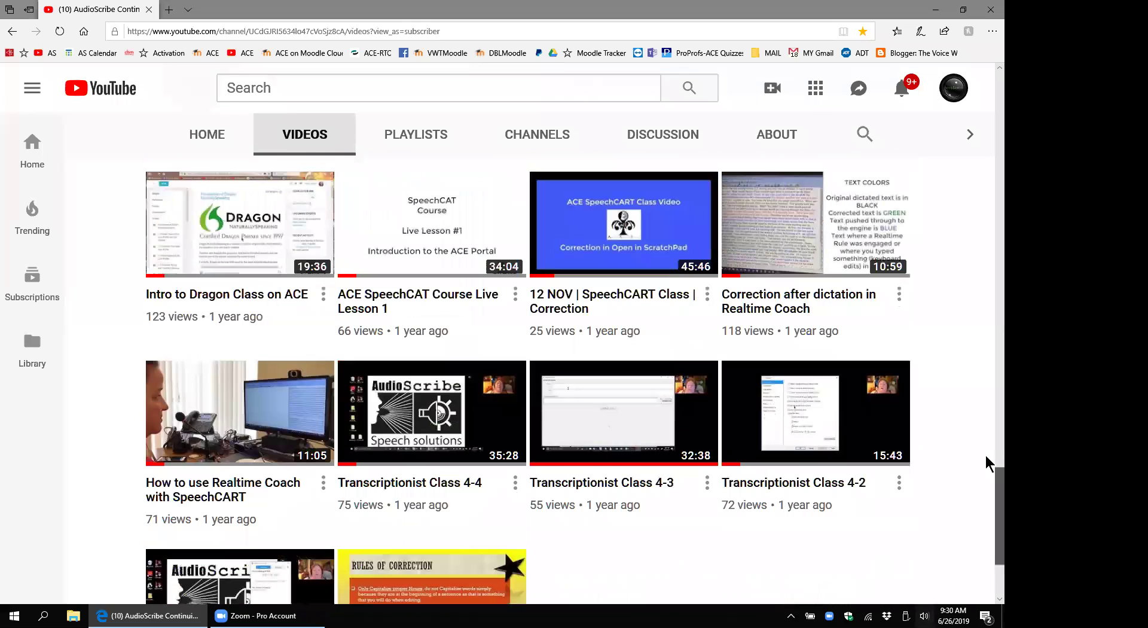
scroll(467, 107, up, 15)
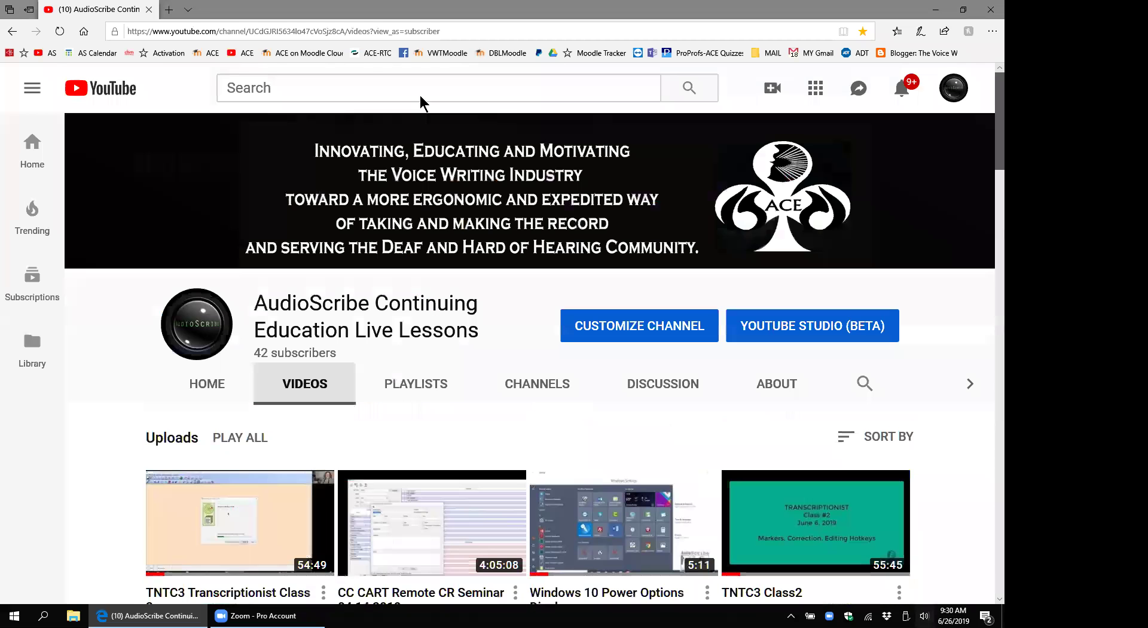
- Open the Computer Skills course on the ACE Moodle site and go to section 2.0 Backing up Settings and Desktop
click(291, 54)
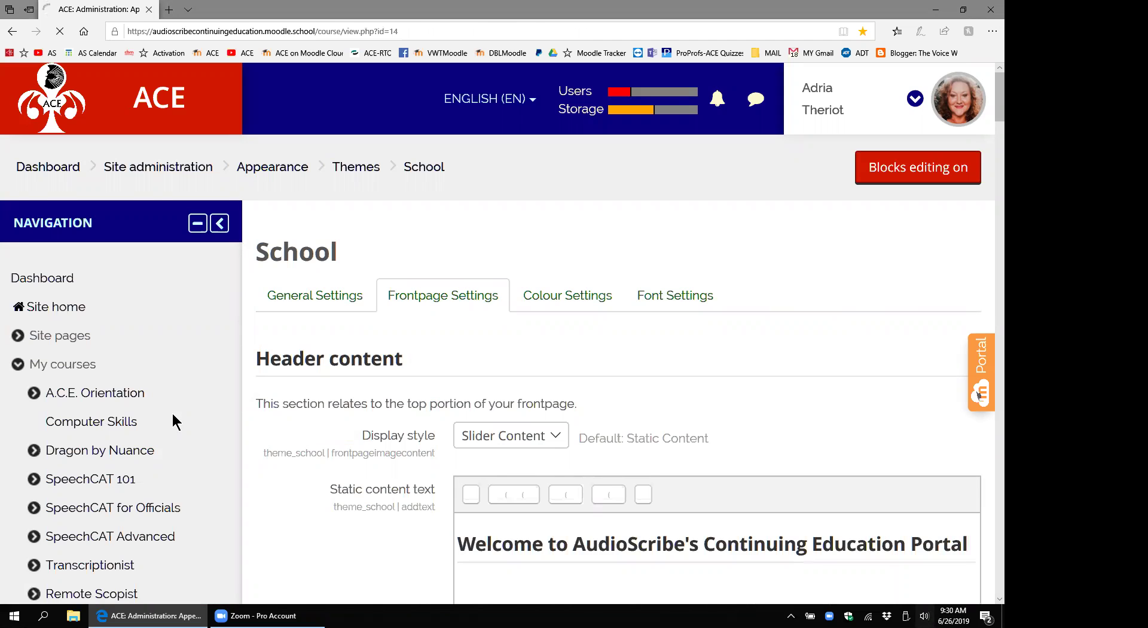
click(102, 422)
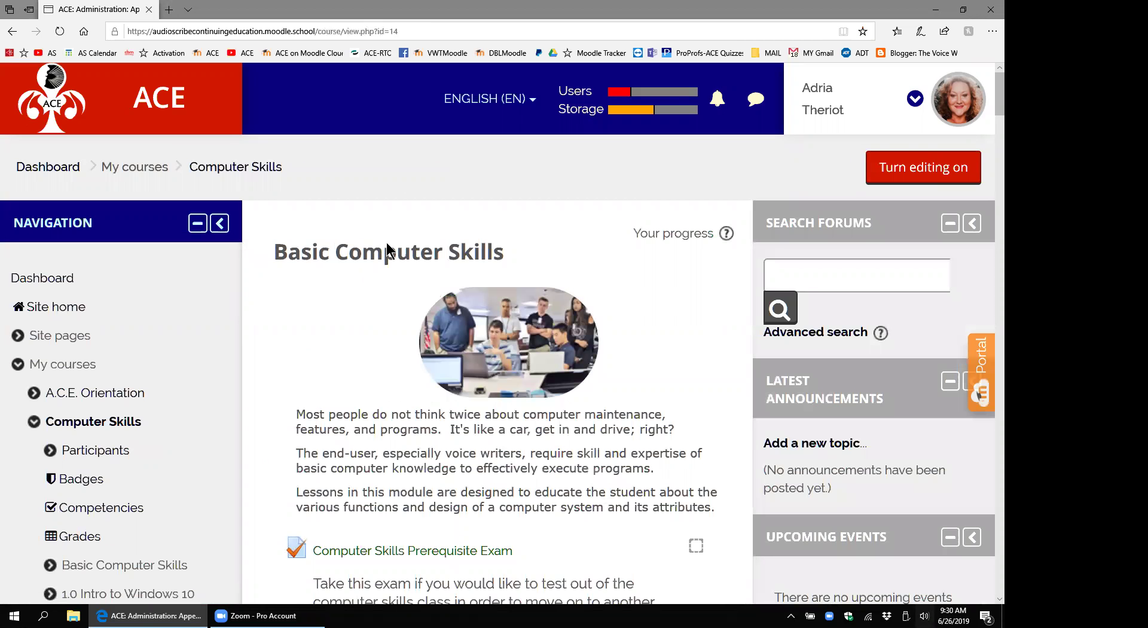
scroll(397, 209, down, 10)
scroll(397, 209, down, 15)
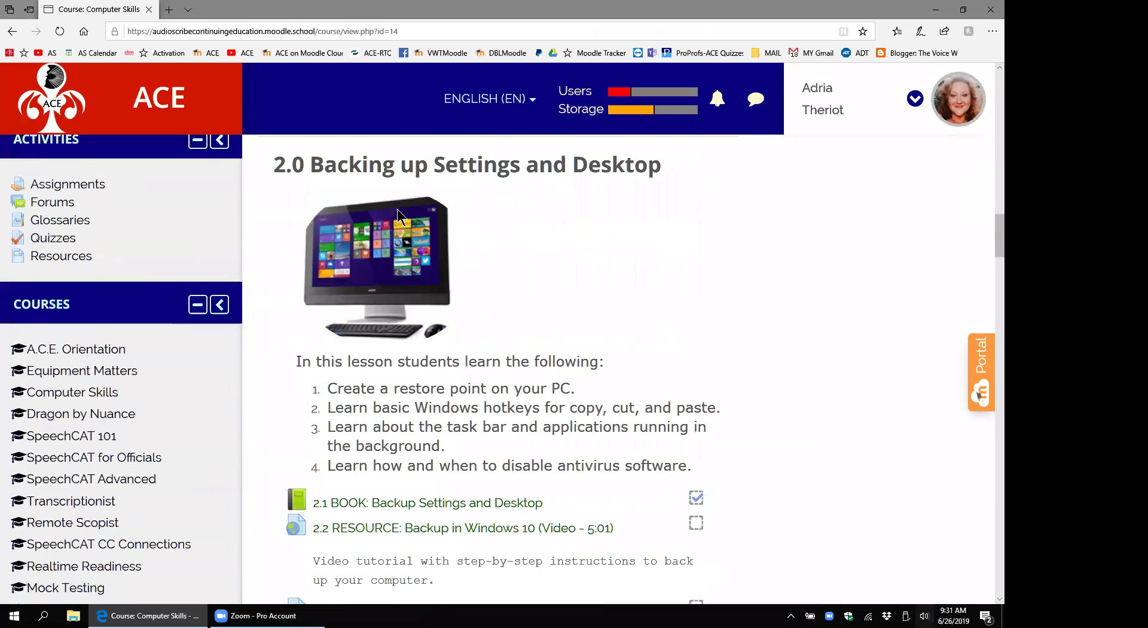
- Look through the Computer Skills lessons, from the backup resources in section 2.0 to section 6.0 USB audio devices & Windows Sound
scroll(397, 210, down, 3)
scroll(397, 210, down, 9)
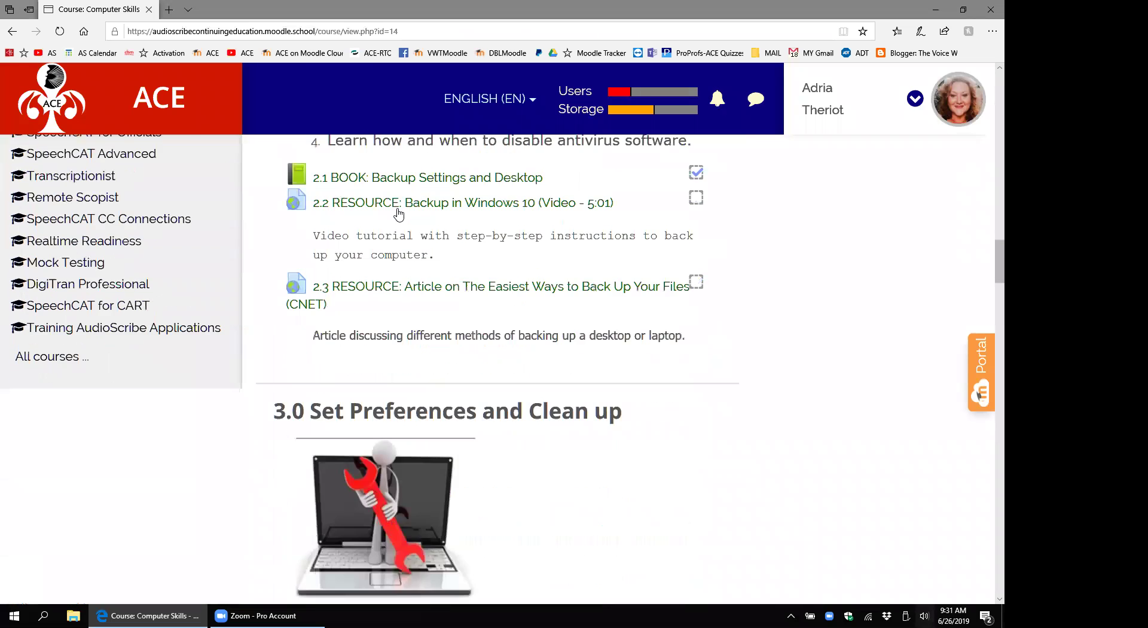
scroll(397, 209, down, 7)
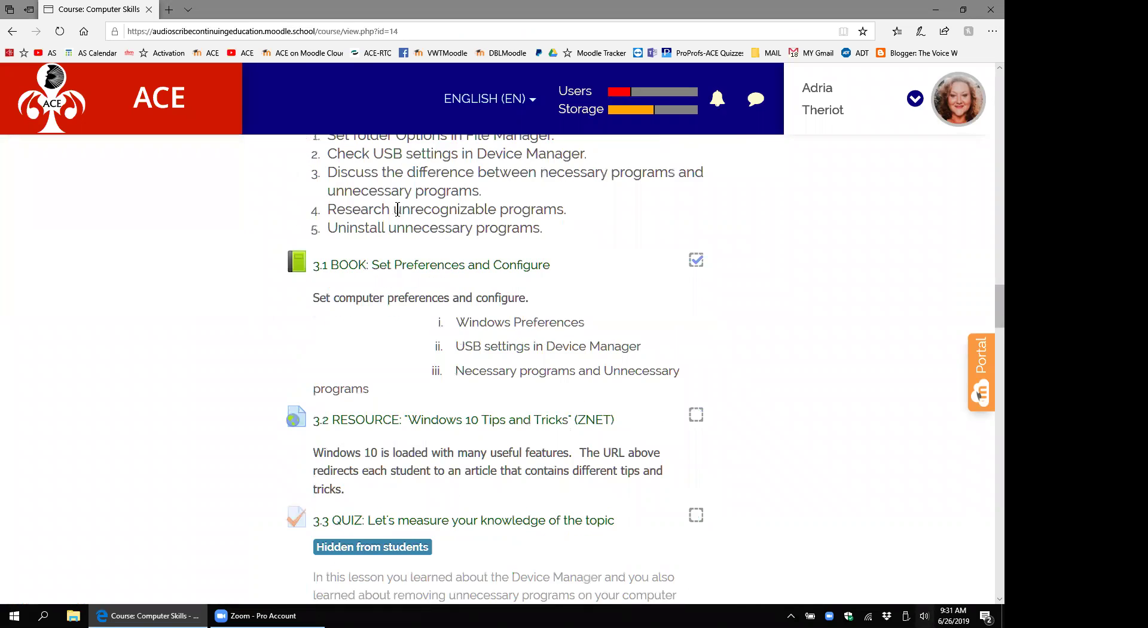
scroll(397, 209, down, 7)
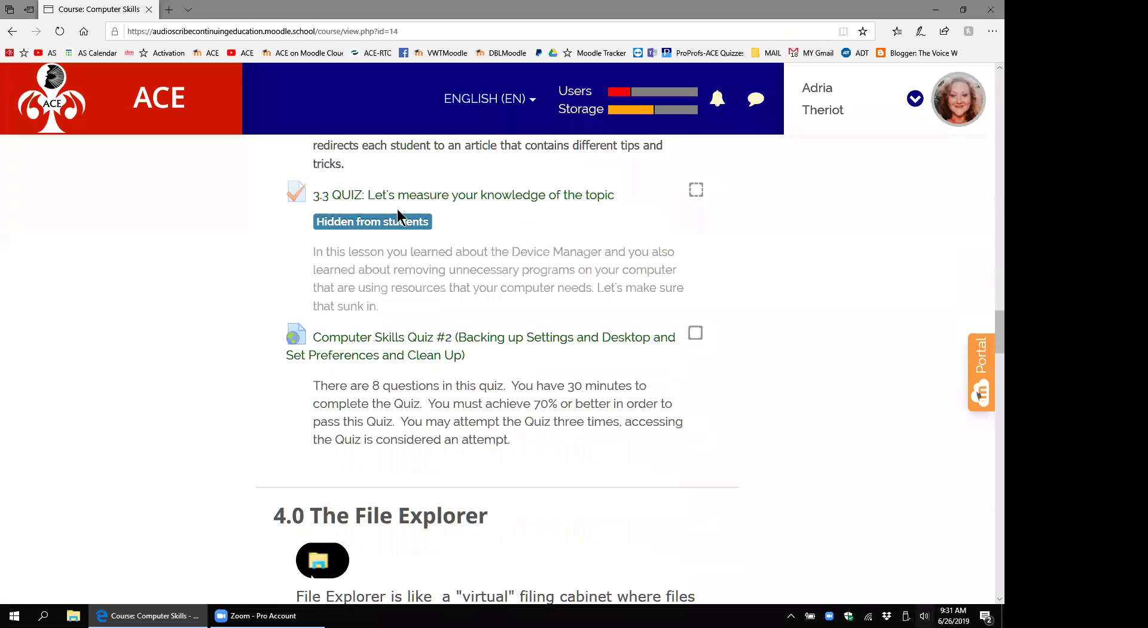
scroll(398, 212, down, 7)
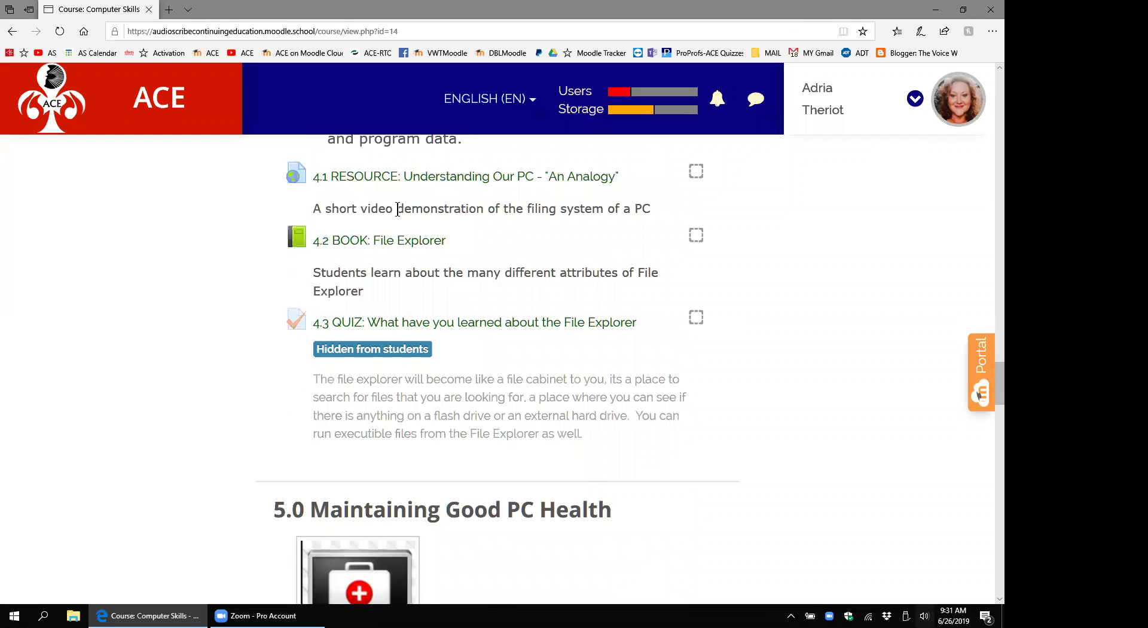
scroll(397, 209, down, 10)
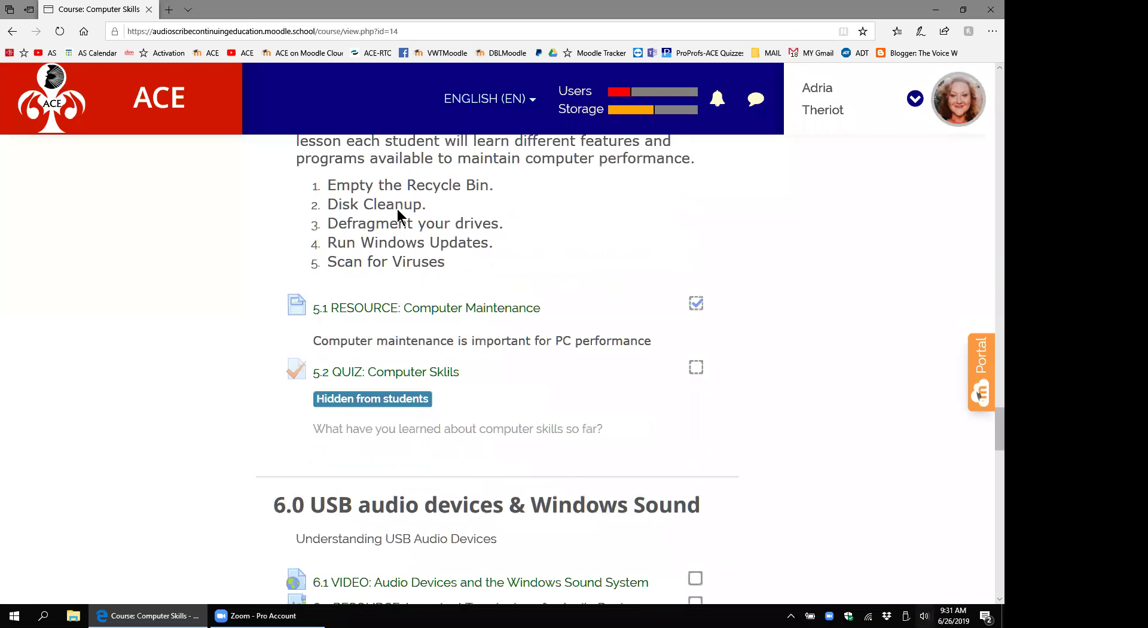
scroll(397, 213, down, 3)
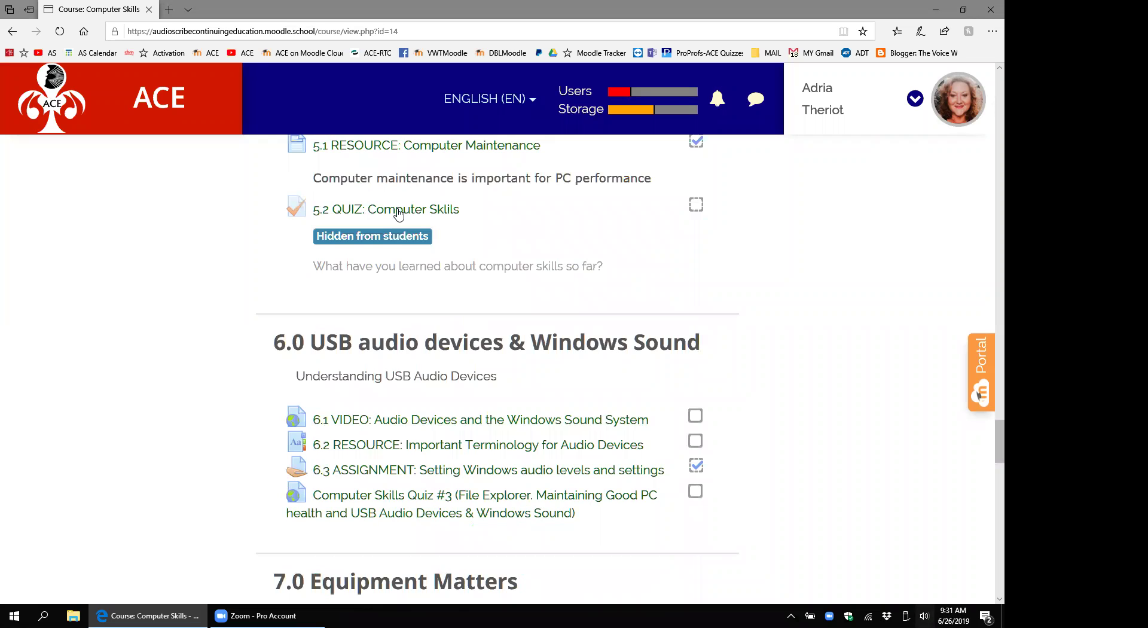
- Examine section 5.0 Maintaining Good PC Health, including its list of maintenance tasks and the Computer Maintenance resource
scroll(399, 215, up, 1)
scroll(397, 211, up, 1)
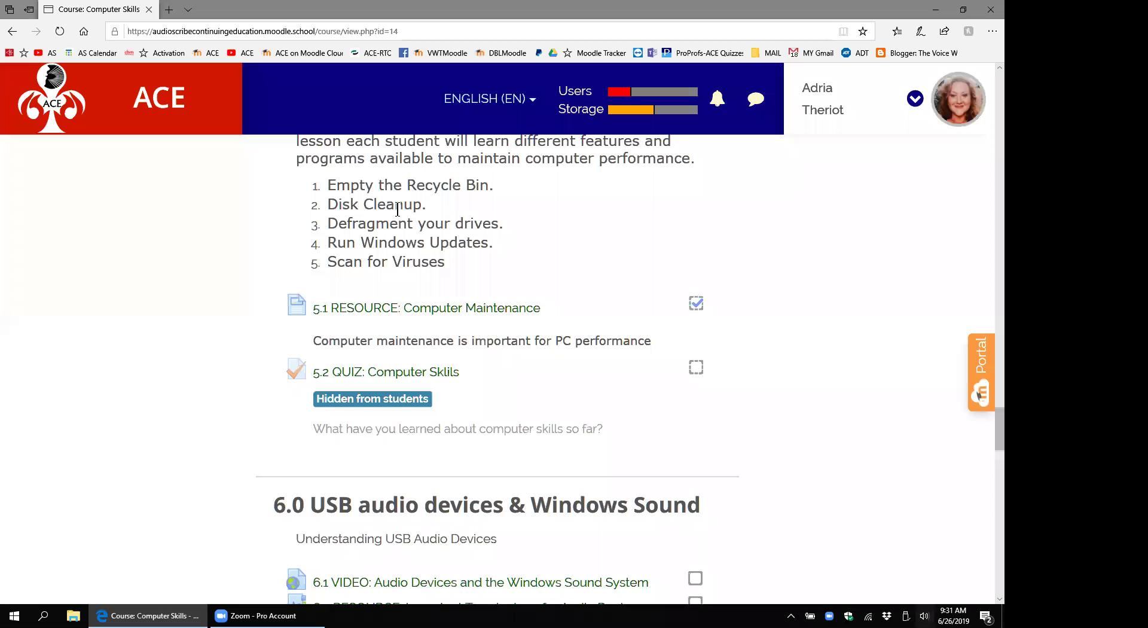
scroll(398, 209, up, 1)
scroll(397, 210, up, 2)
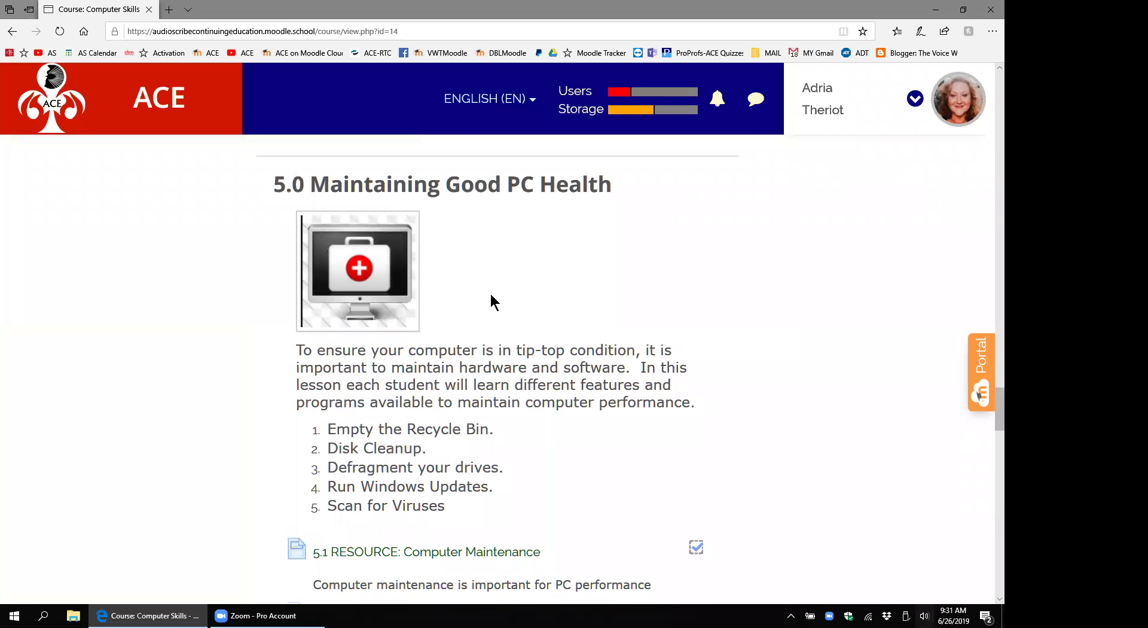
scroll(758, 342, down, 4)
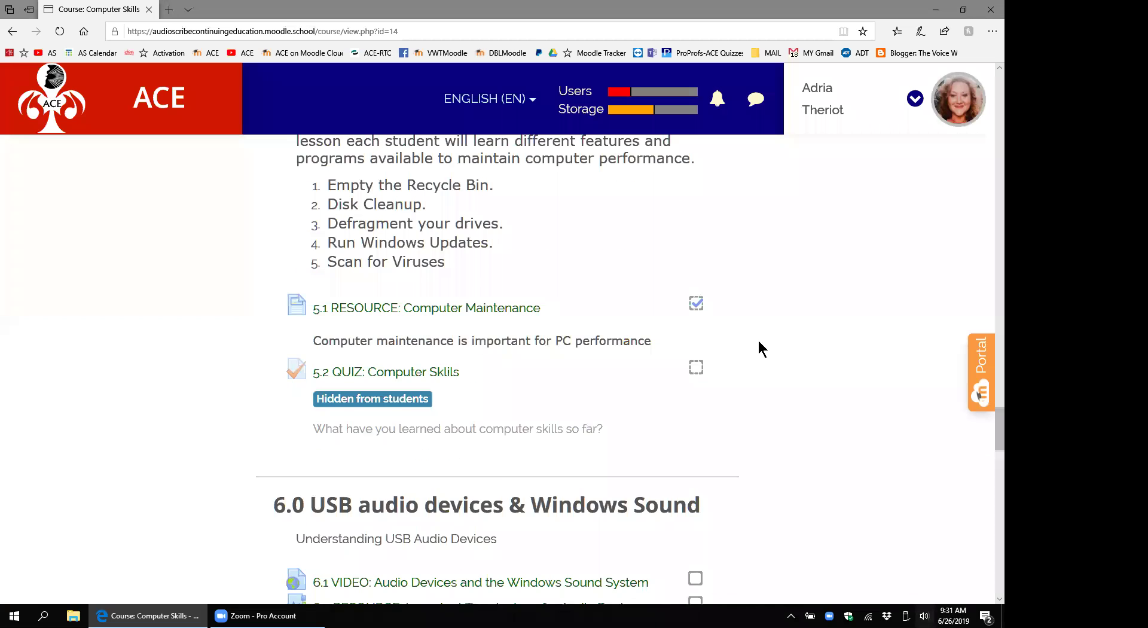
- Review the Computer Skills lessons in reverse, from section 5.0 Maintaining Good PC Health back to the Basic Computer Skills introduction and Prerequisite Exam
scroll(758, 338, up, 4)
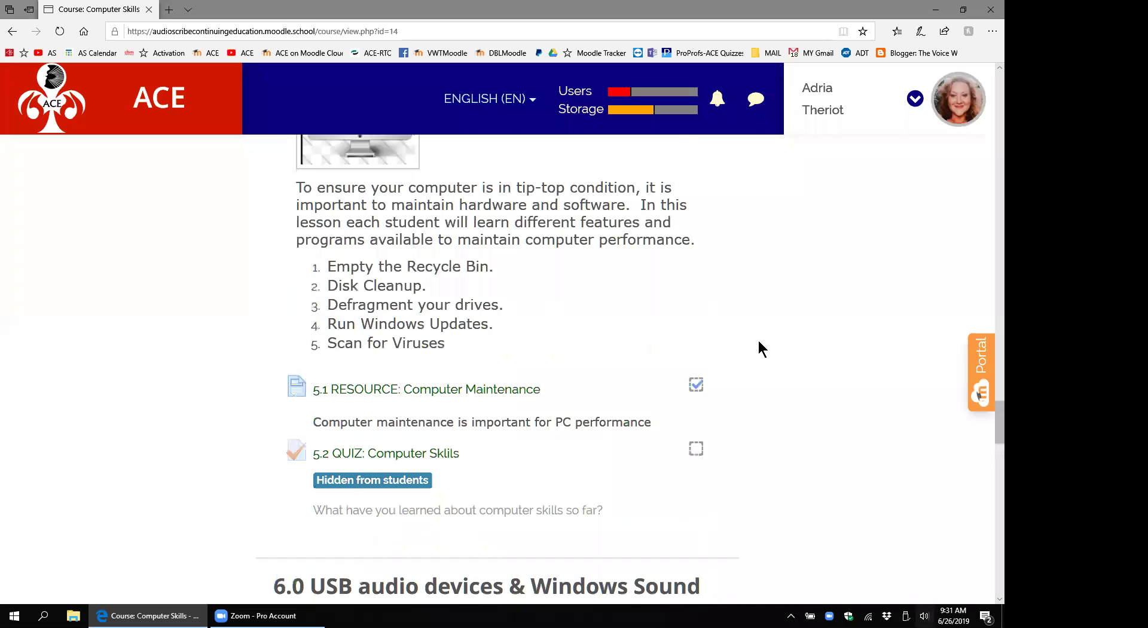
scroll(759, 347, up, 4)
scroll(762, 348, up, 7)
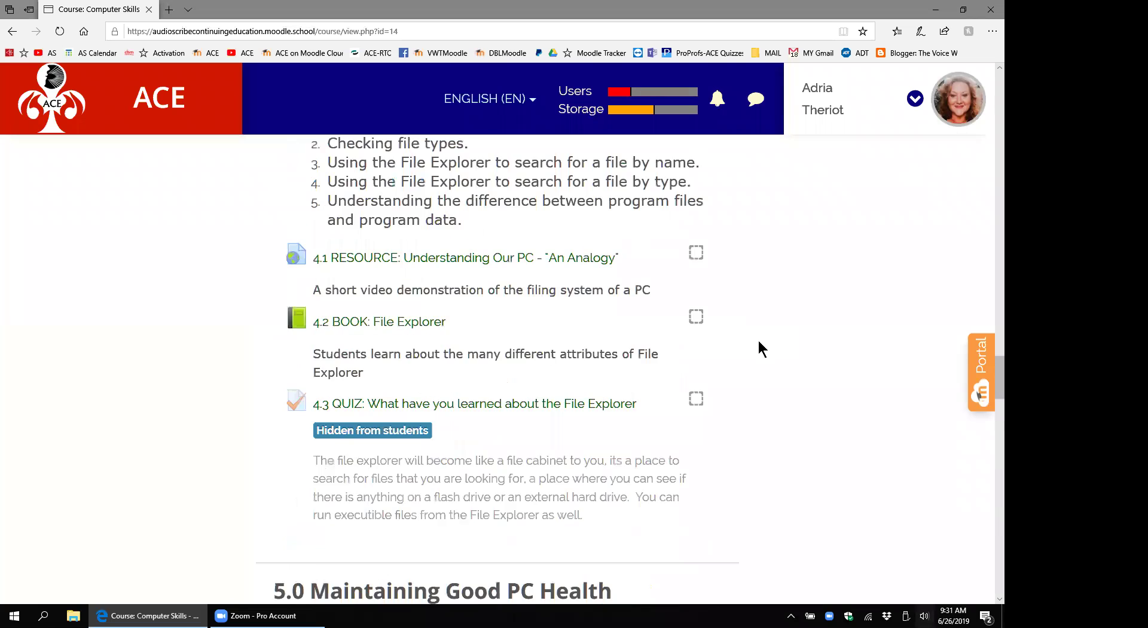
scroll(761, 348, up, 1)
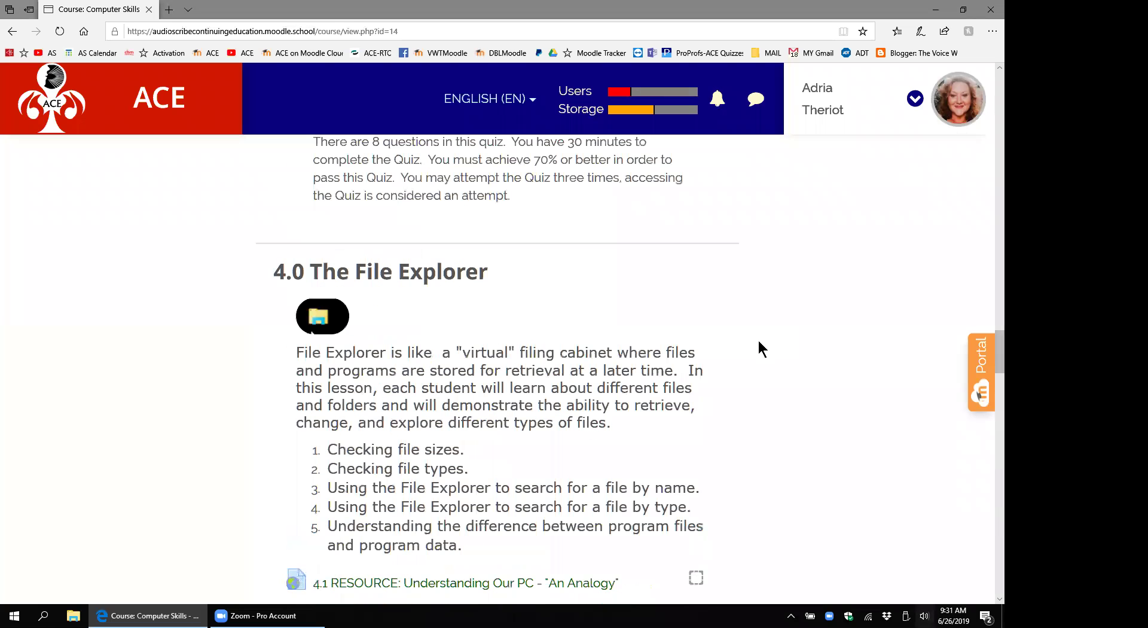
scroll(761, 348, down, 2)
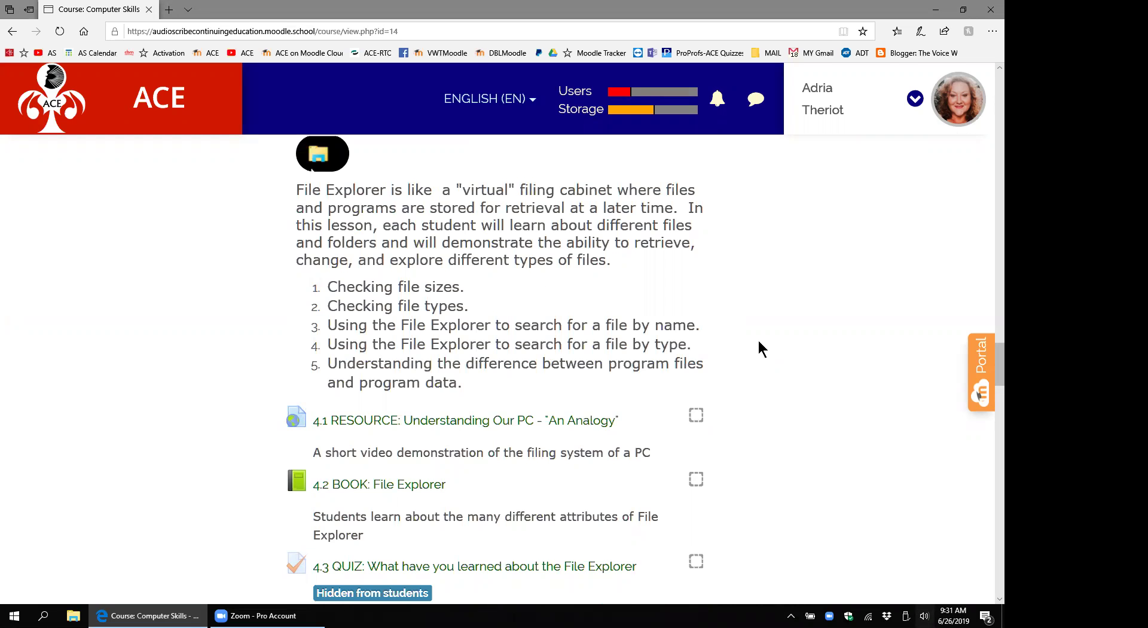
scroll(761, 349, up, 7)
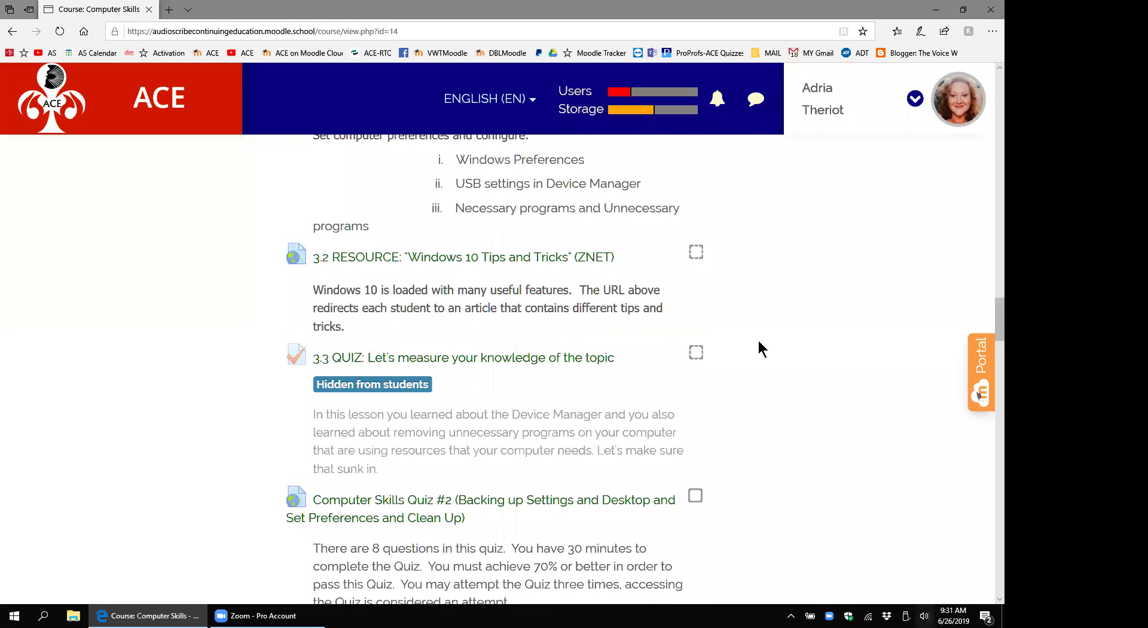
scroll(761, 348, up, 3)
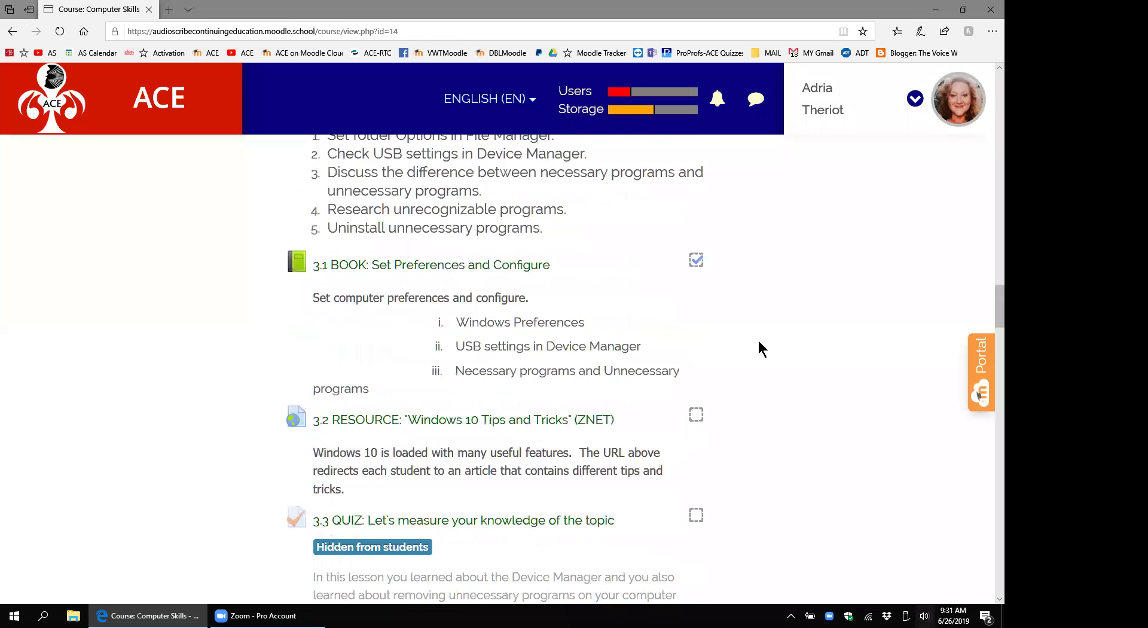
scroll(759, 346, up, 8)
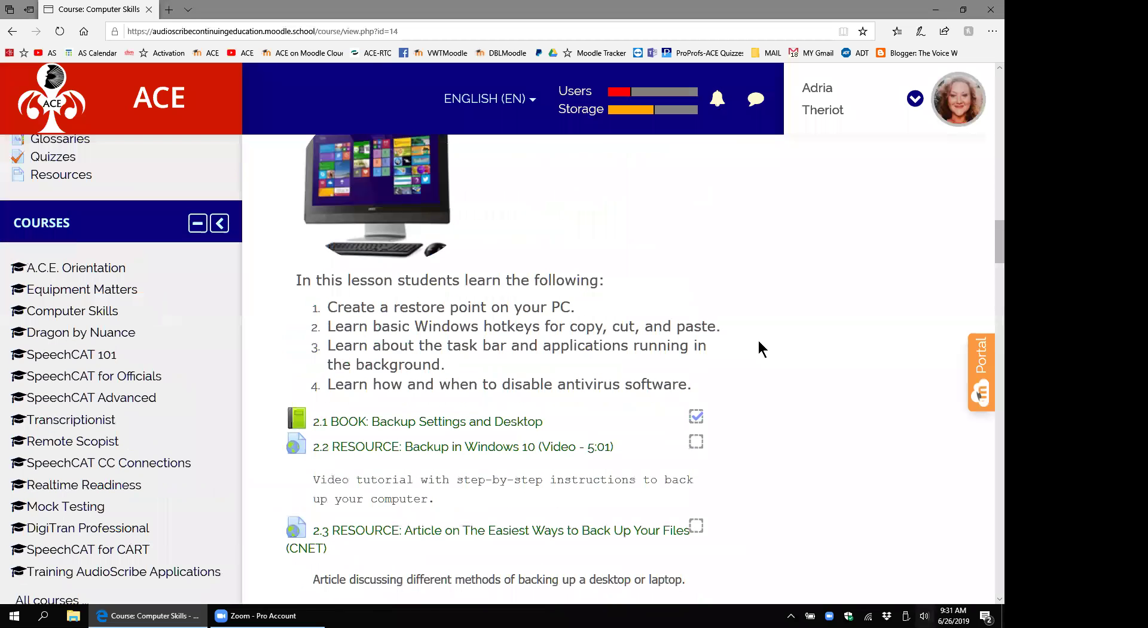
scroll(758, 349, up, 4)
scroll(758, 342, up, 4)
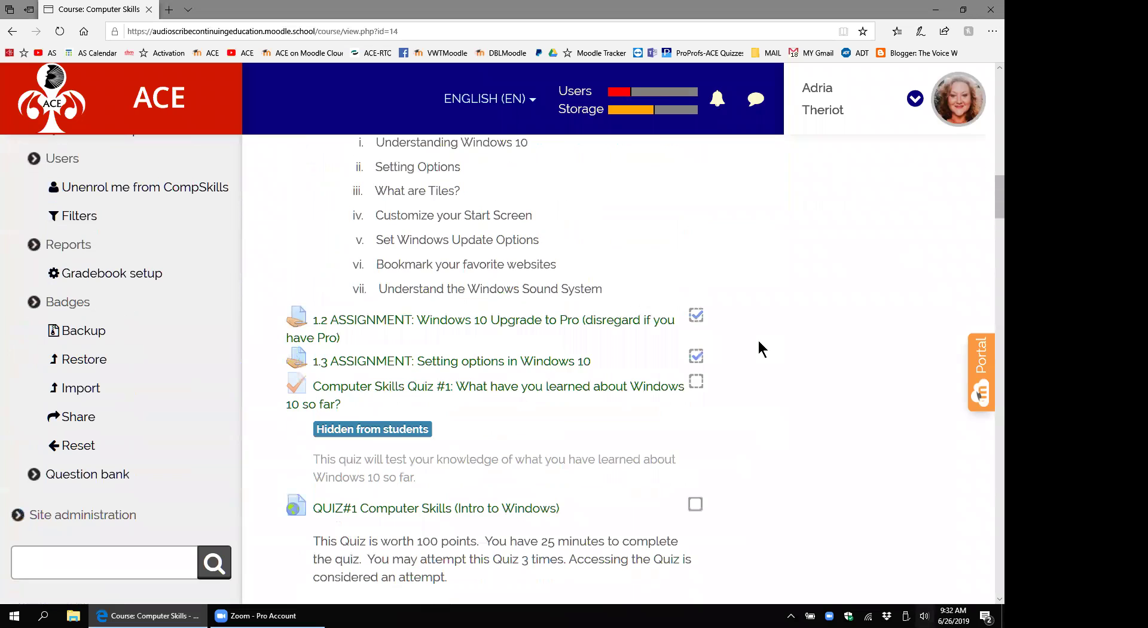
scroll(759, 347, up, 5)
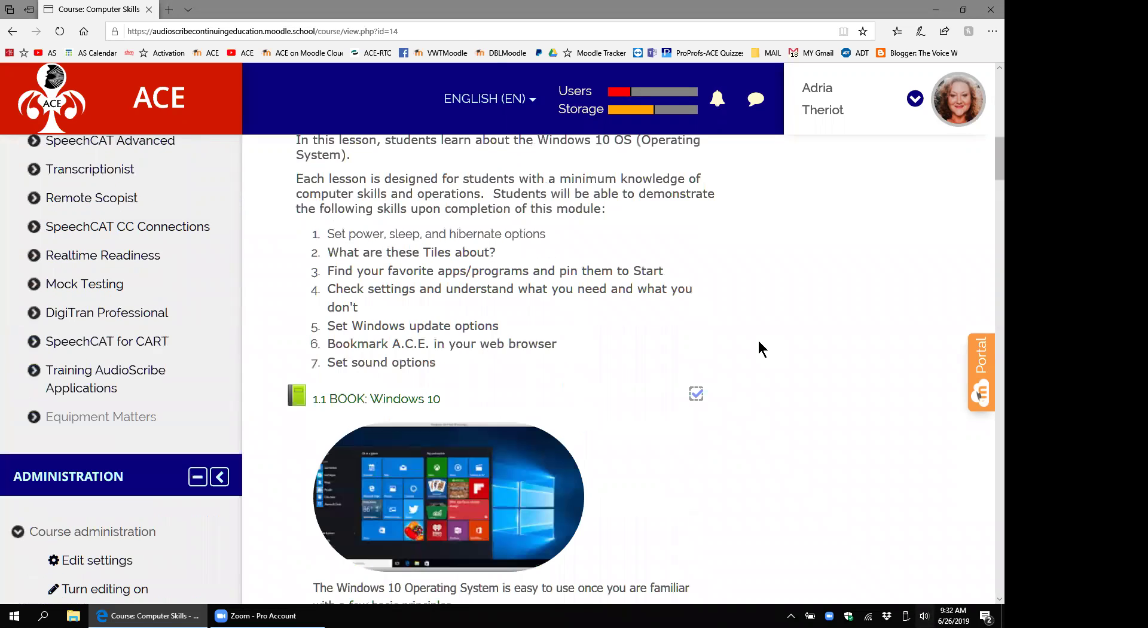
scroll(759, 342, up, 4)
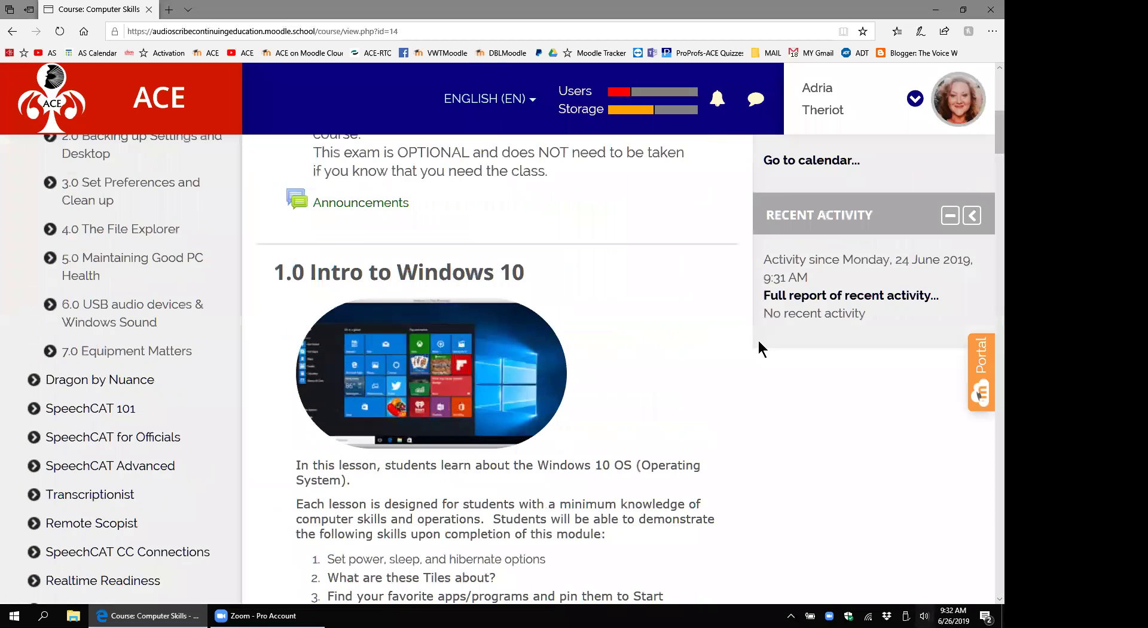
scroll(758, 348, up, 2)
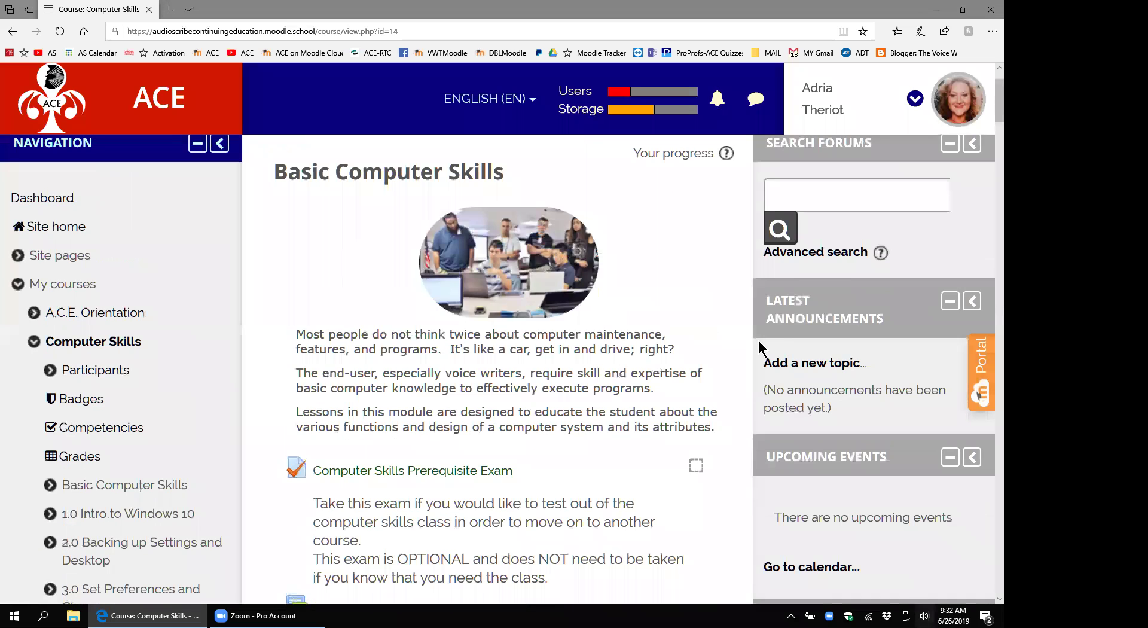
- Look through the Computer Skills lessons from the Prerequisite Exam and 1.0 Intro to Windows 10 to the section 5.0 maintenance resource
scroll(759, 347, down, 2)
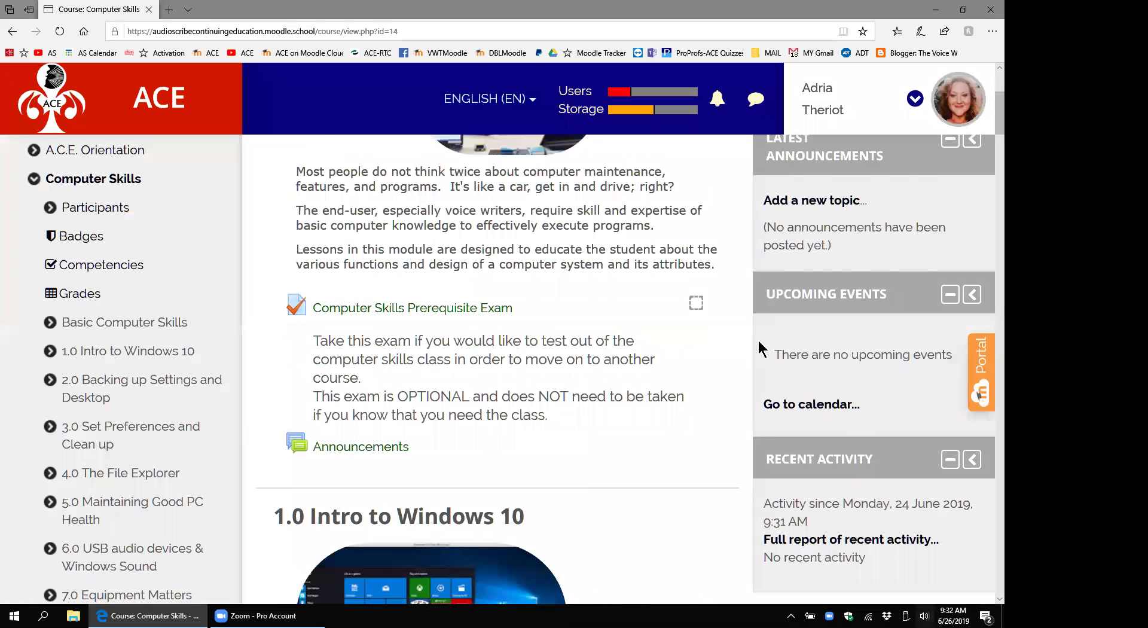
scroll(759, 348, down, 2)
scroll(759, 347, down, 8)
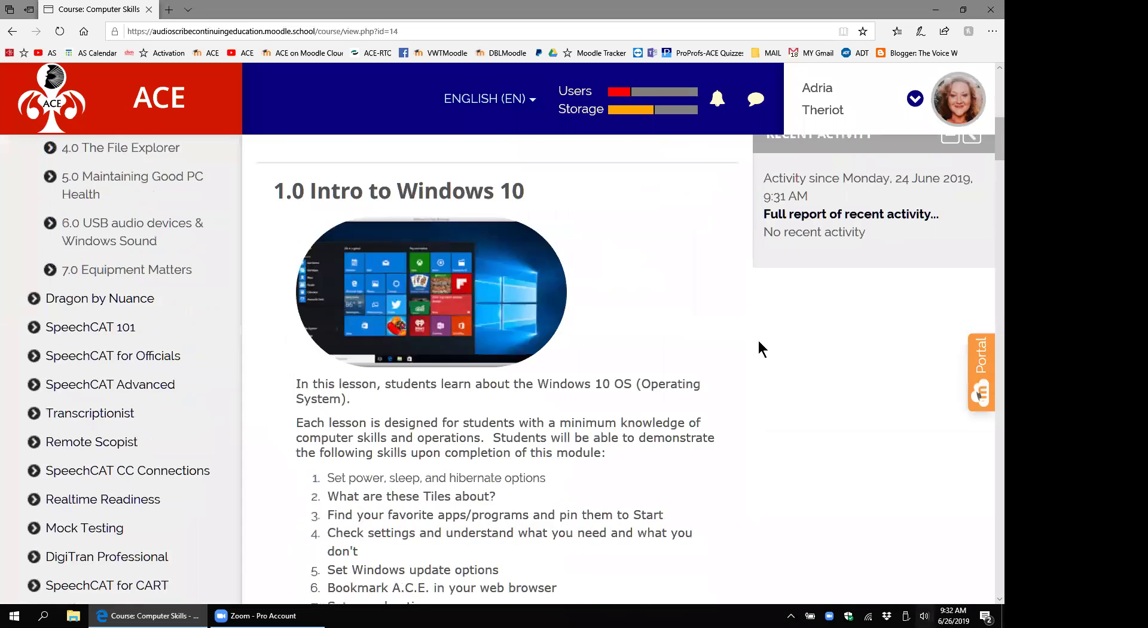
scroll(758, 349, down, 1)
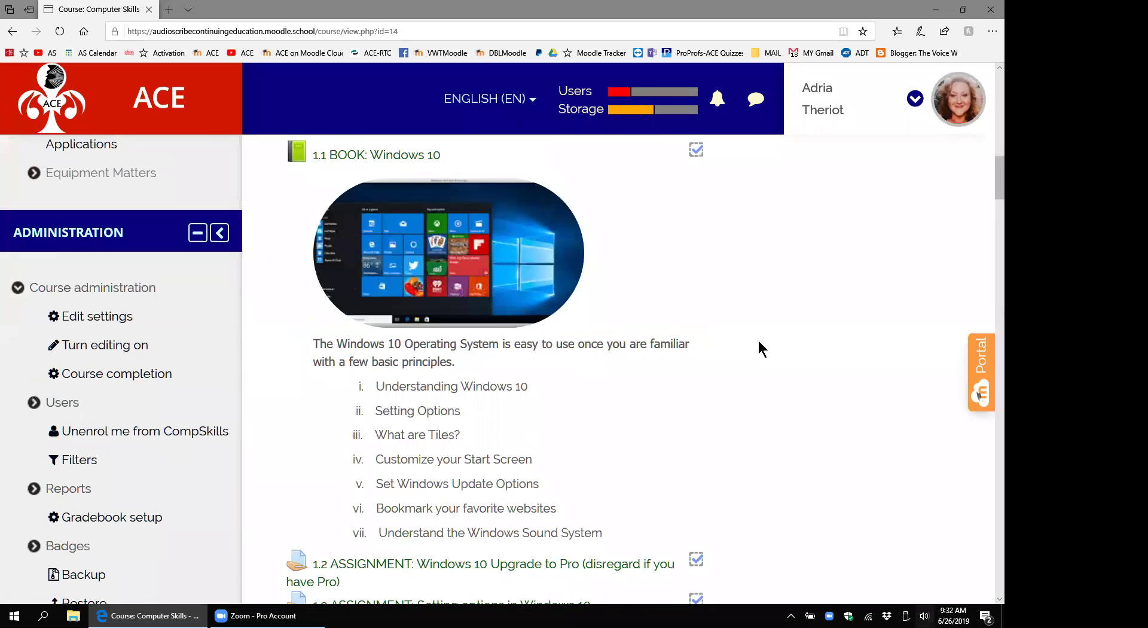
scroll(758, 349, down, 5)
scroll(758, 349, down, 3)
scroll(758, 342, down, 3)
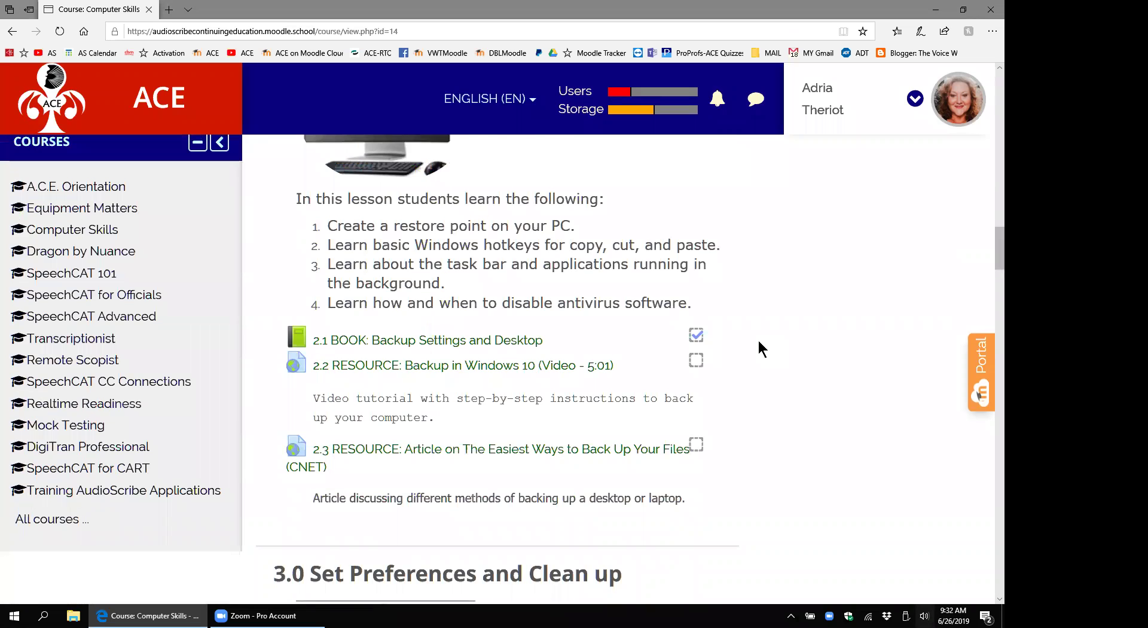
scroll(758, 342, down, 5)
scroll(759, 342, down, 1)
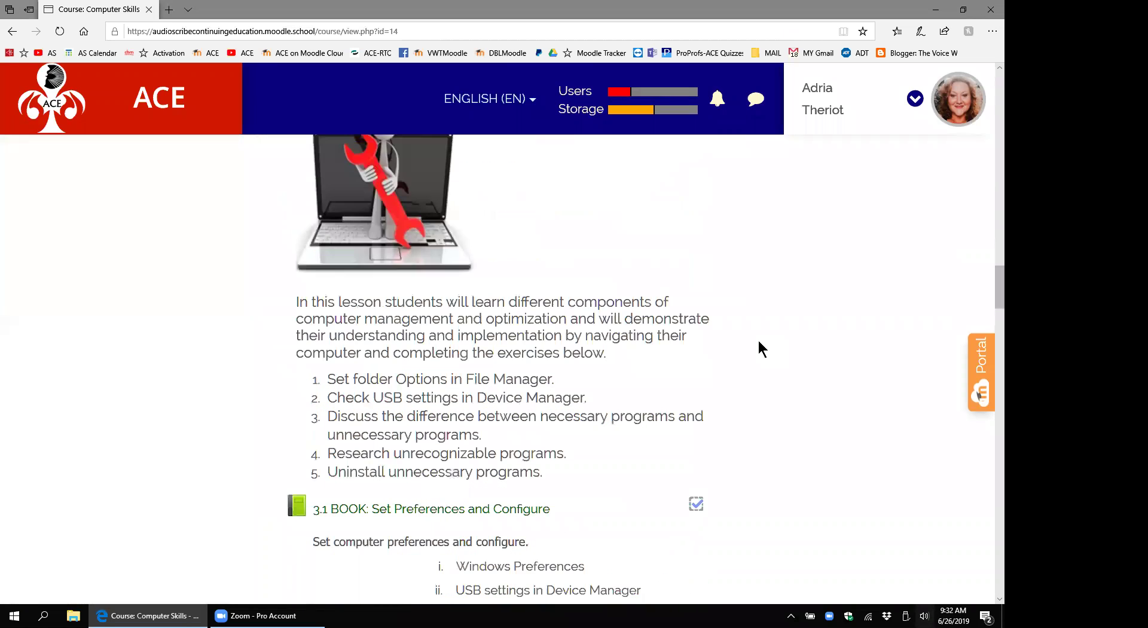
scroll(759, 342, down, 3)
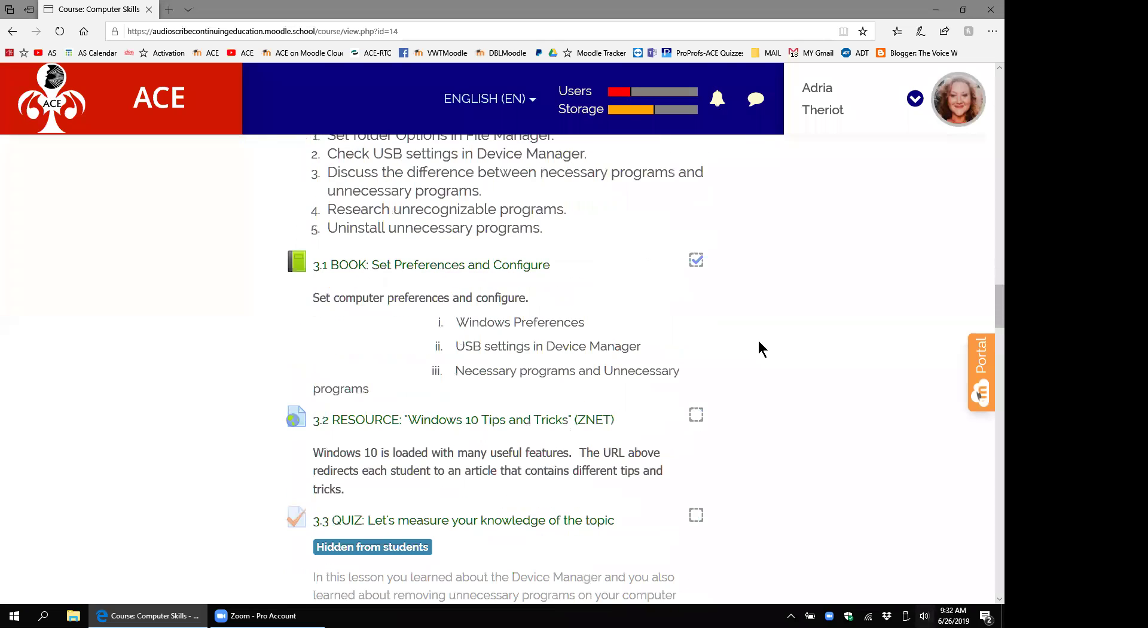
scroll(759, 348, down, 3)
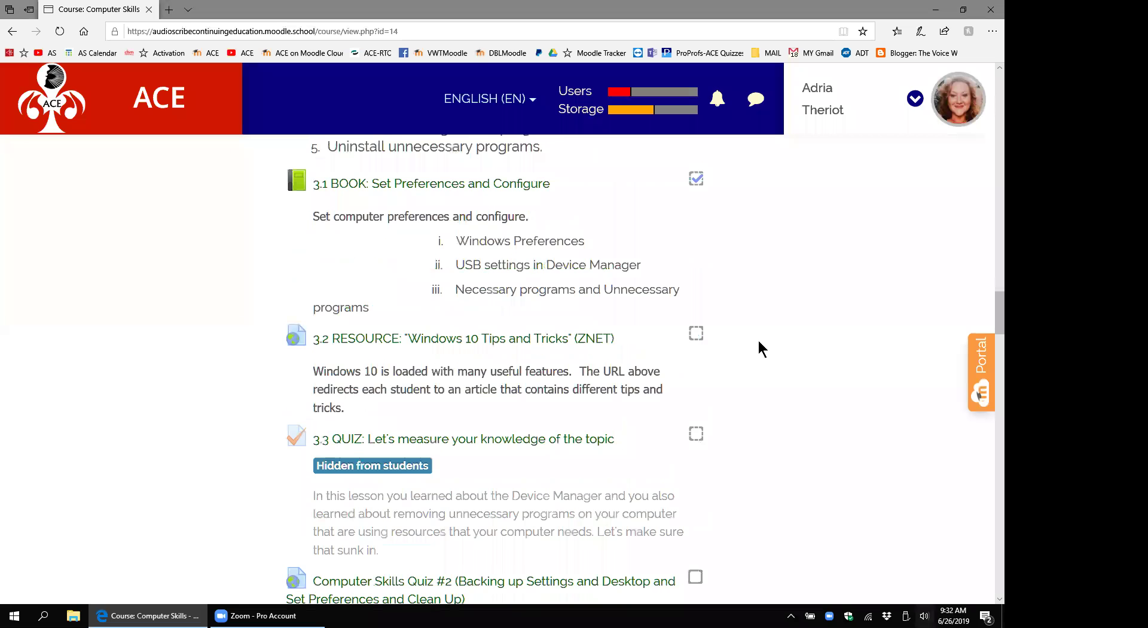
scroll(759, 348, down, 6)
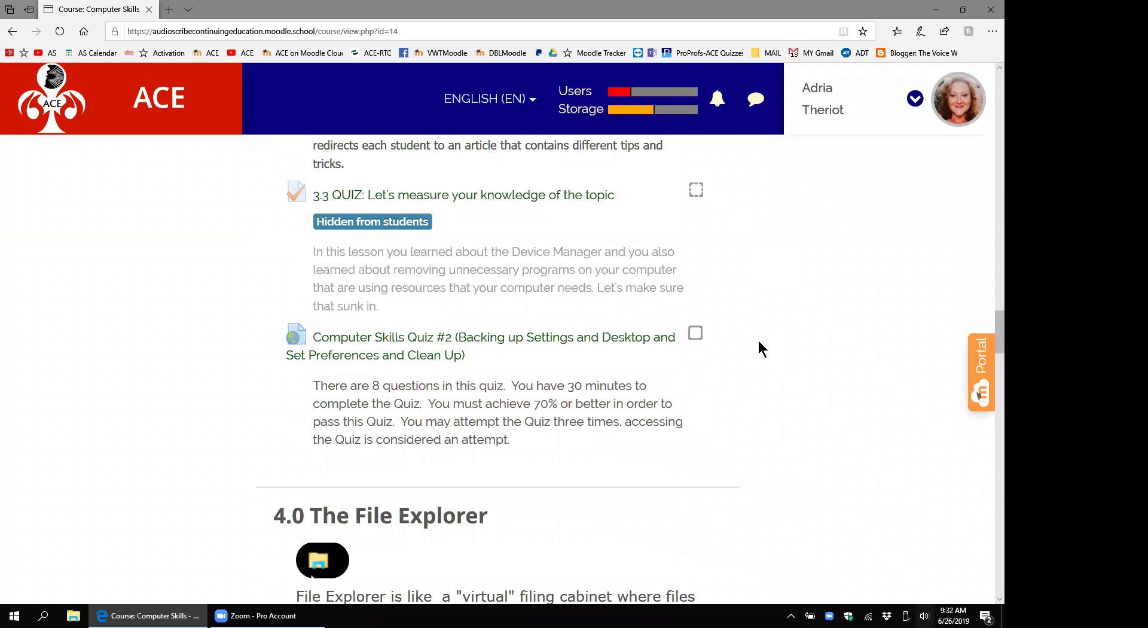
scroll(759, 346, down, 9)
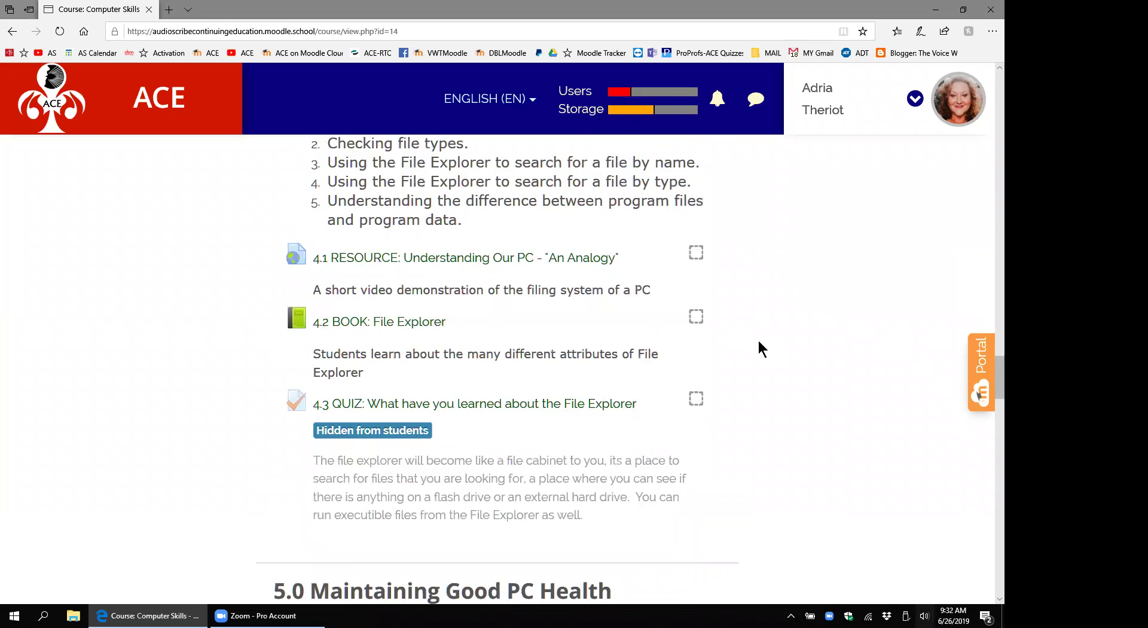
scroll(759, 341, down, 4)
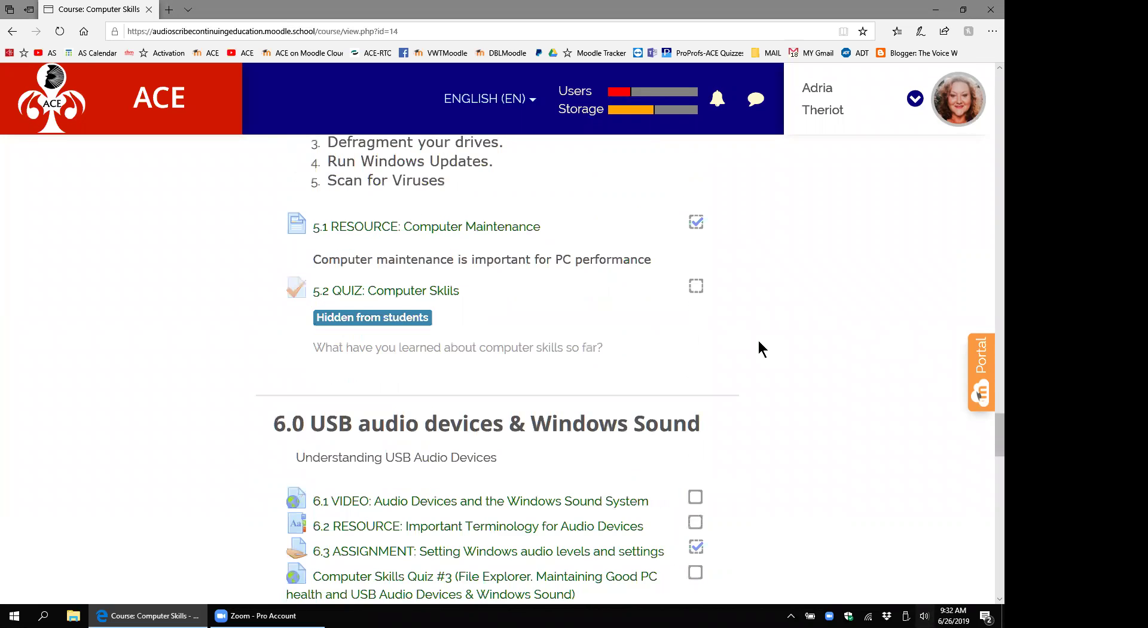
- Examine sections 6.0 USB audio devices & Windows Sound and 7.0 Equipment Matters, including the USB Selective Suspend instructions and Computer Skills Final Exam
scroll(760, 349, down, 1)
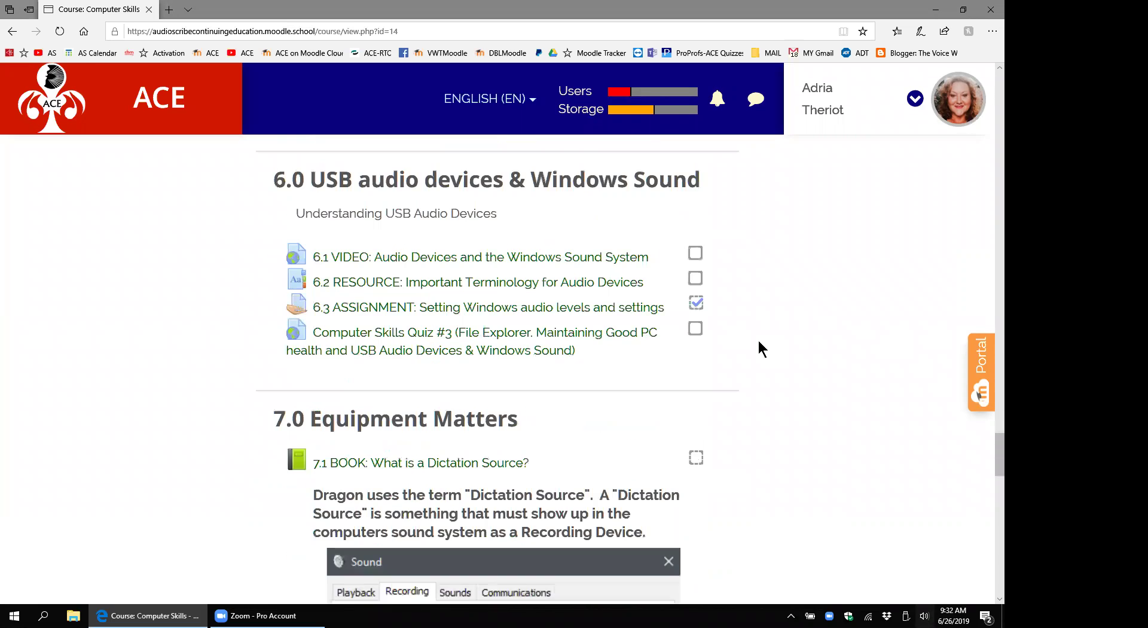
scroll(761, 348, down, 2)
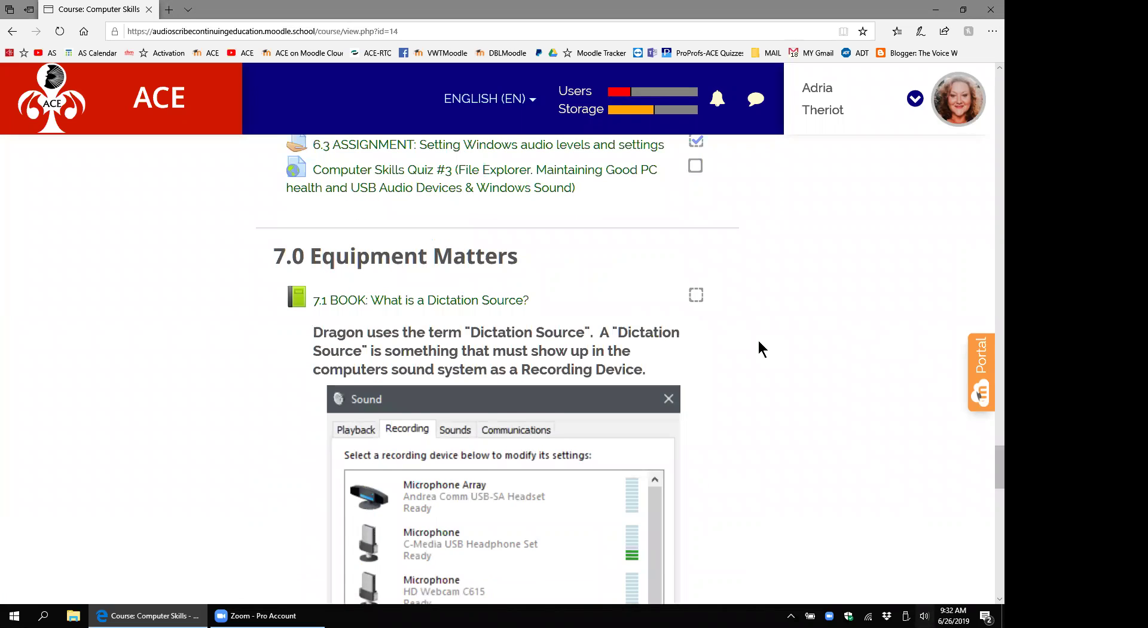
scroll(760, 349, down, 6)
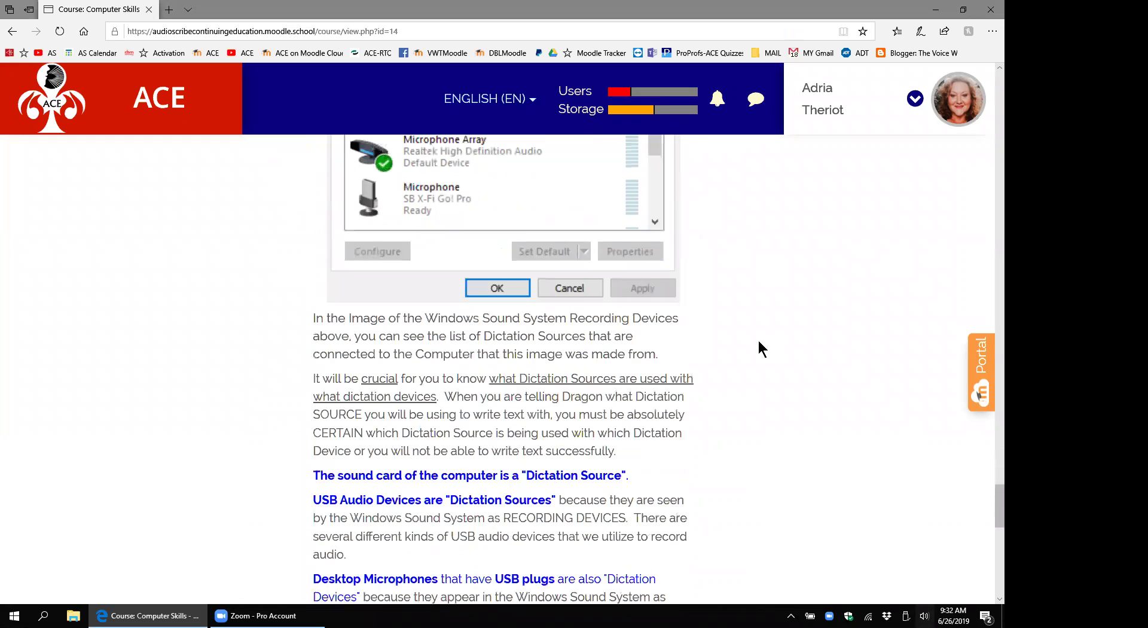
scroll(760, 347, down, 3)
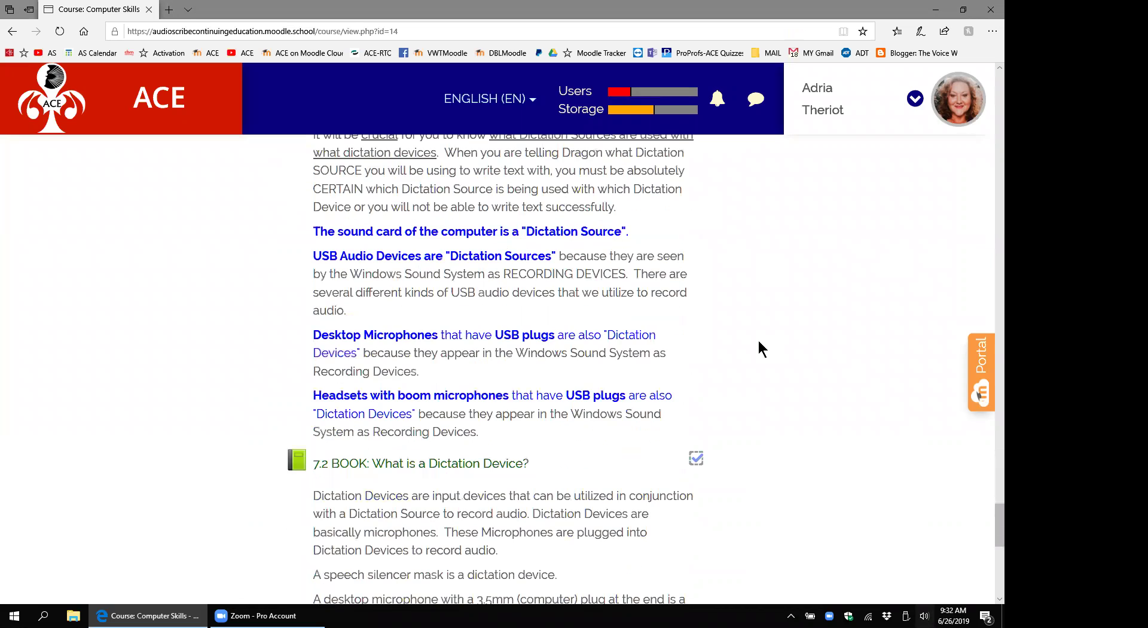
scroll(759, 349, down, 3)
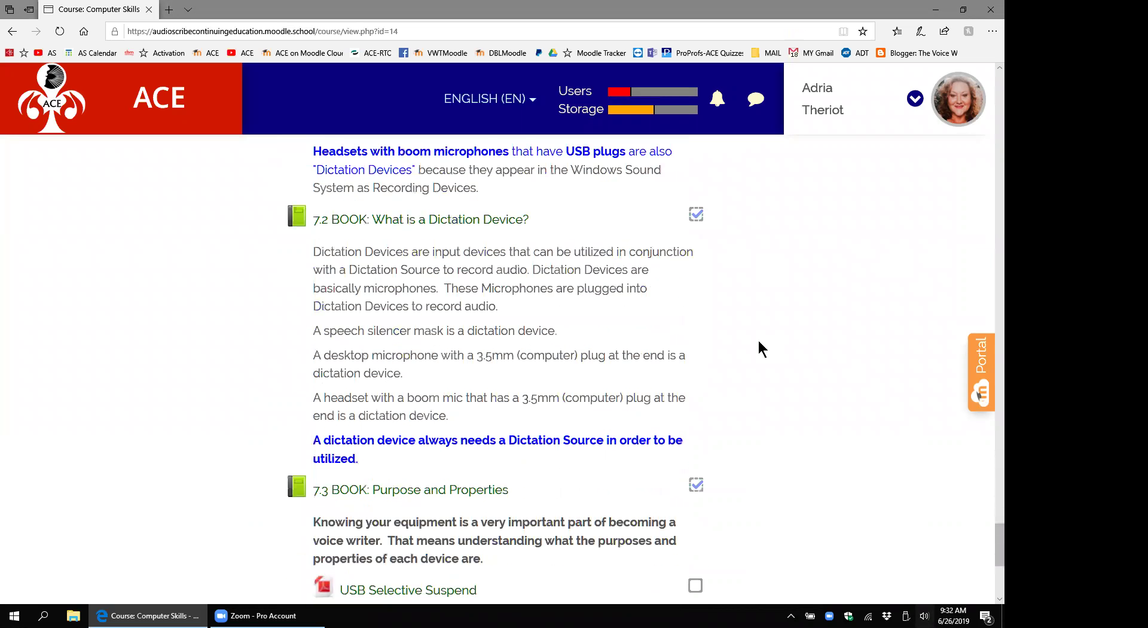
scroll(759, 349, down, 3)
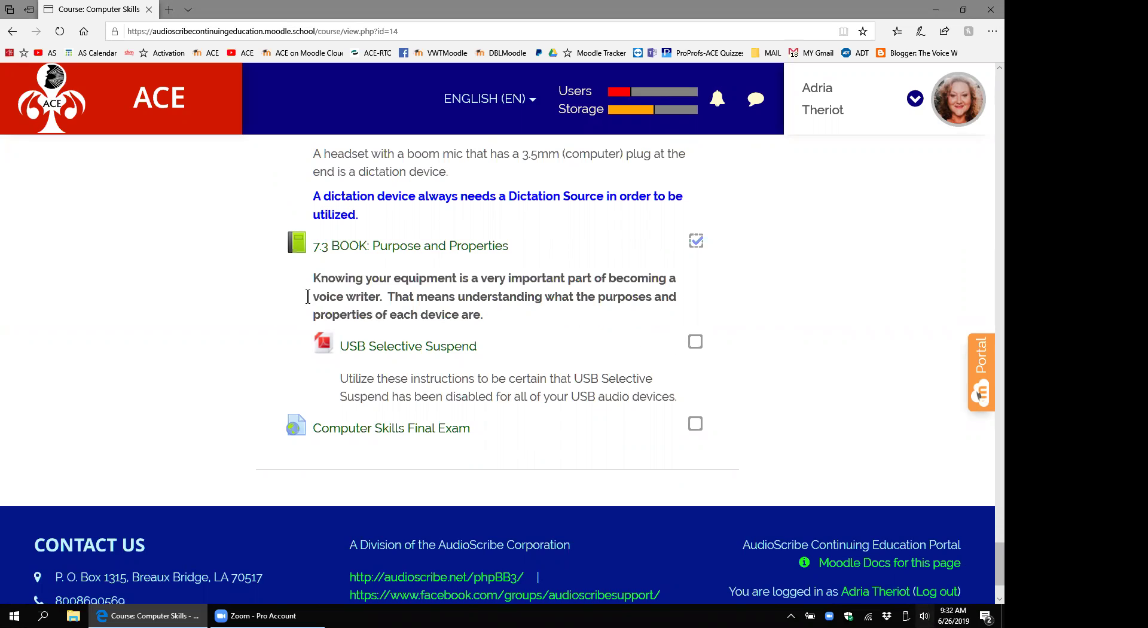
- Open the Transcriptionist course from the dashboard and go to the Transcriptionist Handy and Realtime Coach dictation instructions
click(51, 104)
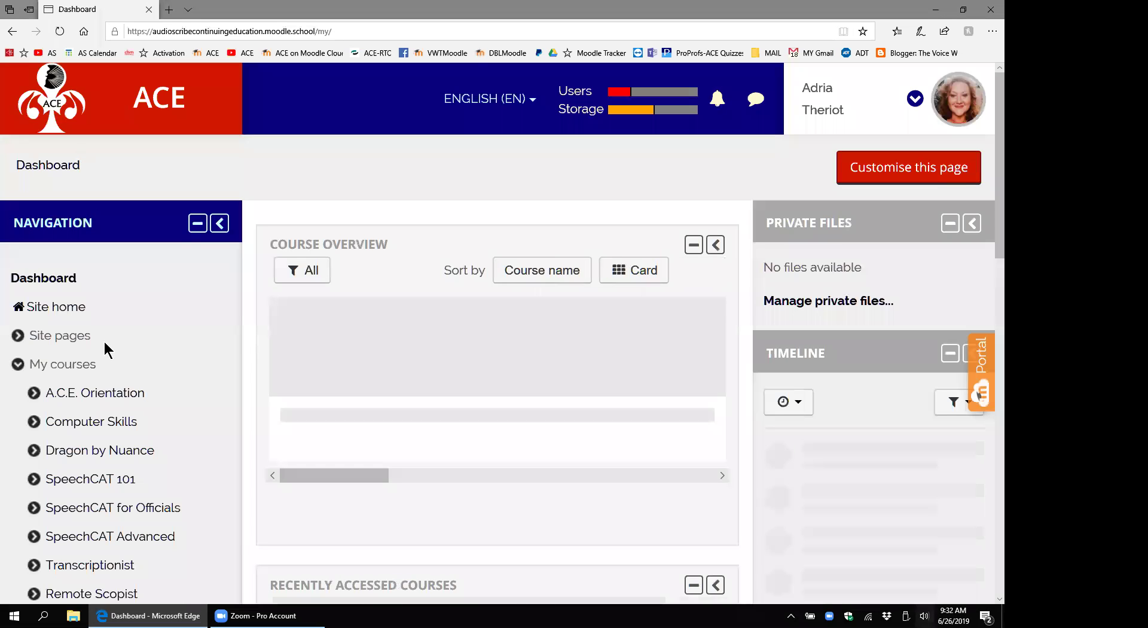
click(85, 565)
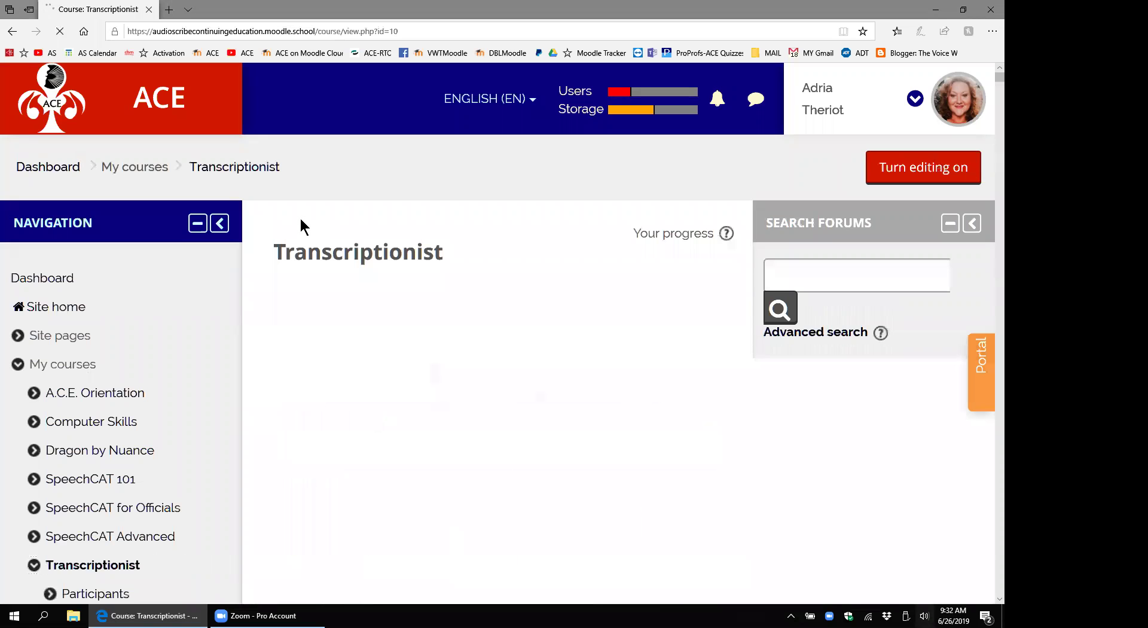
scroll(299, 216, down, 3)
scroll(301, 226, down, 5)
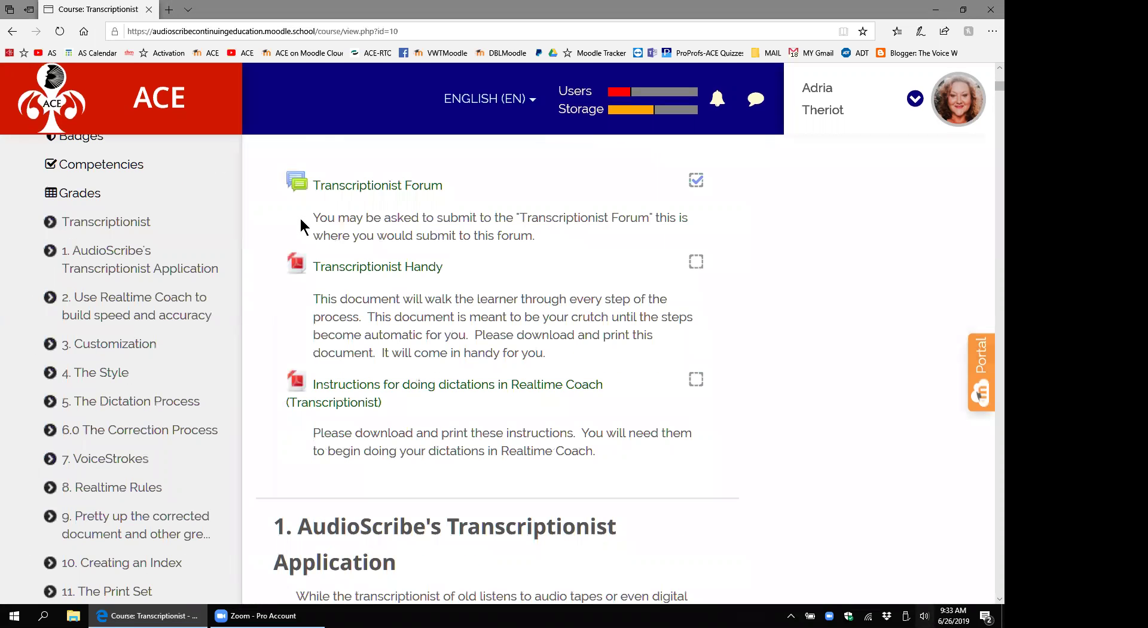
scroll(301, 226, down, 3)
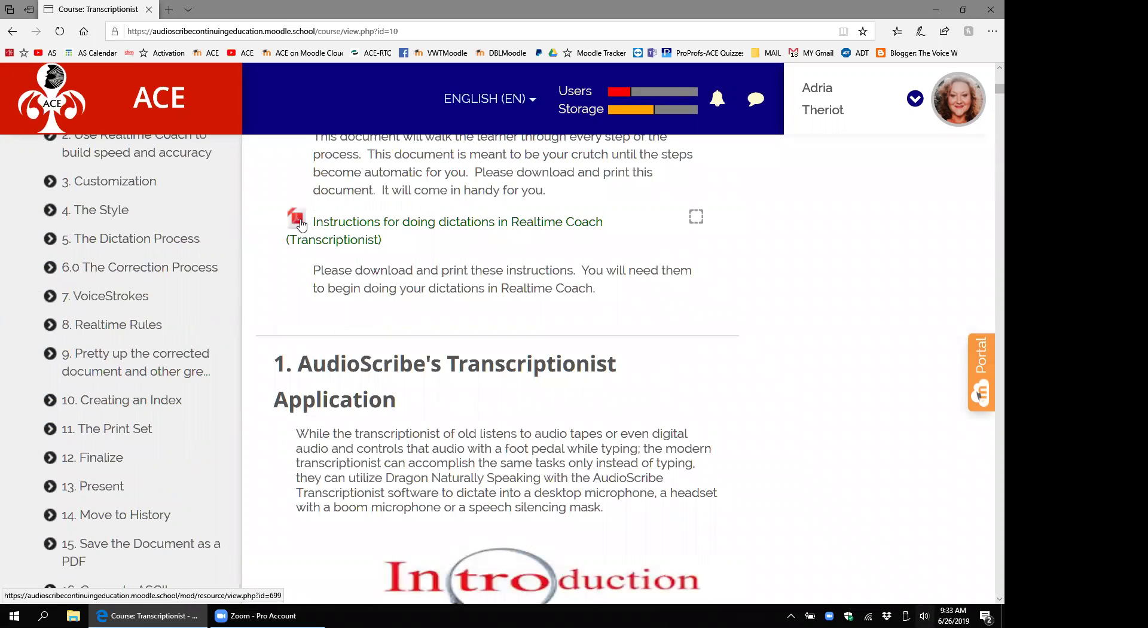
scroll(301, 226, up, 1)
scroll(301, 226, up, 1)
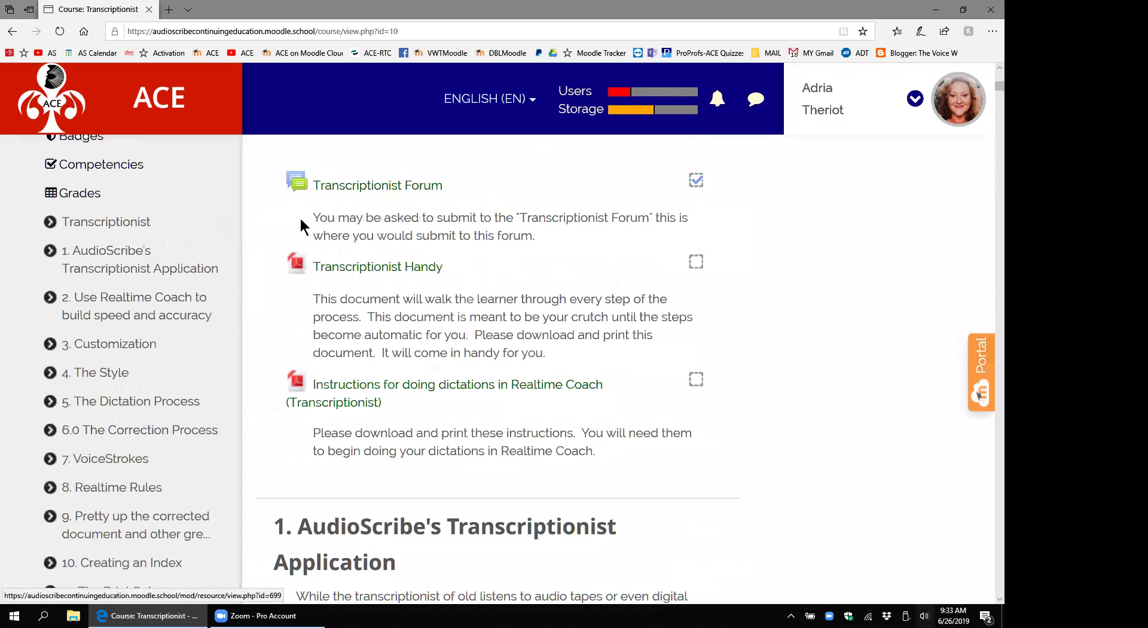
- Look through sections 1 and 2 of the Transcriptionist course, covering the Transcriptionist application lessons, Quiz #1 and the Realtime Coach dictation instructions
scroll(302, 226, down, 2)
scroll(301, 225, down, 7)
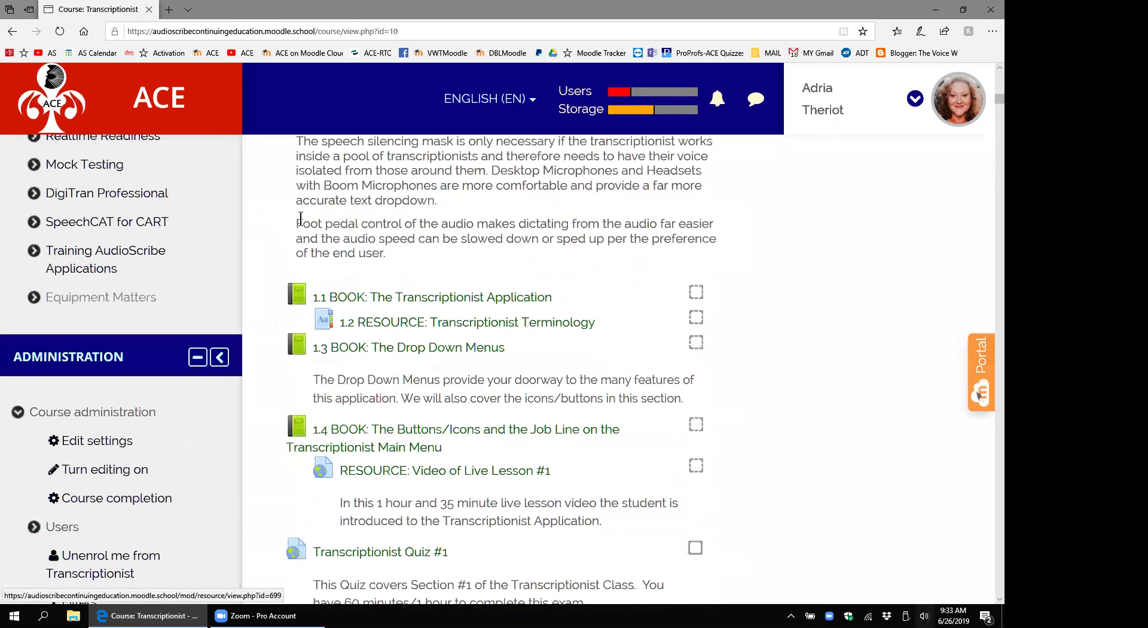
scroll(301, 221, down, 1)
scroll(302, 226, down, 5)
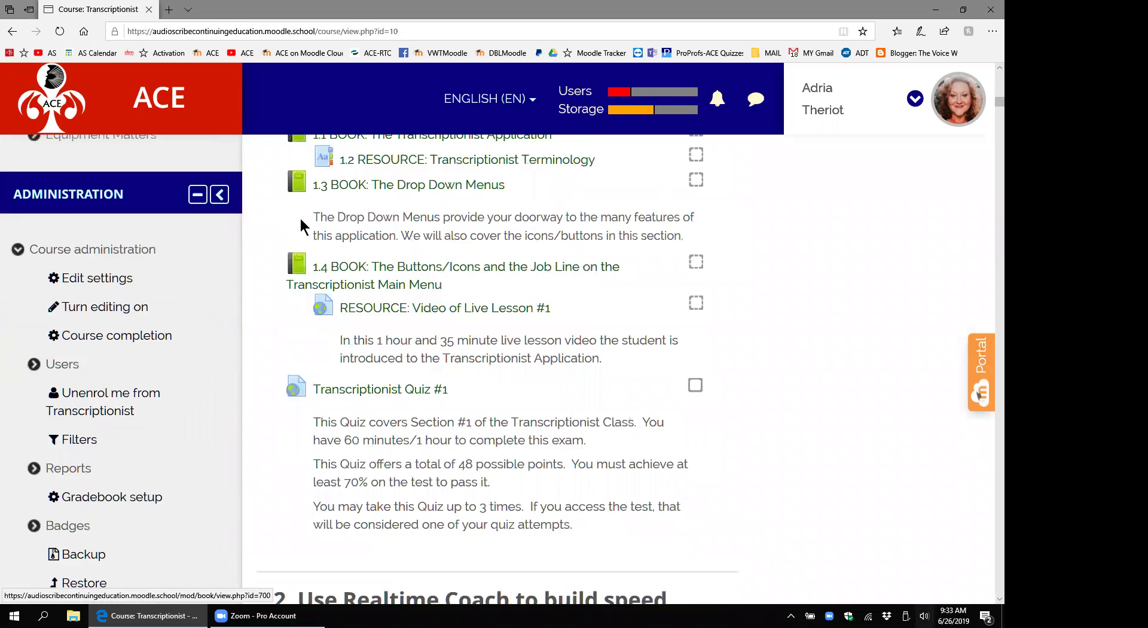
scroll(301, 226, down, 5)
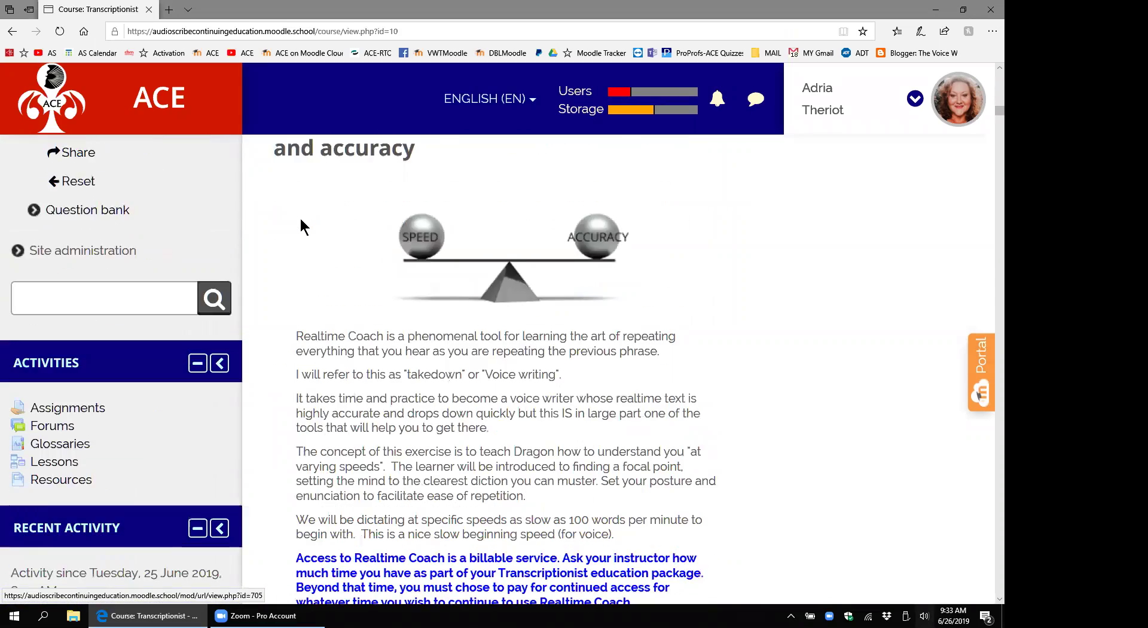
scroll(301, 226, down, 10)
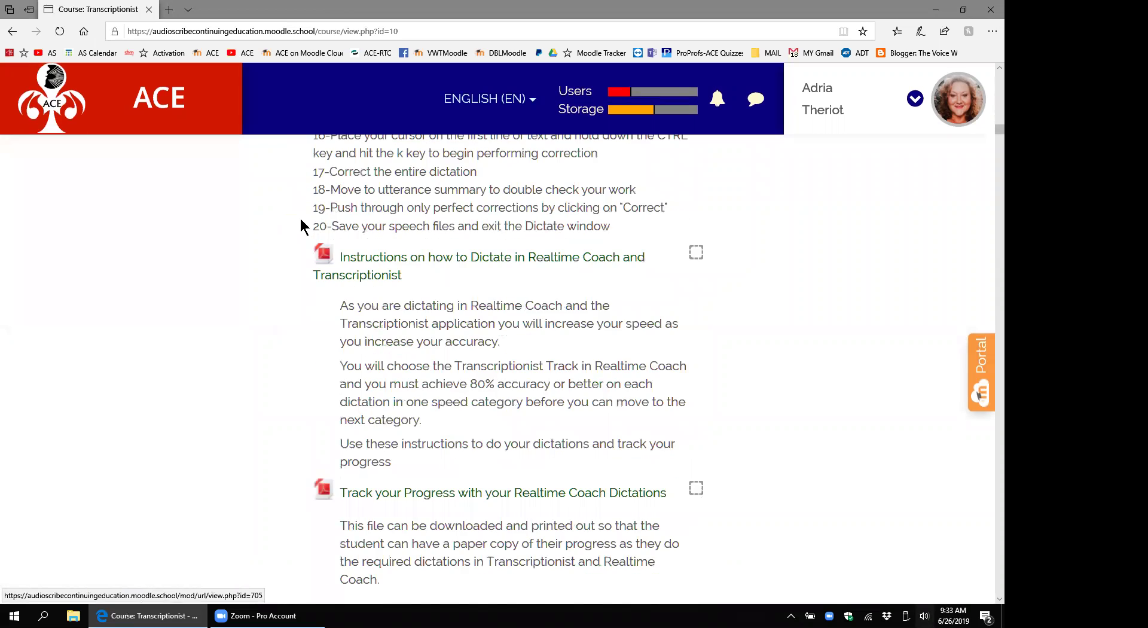
- Examine the Customization lessons on importing styles and display sets, continuing to section 5, The Dictation Process
scroll(300, 223, down, 6)
scroll(301, 221, down, 6)
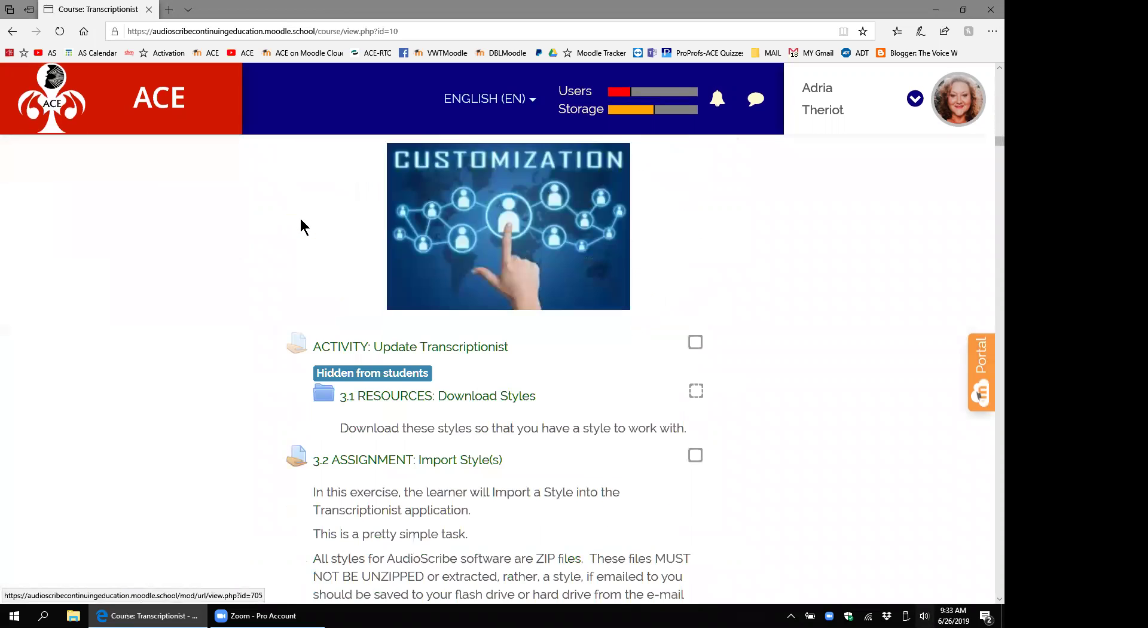
scroll(301, 226, down, 8)
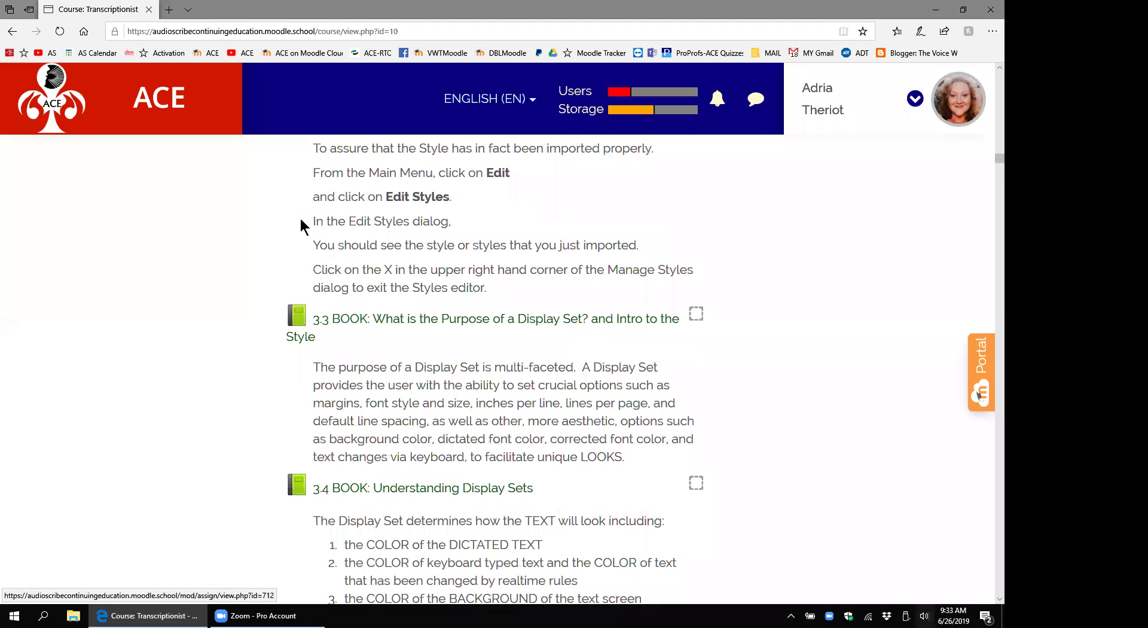
scroll(301, 226, down, 4)
scroll(301, 226, down, 1)
scroll(302, 223, down, 12)
scroll(300, 220, down, 7)
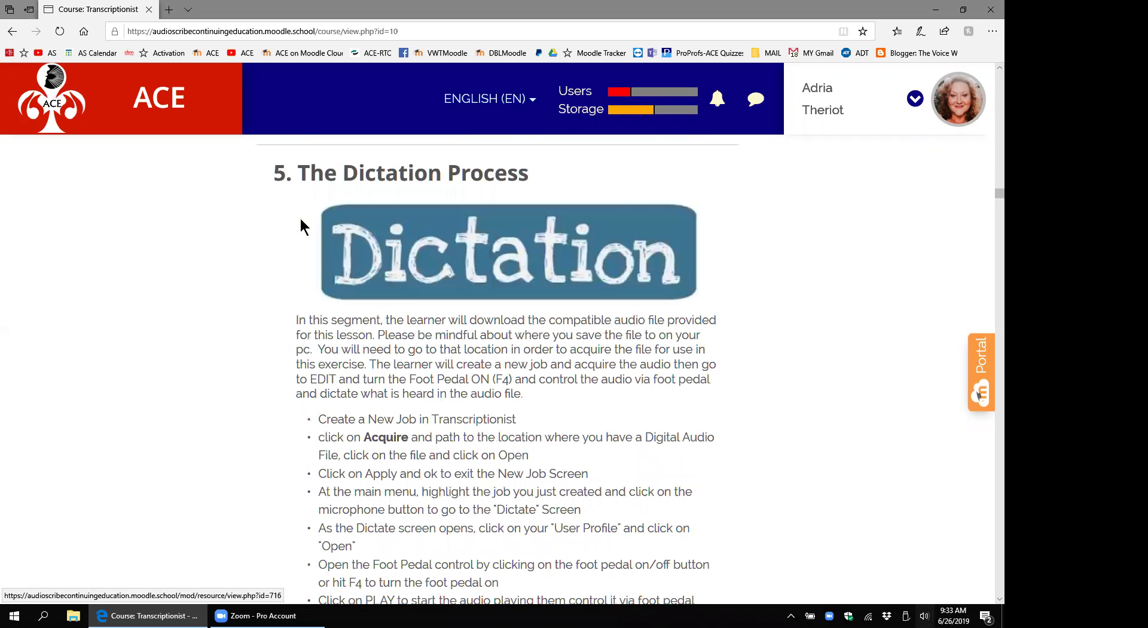
- Review The Dictation Process lessons, from the 5.1 new job video and foot pedal setup to Quick Start and the 5.4 practice audio
scroll(301, 221, down, 4)
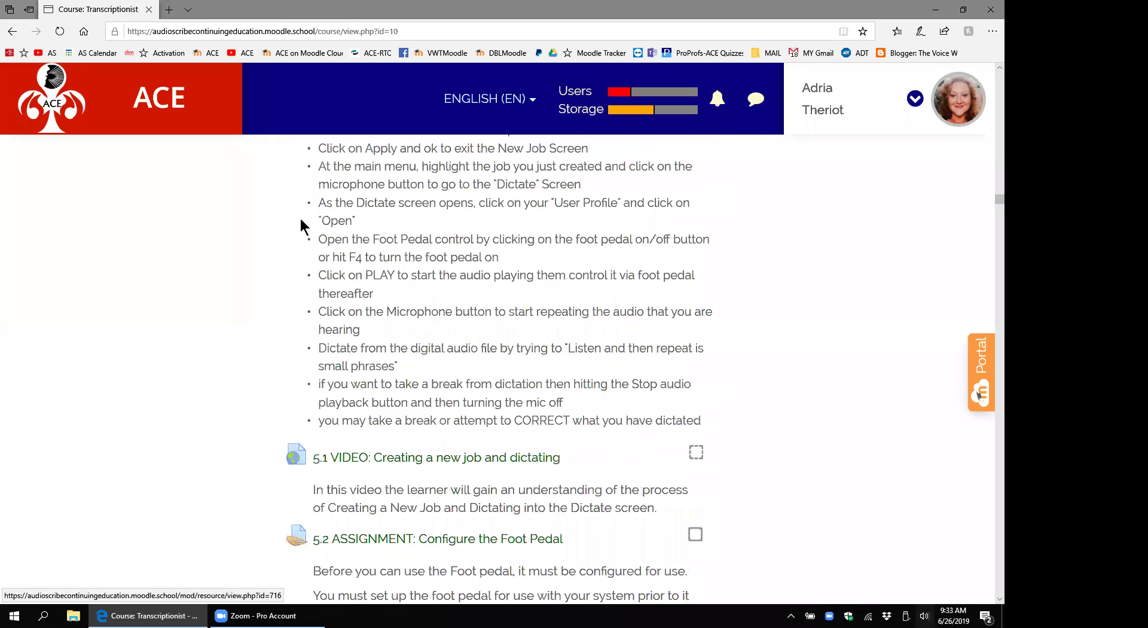
scroll(301, 226, down, 1)
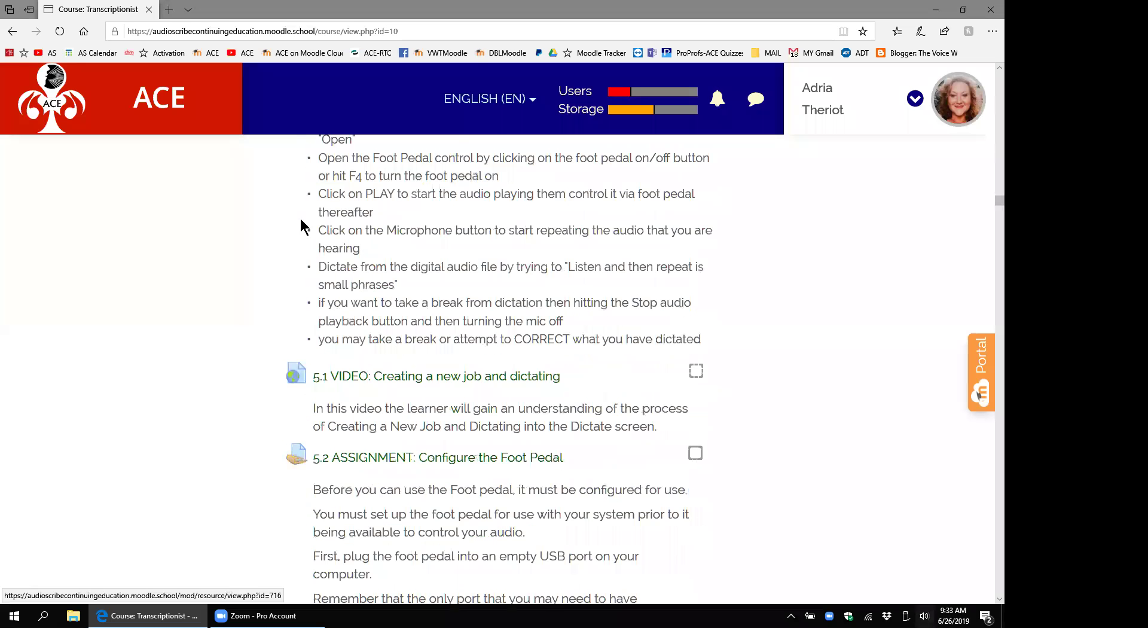
scroll(300, 226, down, 1)
scroll(301, 225, down, 1)
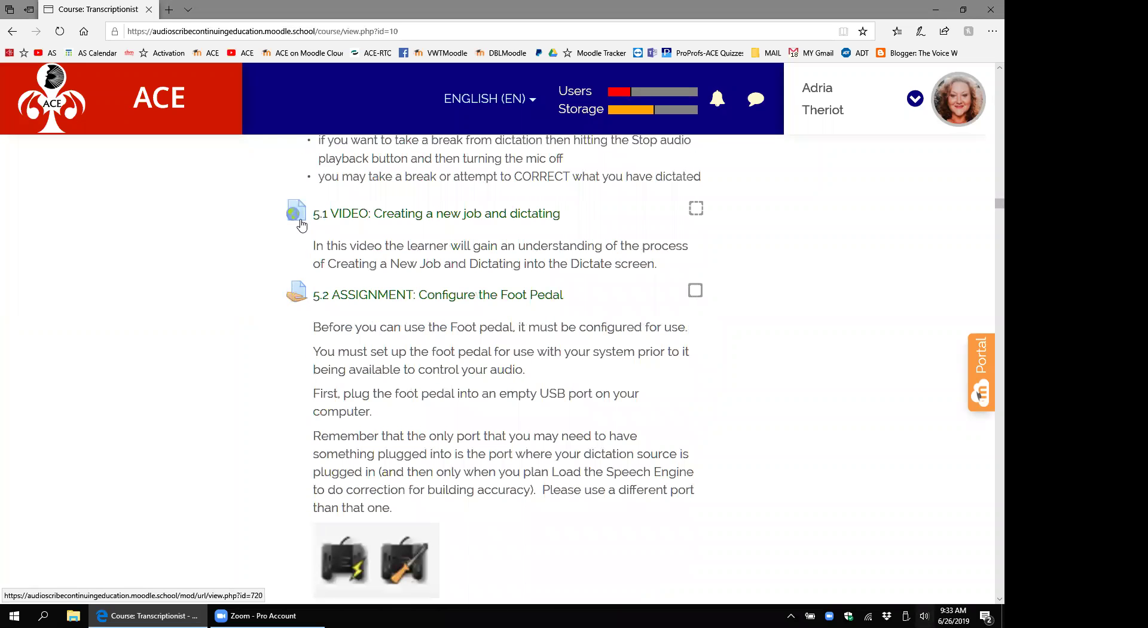
scroll(301, 223, down, 5)
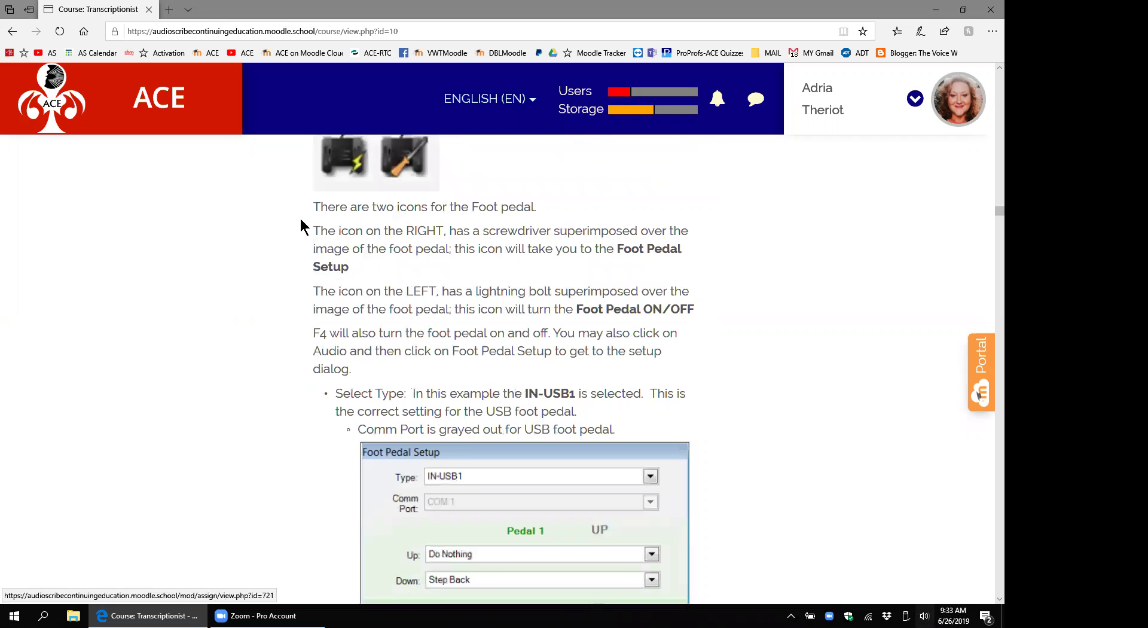
scroll(301, 220, down, 7)
scroll(301, 220, down, 4)
scroll(301, 226, down, 4)
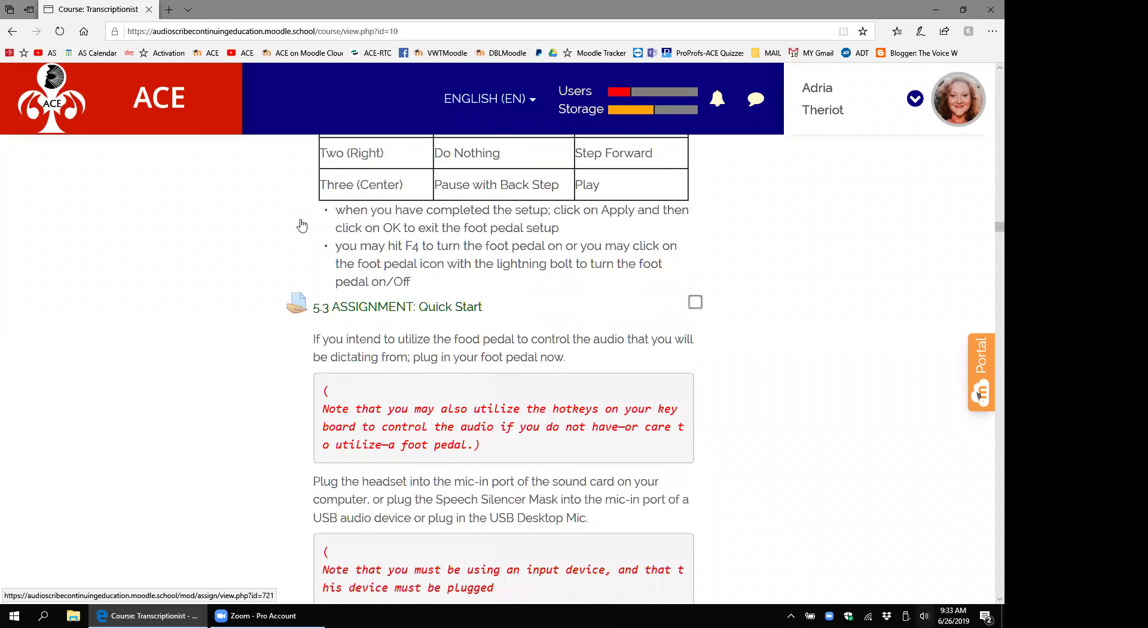
scroll(300, 217, down, 6)
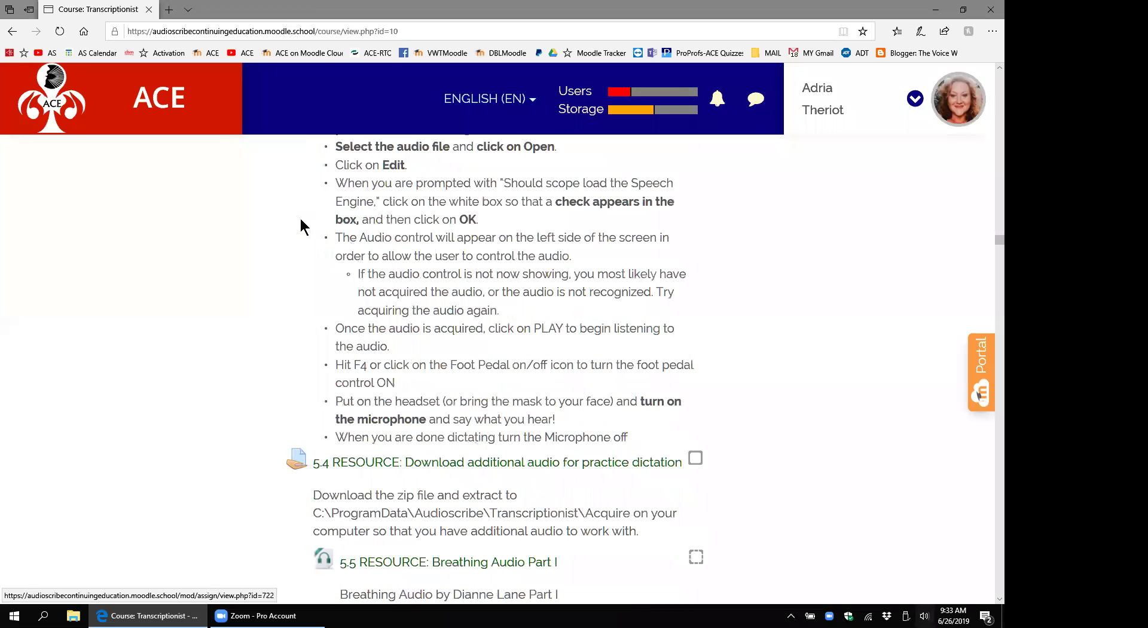
scroll(301, 222, down, 2)
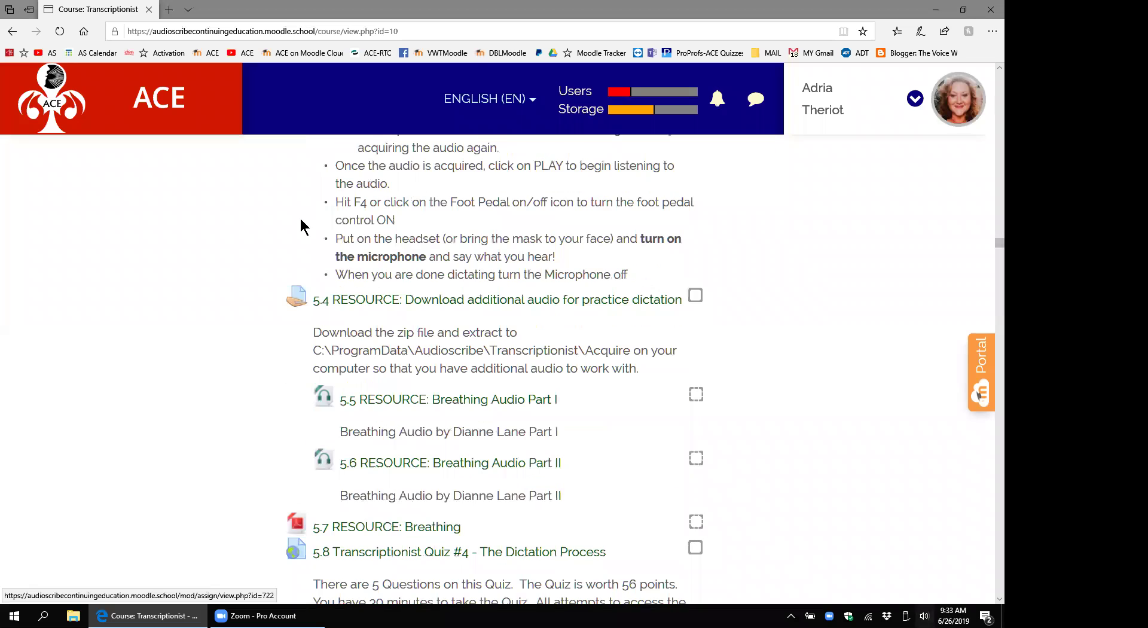
- Open 5.5 RESOURCE: Breathing Audio Part I in the Transcriptionist course and play the recording
scroll(301, 226, down, 1)
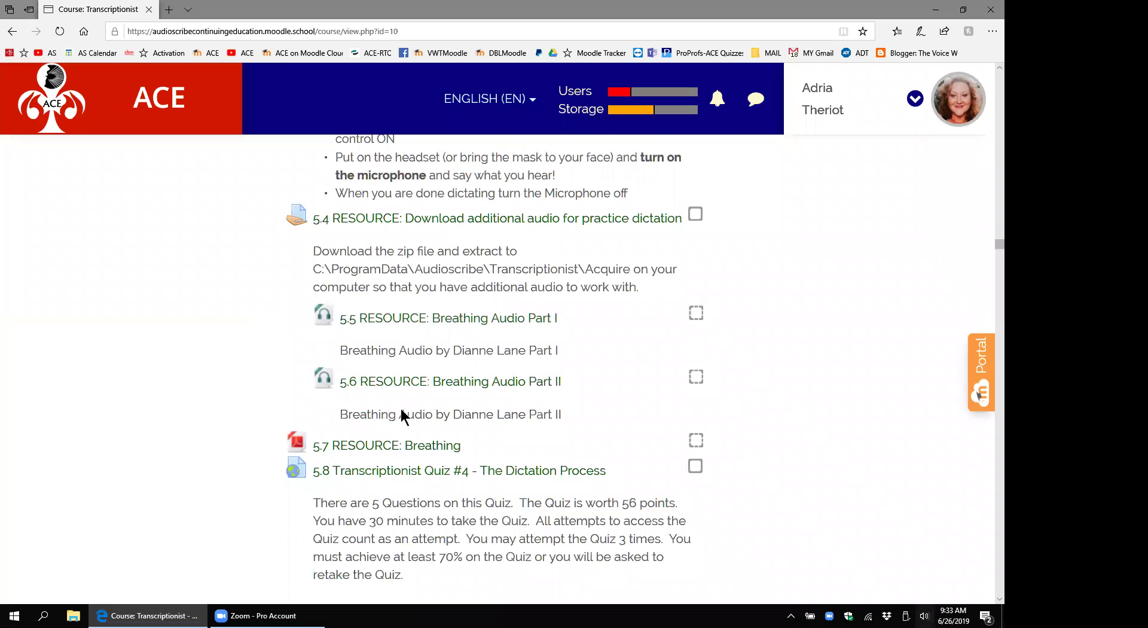
click(413, 324)
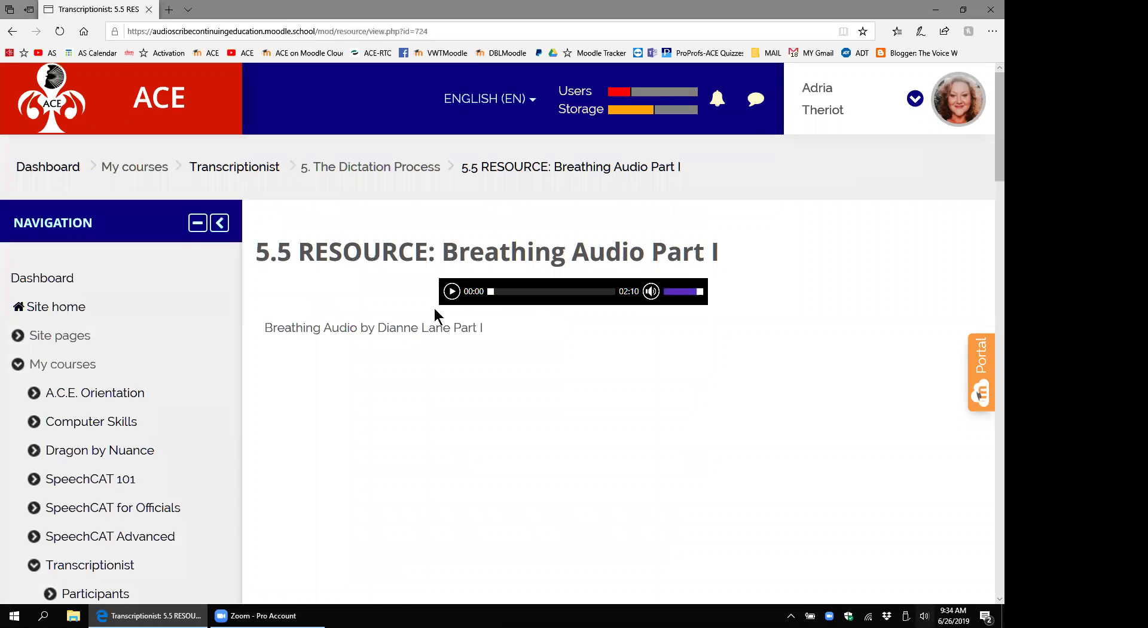
click(456, 293)
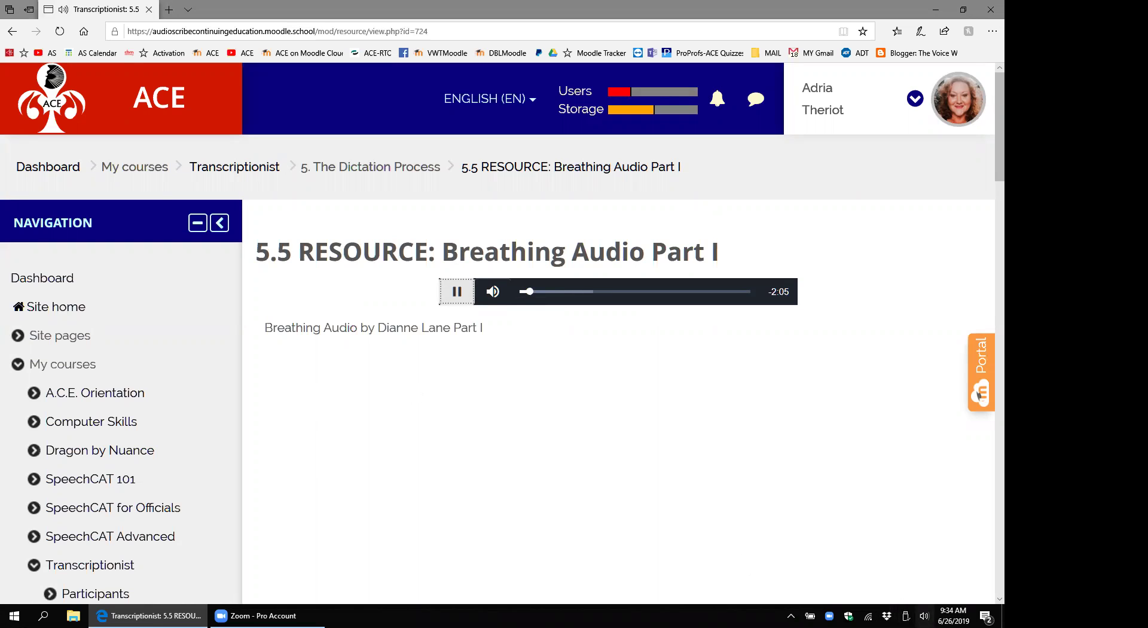
- Set the computer's speaker volume to 100
click(925, 615)
click(961, 587)
click(965, 589)
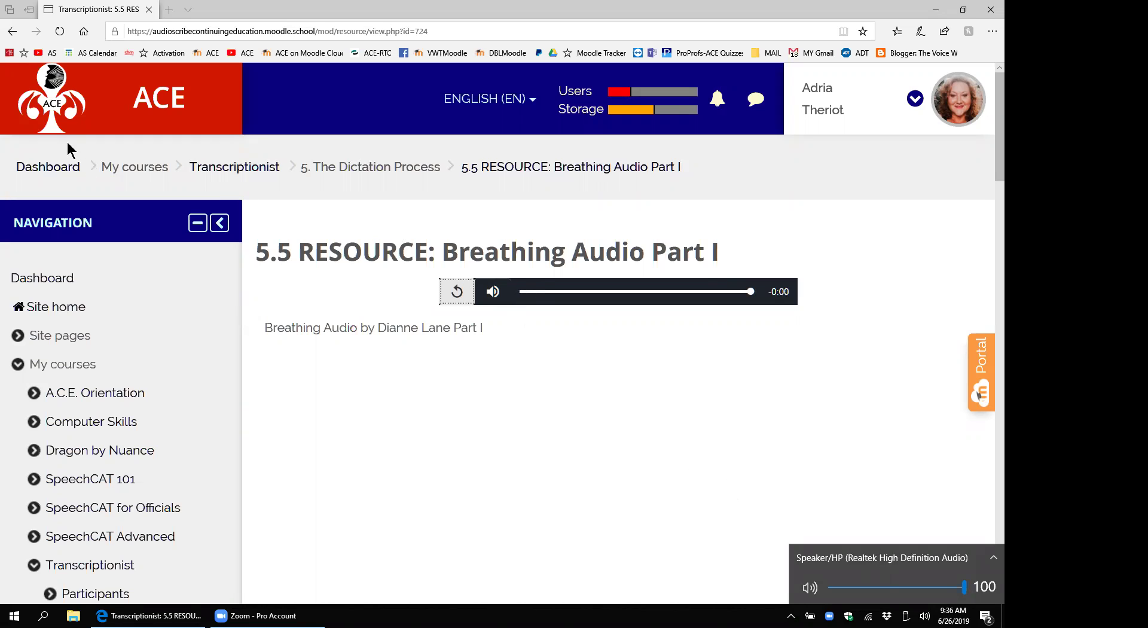
- Return to section 5 of the Transcriptionist course and play 5.6 RESOURCE: Breathing Audio Part II
click(11, 35)
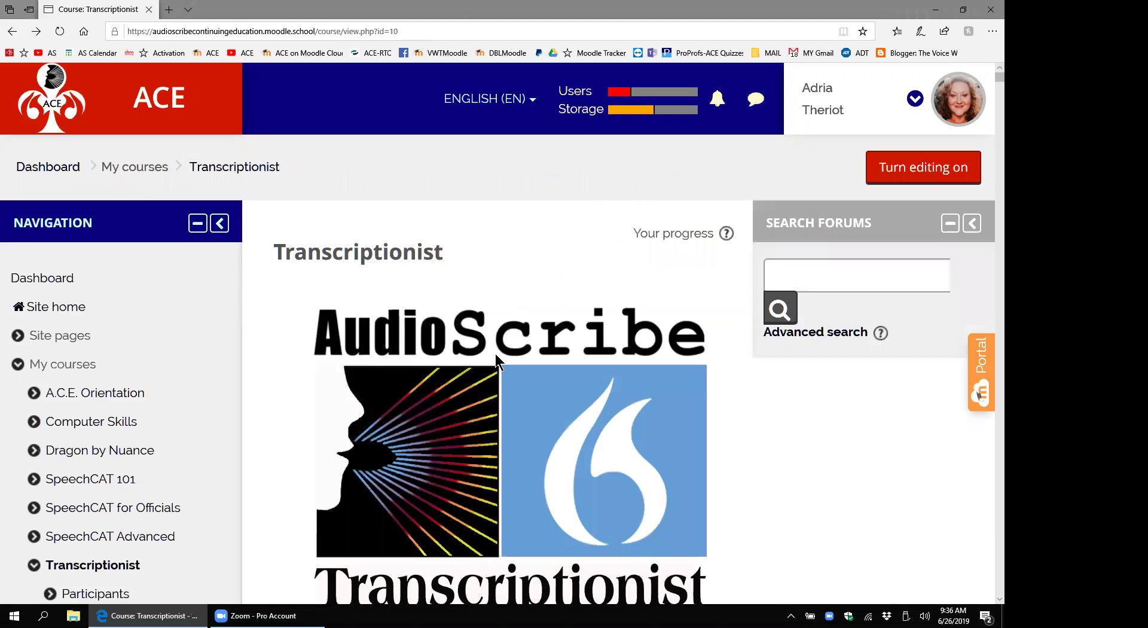
scroll(495, 356, down, 15)
scroll(495, 354, down, 15)
scroll(495, 355, down, 15)
scroll(496, 355, down, 15)
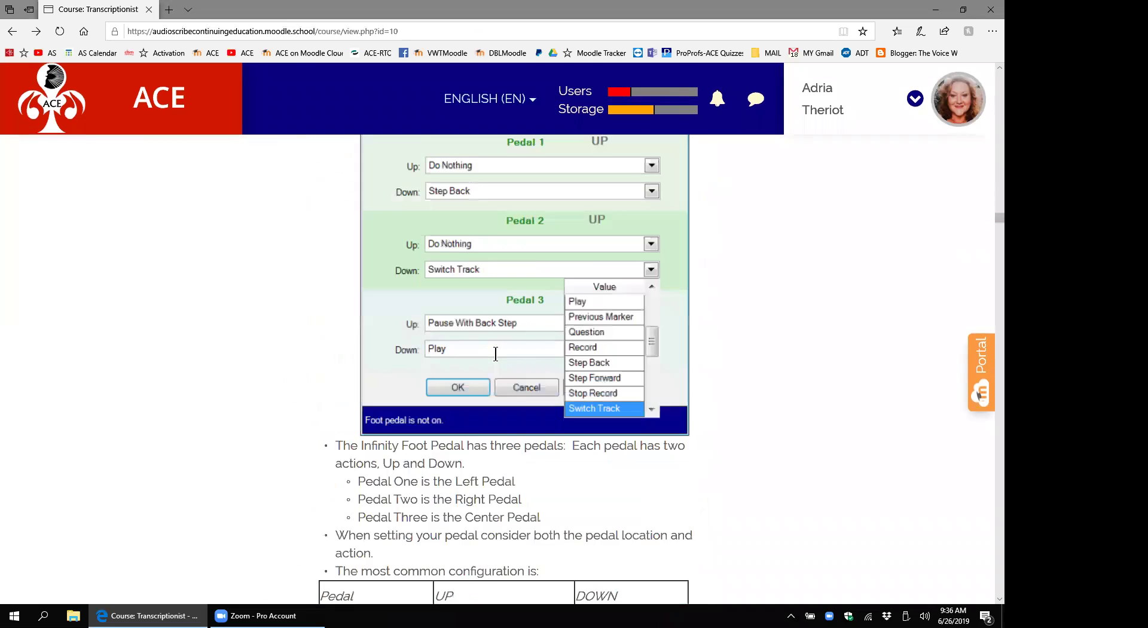
scroll(496, 354, down, 15)
scroll(496, 354, down, 15)
scroll(495, 355, up, 15)
scroll(496, 355, up, 15)
scroll(496, 355, up, 4)
scroll(496, 355, down, 11)
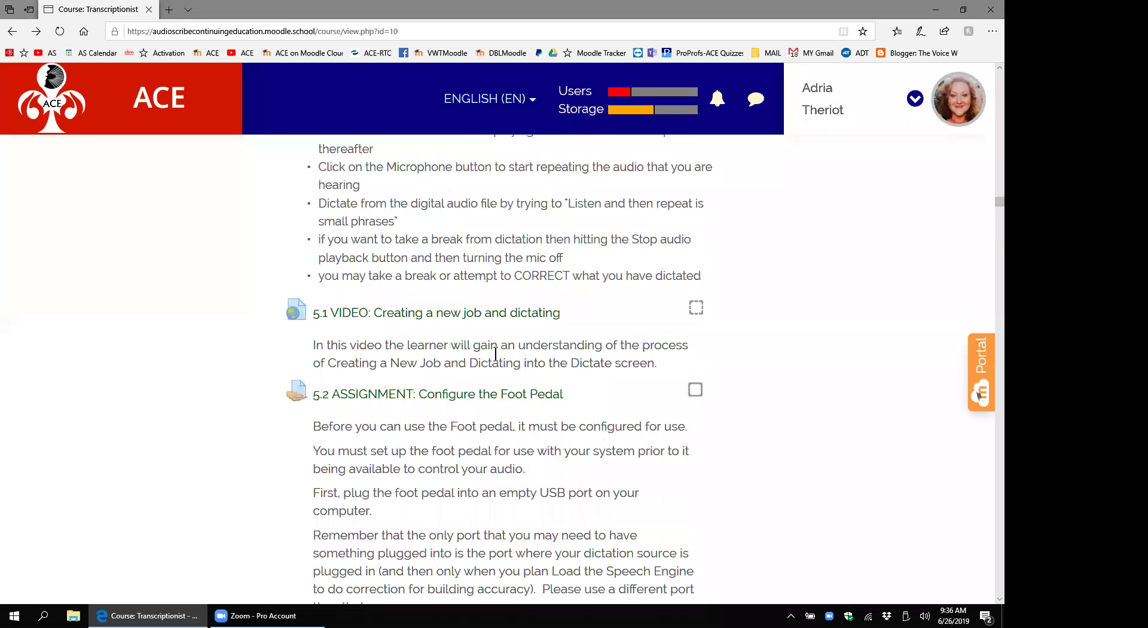
scroll(496, 355, down, 18)
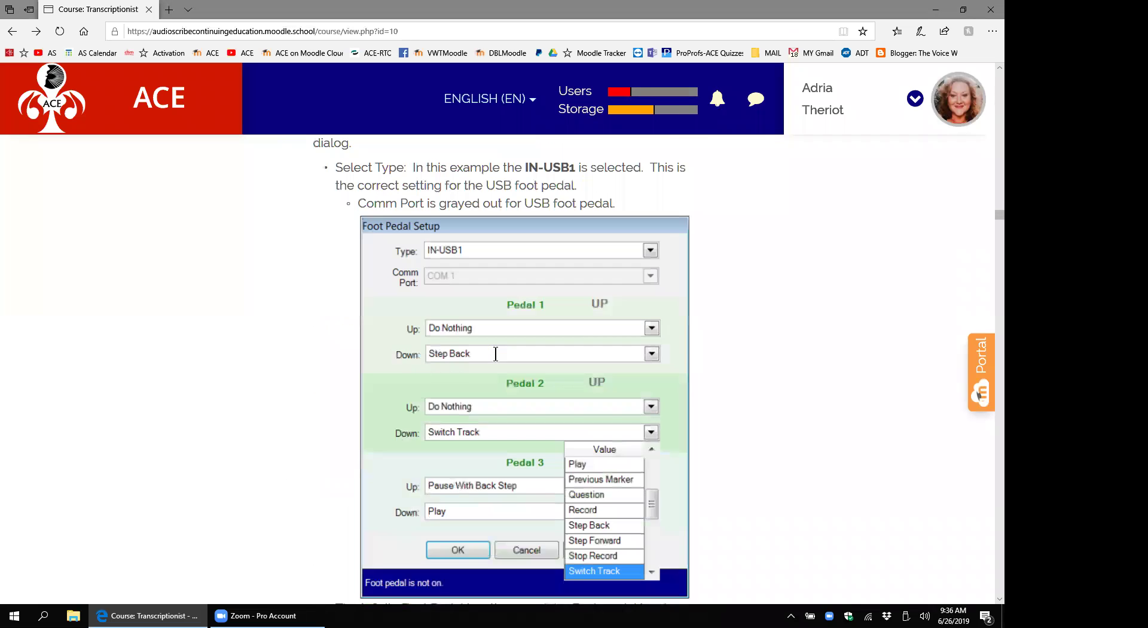
scroll(495, 355, down, 11)
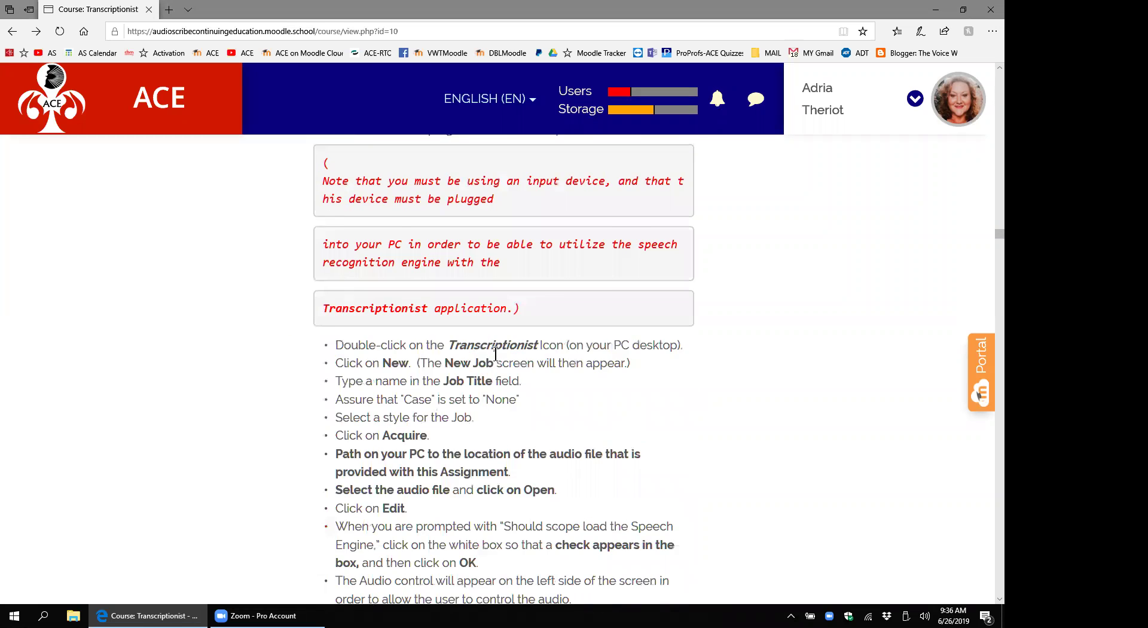
scroll(496, 355, down, 3)
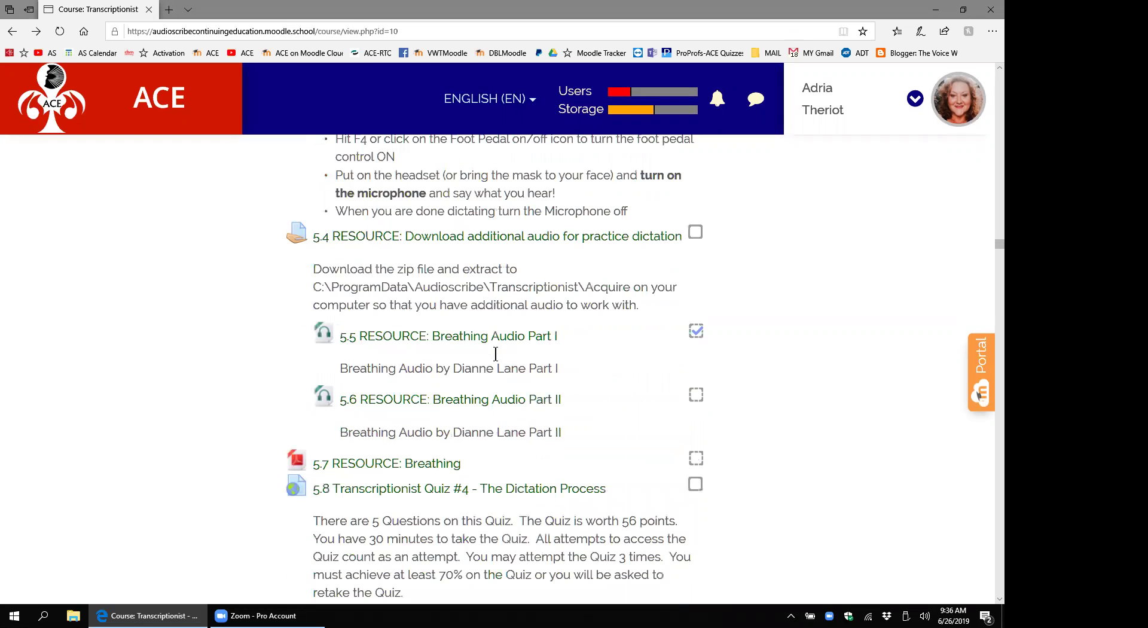
click(451, 405)
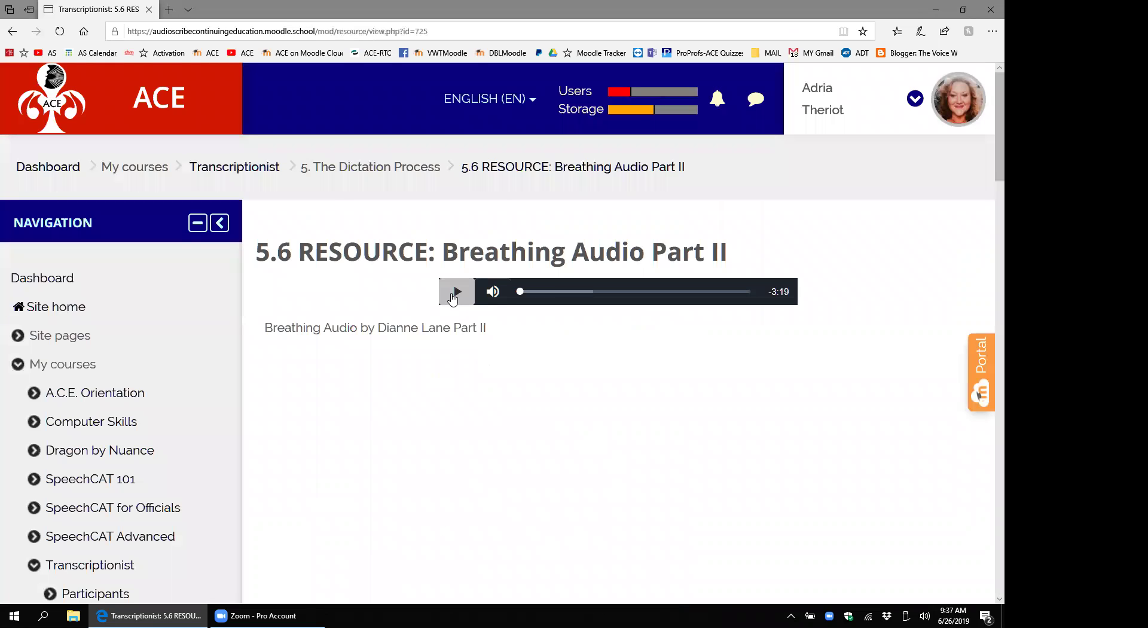
click(452, 293)
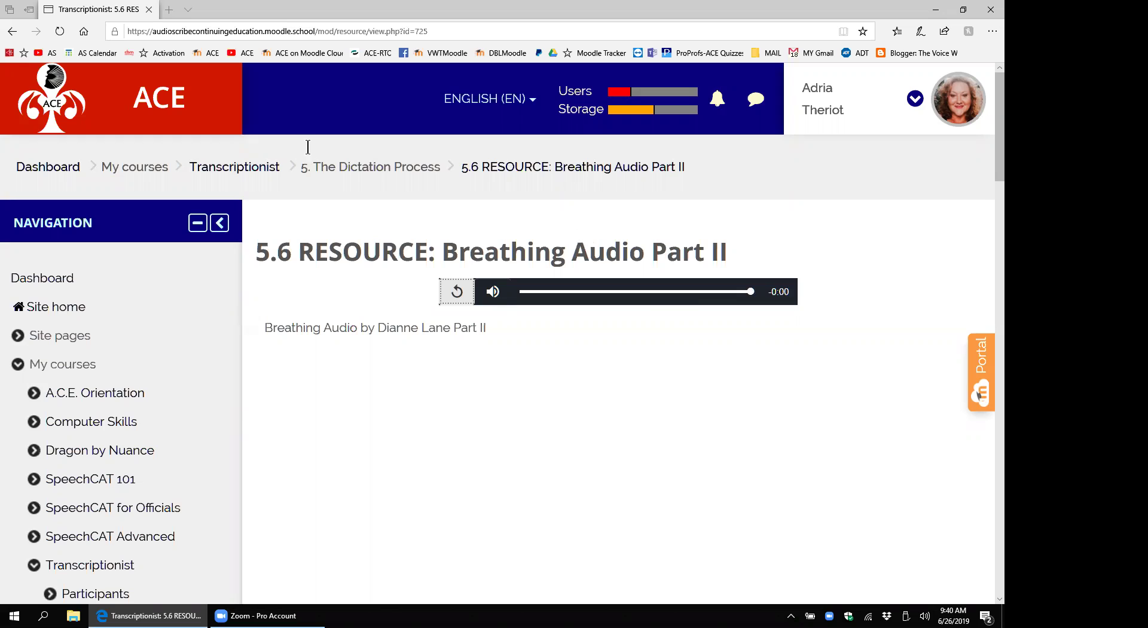
- Minimize the browser window to return to the desktop
click(363, 171)
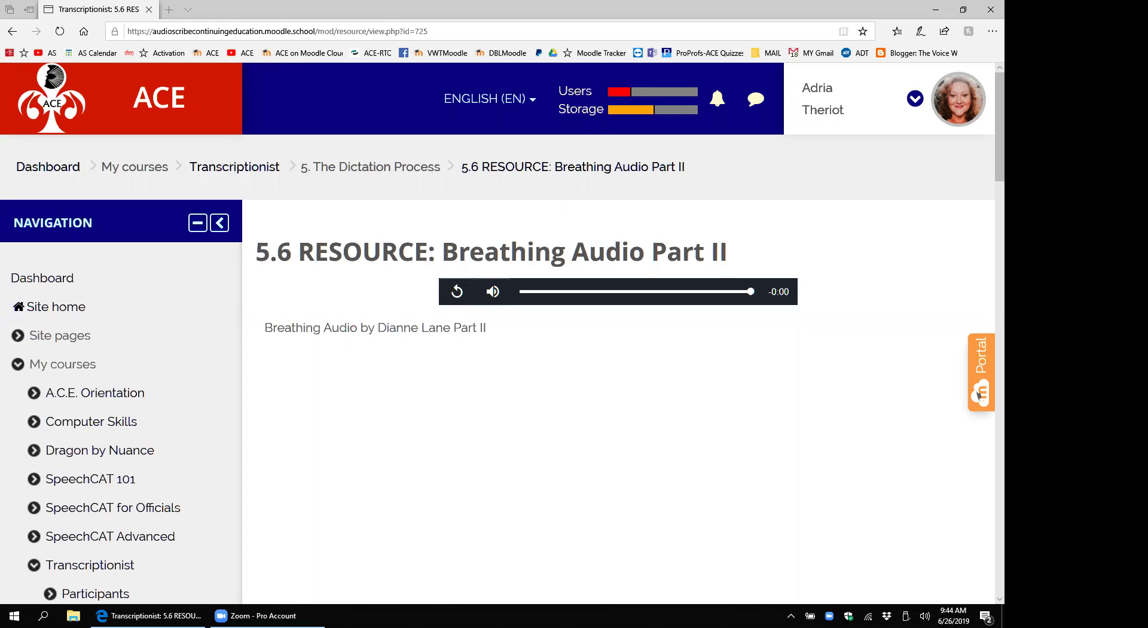
click(936, 9)
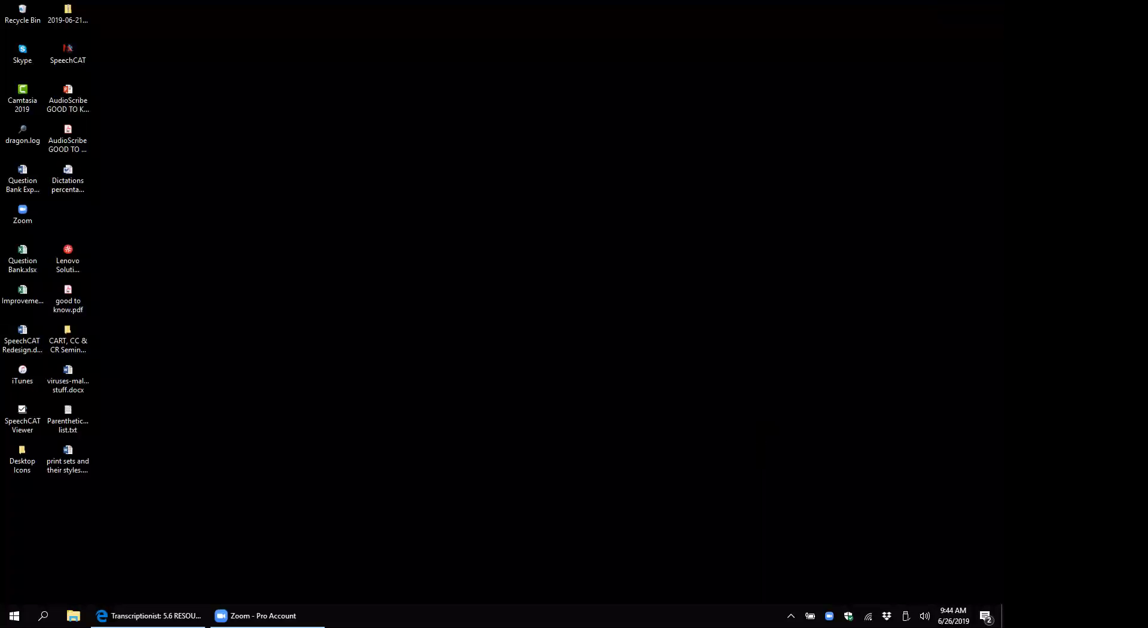